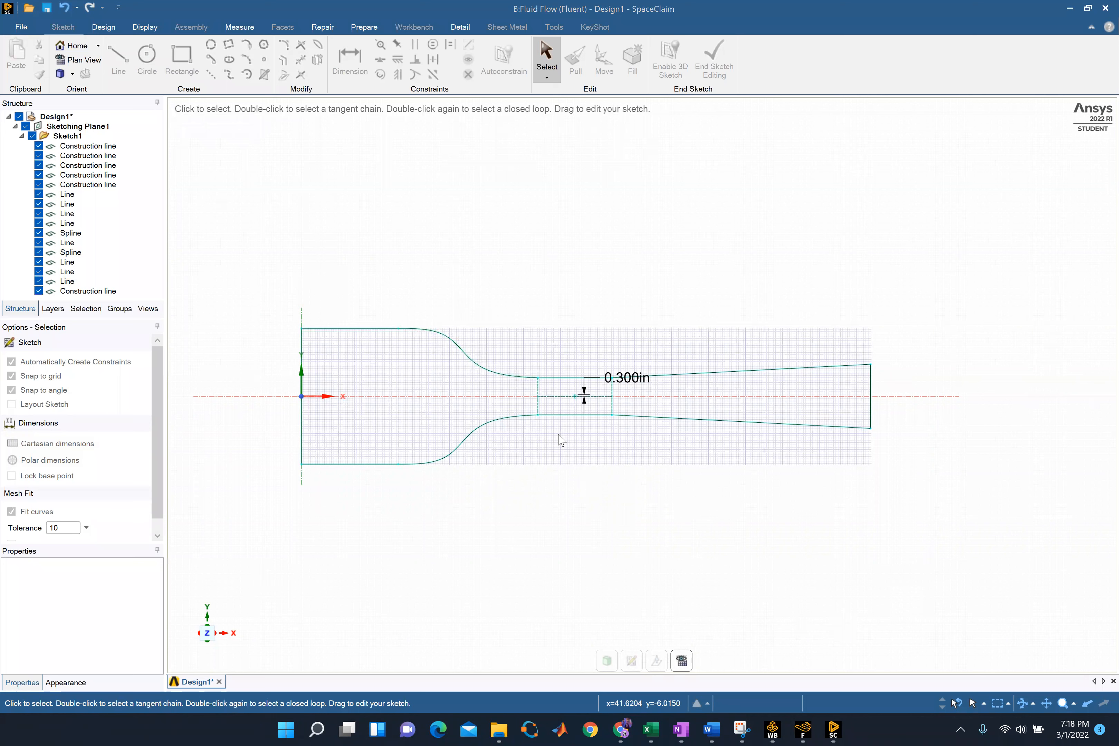
Draw a horizontal construction line about 0.077 in long, leftward from the upper end of the short vertical construction line at the throat's center
{"action": "scroll", "coordinate": [571, 398], "scroll_direction": "up", "scroll_amount": 1}
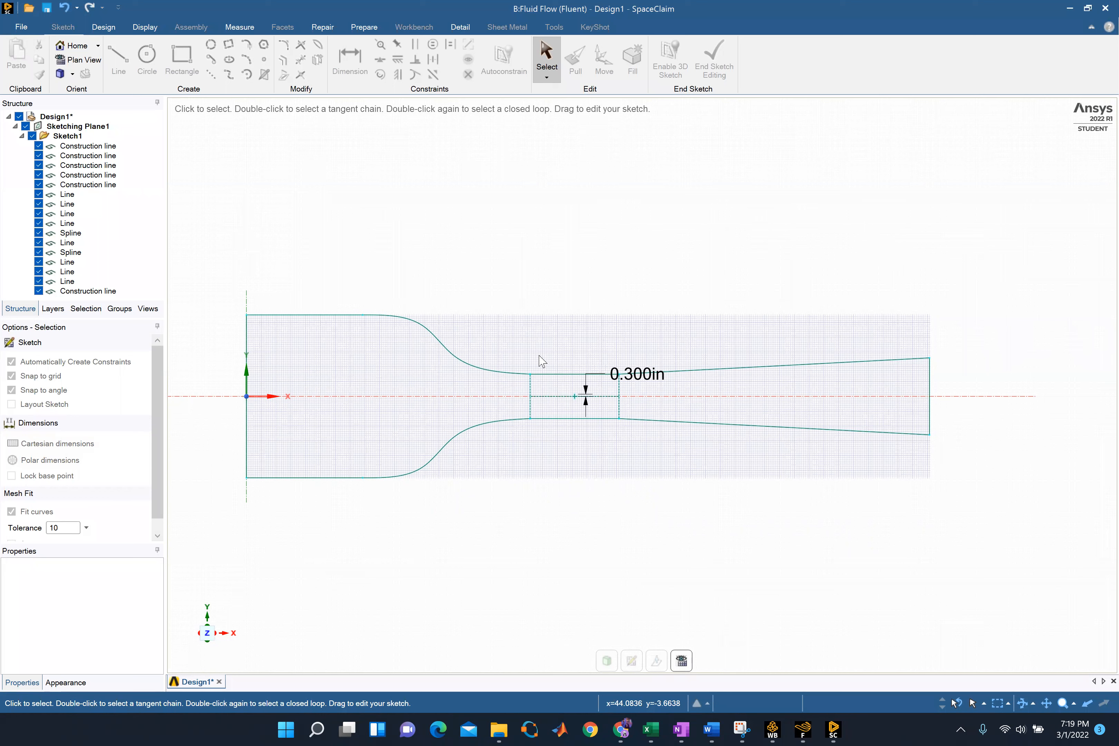
{"action": "left_click", "coordinate": [547, 284]}
{"action": "scroll", "coordinate": [571, 403], "scroll_direction": "up", "scroll_amount": 1}
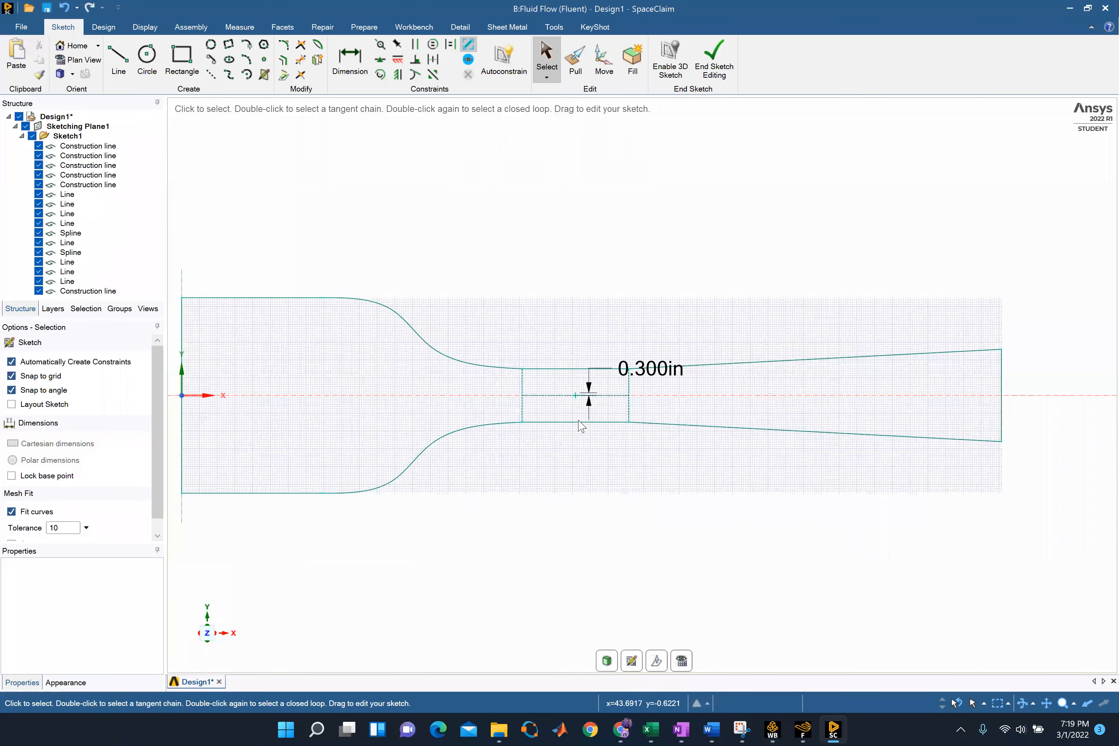
{"action": "scroll", "coordinate": [581, 426], "scroll_direction": "up", "scroll_amount": 3}
{"action": "scroll", "coordinate": [550, 323], "scroll_direction": "up", "scroll_amount": 4}
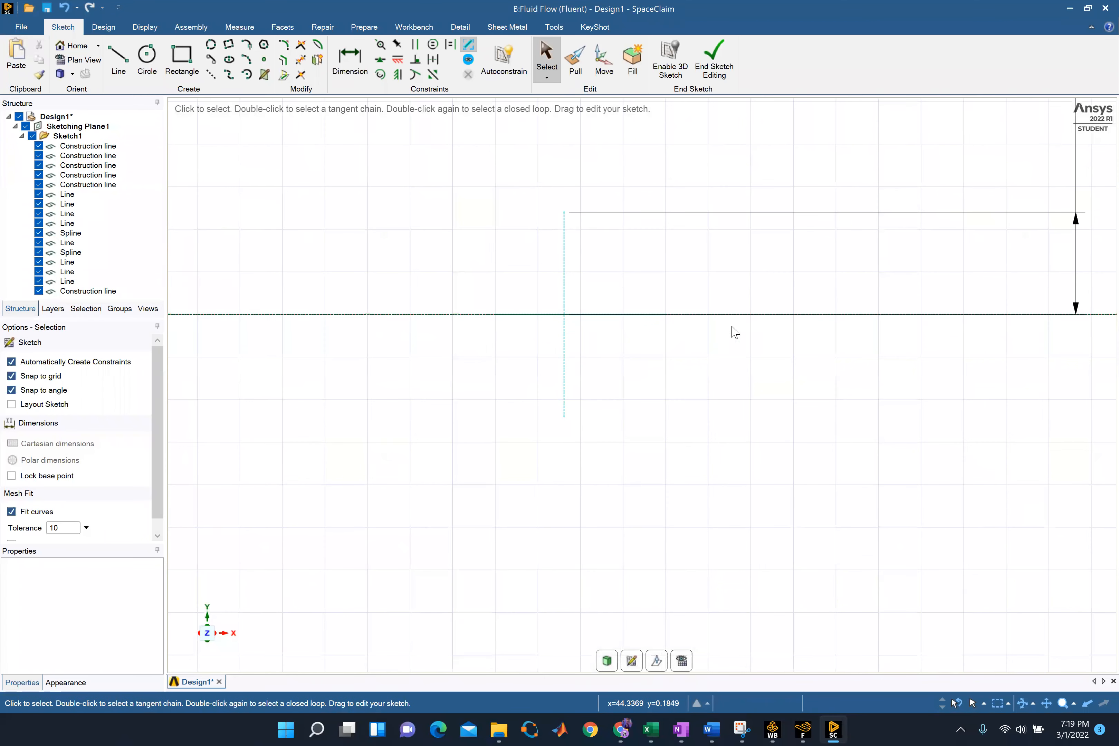
{"action": "scroll", "coordinate": [990, 382], "scroll_direction": "down", "scroll_amount": 2}
{"action": "scroll", "coordinate": [819, 327], "scroll_direction": "down", "scroll_amount": 1}
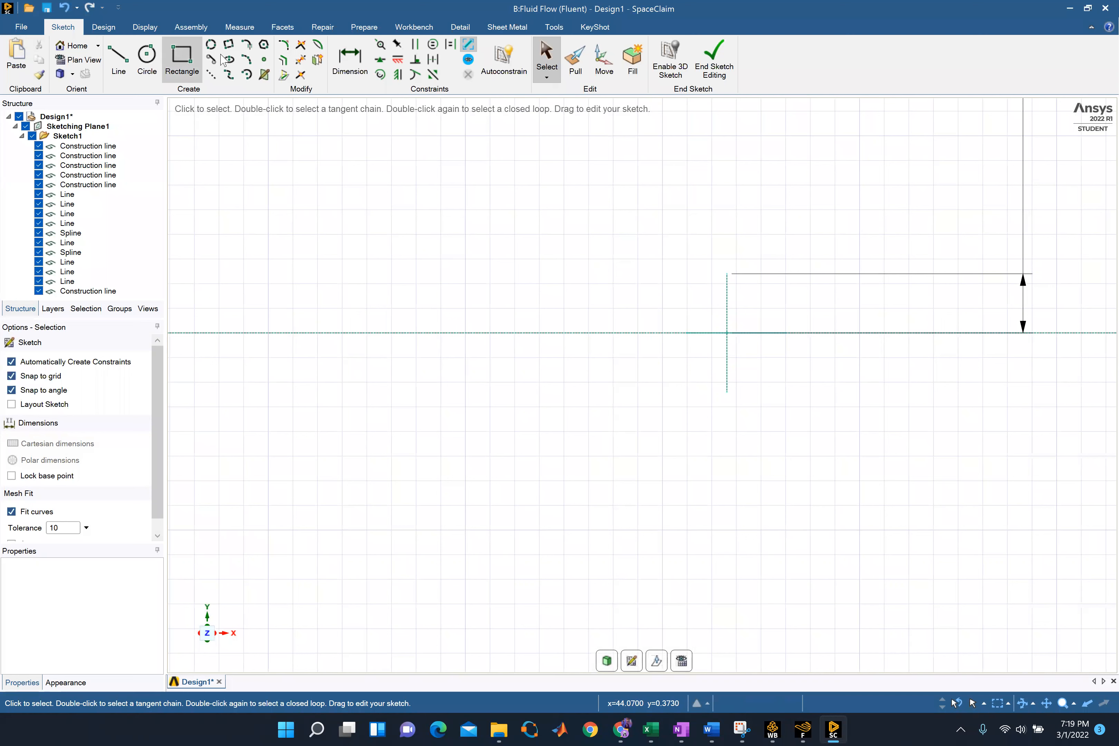
{"action": "left_click", "coordinate": [210, 75]}
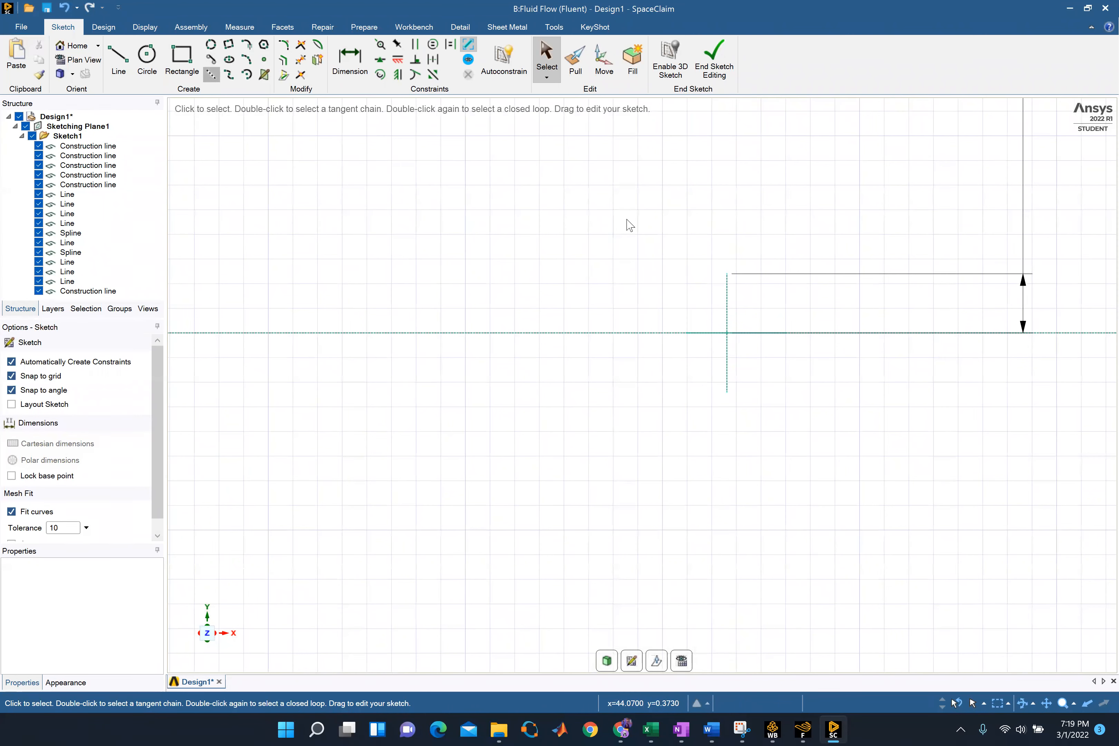
{"action": "left_click", "coordinate": [726, 274]}
{"action": "left_click", "coordinate": [711, 275]}
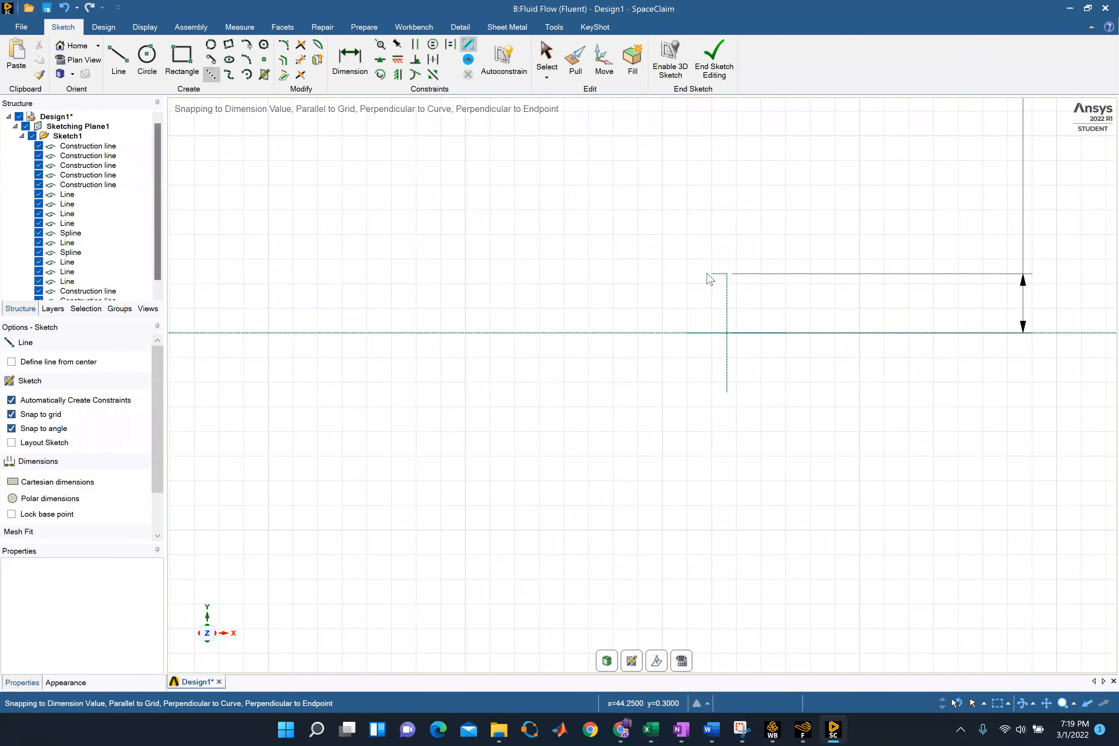
Dimension the new left-hand horizontal construction line and set its length to 0.05 in
{"action": "left_click", "coordinate": [350, 58]}
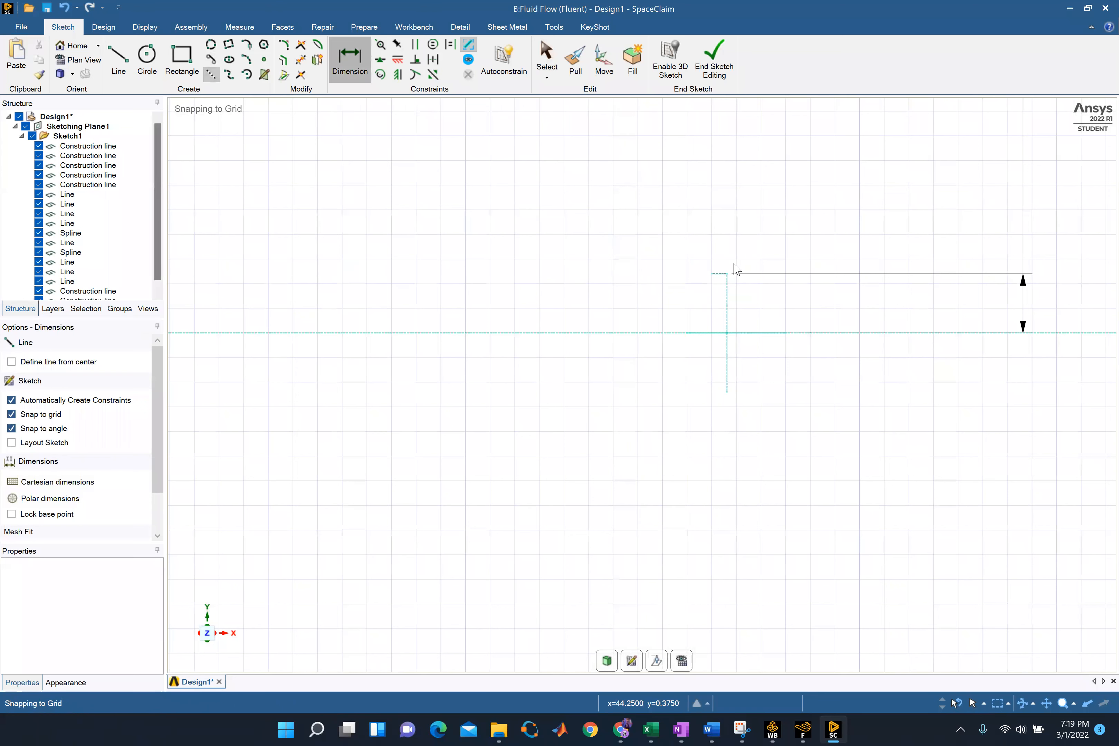
{"action": "left_click", "coordinate": [716, 277]}
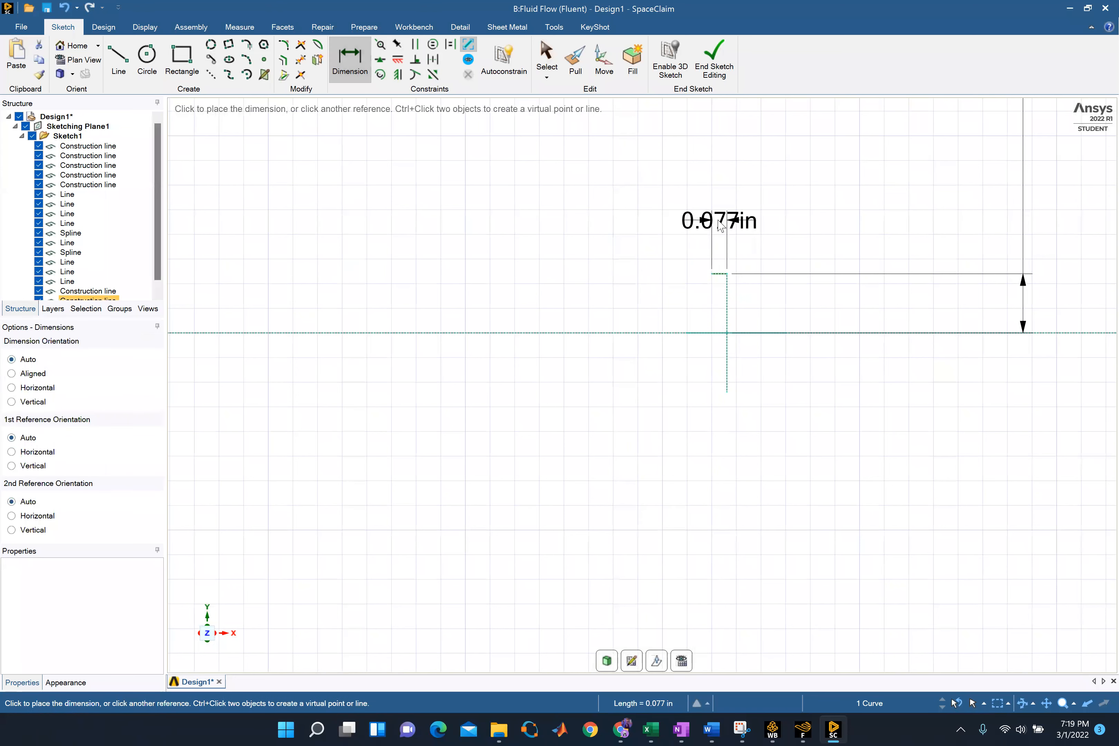
{"action": "left_click", "coordinate": [719, 227]}
{"action": "left_click", "coordinate": [719, 226]}
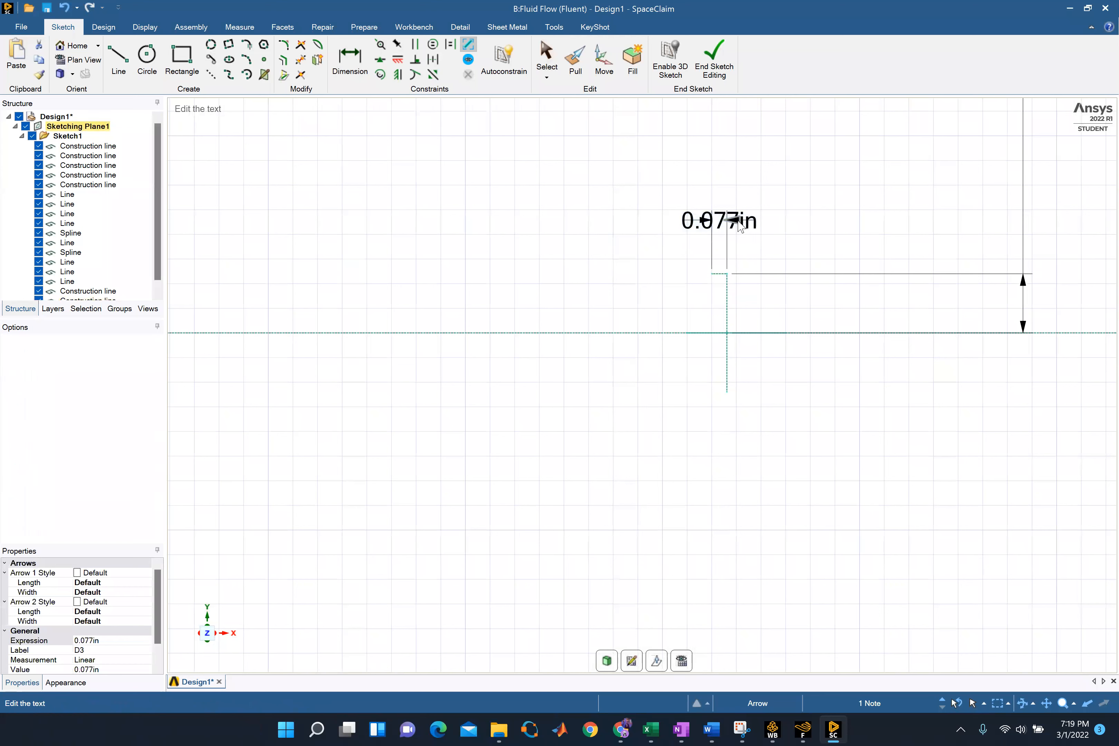
{"action": "double_click", "coordinate": [722, 221]}
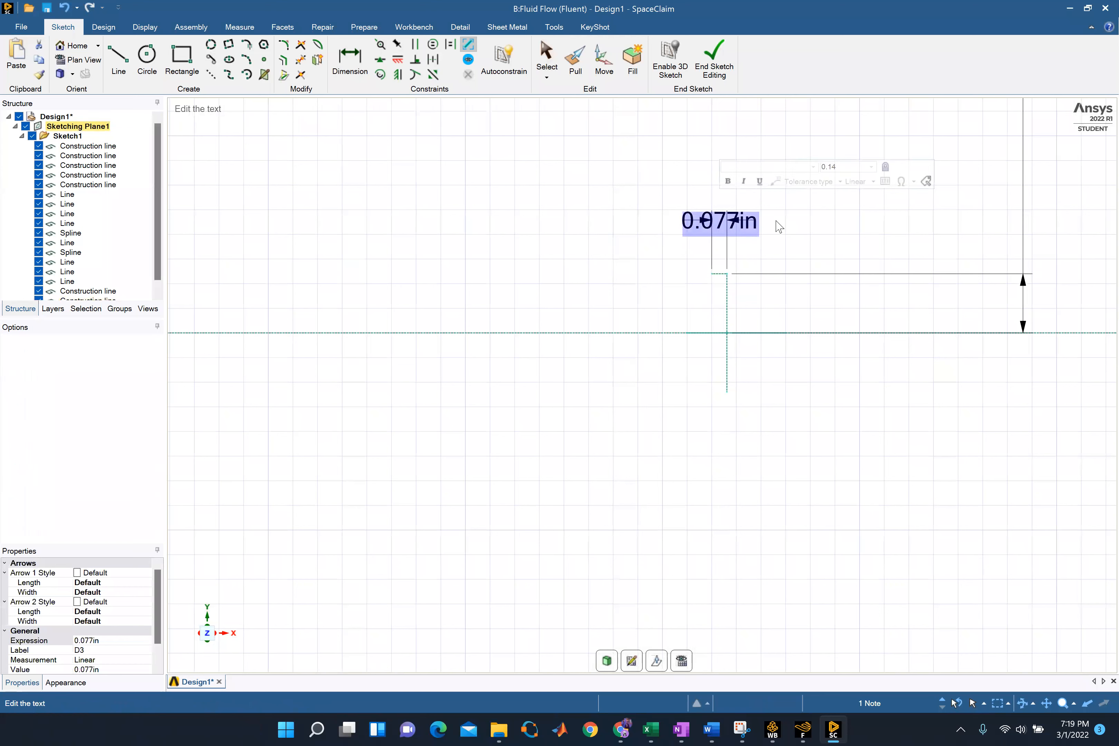
{"action": "type", "text": "0.0"}
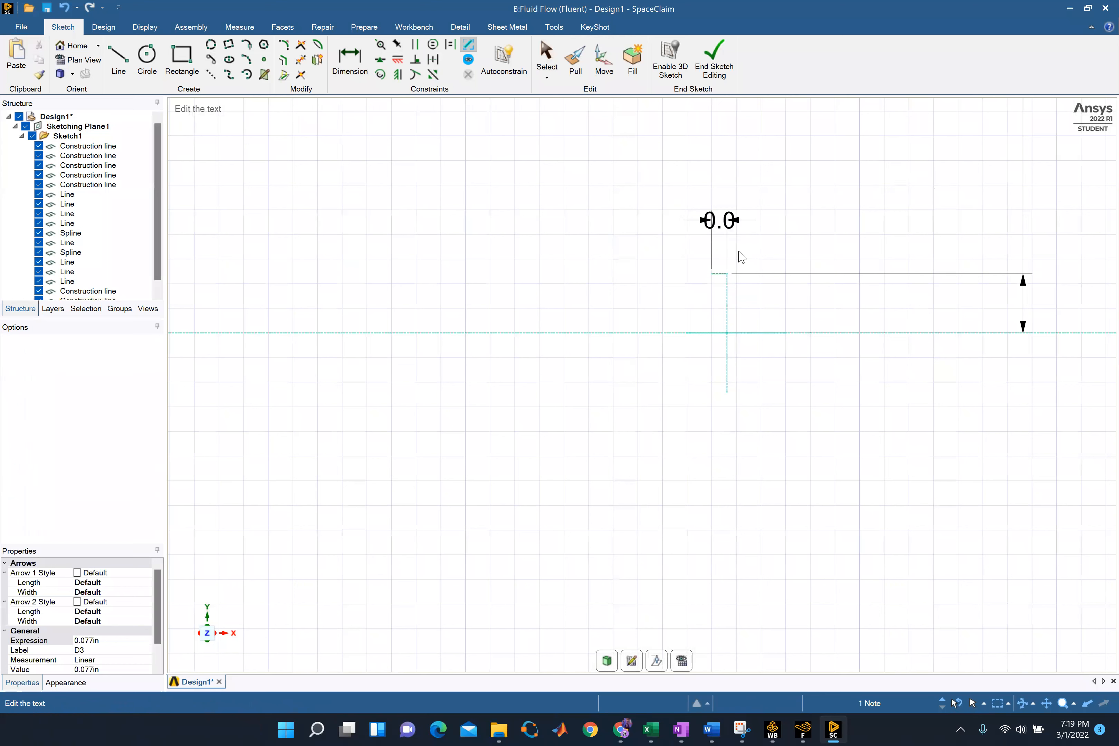
{"action": "type", "text": "5"}
{"action": "key", "text": "Return"}
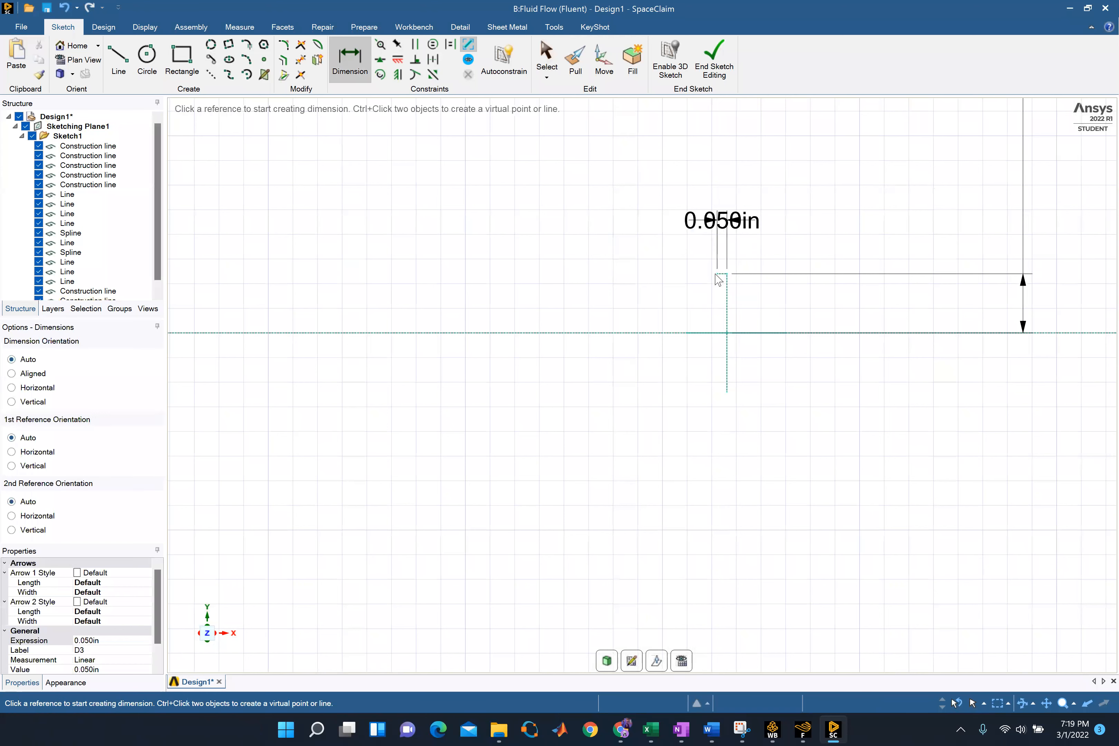
Draw a second horizontal construction line about 0.048 in long, rightward from the same upper endpoint
{"action": "left_click", "coordinate": [210, 74]}
{"action": "left_click", "coordinate": [726, 274]}
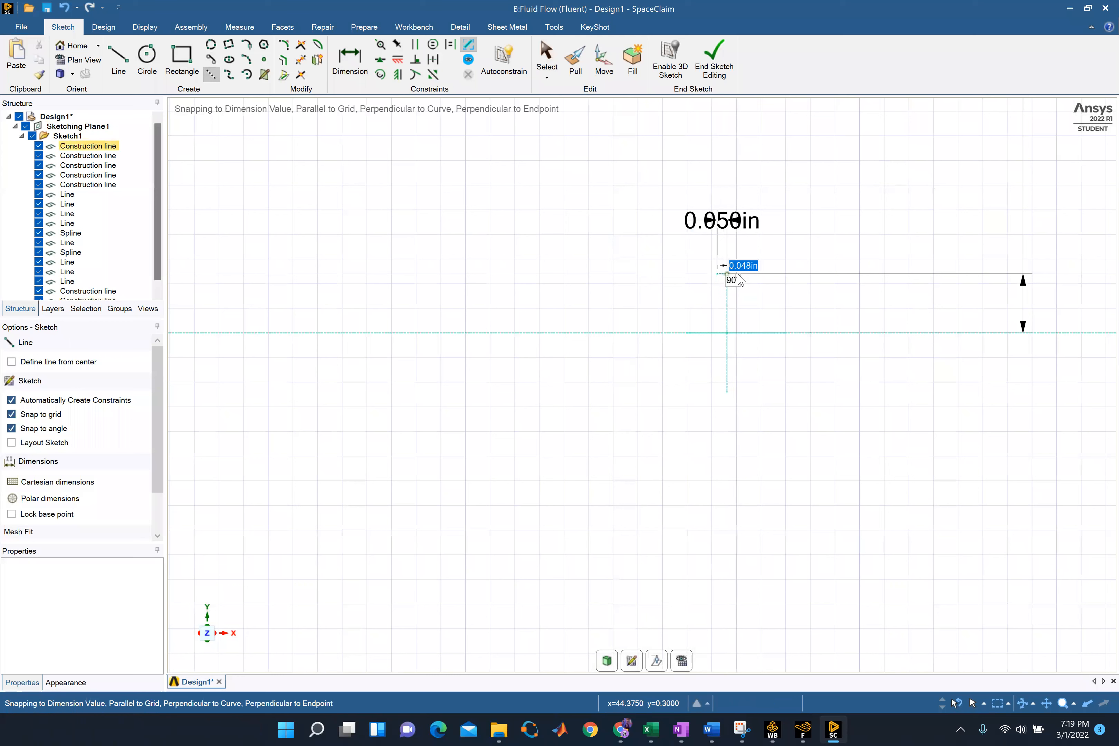
{"action": "left_click", "coordinate": [744, 275]}
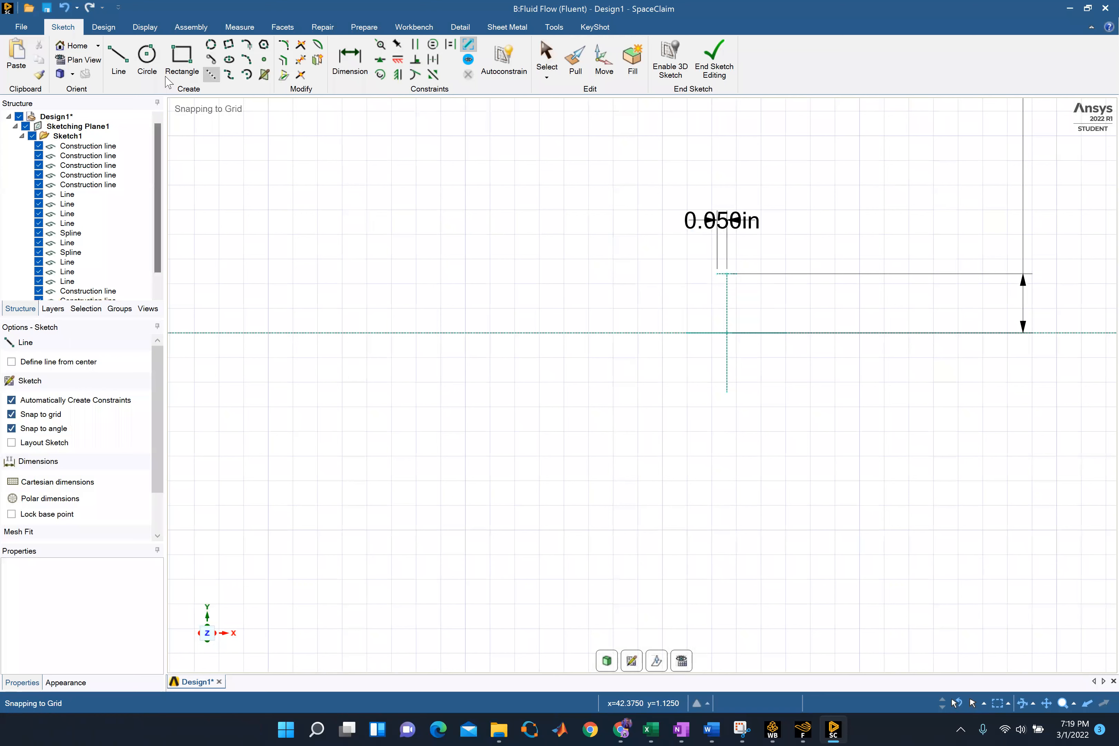
Dimension the right-hand horizontal construction line and set its length to 0.05 in
{"action": "left_click", "coordinate": [350, 67]}
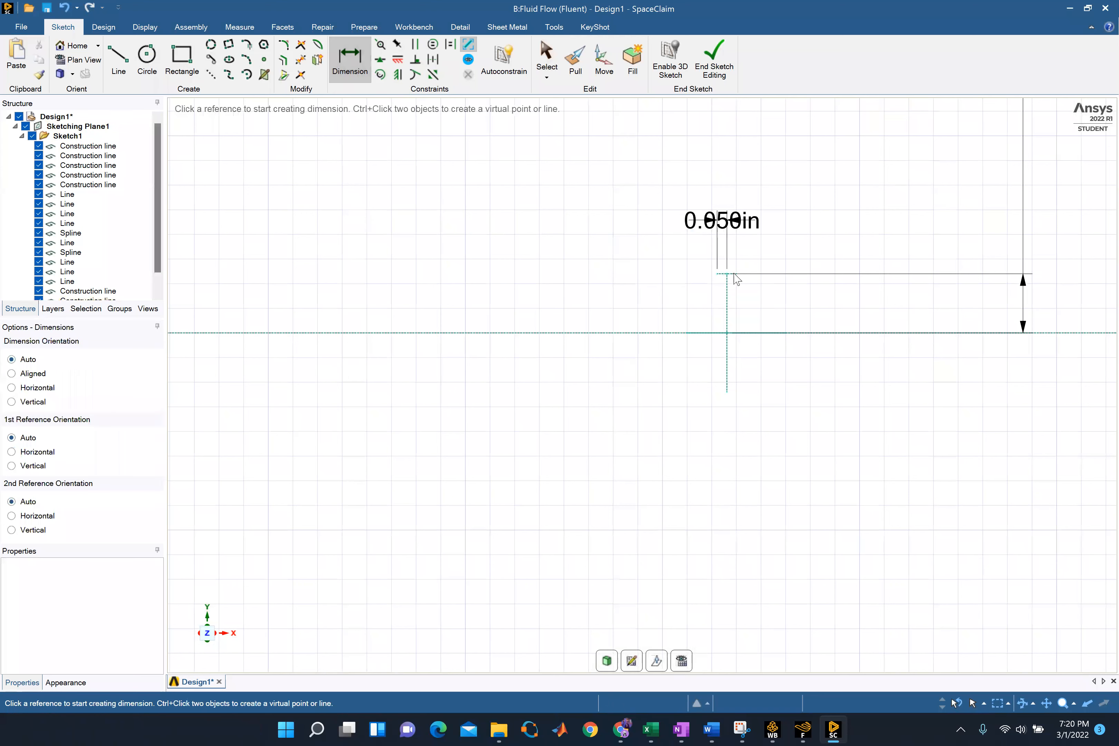
{"action": "left_click", "coordinate": [732, 274]}
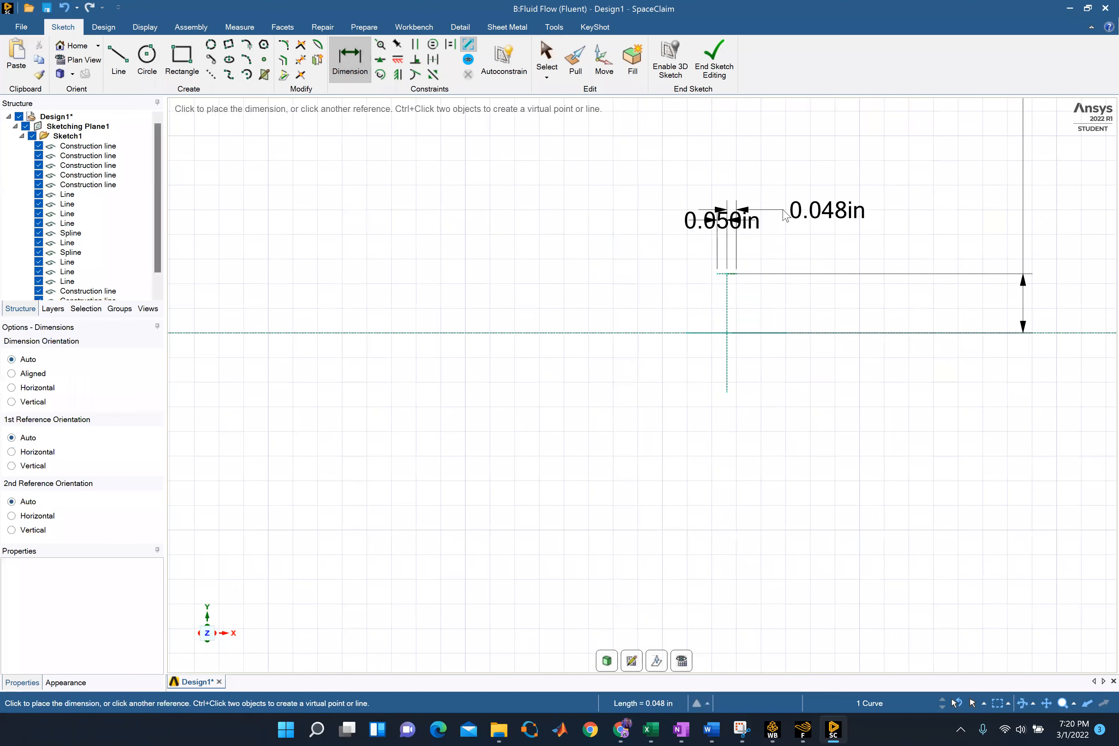
{"action": "left_click", "coordinate": [785, 217]}
{"action": "double_click", "coordinate": [852, 222]}
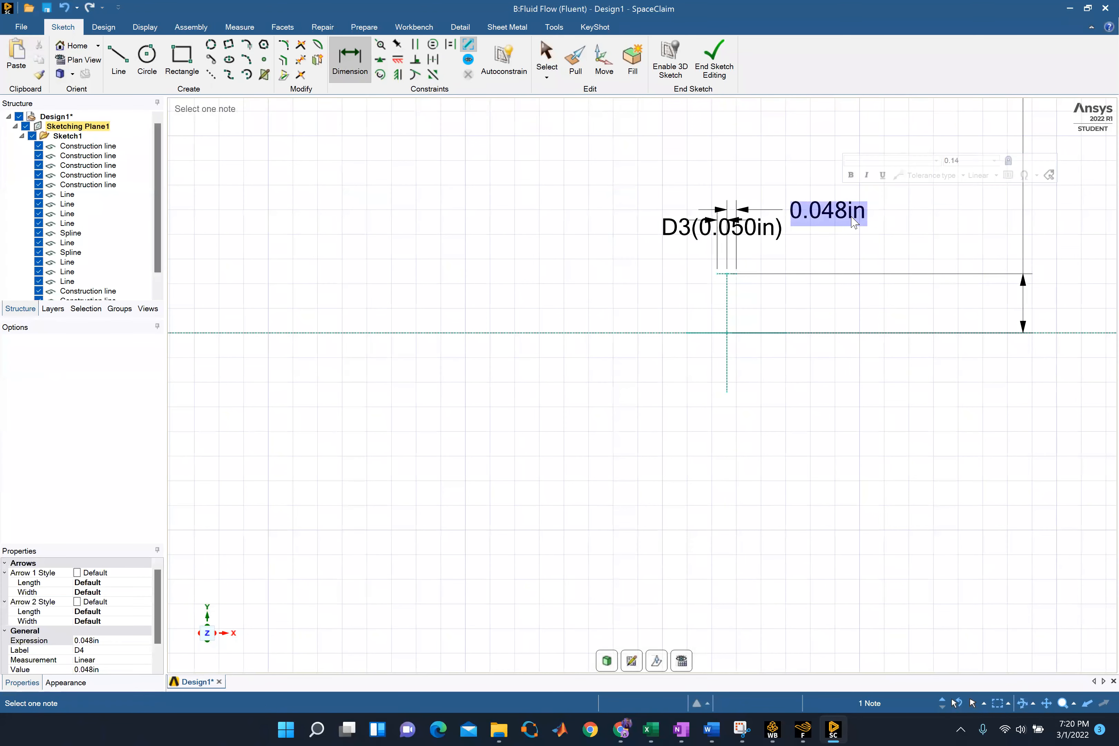
{"action": "left_click", "coordinate": [851, 216]}
{"action": "key", "text": "BackSpace"}
{"action": "key", "text": "BackSpace"}
{"action": "key", "text": "BackSpace"}
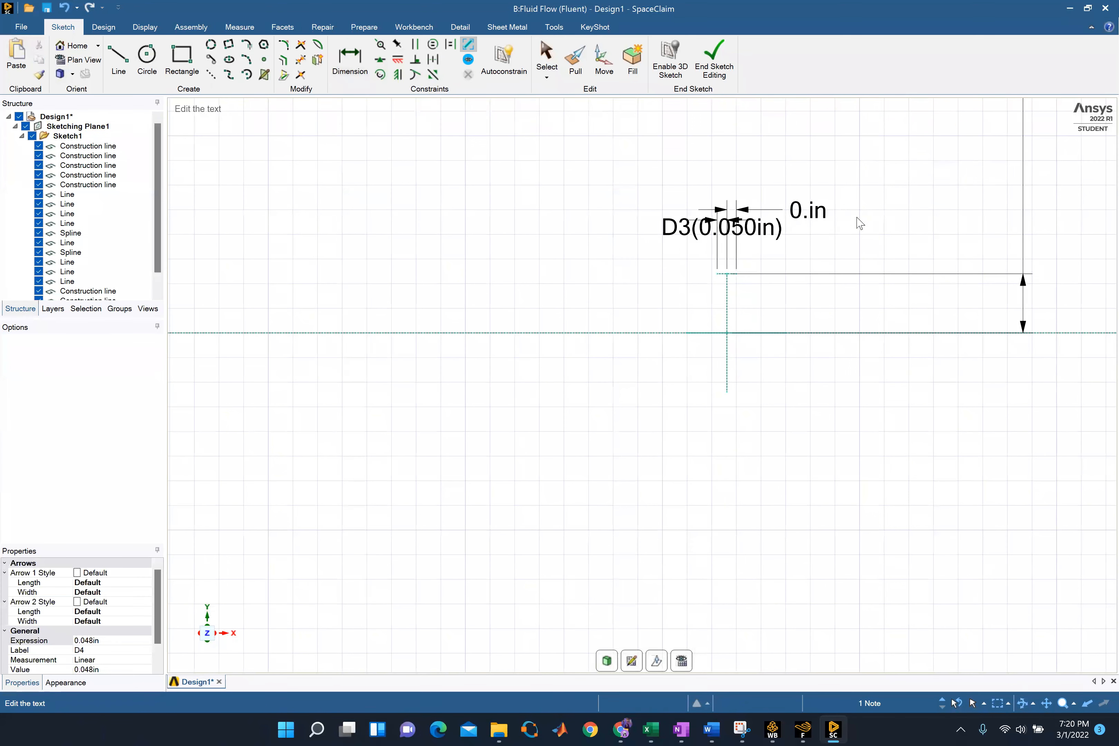
{"action": "type", "text": "05"}
{"action": "key", "text": "Return"}
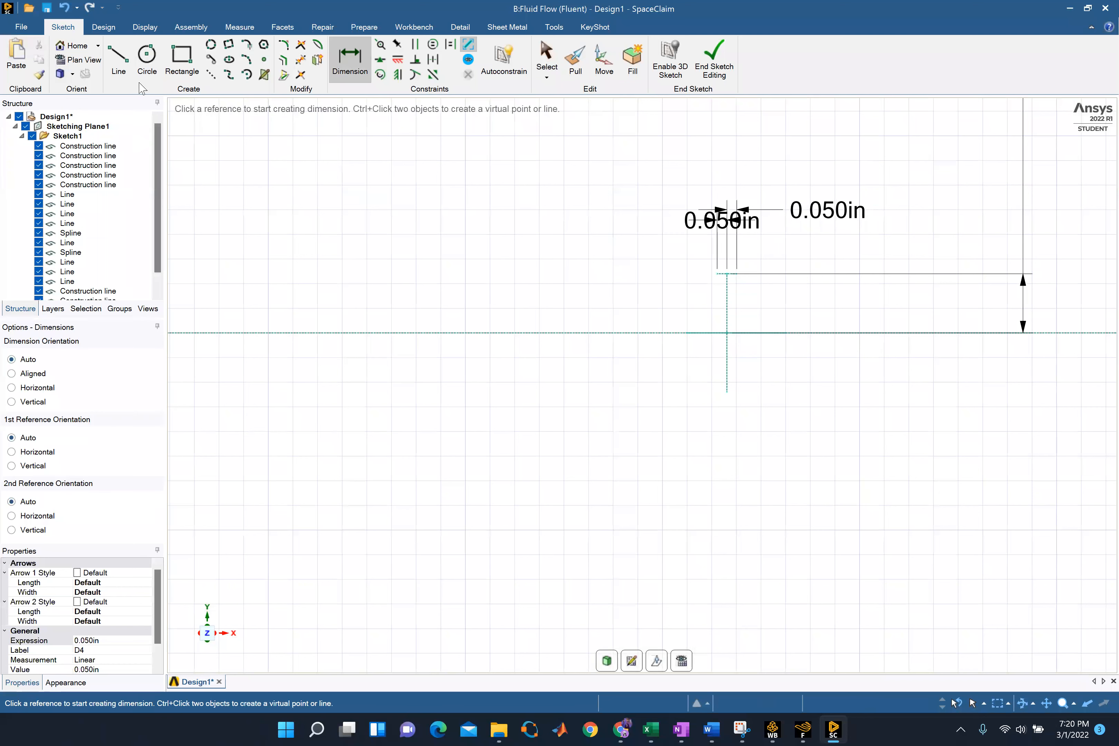
Draw a rectangle about 0.1 in wide and 0.6 in high around the short vertical construction line, starting at the left construction line's outer endpoint
{"action": "left_click", "coordinate": [180, 67]}
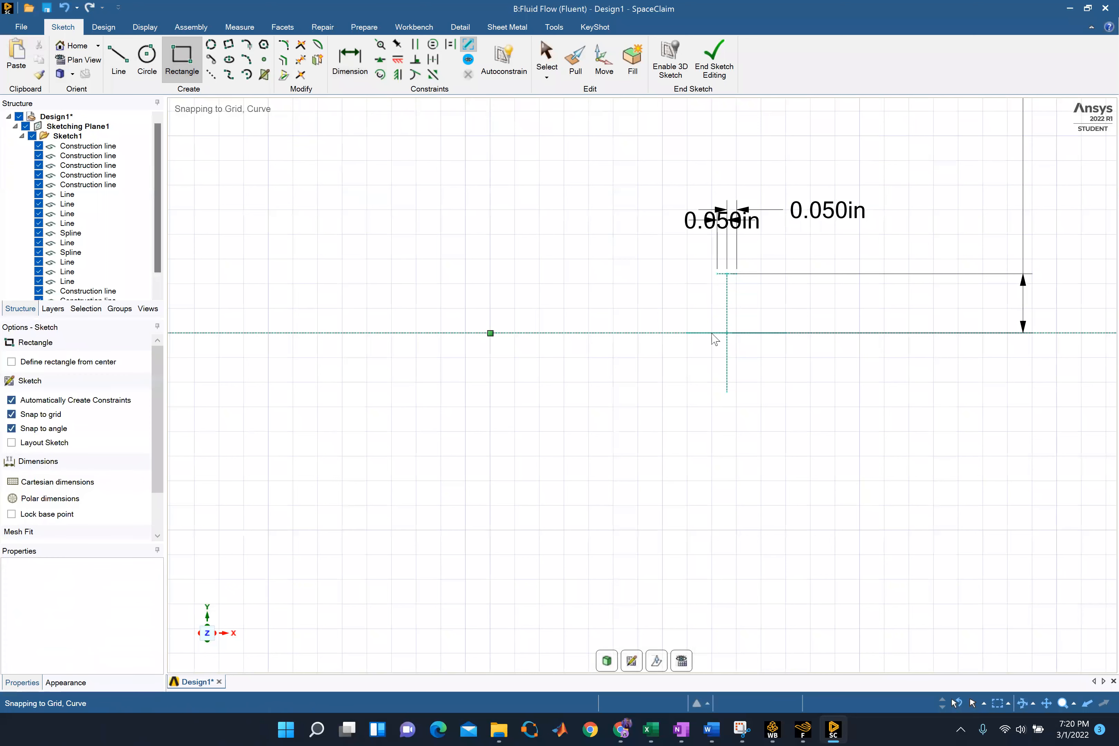
{"action": "scroll", "coordinate": [718, 278], "scroll_direction": "up", "scroll_amount": 5}
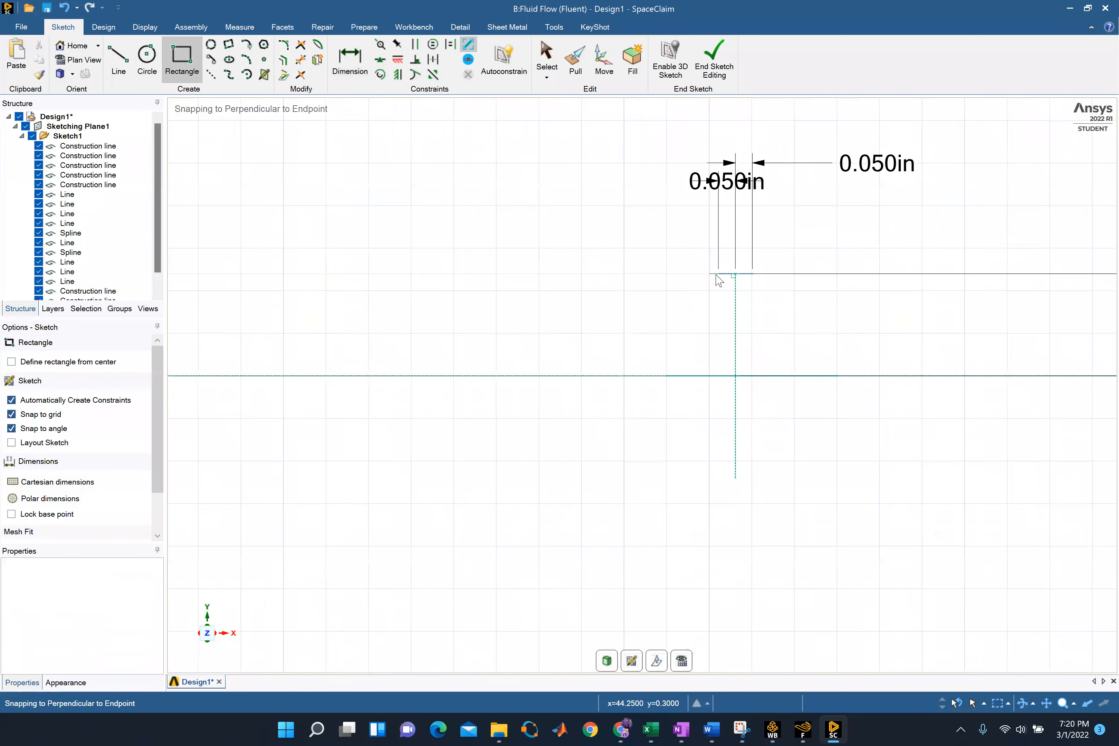
{"action": "left_click", "coordinate": [714, 263]}
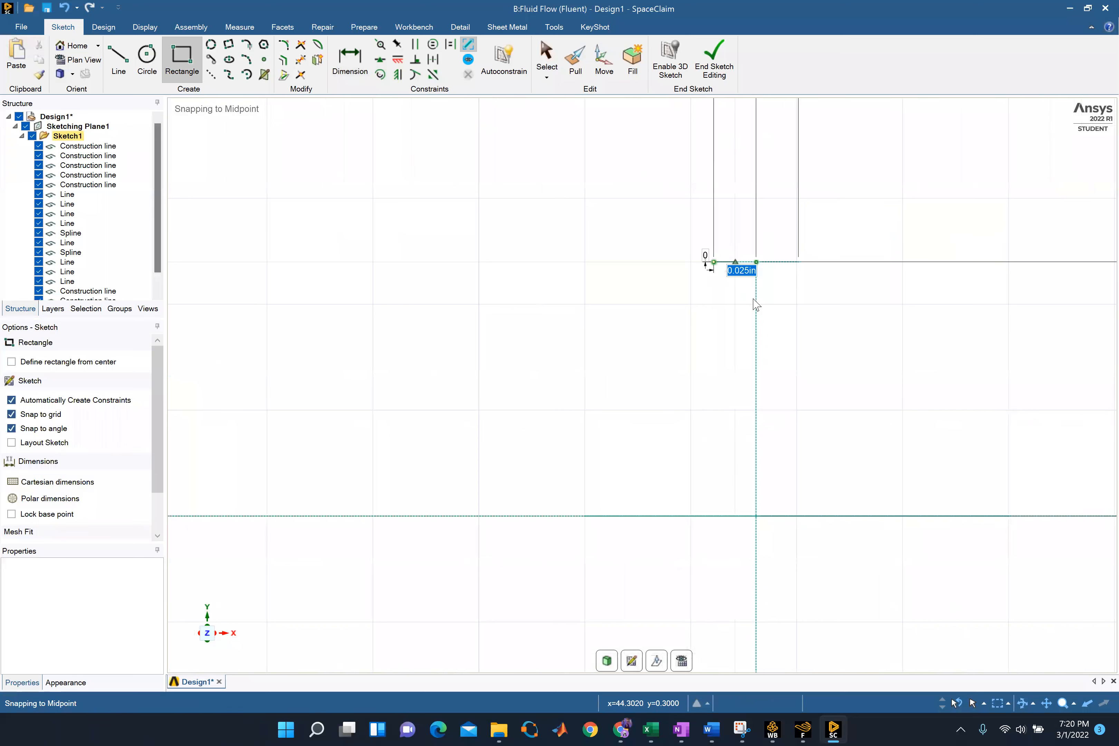
{"action": "left_click", "coordinate": [798, 262]}
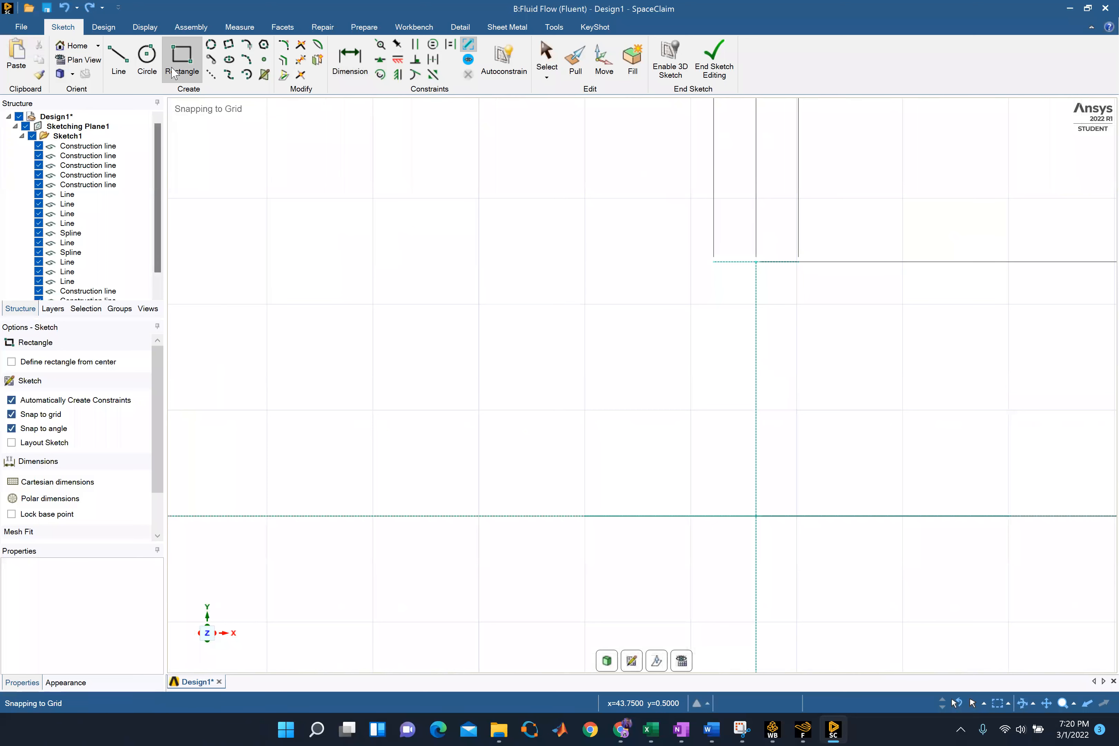
{"action": "left_click", "coordinate": [714, 262]}
{"action": "scroll", "coordinate": [799, 482], "scroll_direction": "down", "scroll_amount": 4}
{"action": "scroll", "coordinate": [779, 612], "scroll_direction": "down", "scroll_amount": 1}
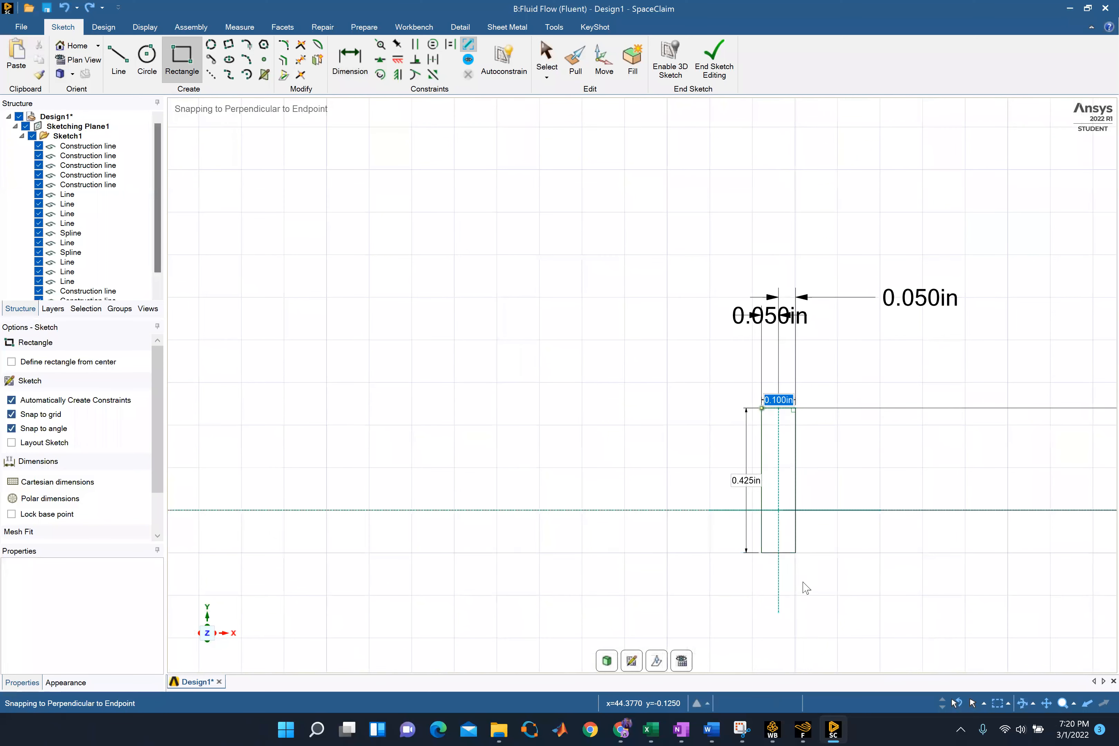
{"action": "left_click", "coordinate": [807, 615]}
Make the rectangle's upper-right corner coincident with the outer endpoint of the right-hand horizontal construction line
{"action": "scroll", "coordinate": [790, 607], "scroll_direction": "up", "scroll_amount": 3}
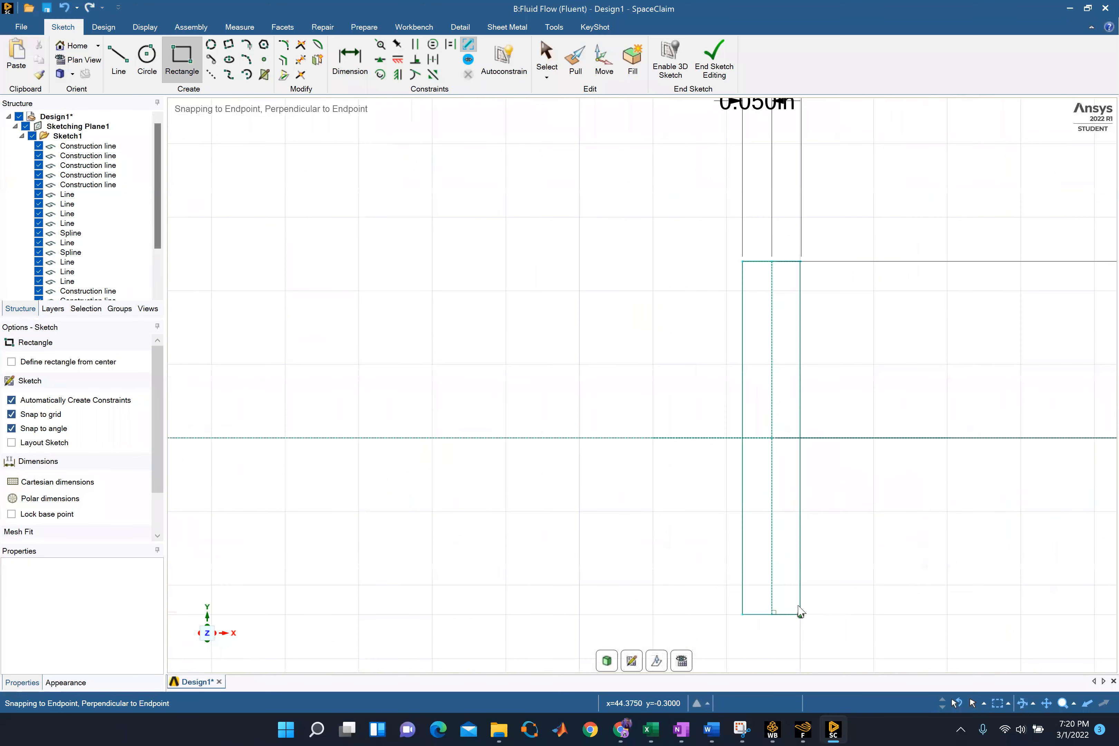
{"action": "scroll", "coordinate": [819, 318], "scroll_direction": "up", "scroll_amount": 1}
{"action": "scroll", "coordinate": [767, 292], "scroll_direction": "up", "scroll_amount": 2}
{"action": "scroll", "coordinate": [851, 217], "scroll_direction": "up", "scroll_amount": 3}
{"action": "scroll", "coordinate": [868, 195], "scroll_direction": "down", "scroll_amount": 6}
{"action": "scroll", "coordinate": [848, 141], "scroll_direction": "up", "scroll_amount": 6}
{"action": "scroll", "coordinate": [837, 158], "scroll_direction": "up", "scroll_amount": 4}
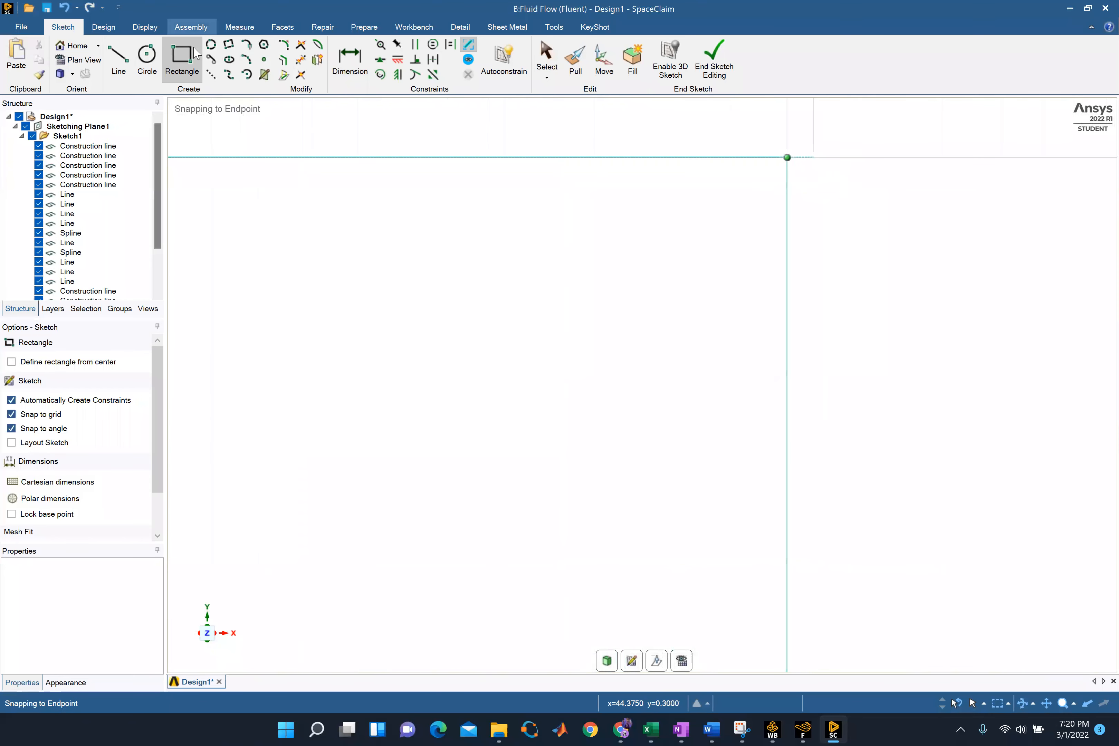
{"action": "left_click", "coordinate": [380, 46]}
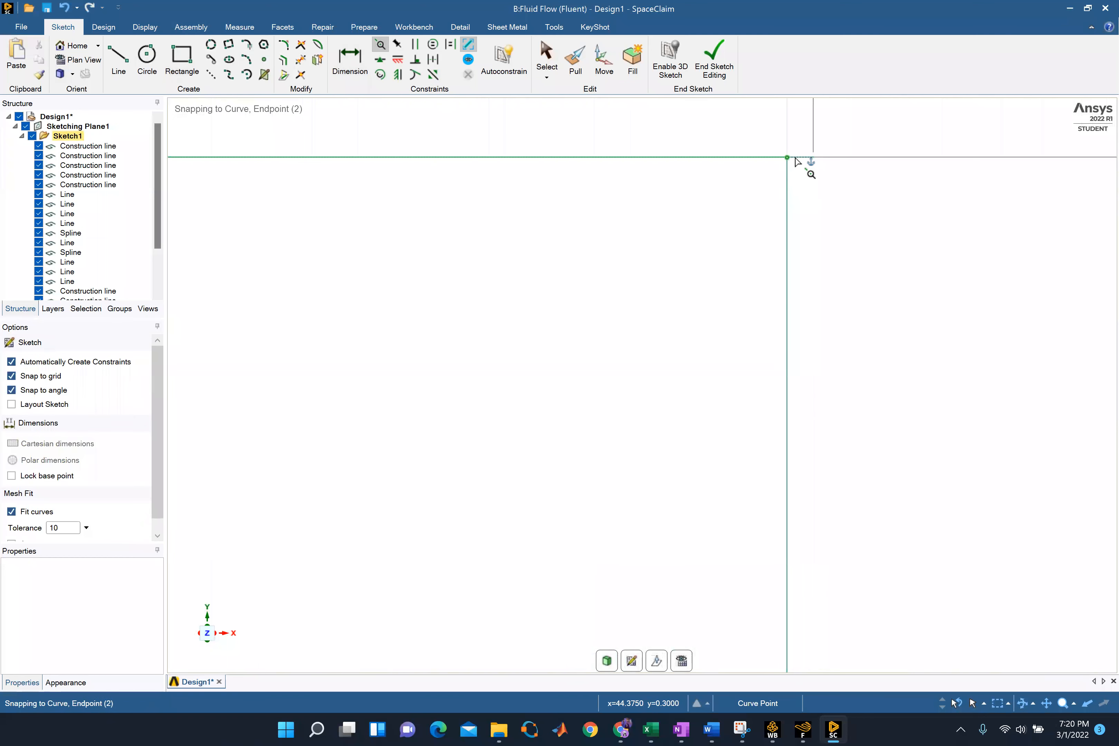
{"action": "left_click", "coordinate": [813, 157]}
{"action": "left_click", "coordinate": [814, 158]}
Turn the sketch into a surface and delete the long horizontal construction line through the middle of the throat section
{"action": "scroll", "coordinate": [874, 299], "scroll_direction": "down", "scroll_amount": 7}
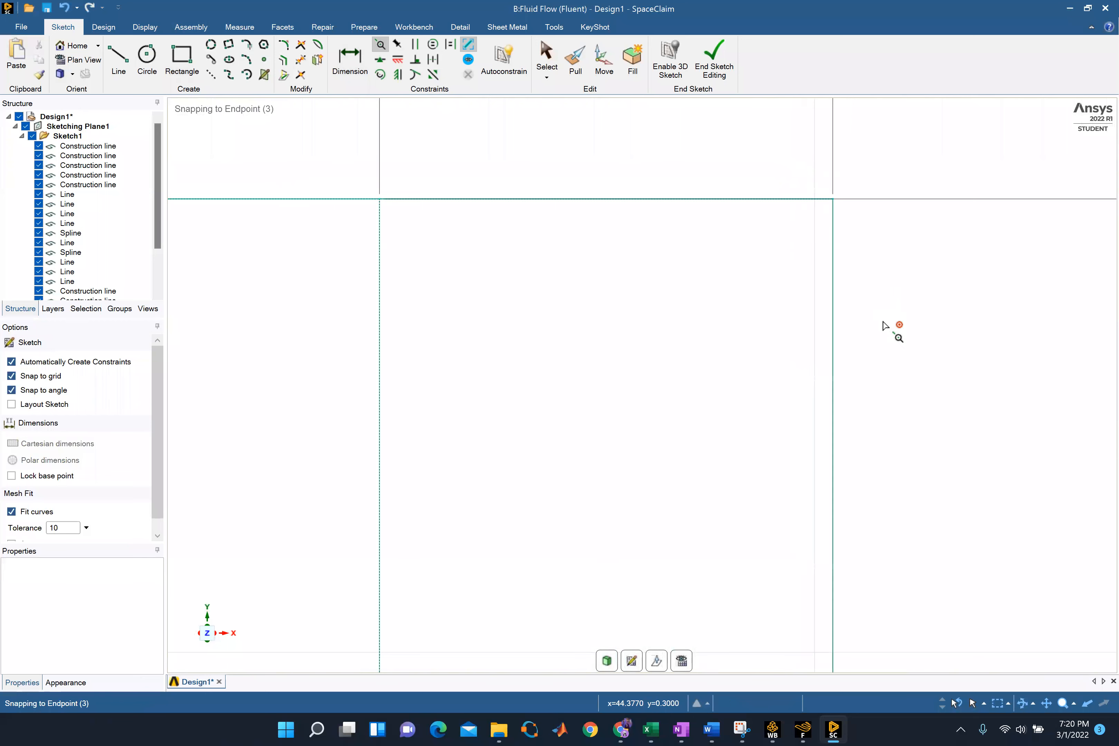
{"action": "scroll", "coordinate": [512, 497], "scroll_direction": "down", "scroll_amount": 5}
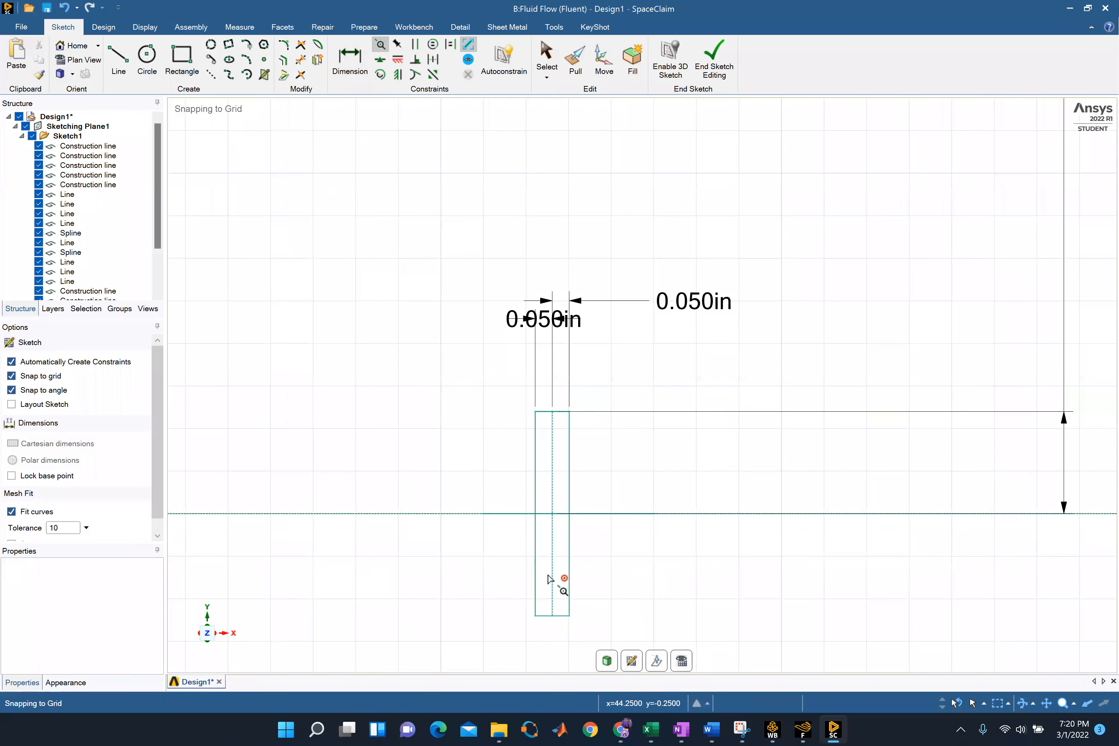
{"action": "scroll", "coordinate": [570, 582], "scroll_direction": "down", "scroll_amount": 4}
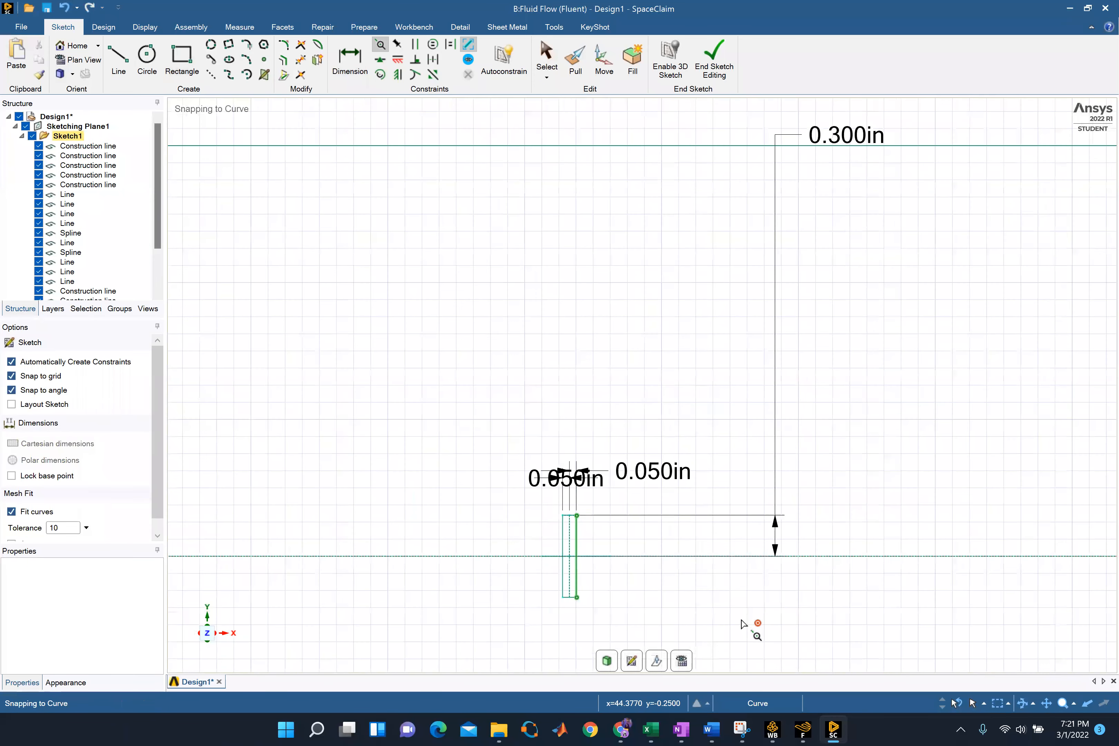
{"action": "scroll", "coordinate": [496, 450], "scroll_direction": "down", "scroll_amount": 4}
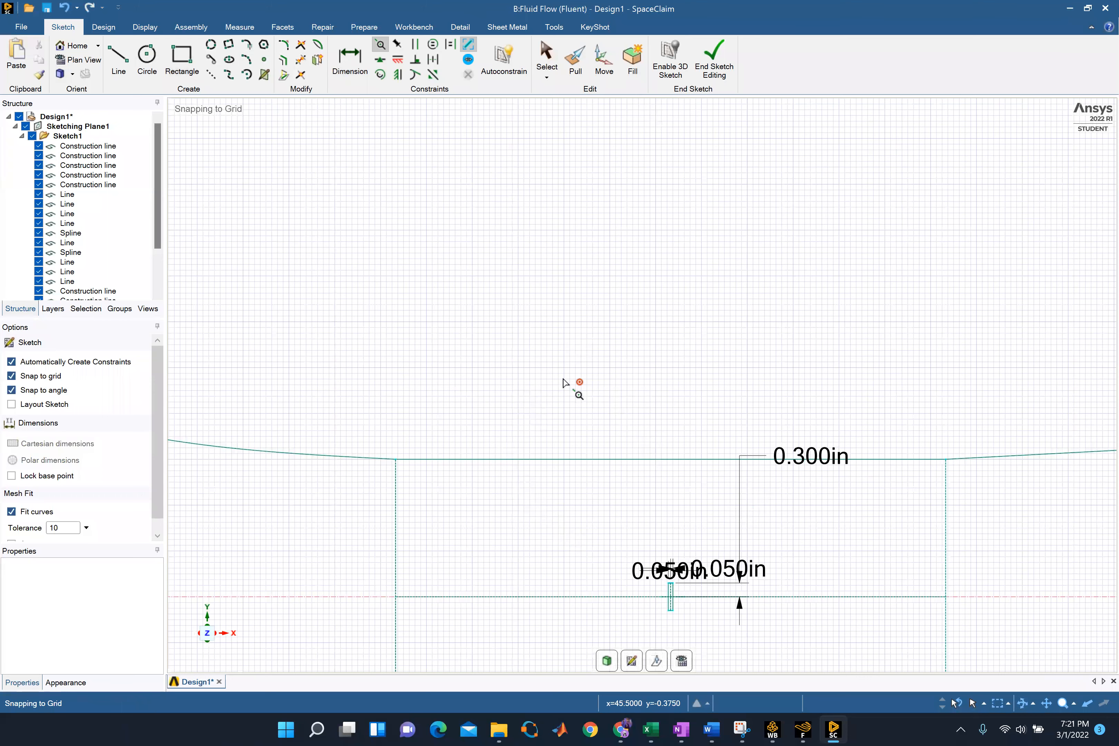
{"action": "left_click", "coordinate": [558, 59]}
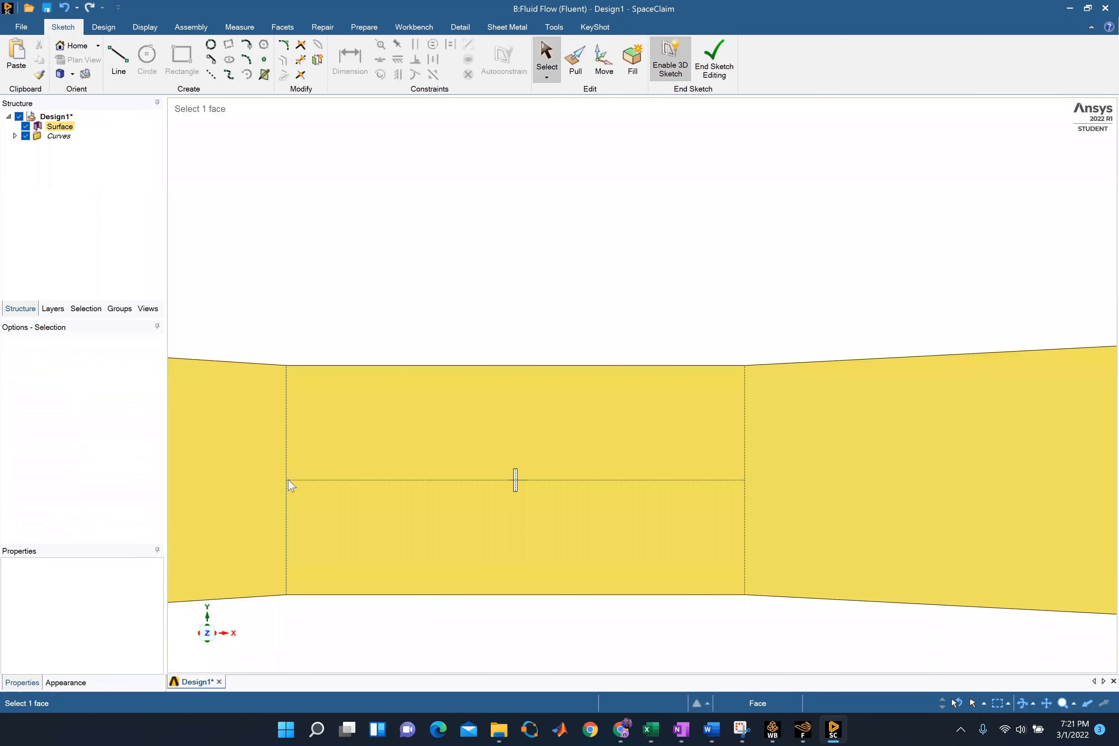
{"action": "left_click", "coordinate": [292, 481]}
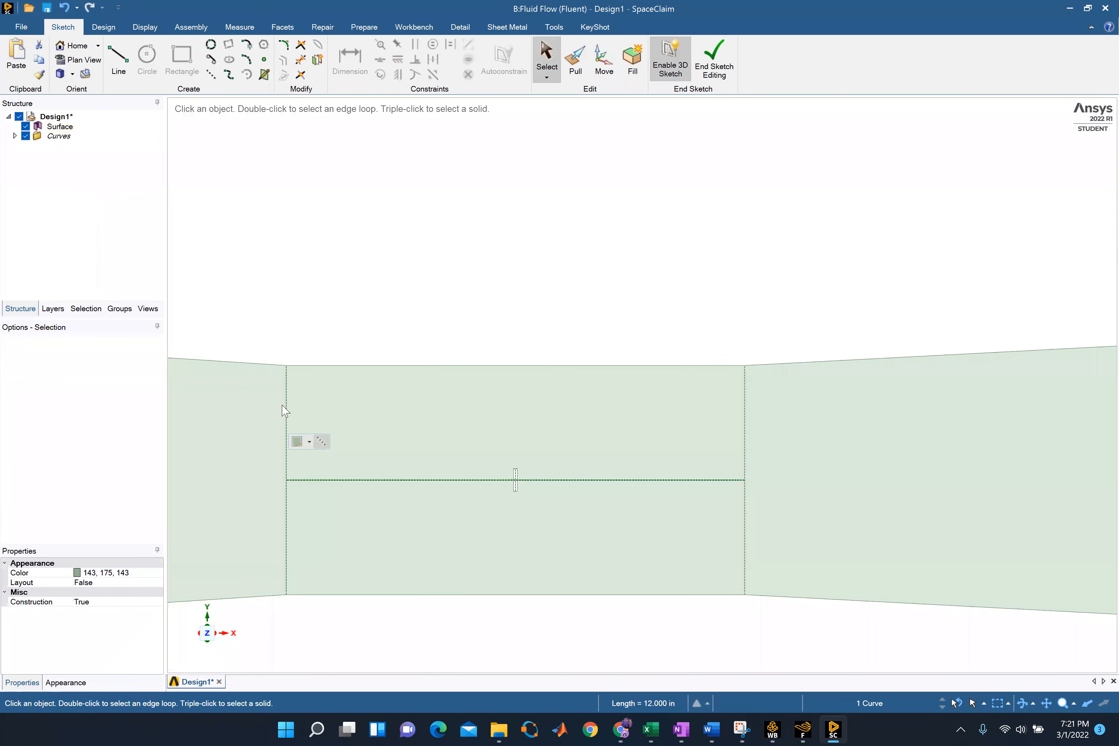
{"action": "key", "text": "Delete"}
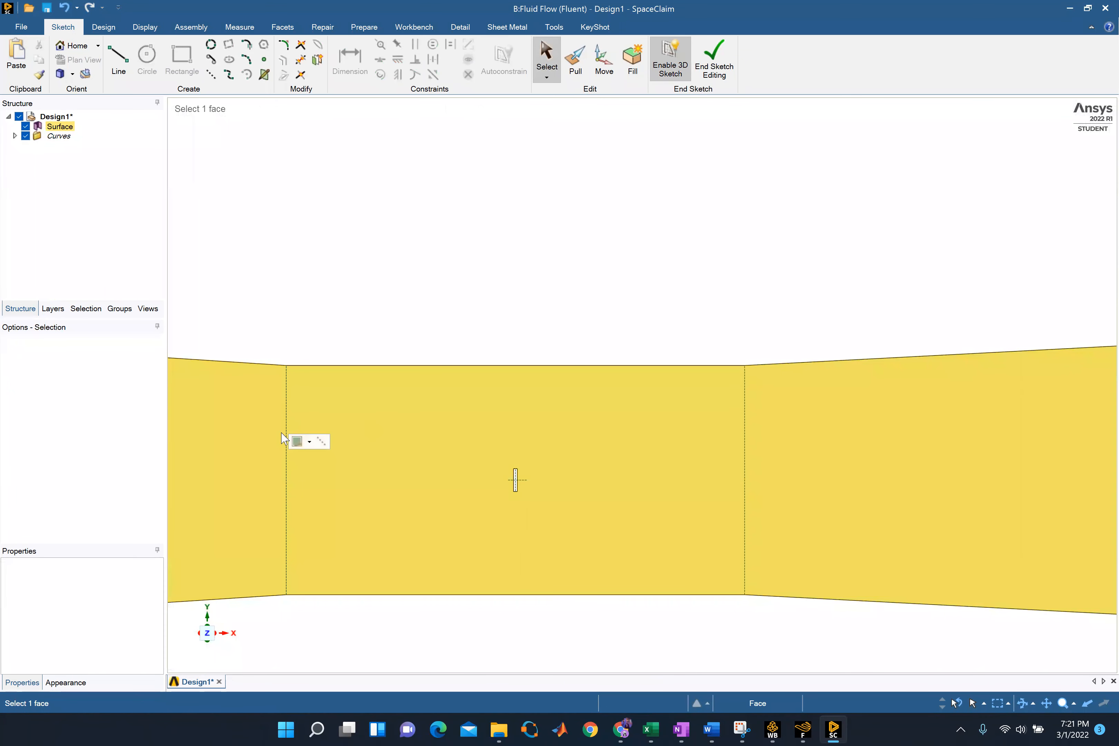
Delete the two vertical construction lines at the ends of the throat section
{"action": "left_click", "coordinate": [287, 429]}
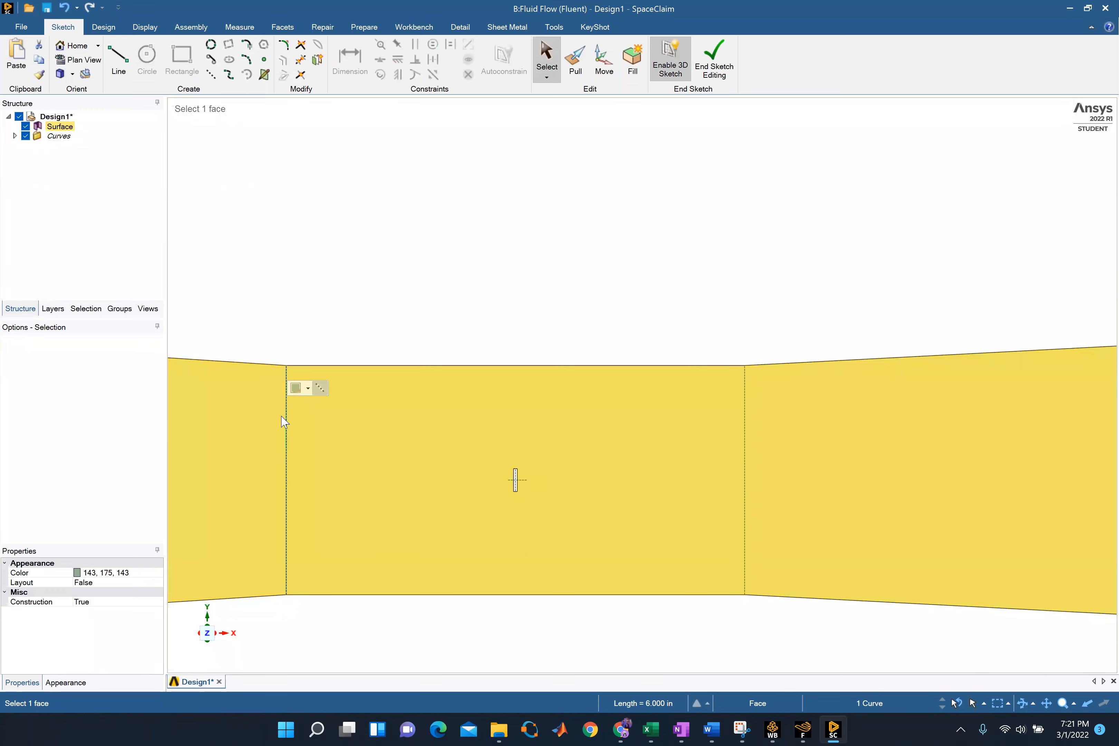
{"action": "key", "text": "Delete"}
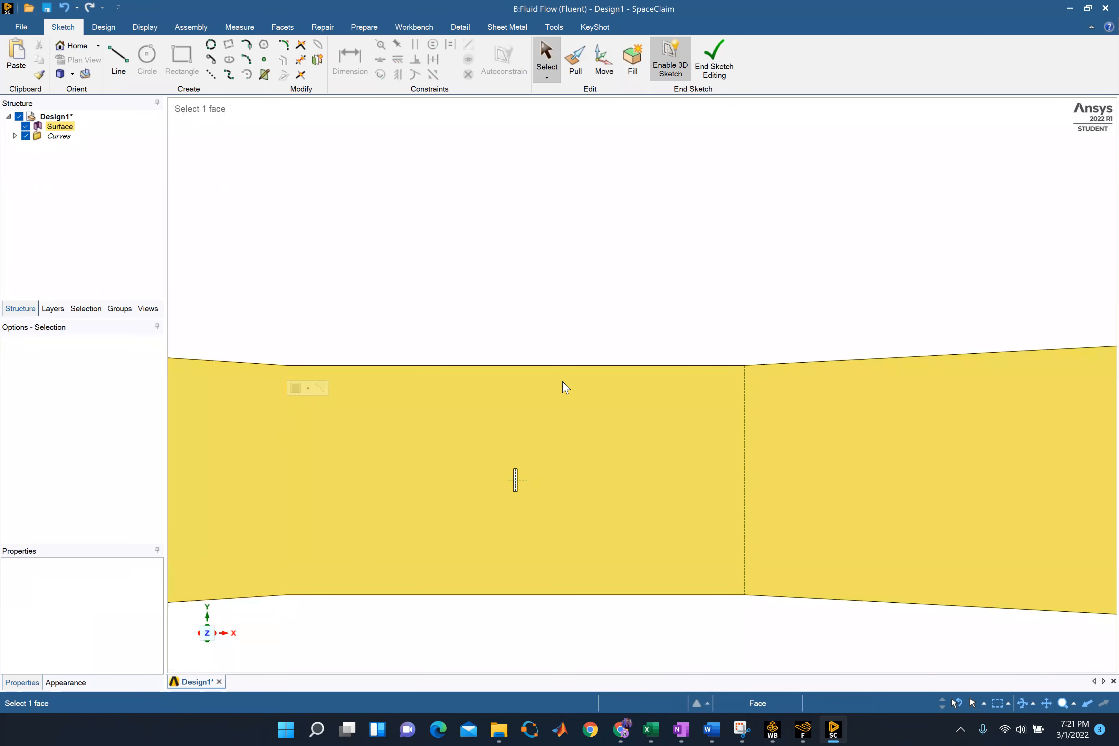
{"action": "left_click", "coordinate": [744, 513]}
{"action": "key", "text": "Delete"}
Delete the remaining horizontal and vertical construction lines at the small plate rectangle in the throat's center
{"action": "scroll", "coordinate": [545, 462], "scroll_direction": "up", "scroll_amount": 10}
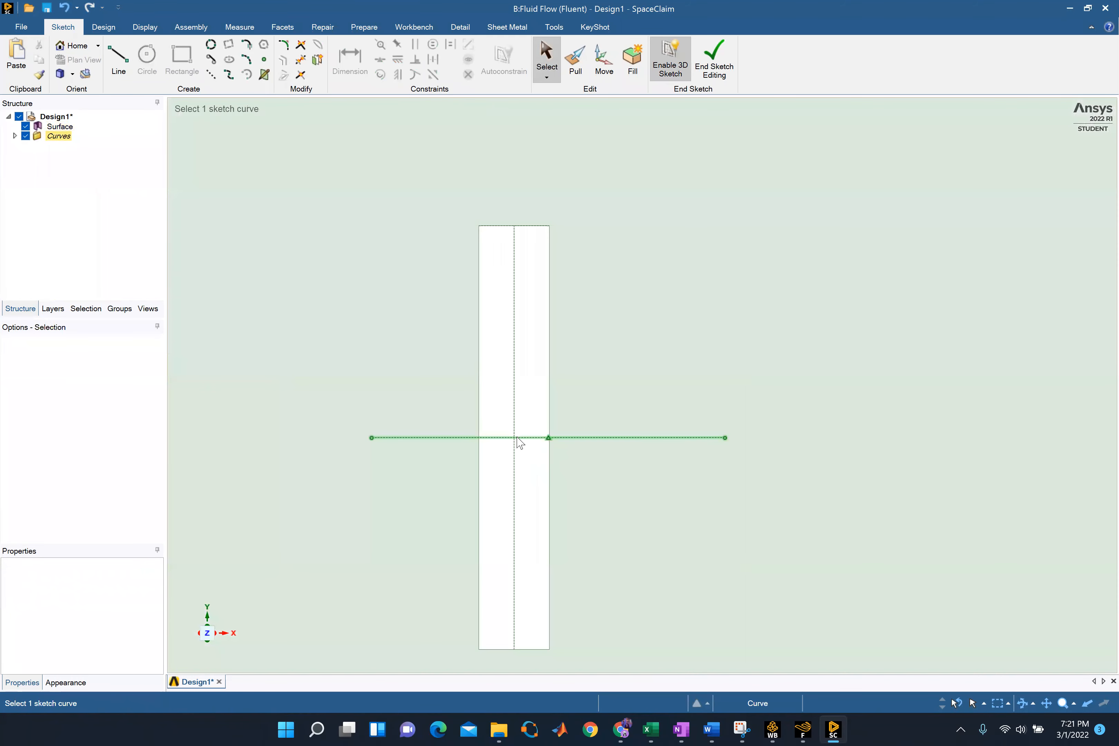
{"action": "left_click", "coordinate": [520, 438]}
{"action": "key", "text": "Delete"}
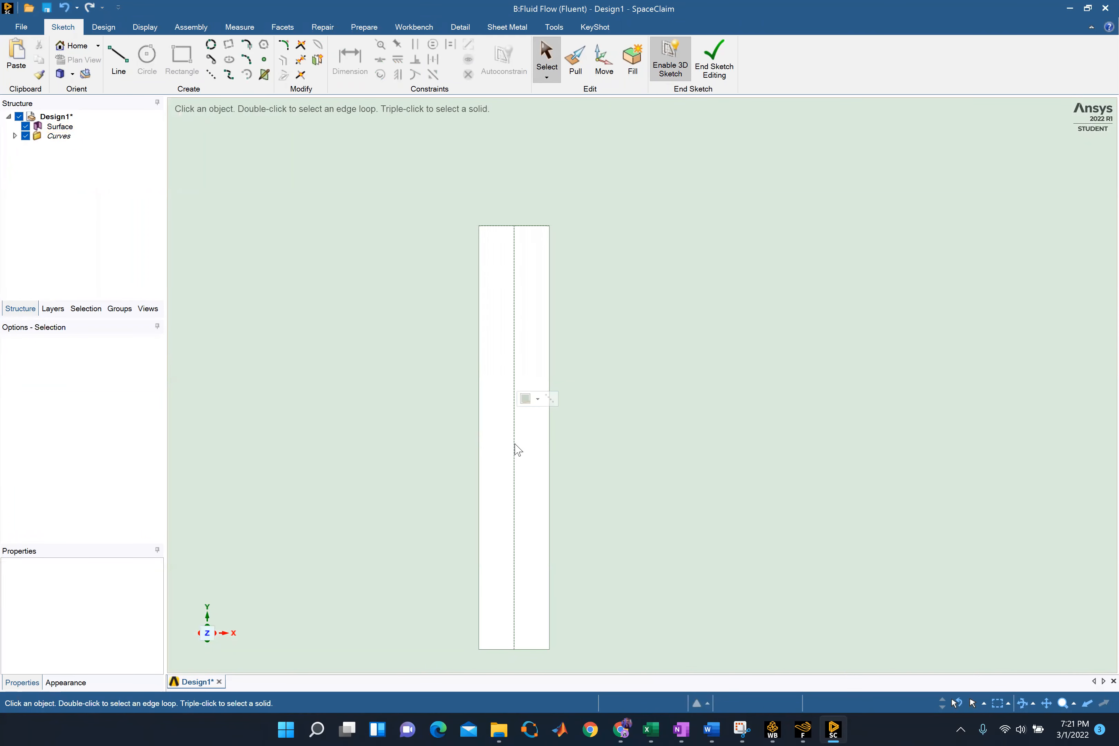
{"action": "left_click", "coordinate": [515, 447]}
{"action": "key", "text": "Delete"}
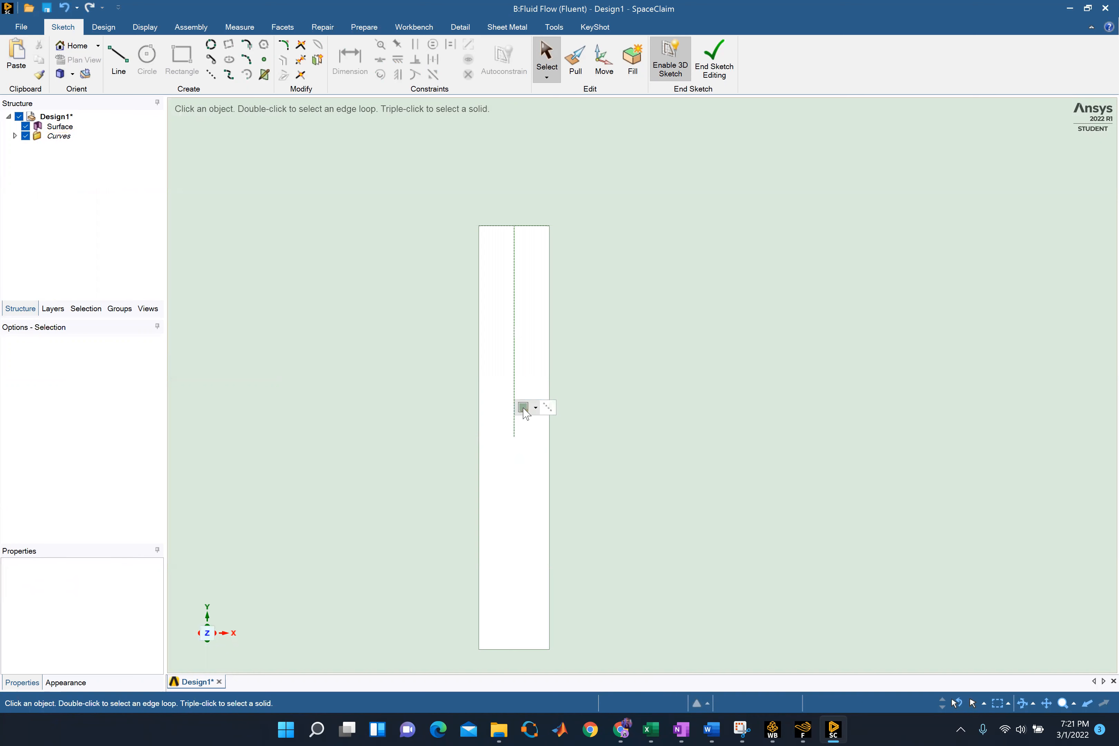
{"action": "left_click", "coordinate": [516, 423]}
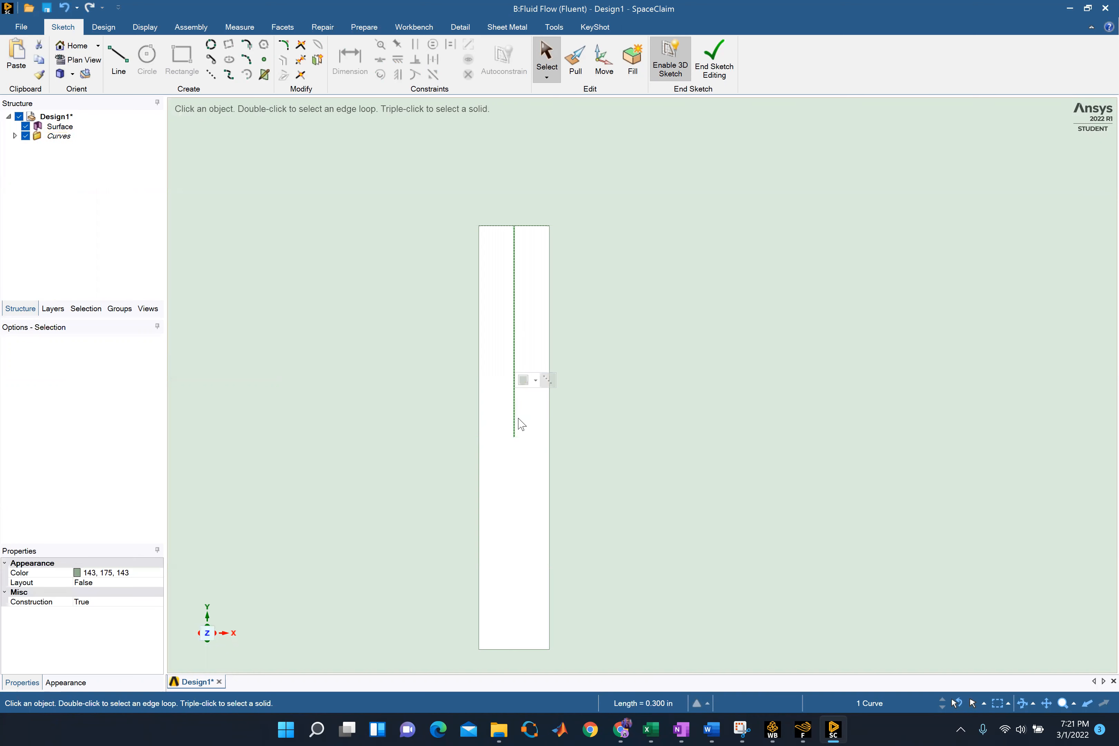
{"action": "key", "text": "Delete"}
End sketch editing of the wind tunnel surface
{"action": "scroll", "coordinate": [707, 510], "scroll_direction": "down", "scroll_amount": 3}
{"action": "left_click", "coordinate": [734, 501]}
{"action": "scroll", "coordinate": [766, 548], "scroll_direction": "down", "scroll_amount": 2}
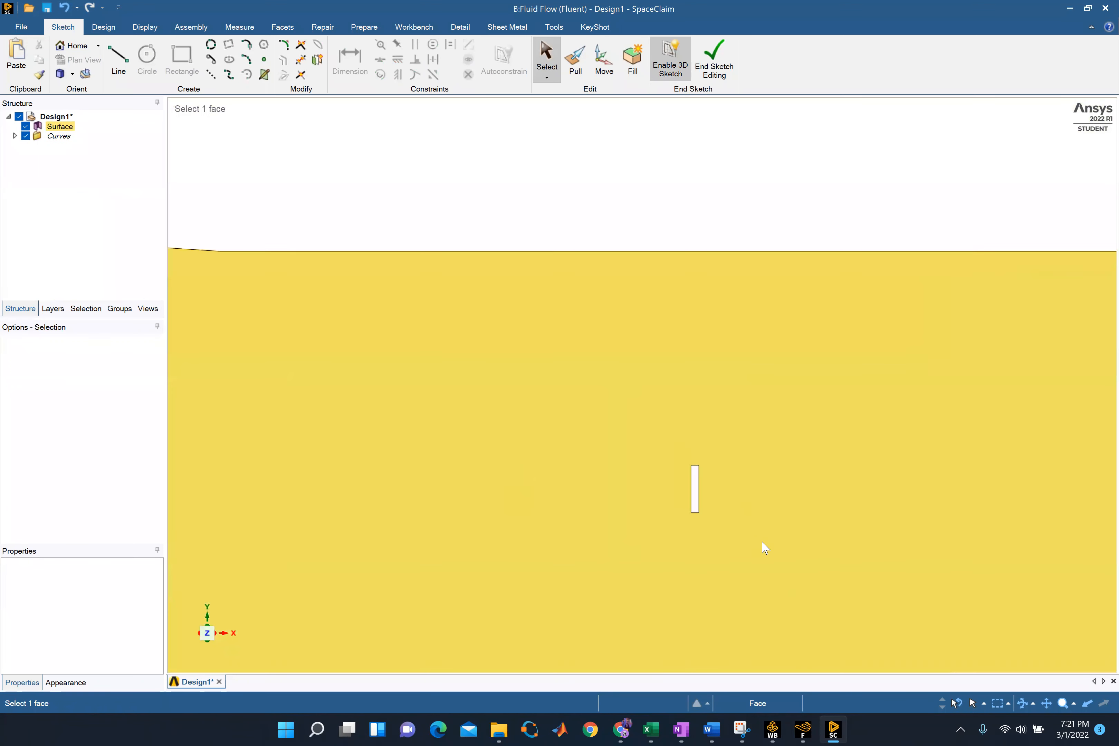
{"action": "scroll", "coordinate": [762, 542], "scroll_direction": "down", "scroll_amount": 7}
{"action": "scroll", "coordinate": [825, 608], "scroll_direction": "down", "scroll_amount": 2}
{"action": "scroll", "coordinate": [909, 653], "scroll_direction": "down", "scroll_amount": 3}
{"action": "scroll", "coordinate": [473, 401], "scroll_direction": "down", "scroll_amount": 1}
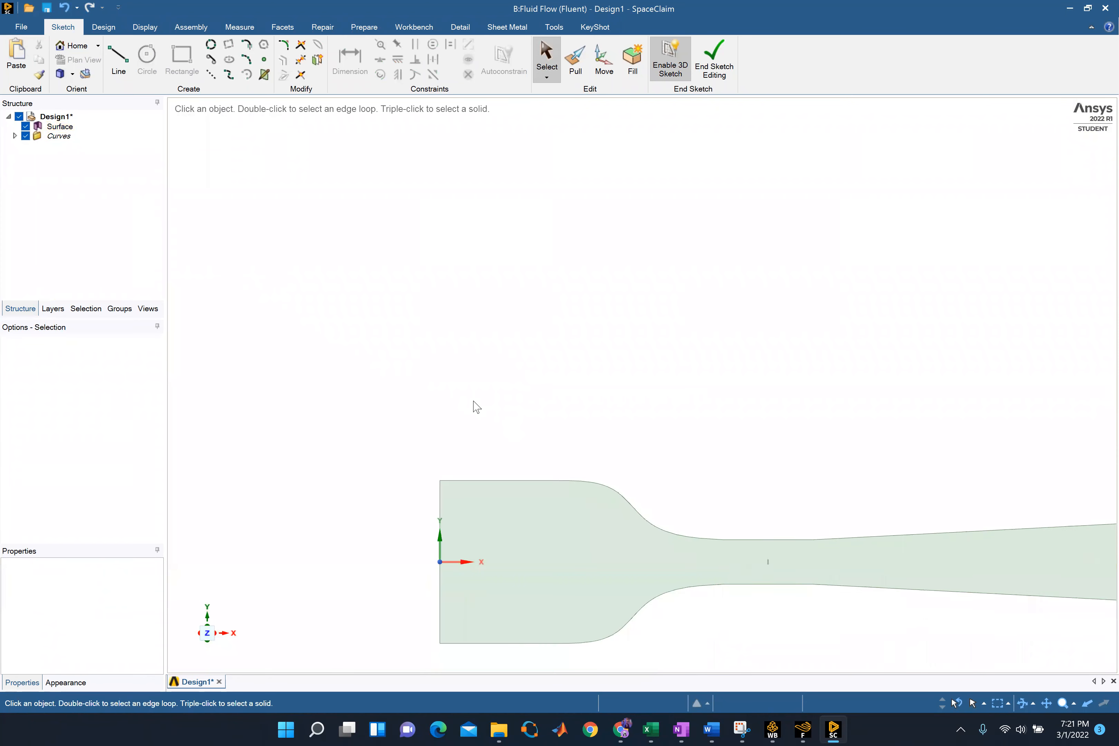
{"action": "scroll", "coordinate": [484, 411], "scroll_direction": "down", "scroll_amount": 2}
{"action": "scroll", "coordinate": [712, 573], "scroll_direction": "up", "scroll_amount": 2}
{"action": "left_click", "coordinate": [597, 472]}
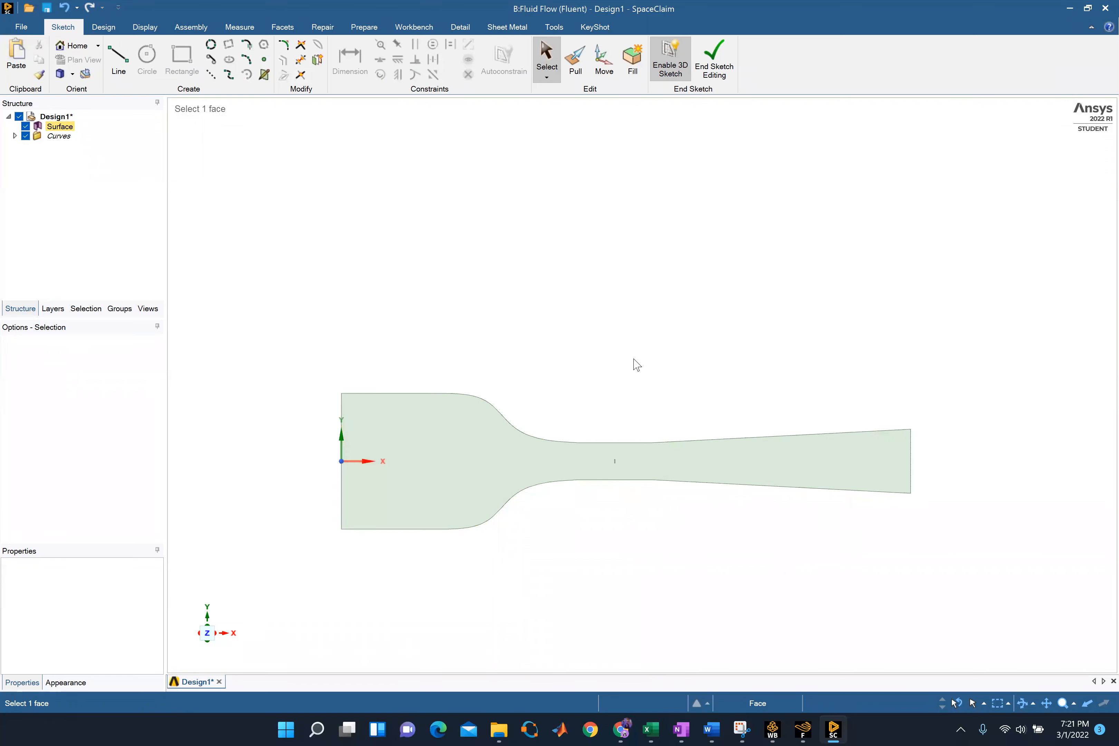
{"action": "left_click", "coordinate": [706, 72]}
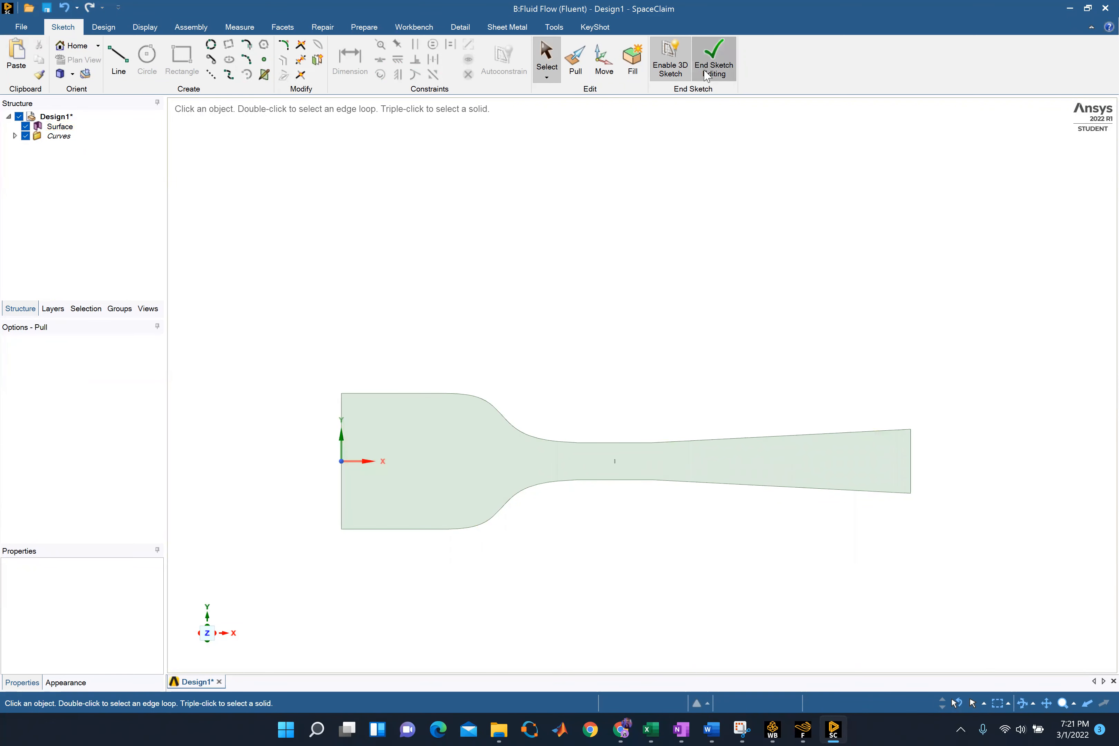
Switch to the Workbench project and open the Mesh cell of Fluid Flow (Fluent) system B
{"action": "left_click", "coordinate": [1074, 8]}
{"action": "left_click", "coordinate": [321, 39]}
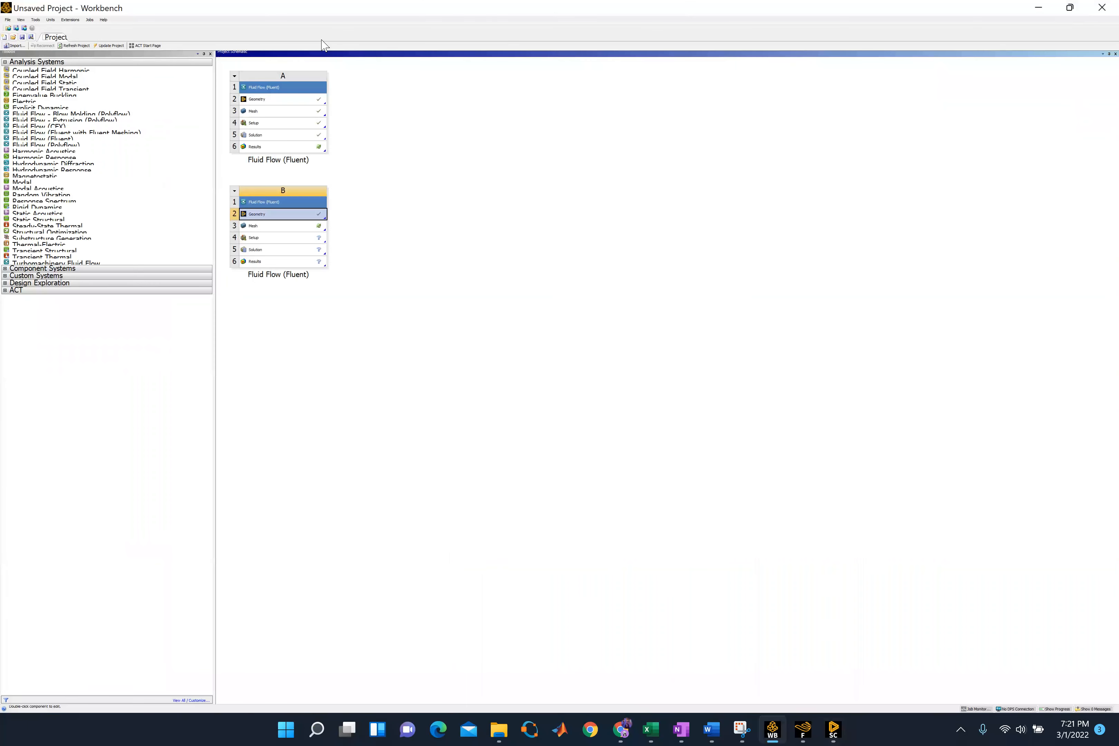
{"action": "double_click", "coordinate": [255, 228]}
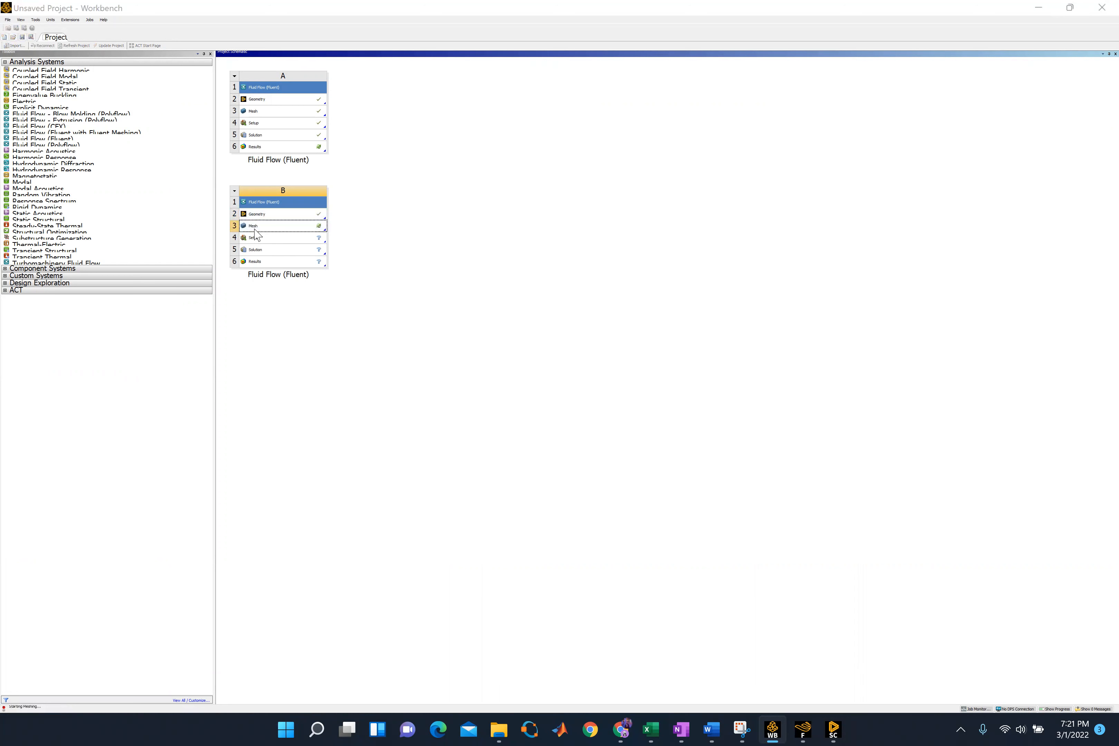
{"action": "left_click", "coordinate": [288, 231]}
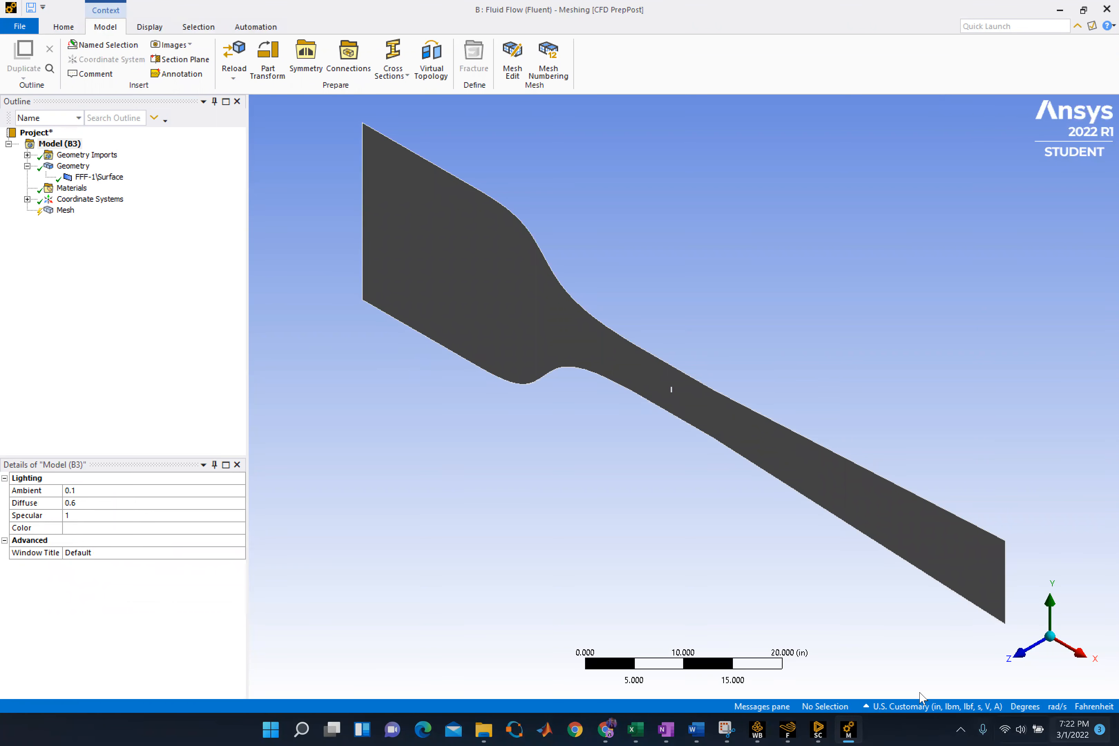
Select the whole wind tunnel face and convert the selection to its edges
{"action": "left_click", "coordinate": [1020, 652]}
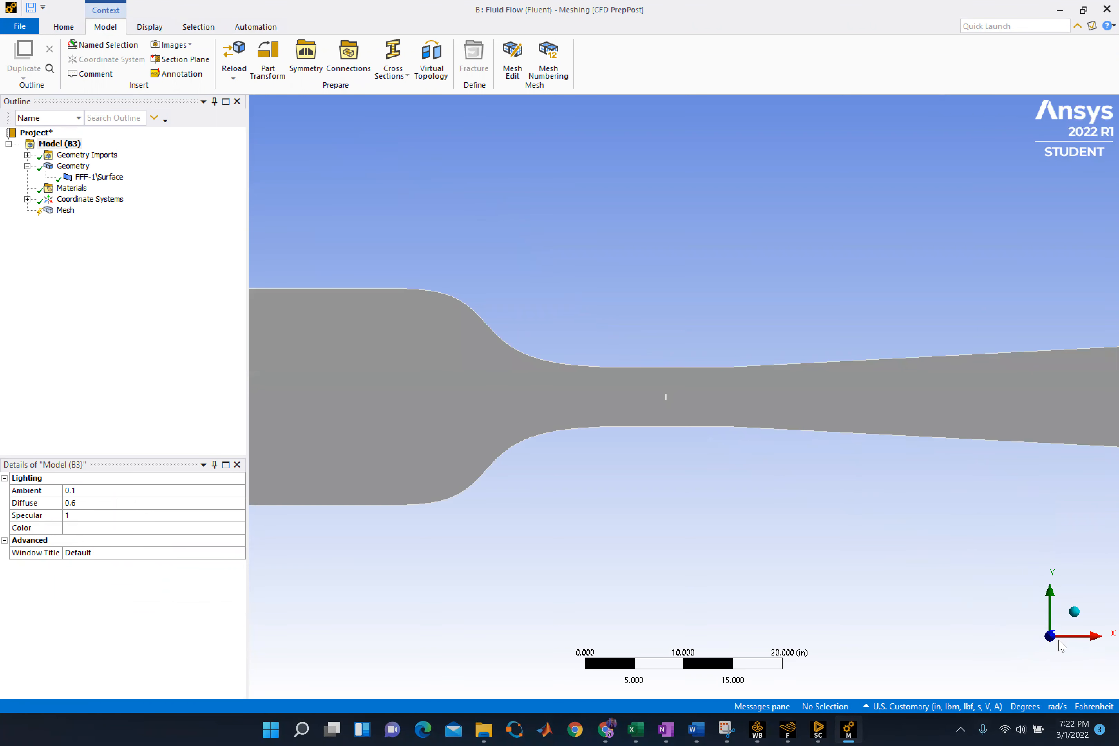
{"action": "key", "text": "F7"}
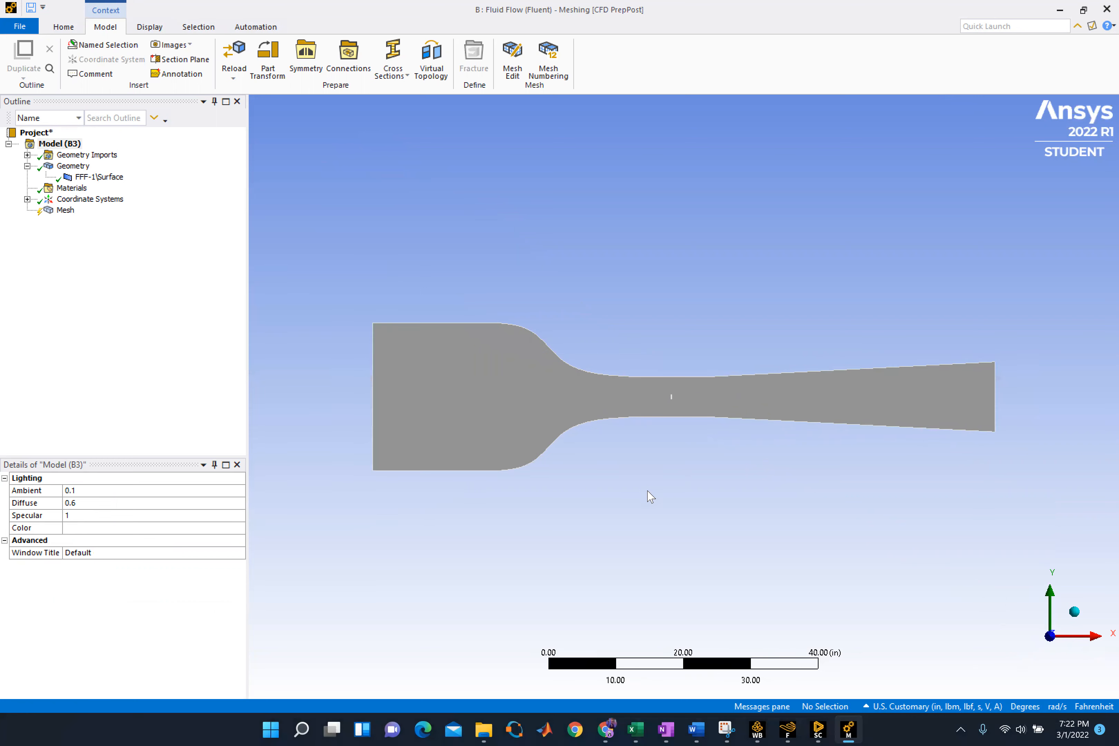
{"action": "left_click", "coordinate": [463, 420]}
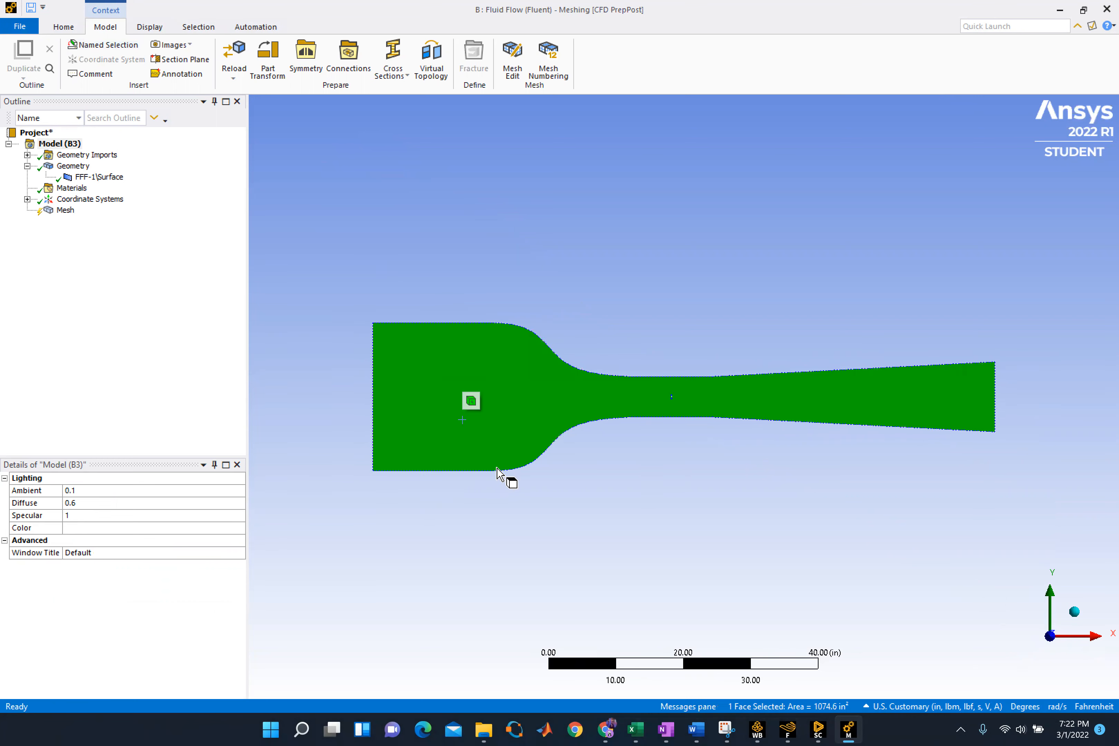
{"action": "left_click", "coordinate": [202, 26]}
{"action": "left_click", "coordinate": [702, 45]}
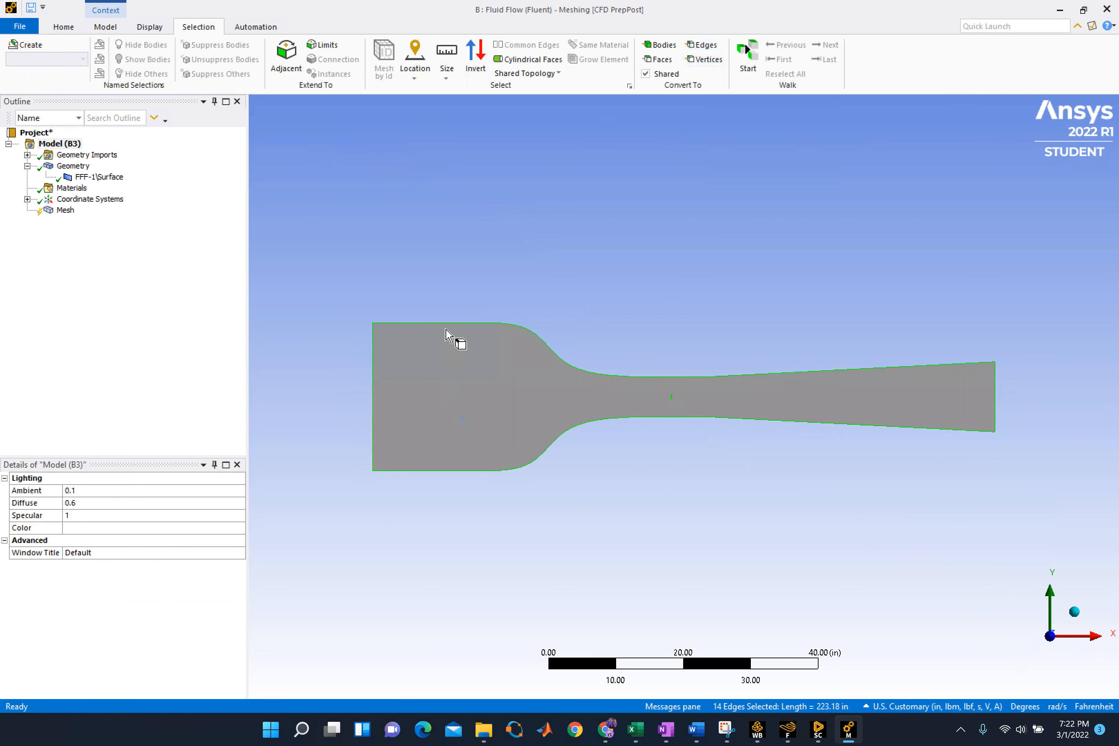
Create a named selection for the inlet from the vertical edge at the tunnel's wide end
{"action": "left_click", "coordinate": [371, 379]}
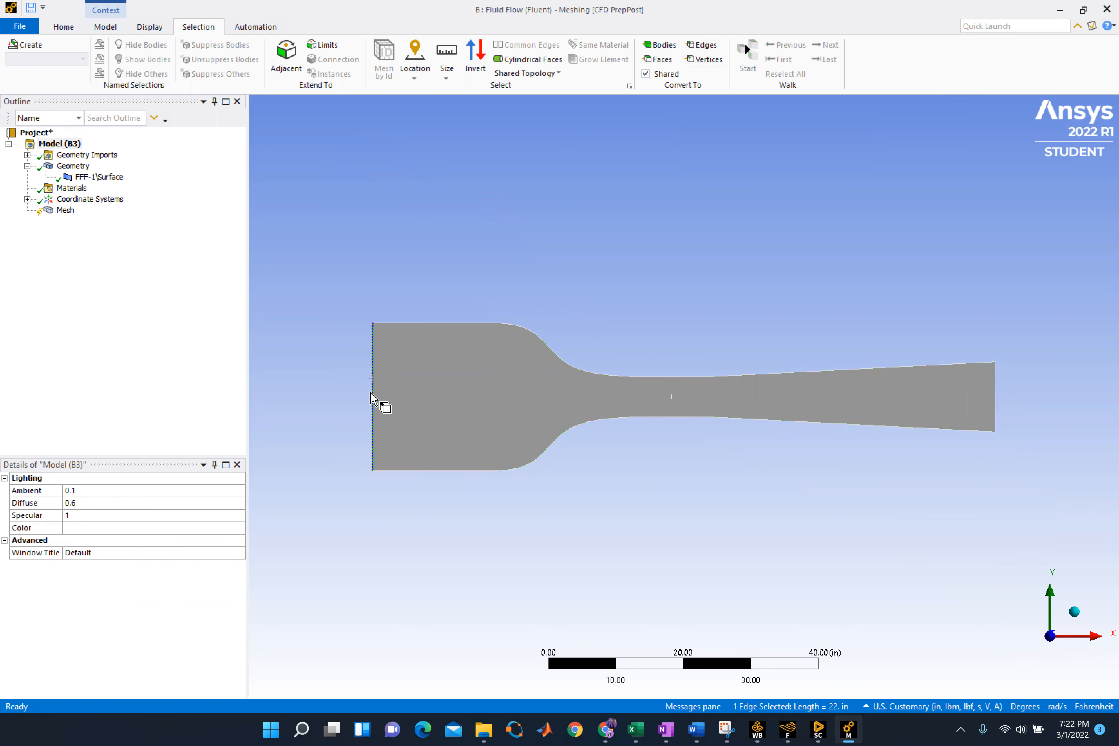
{"action": "right_click", "coordinate": [374, 391]}
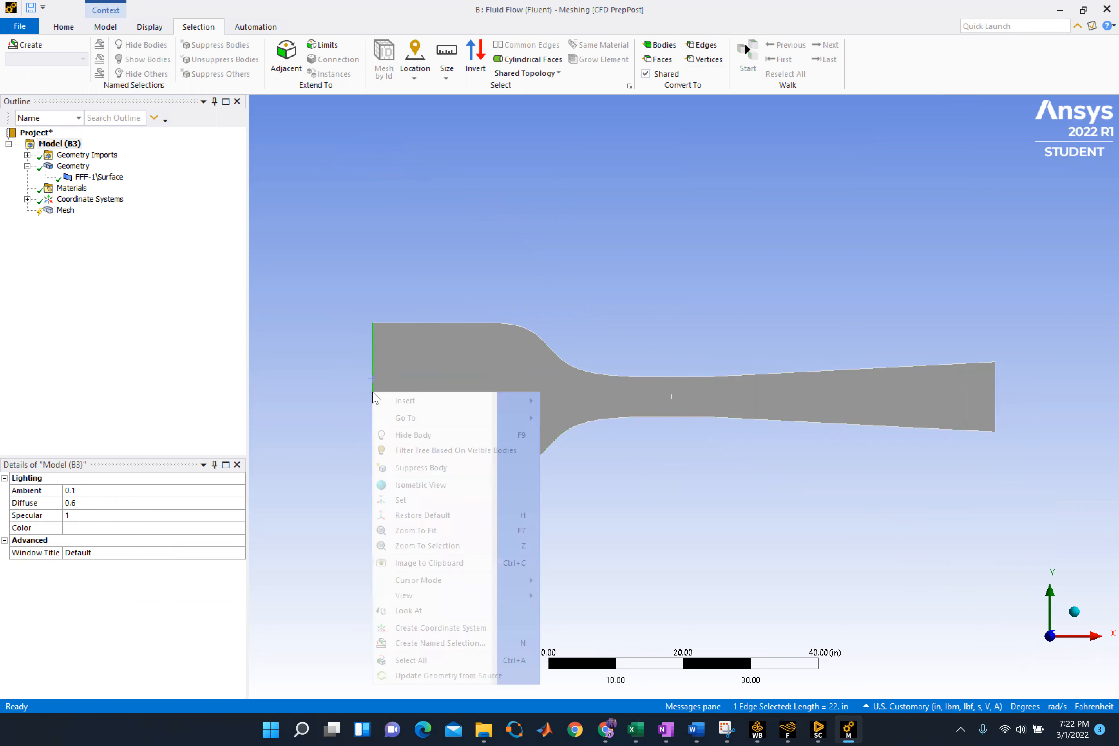
{"action": "left_click", "coordinate": [452, 644]}
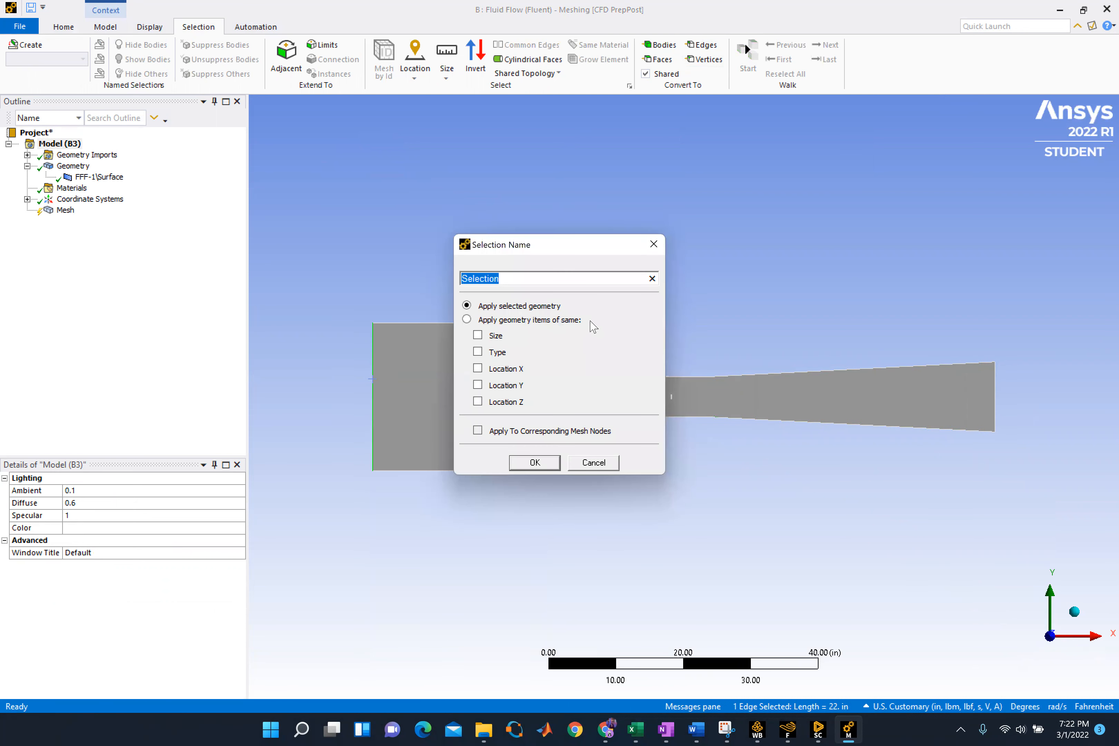
{"action": "type", "text": "V inlet"}
{"action": "left_click", "coordinate": [532, 462]}
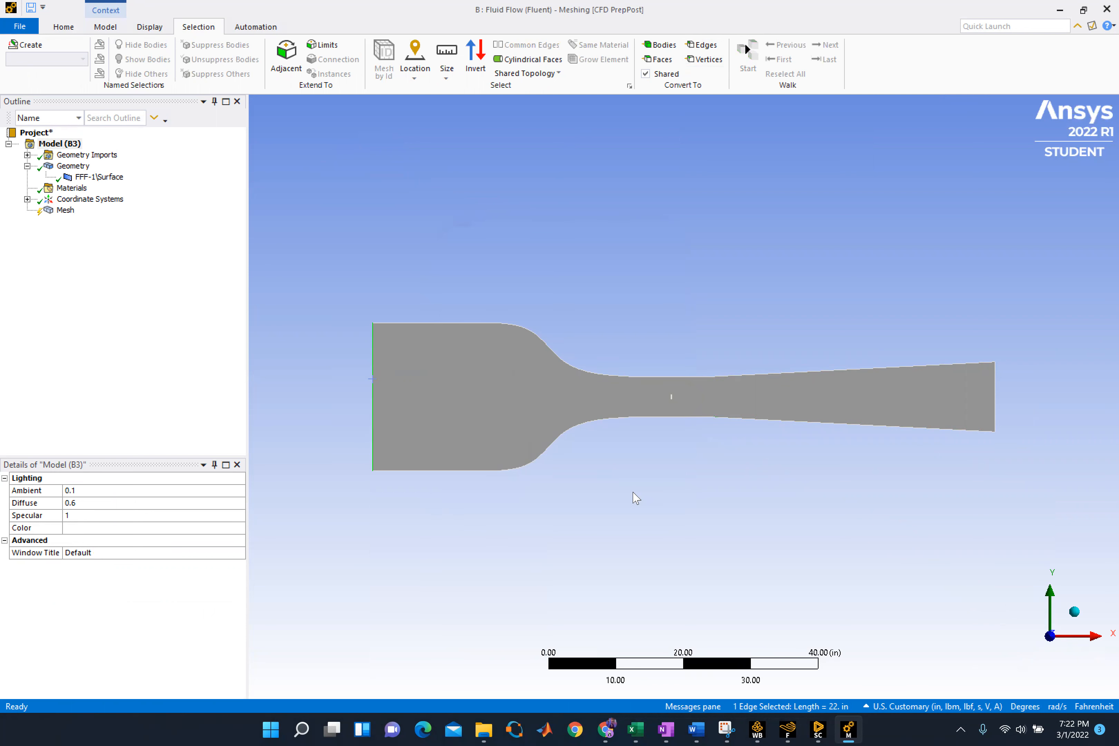
Create a named selection for the outlet from the vertical edge at the end of the diverging section
{"action": "left_click", "coordinate": [996, 413]}
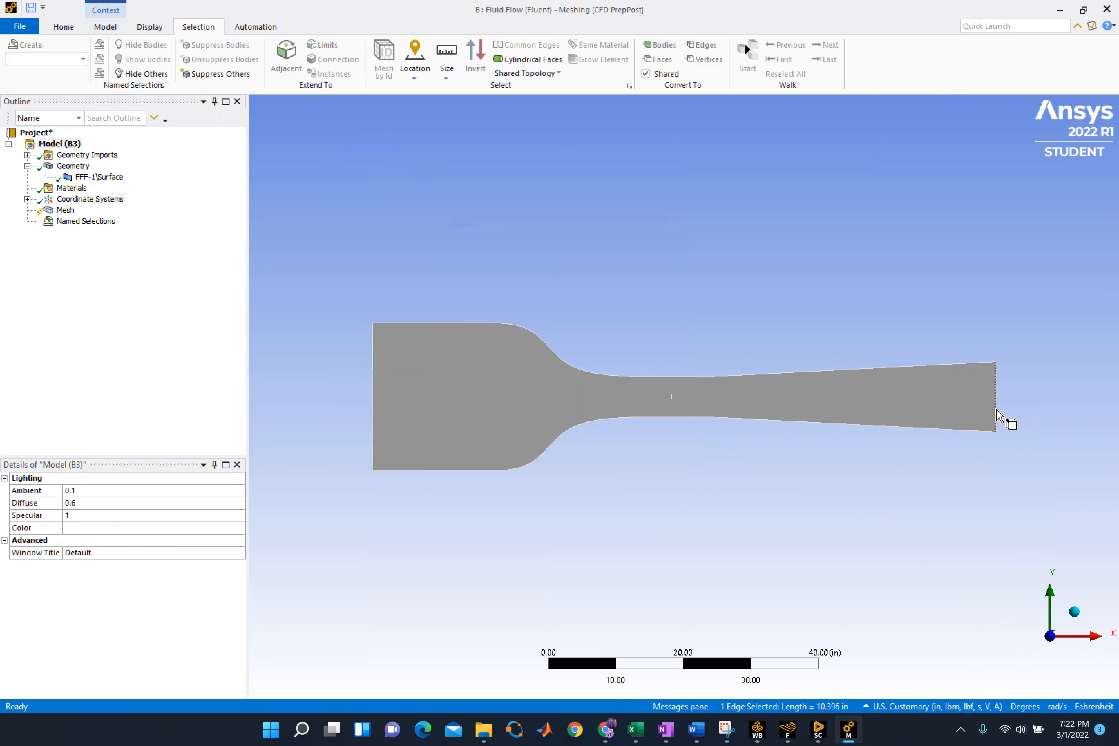
{"action": "right_click", "coordinate": [1001, 446]}
{"action": "left_click", "coordinate": [1011, 661]}
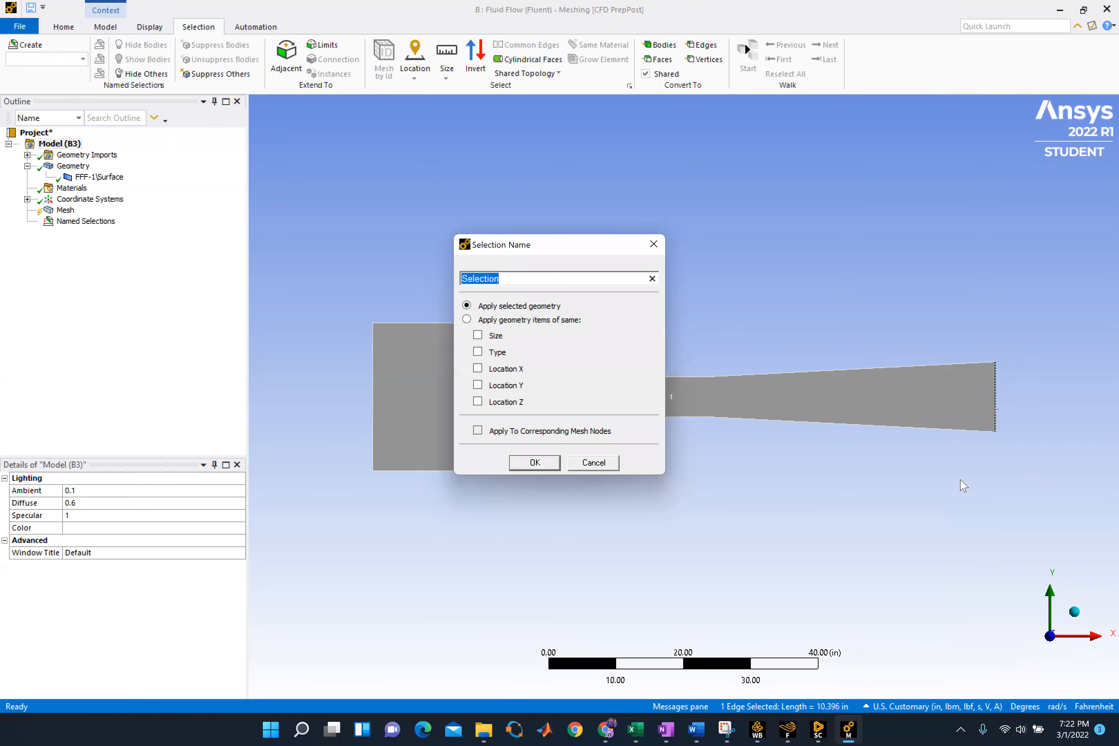
{"action": "type", "text": "P Outlet"}
{"action": "left_click", "coordinate": [534, 464]}
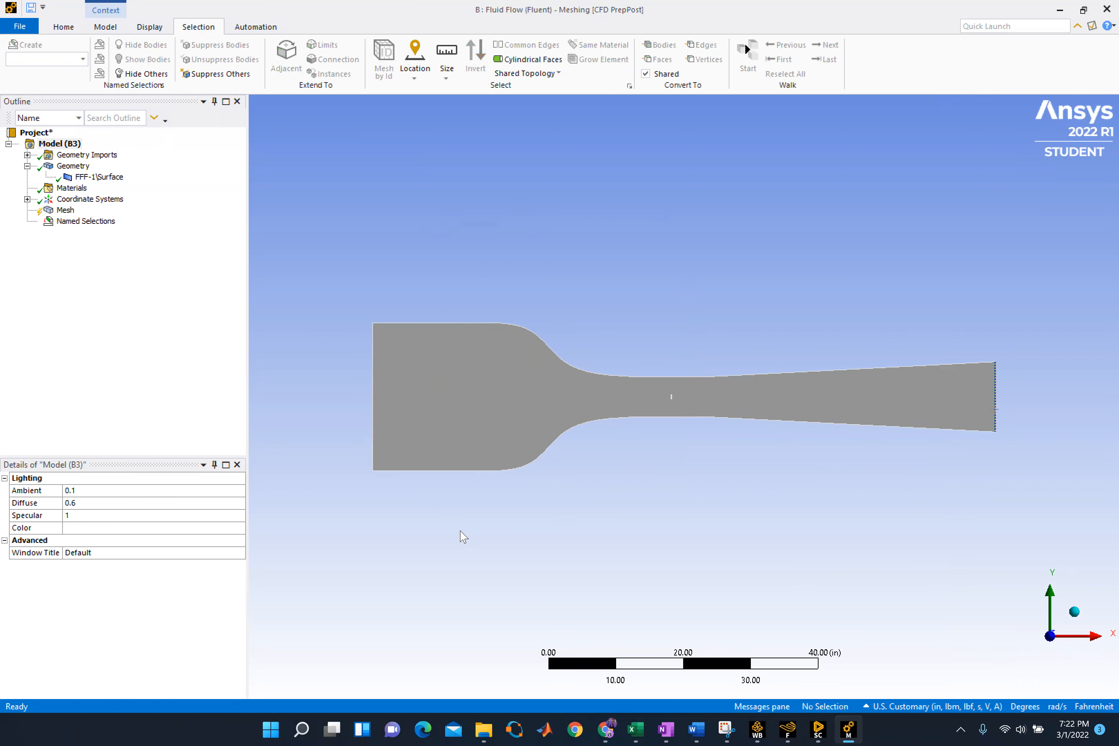
Create a named selection called Wind Tunnel from the eight upper and lower wall edges
{"action": "left_click", "coordinate": [445, 470]}
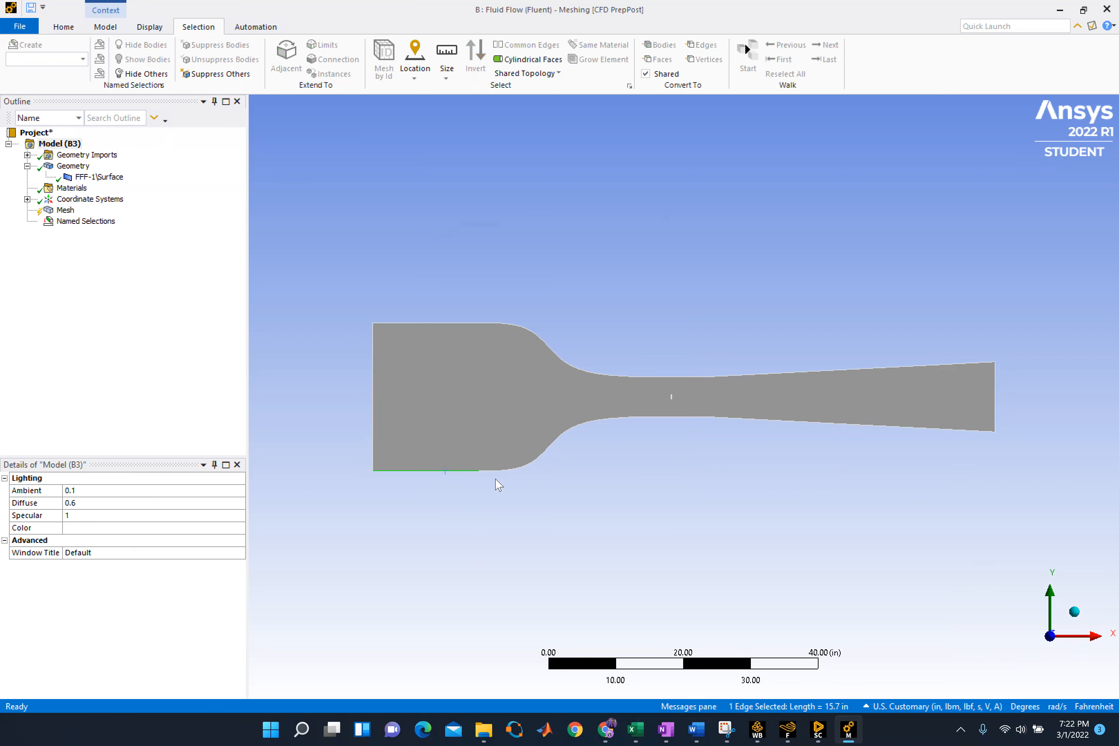
{"action": "left_click", "coordinate": [514, 472], "text": "ctrl"}
{"action": "left_click", "coordinate": [693, 421], "text": "ctrl"}
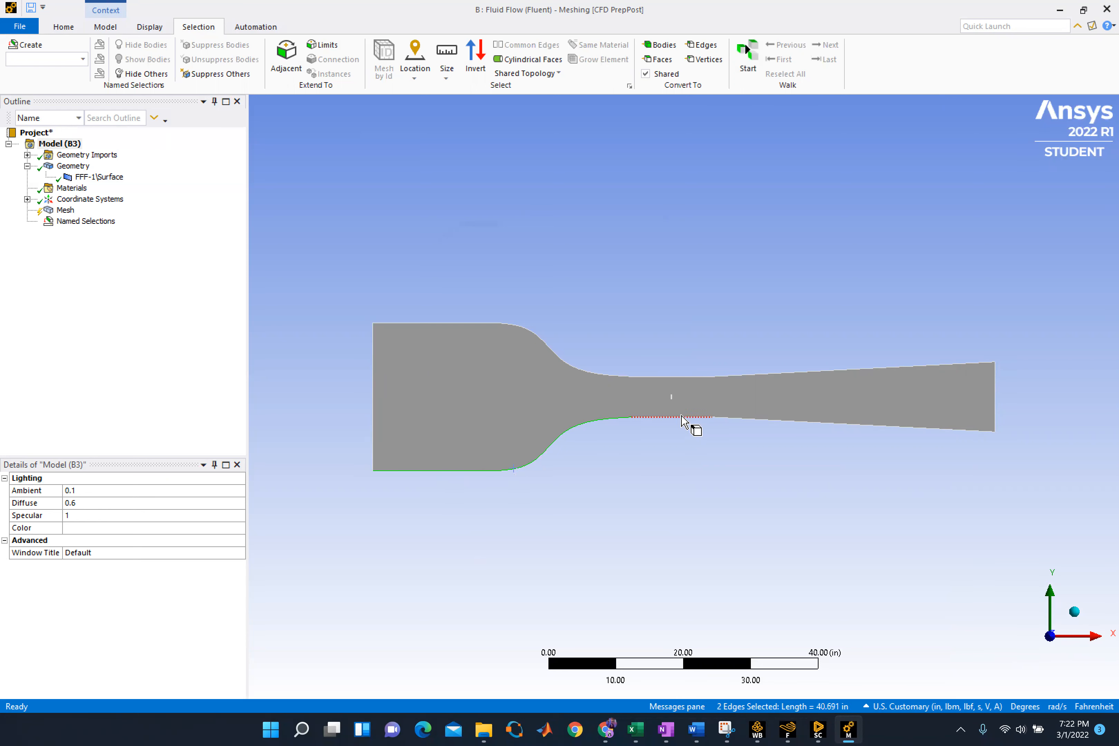
{"action": "left_click", "coordinate": [744, 426], "text": "ctrl"}
{"action": "left_click", "coordinate": [452, 323], "text": "ctrl"}
{"action": "left_click", "coordinate": [530, 336], "text": "ctrl"}
{"action": "left_click", "coordinate": [645, 377], "text": "ctrl"}
{"action": "left_click", "coordinate": [744, 376], "text": "ctrl"}
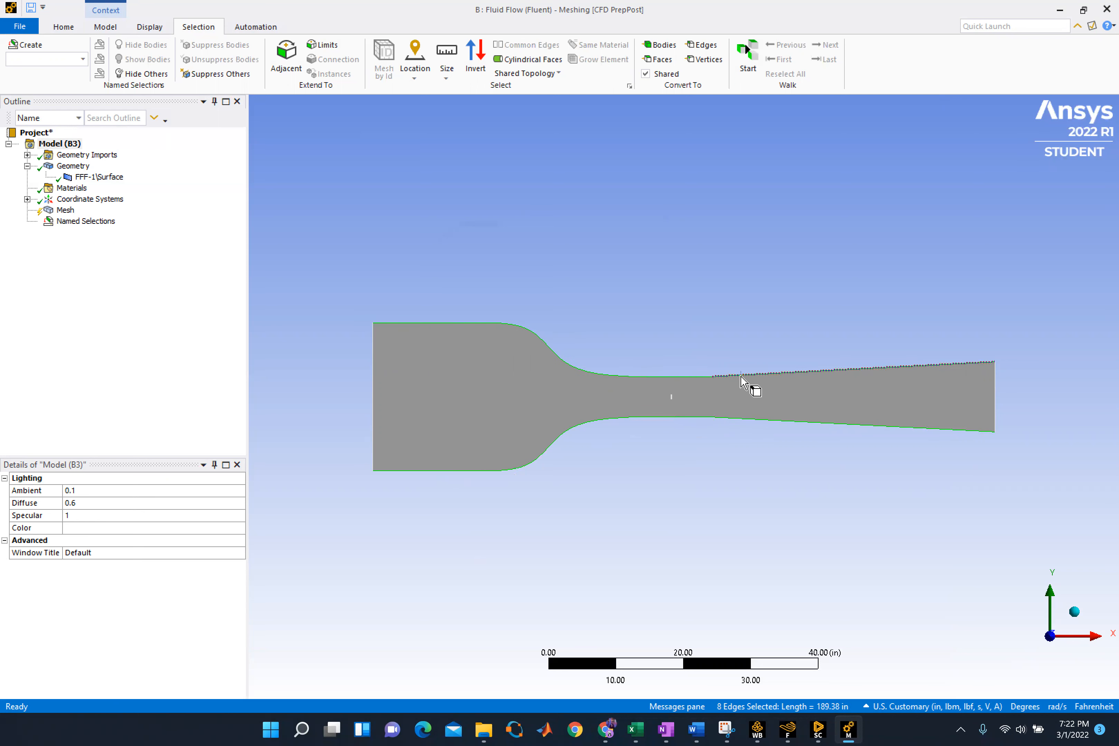
{"action": "right_click", "coordinate": [741, 376]}
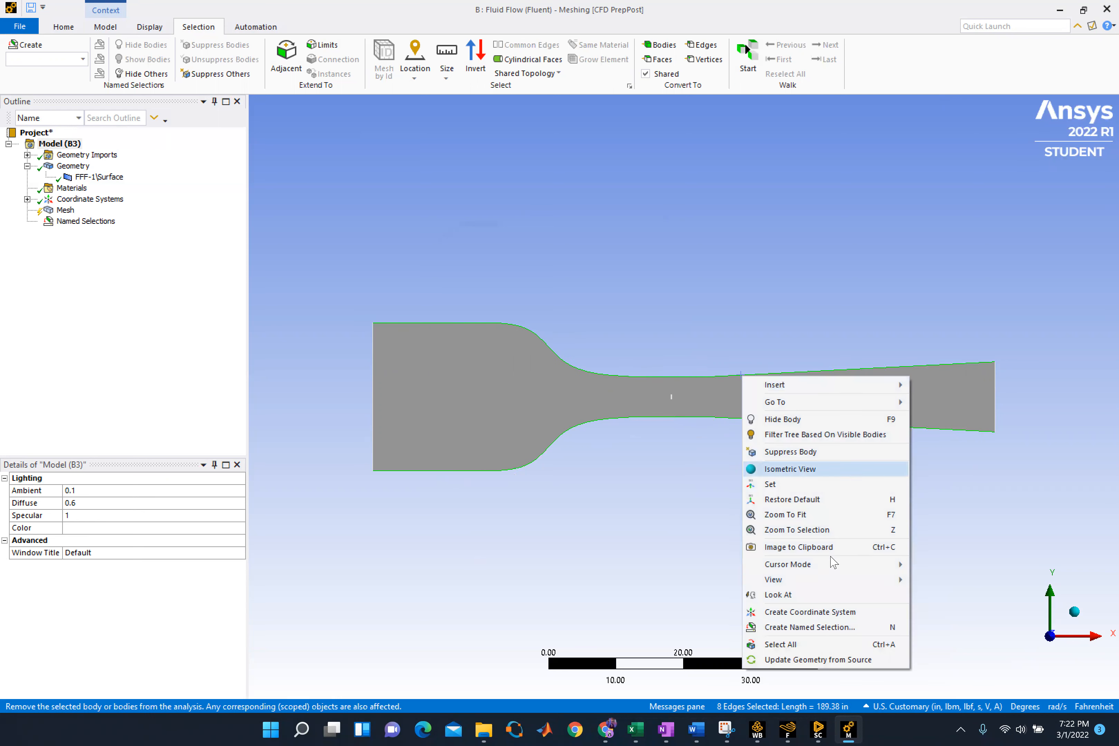
{"action": "left_click", "coordinate": [800, 628]}
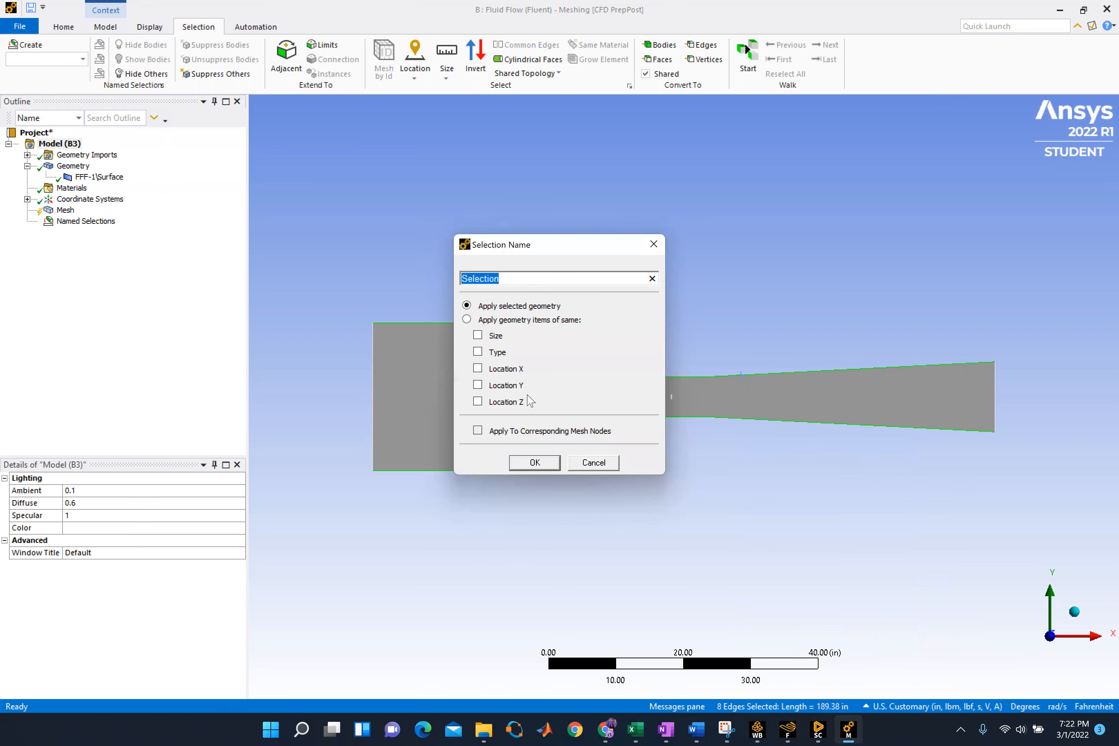
{"action": "type", "text": "Wind Tunnel Wall"}
{"action": "left_click", "coordinate": [535, 463]}
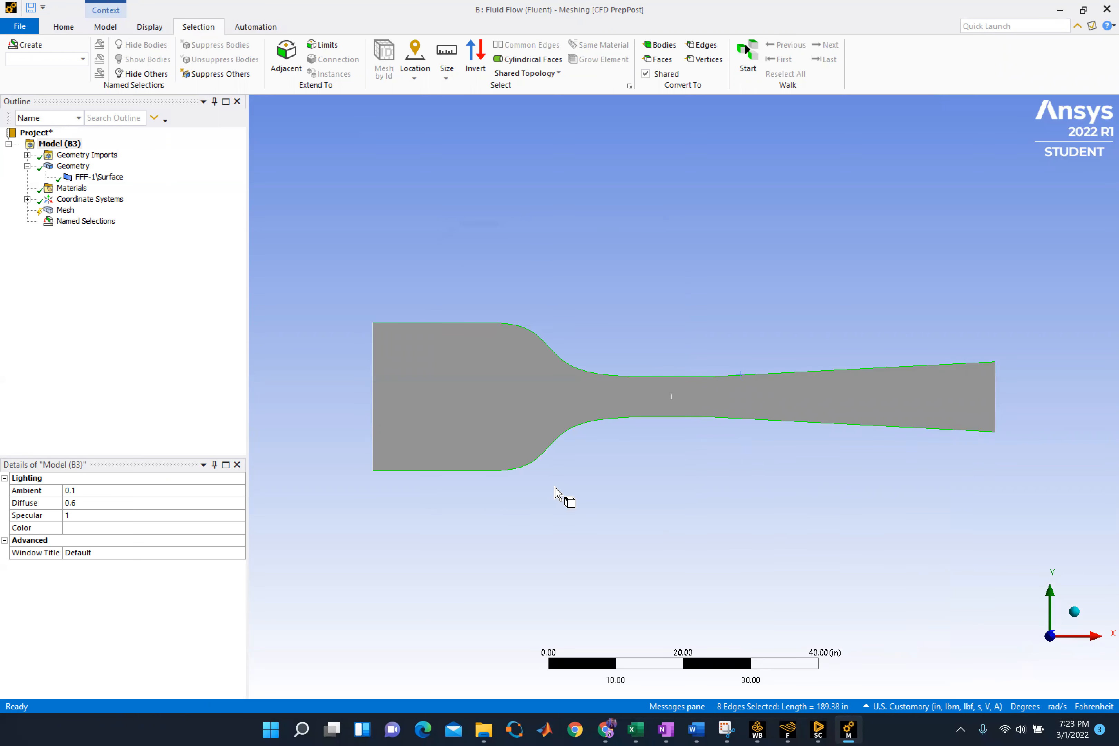
Create a named selection called Flat Plate from the four edges of the small plate in the throat
{"action": "scroll", "coordinate": [671, 402], "scroll_direction": "down", "scroll_amount": 1}
{"action": "scroll", "coordinate": [669, 407], "scroll_direction": "up", "scroll_amount": 4}
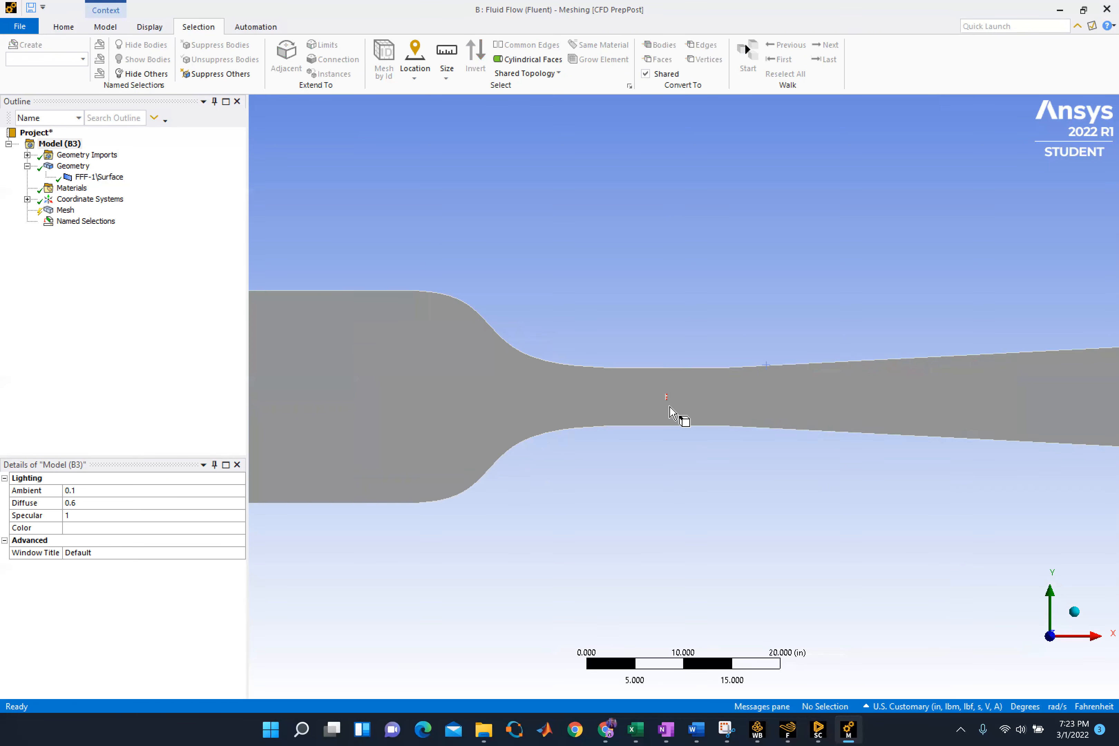
{"action": "scroll", "coordinate": [662, 410], "scroll_direction": "up", "scroll_amount": 5}
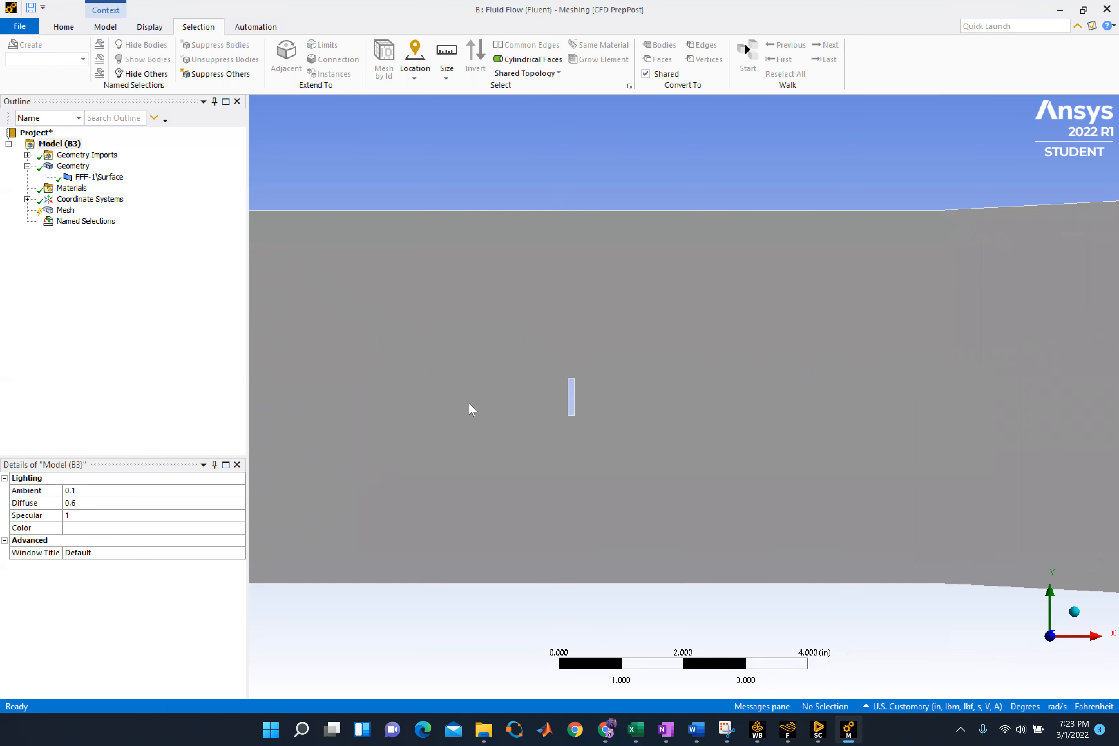
{"action": "scroll", "coordinate": [504, 411], "scroll_direction": "up", "scroll_amount": 4}
{"action": "scroll", "coordinate": [503, 405], "scroll_direction": "up", "scroll_amount": 1}
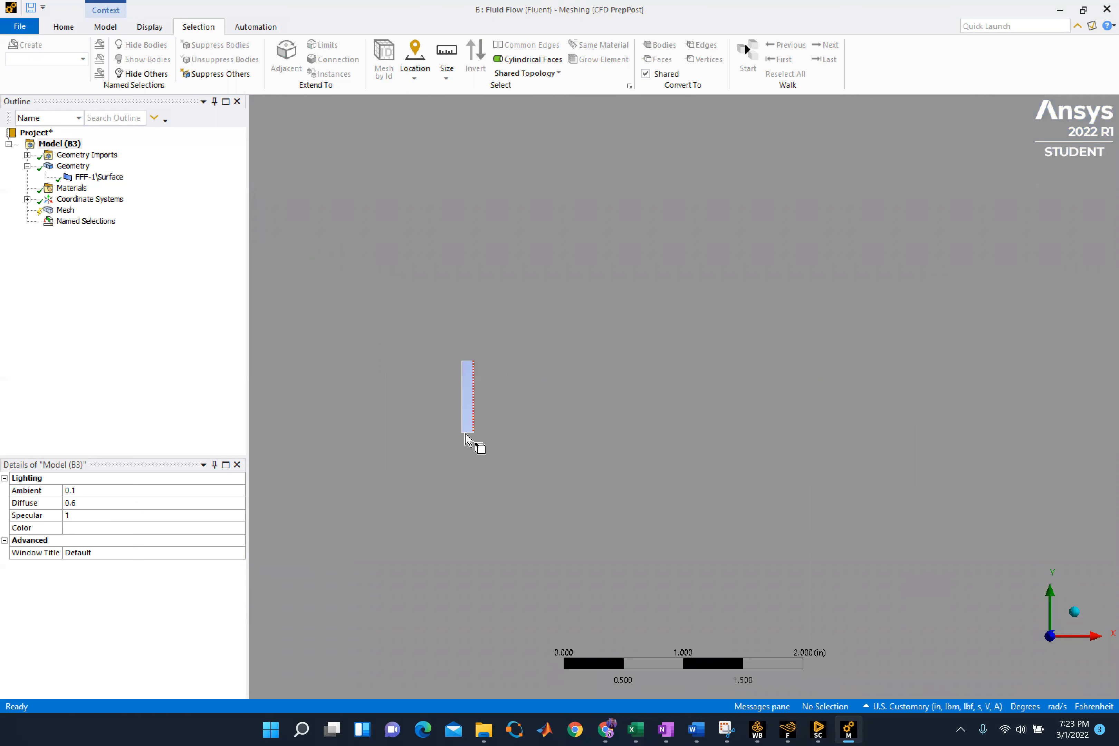
{"action": "left_click", "coordinate": [465, 433]}
{"action": "left_click", "coordinate": [462, 429], "text": "ctrl"}
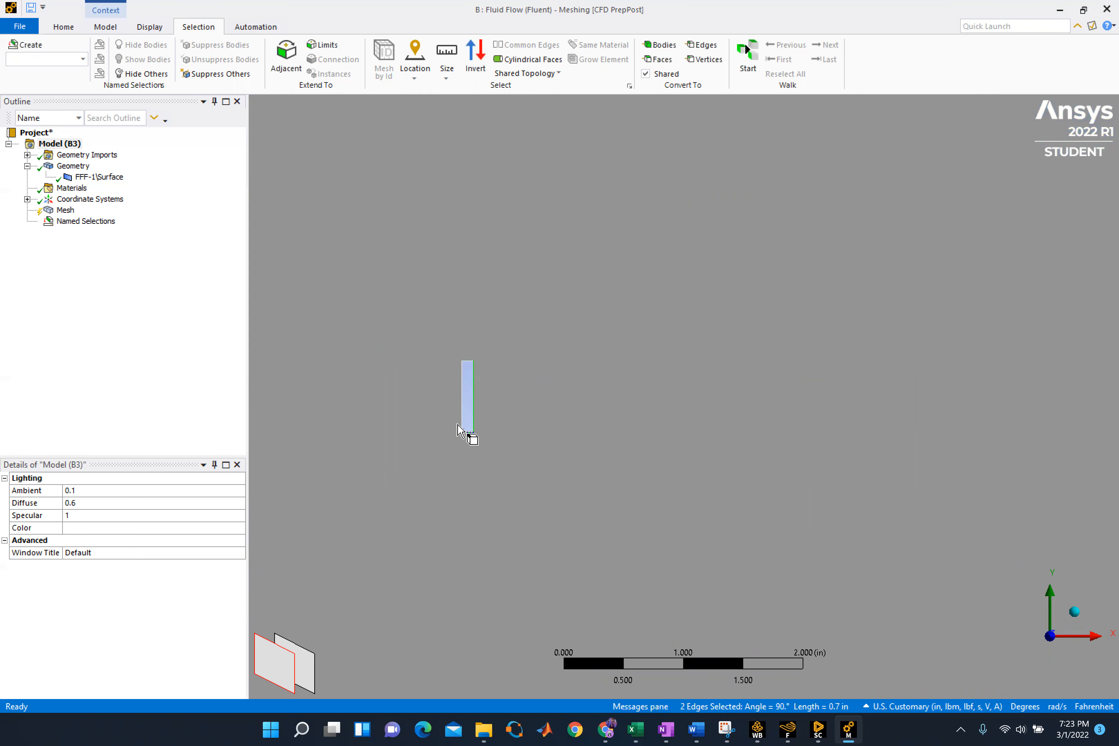
{"action": "left_click", "coordinate": [474, 385], "text": "ctrl"}
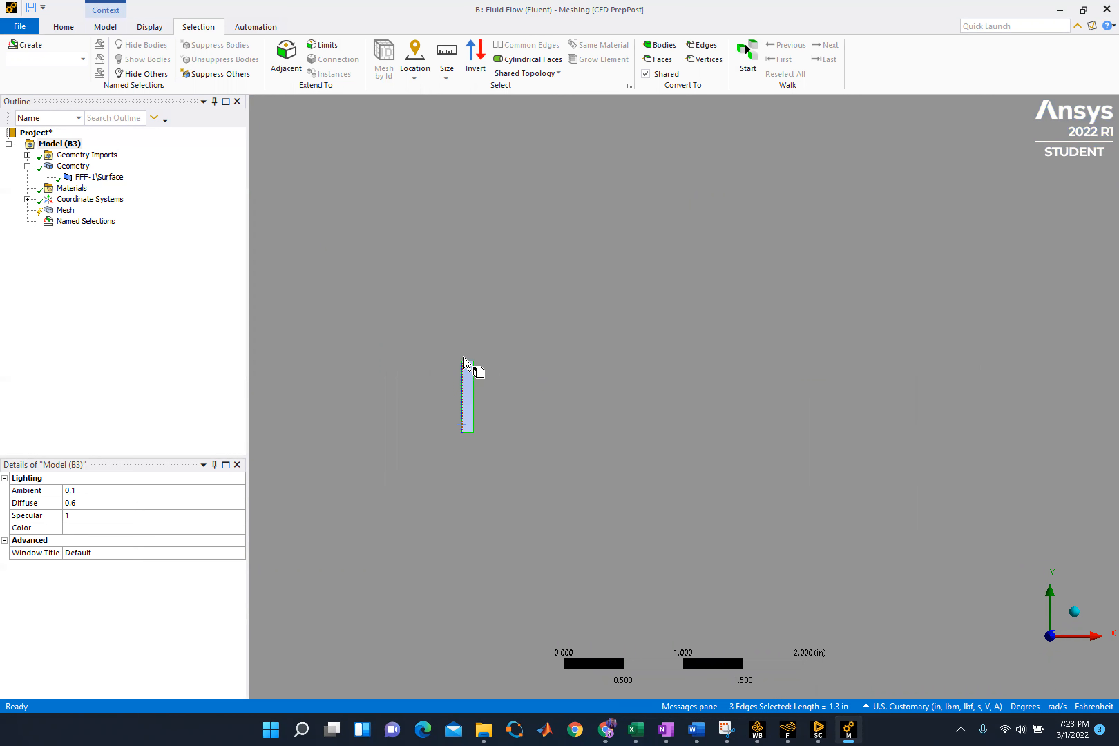
{"action": "scroll", "coordinate": [545, 370], "scroll_direction": "down", "scroll_amount": 2}
{"action": "scroll", "coordinate": [544, 370], "scroll_direction": "up", "scroll_amount": 2}
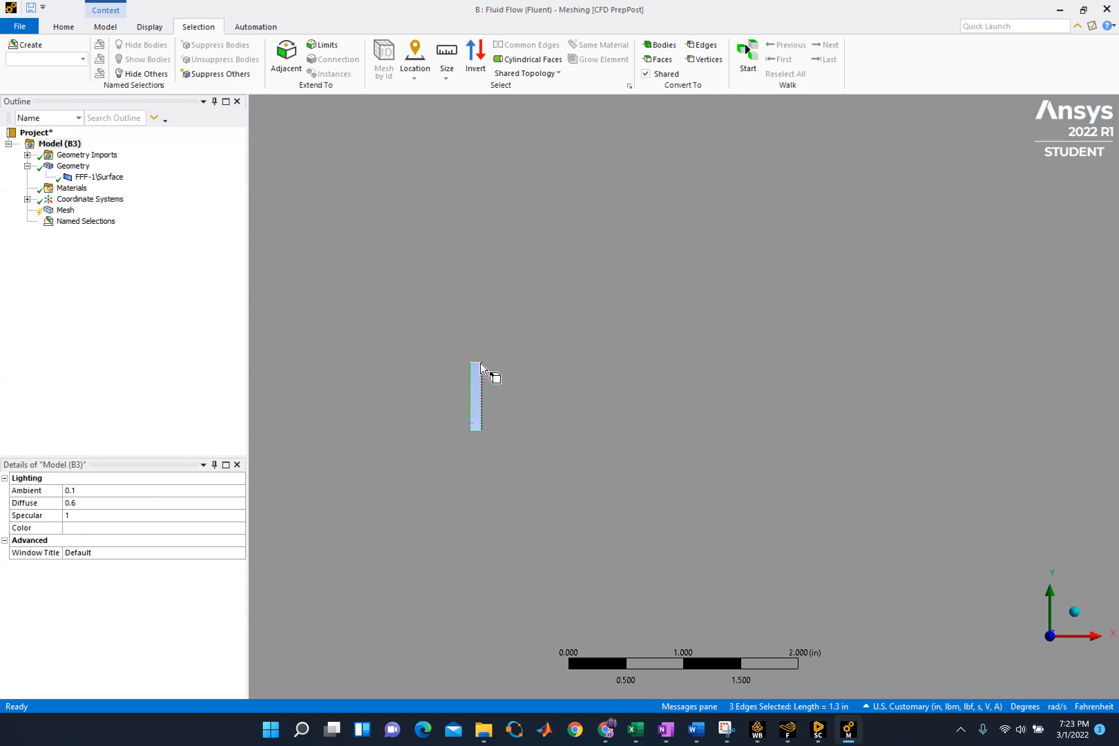
{"action": "scroll", "coordinate": [476, 365], "scroll_direction": "down", "scroll_amount": 3}
{"action": "scroll", "coordinate": [541, 373], "scroll_direction": "up", "scroll_amount": 8}
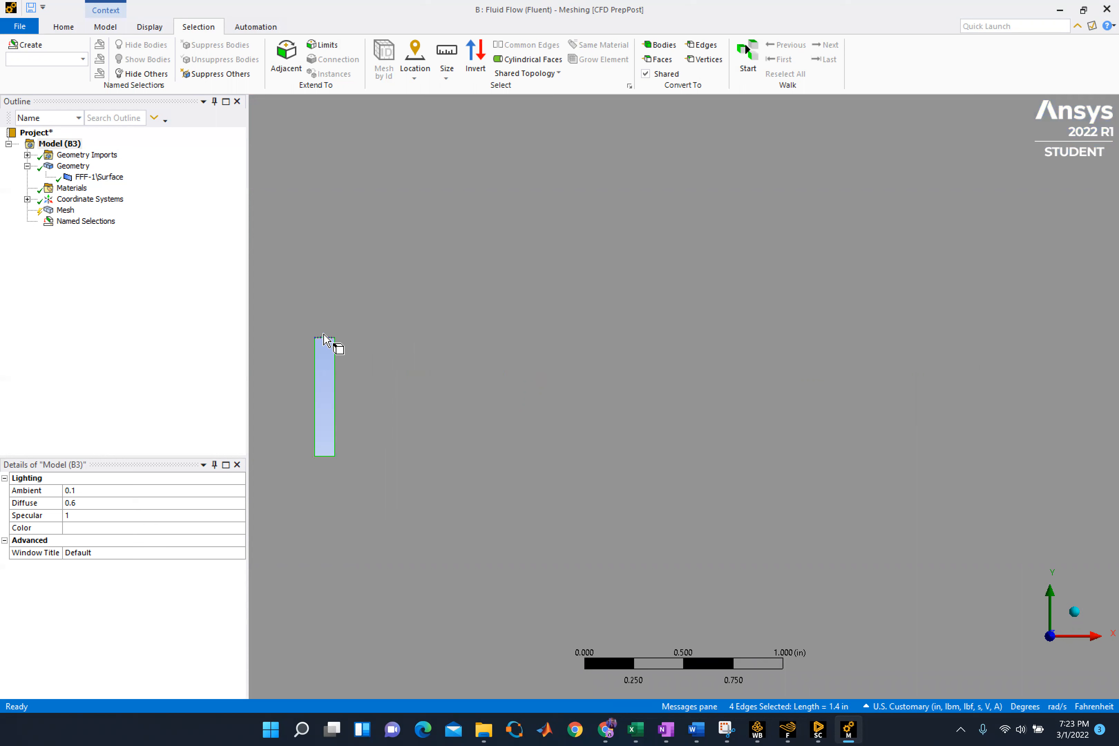
{"action": "right_click", "coordinate": [323, 336]}
{"action": "left_click", "coordinate": [405, 587]}
{"action": "type", "text": "Flat Plate"}
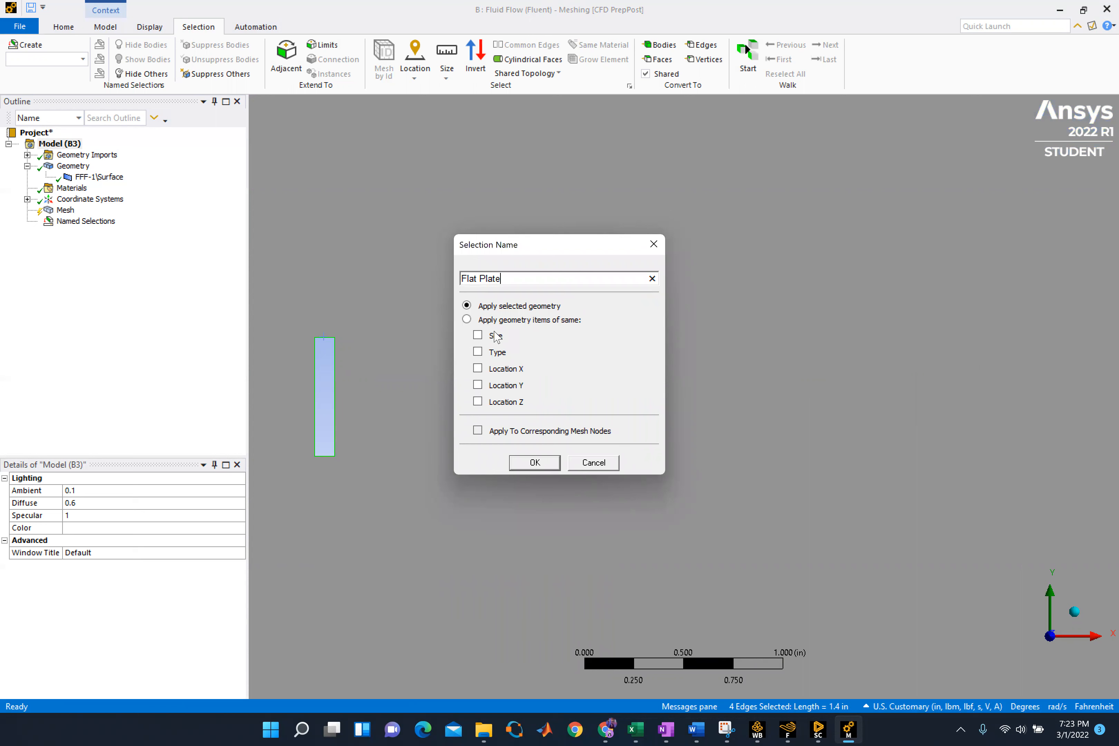
{"action": "left_click", "coordinate": [527, 465]}
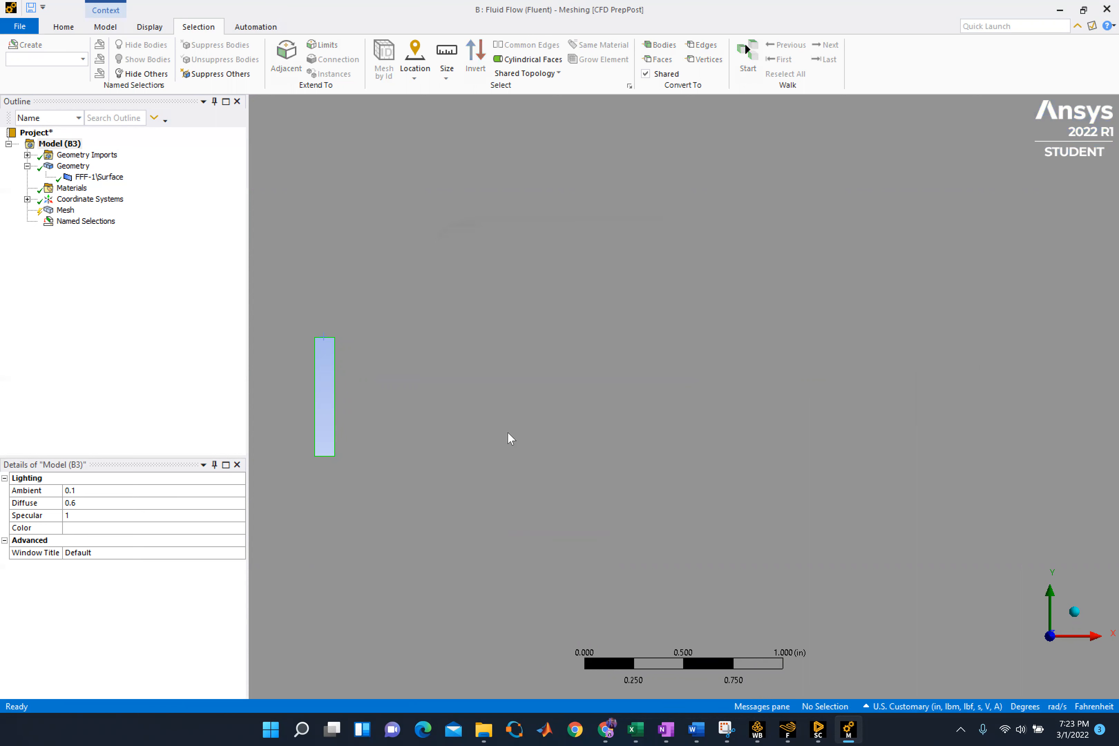
Select the whole wind tunnel face and create a named selection for the fluid region from it
{"action": "scroll", "coordinate": [464, 424], "scroll_direction": "up", "scroll_amount": 3}
{"action": "scroll", "coordinate": [421, 392], "scroll_direction": "down", "scroll_amount": 6}
{"action": "scroll", "coordinate": [412, 372], "scroll_direction": "down", "scroll_amount": 15}
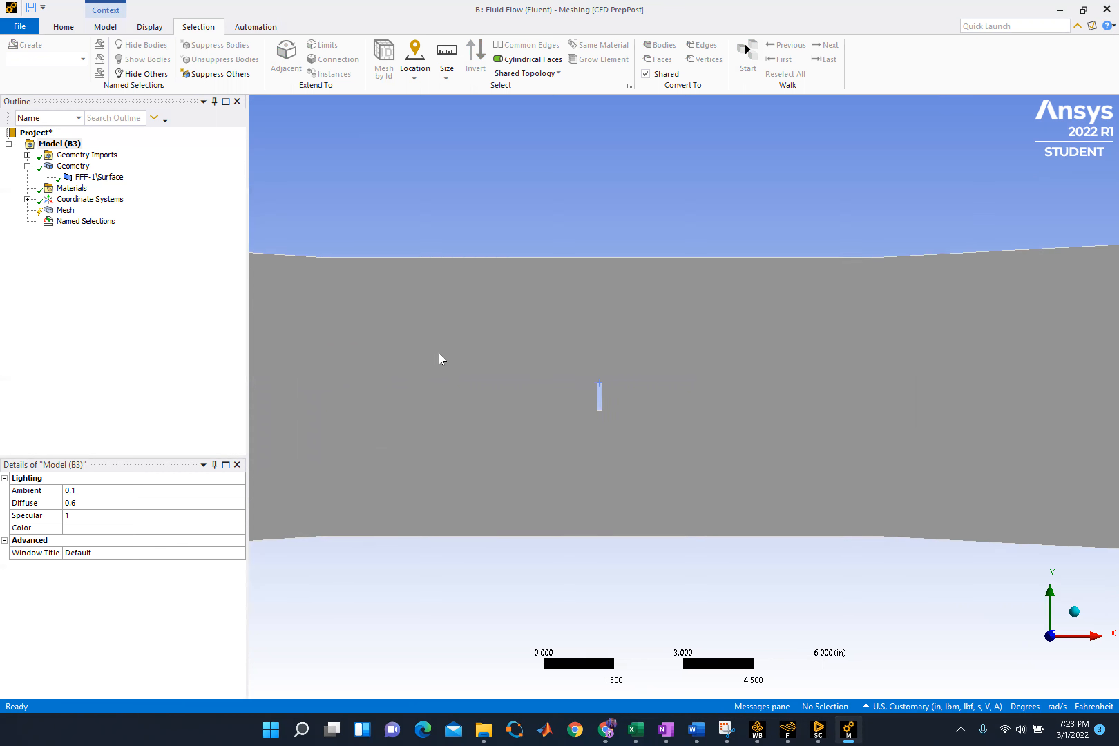
{"action": "scroll", "coordinate": [448, 386], "scroll_direction": "down", "scroll_amount": 1}
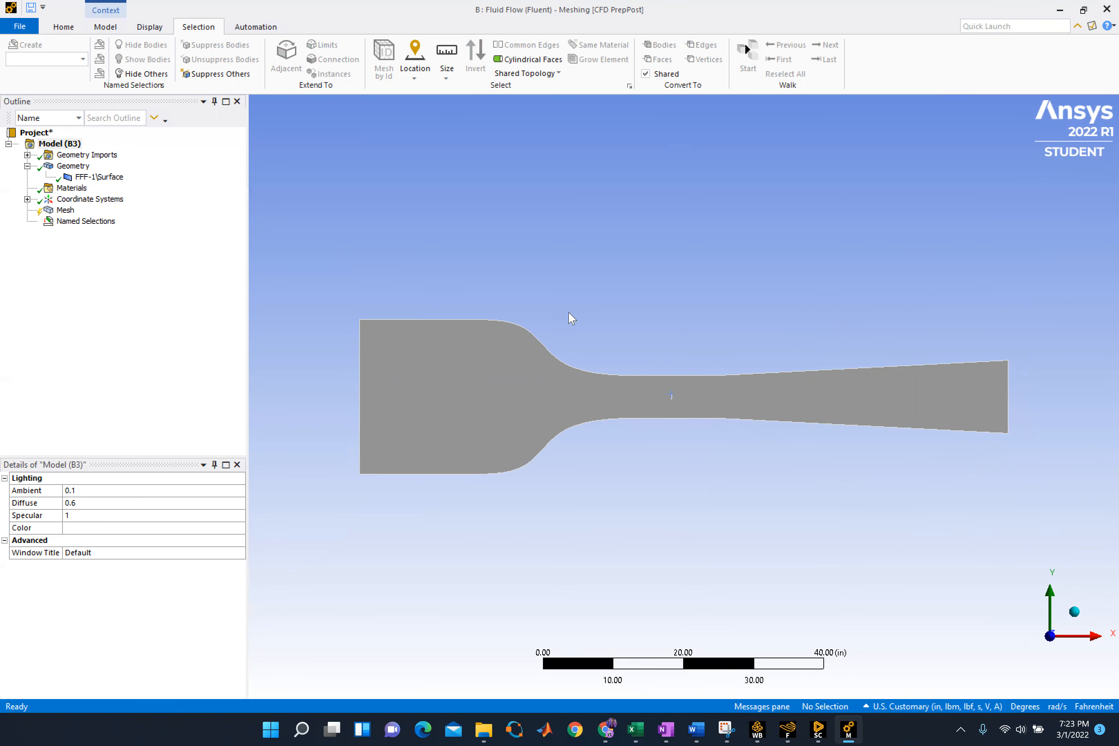
{"action": "left_click", "coordinate": [537, 336]}
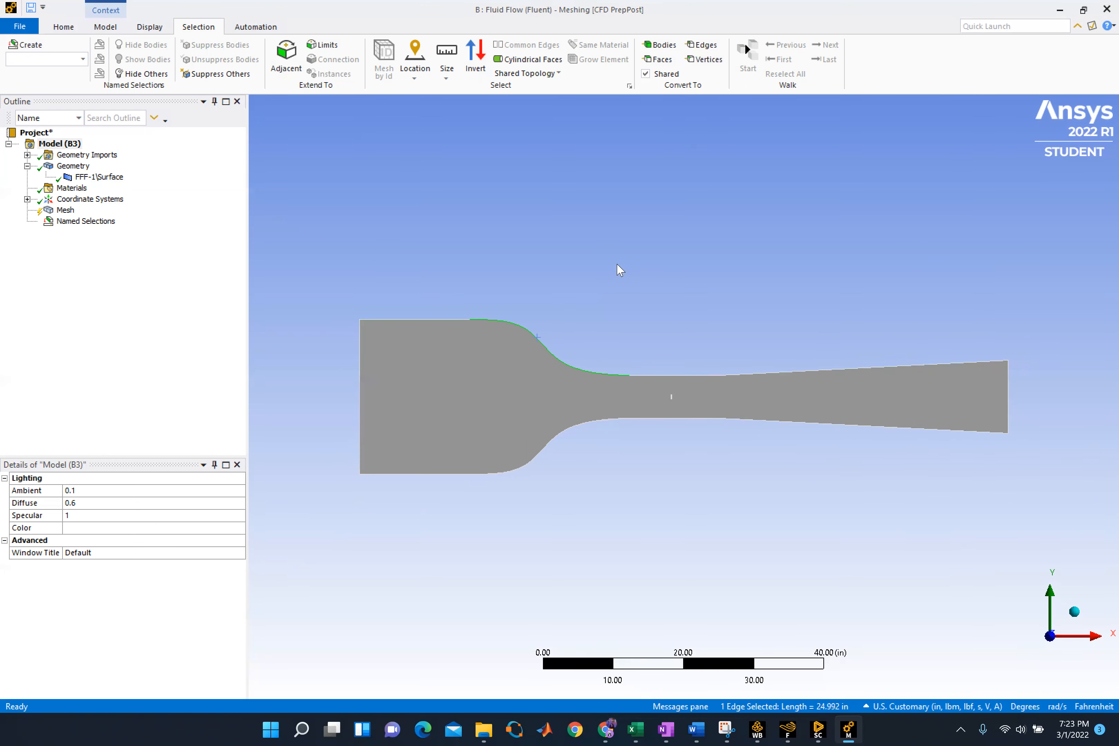
{"action": "left_click", "coordinate": [661, 59]}
{"action": "left_click", "coordinate": [383, 390]}
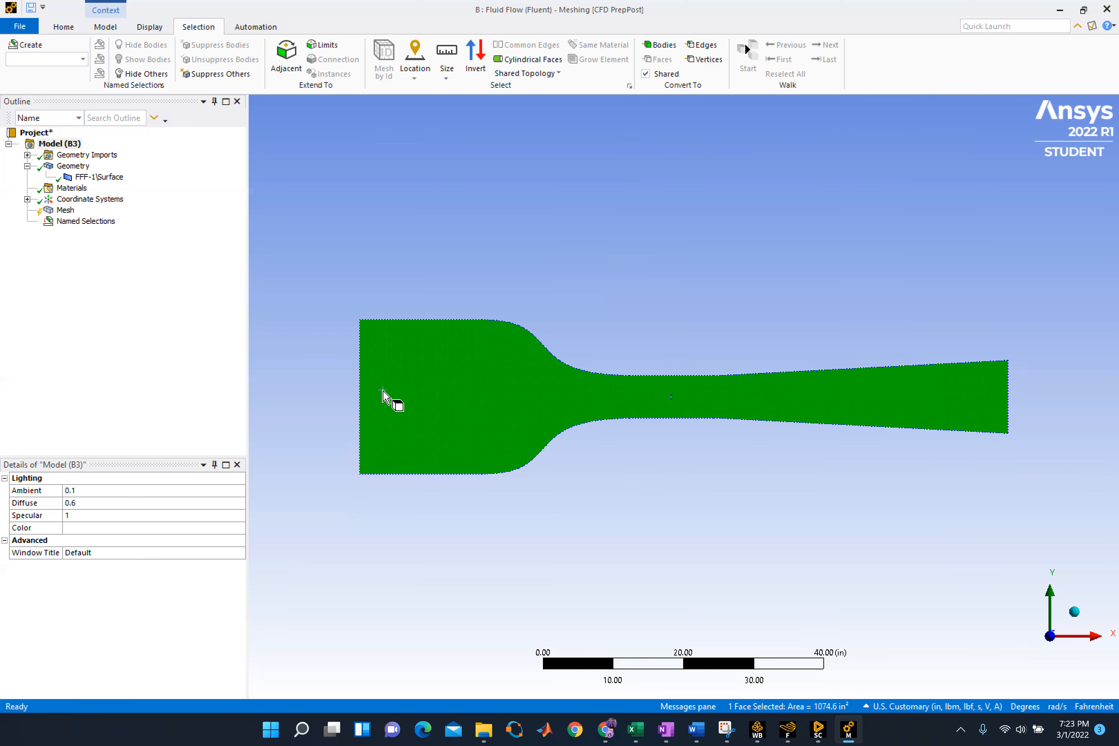
{"action": "right_click", "coordinate": [522, 423]}
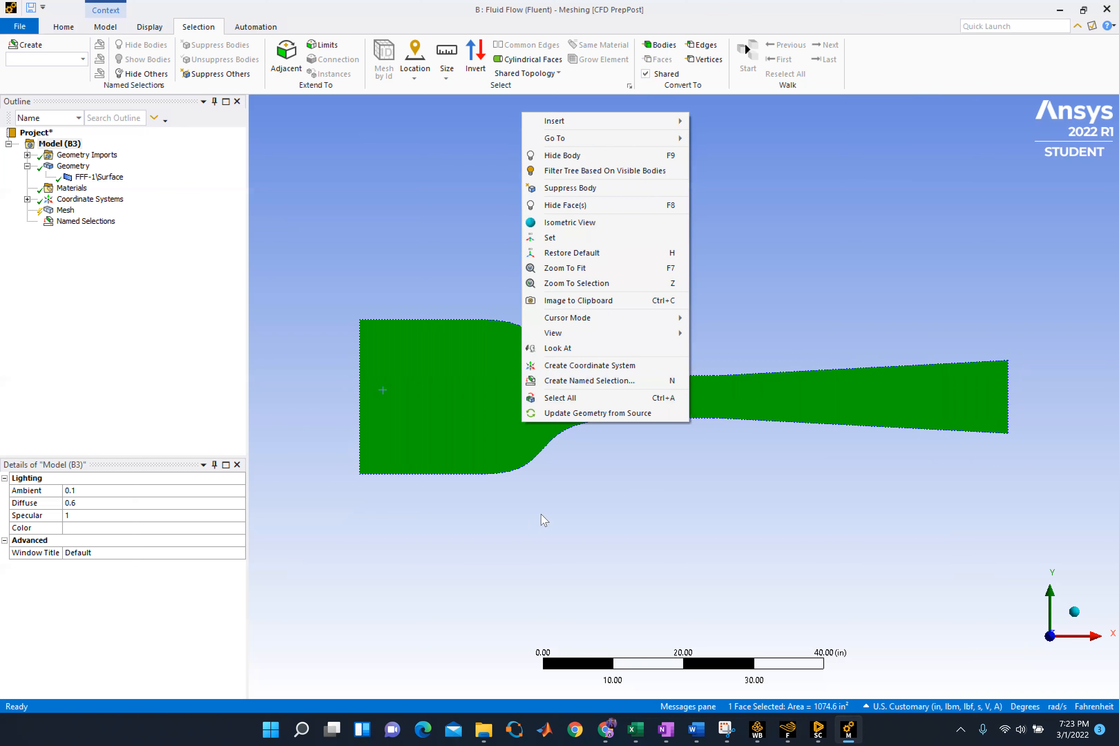
{"action": "left_click", "coordinate": [596, 380]}
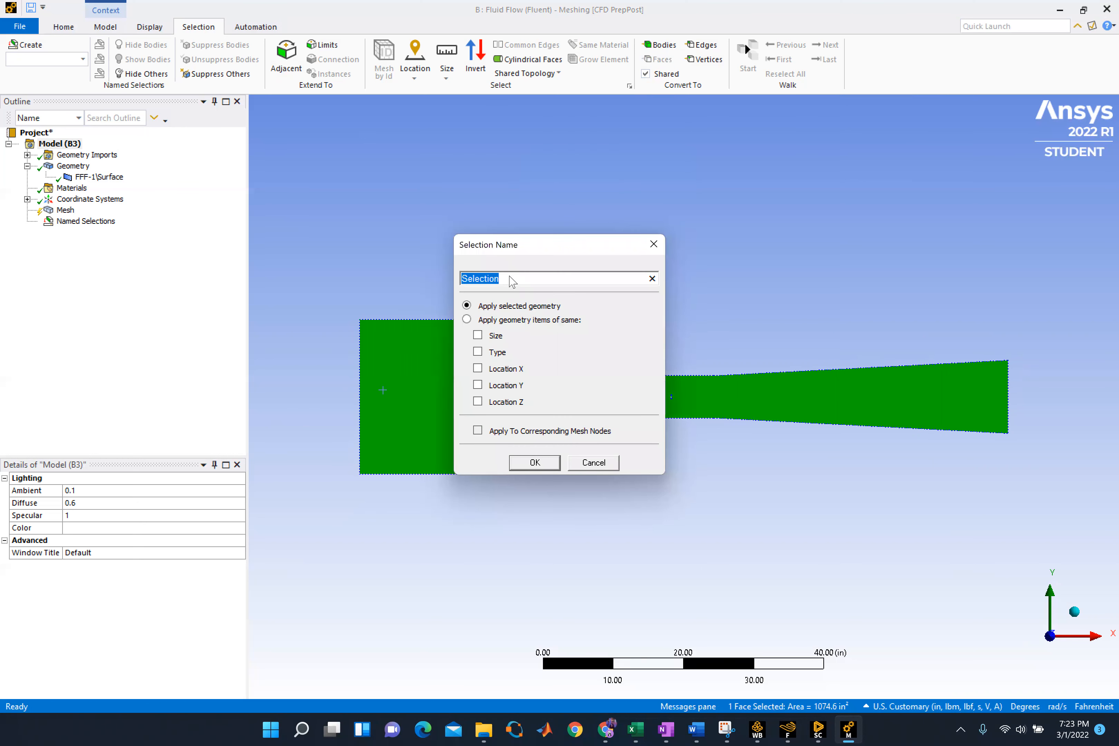
{"action": "type", "text": "Fluid"}
{"action": "left_click", "coordinate": [527, 463]}
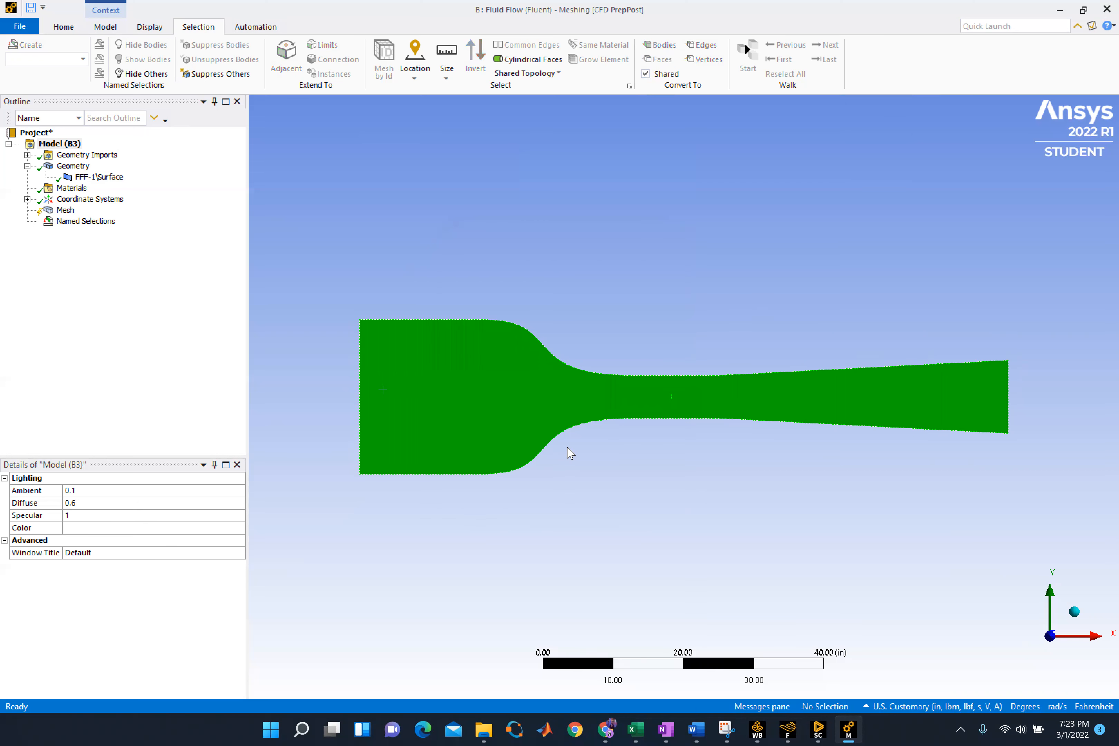
Insert a mesh method and scope it to the wind tunnel body
{"action": "scroll", "coordinate": [660, 444], "scroll_direction": "down", "scroll_amount": 3}
{"action": "scroll", "coordinate": [698, 405], "scroll_direction": "up", "scroll_amount": 3}
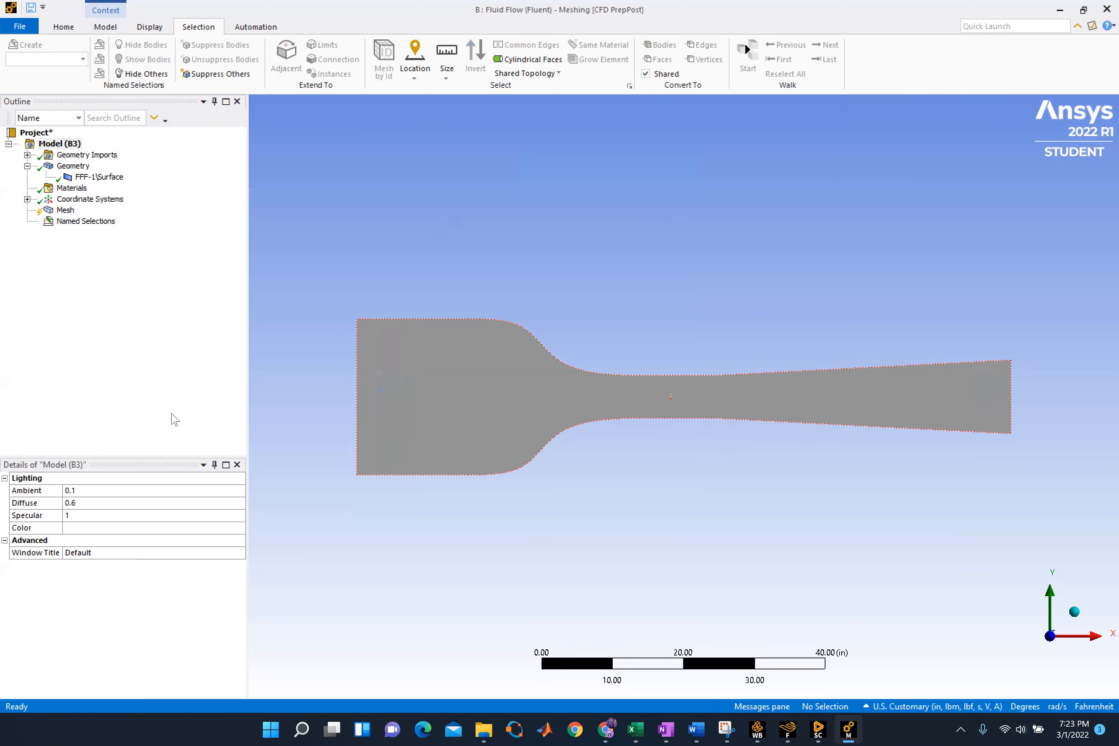
{"action": "left_click", "coordinate": [64, 210]}
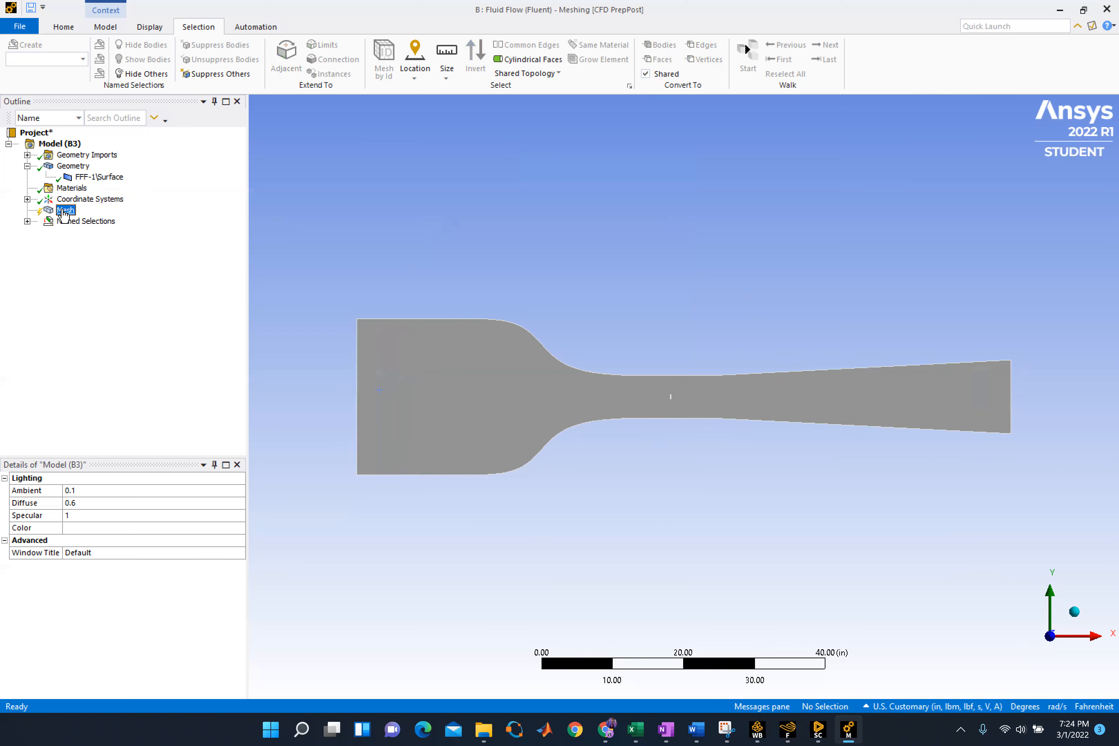
{"action": "right_click", "coordinate": [64, 211]}
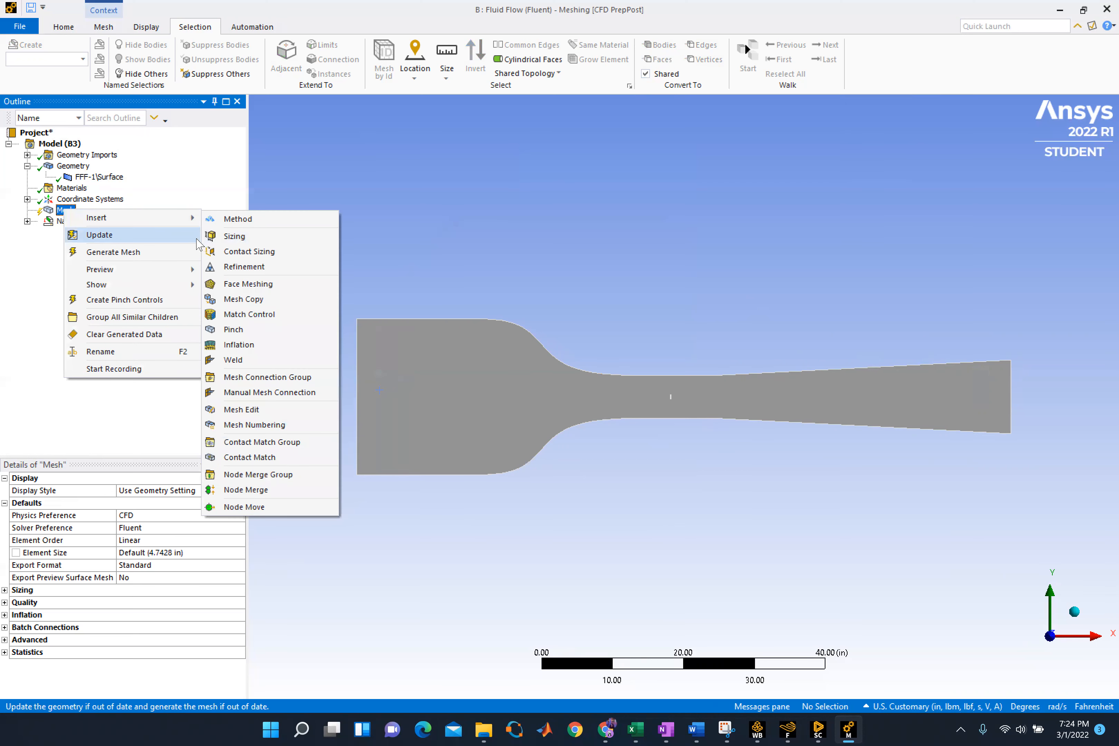
{"action": "mouse_move", "coordinate": [195, 224]}
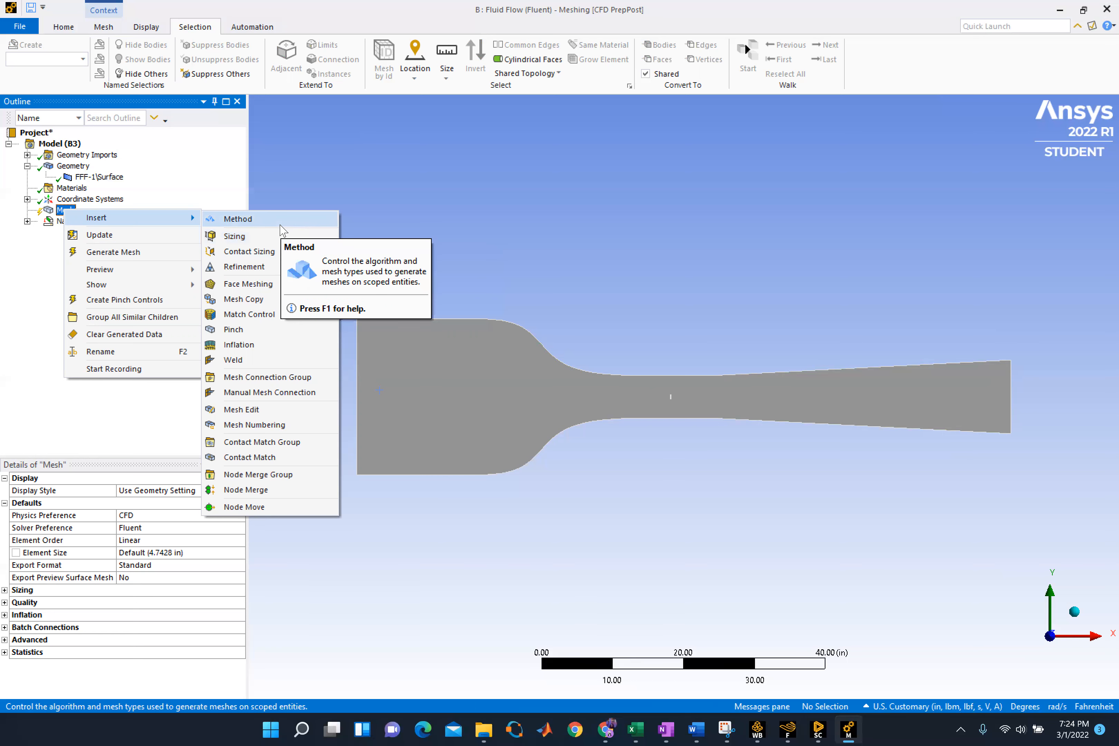
{"action": "left_click", "coordinate": [238, 219]}
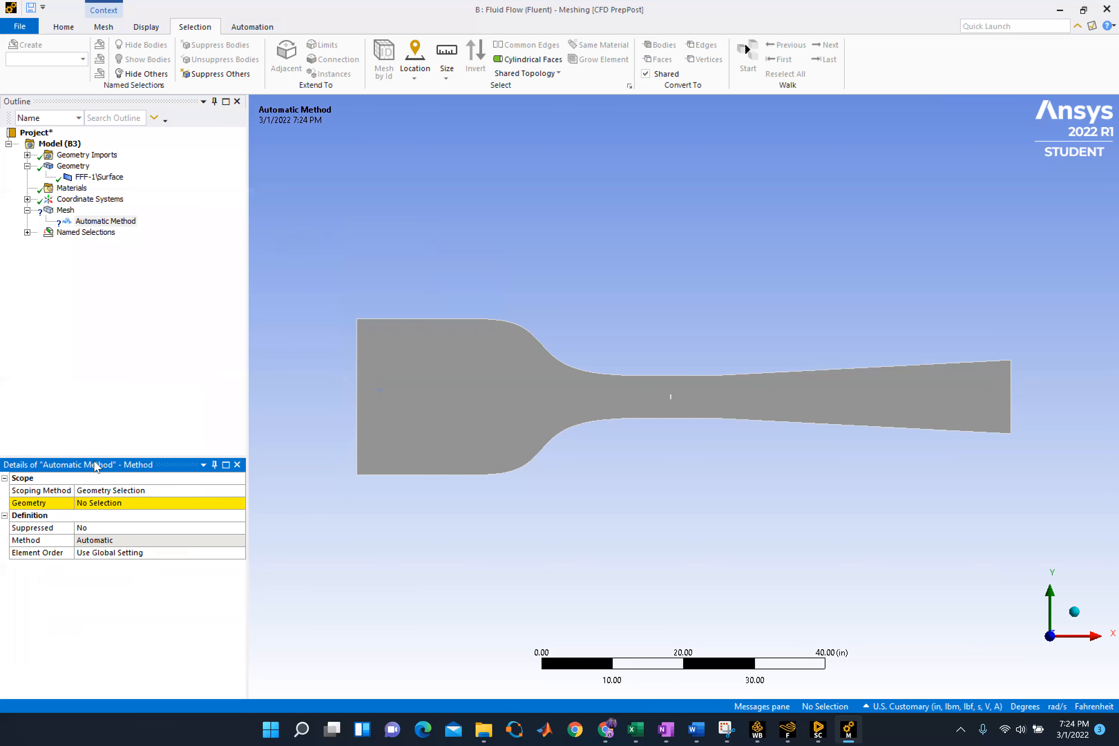
{"action": "left_click", "coordinate": [508, 431]}
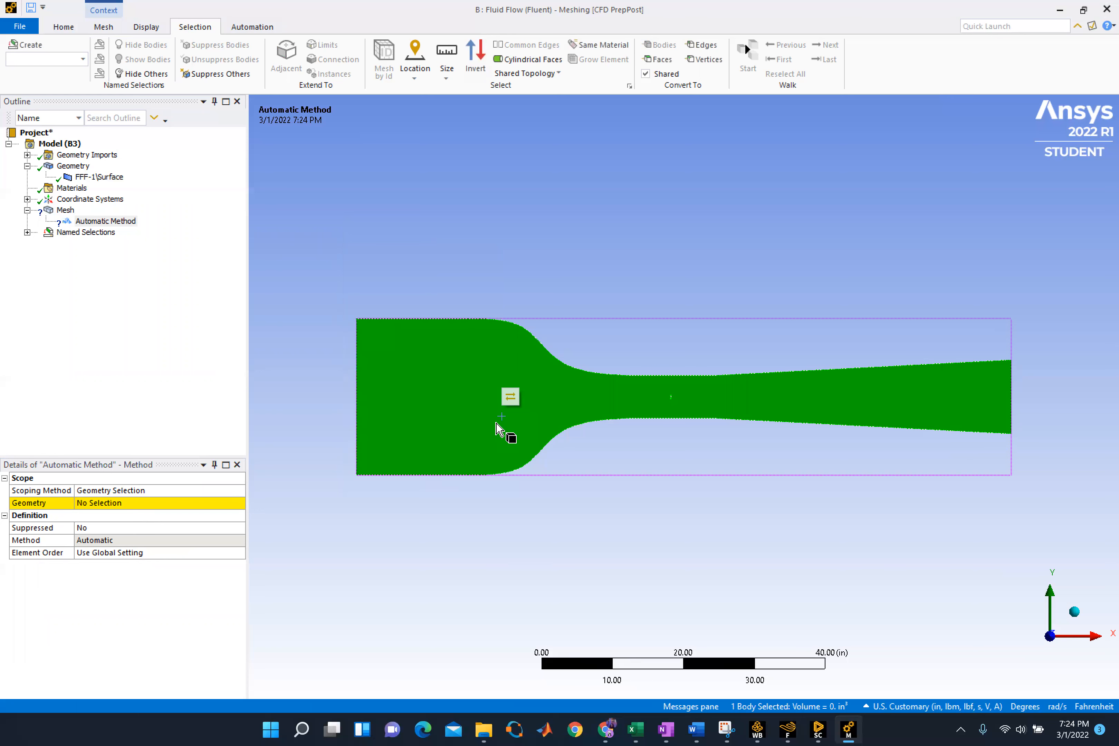
{"action": "left_click", "coordinate": [111, 507]}
{"action": "left_click", "coordinate": [115, 504]}
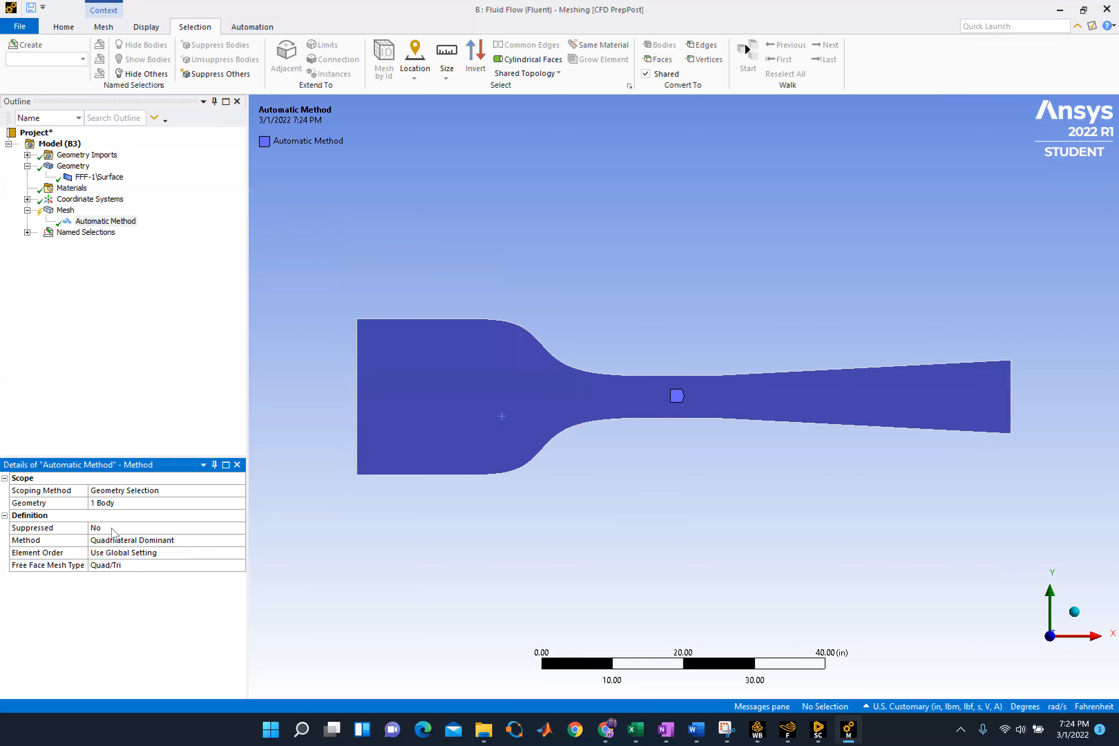
Set the mesh method of the tunnel body to Triangles
{"action": "left_click", "coordinate": [122, 539]}
{"action": "left_click", "coordinate": [238, 539]}
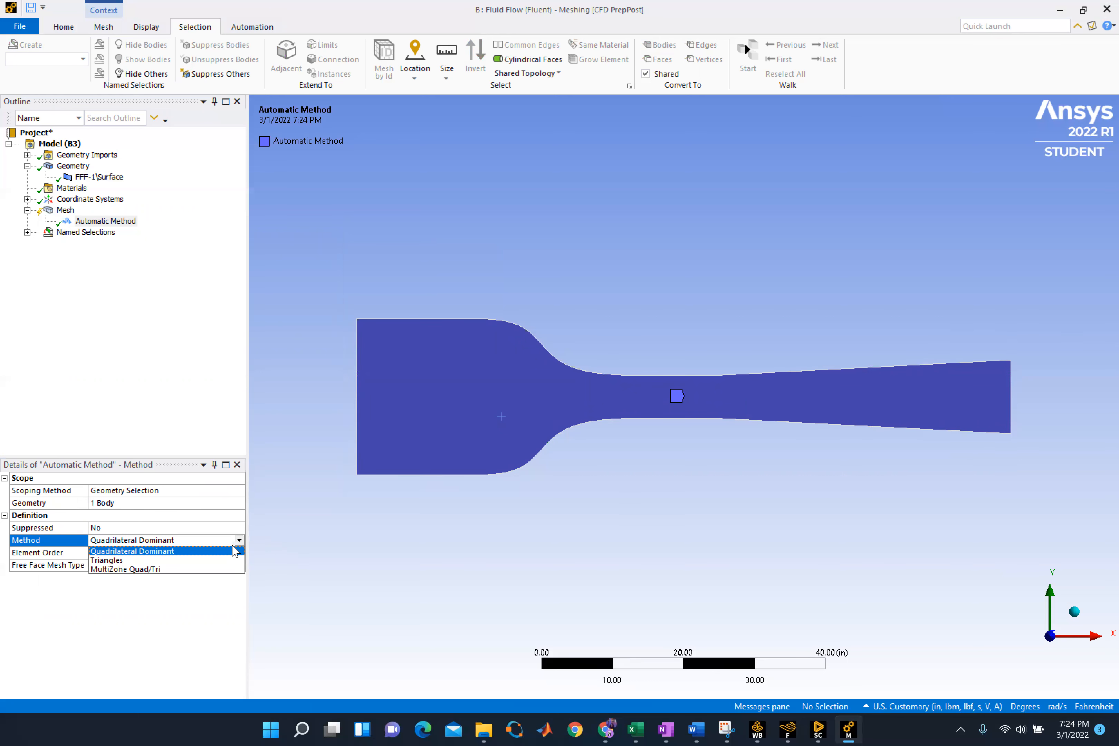
{"action": "left_click", "coordinate": [130, 564]}
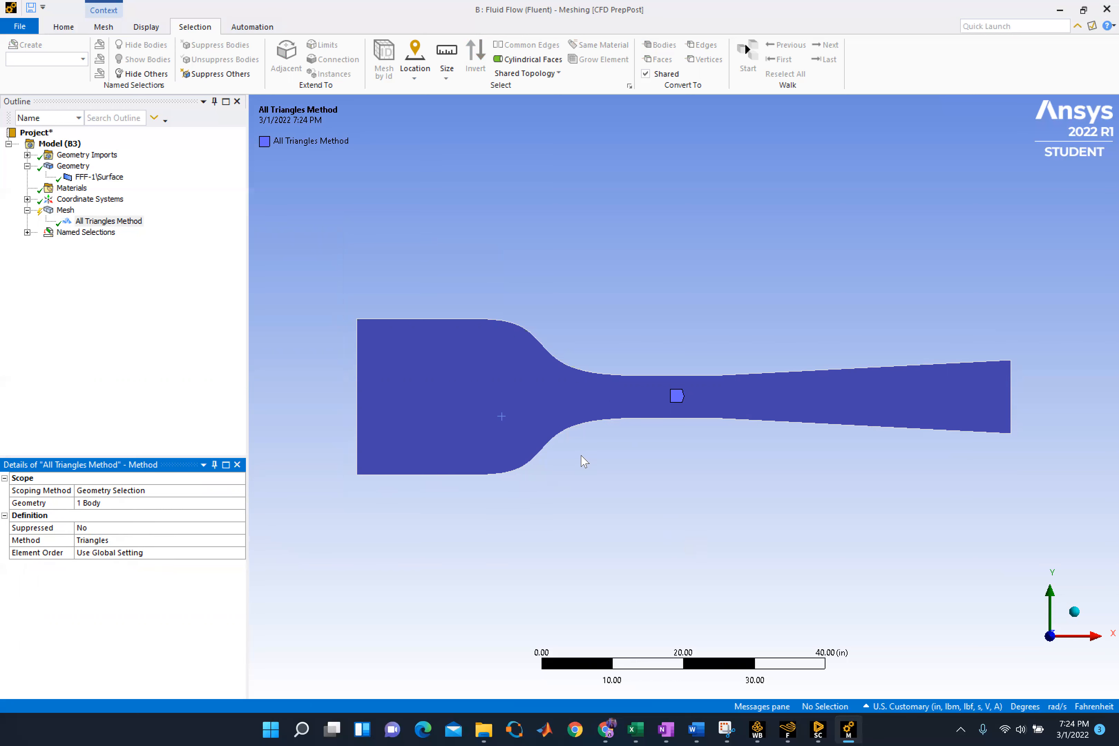
Insert an Inflation control under Mesh and activate its geometry scope for selection
{"action": "left_click", "coordinate": [66, 210]}
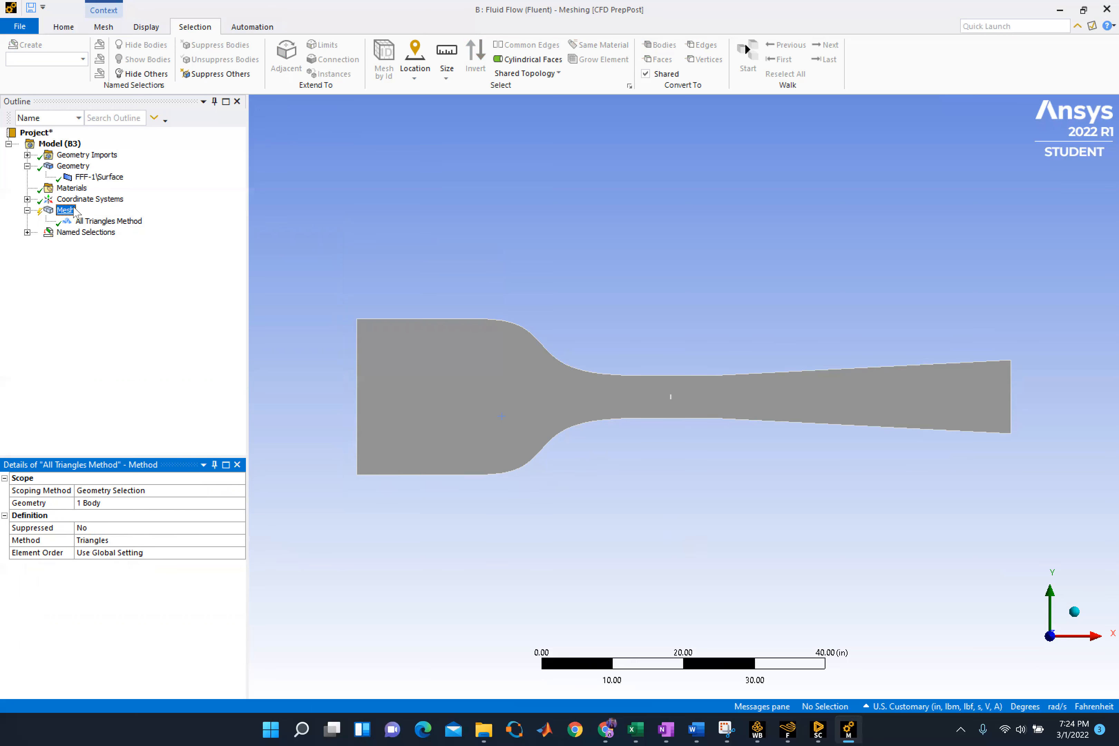
{"action": "right_click", "coordinate": [73, 212]}
{"action": "mouse_move", "coordinate": [156, 224]}
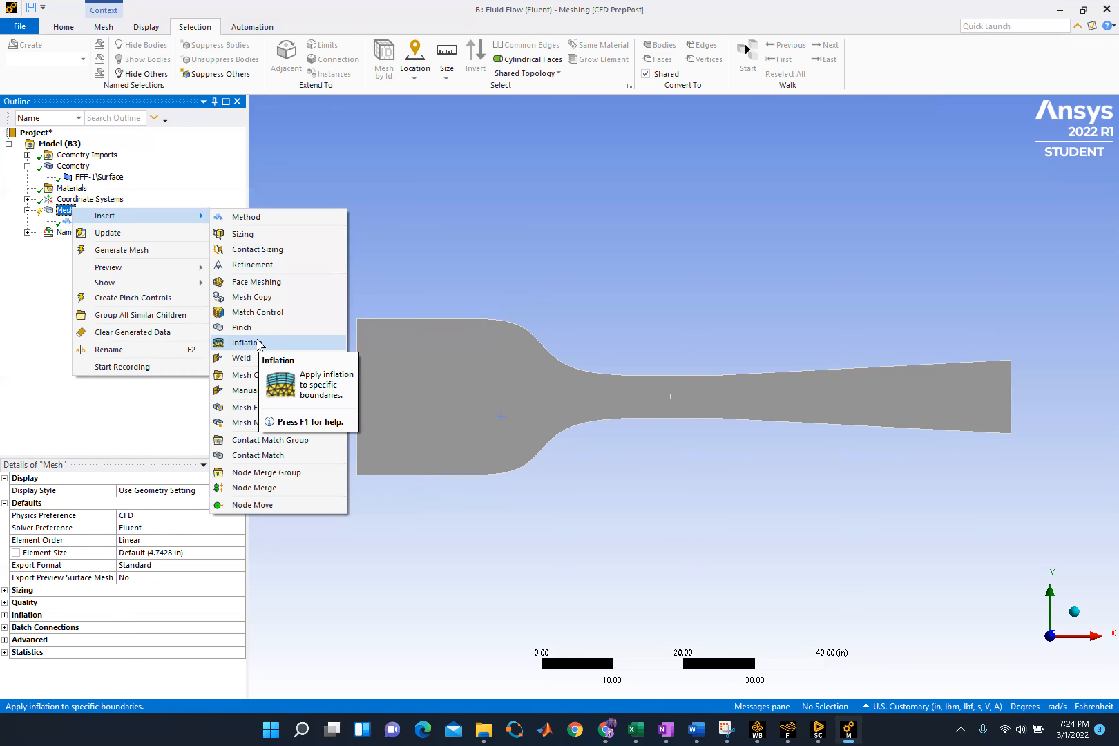
{"action": "left_click", "coordinate": [294, 344]}
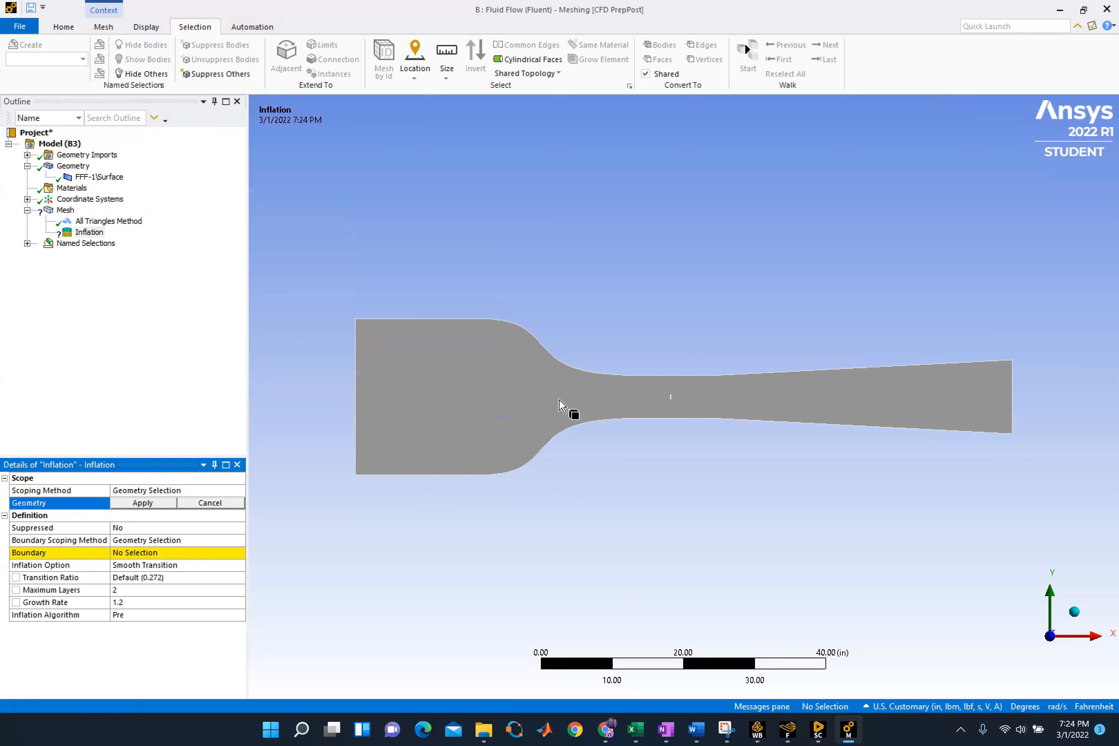
{"action": "scroll", "coordinate": [561, 402], "scroll_direction": "up", "scroll_amount": 2}
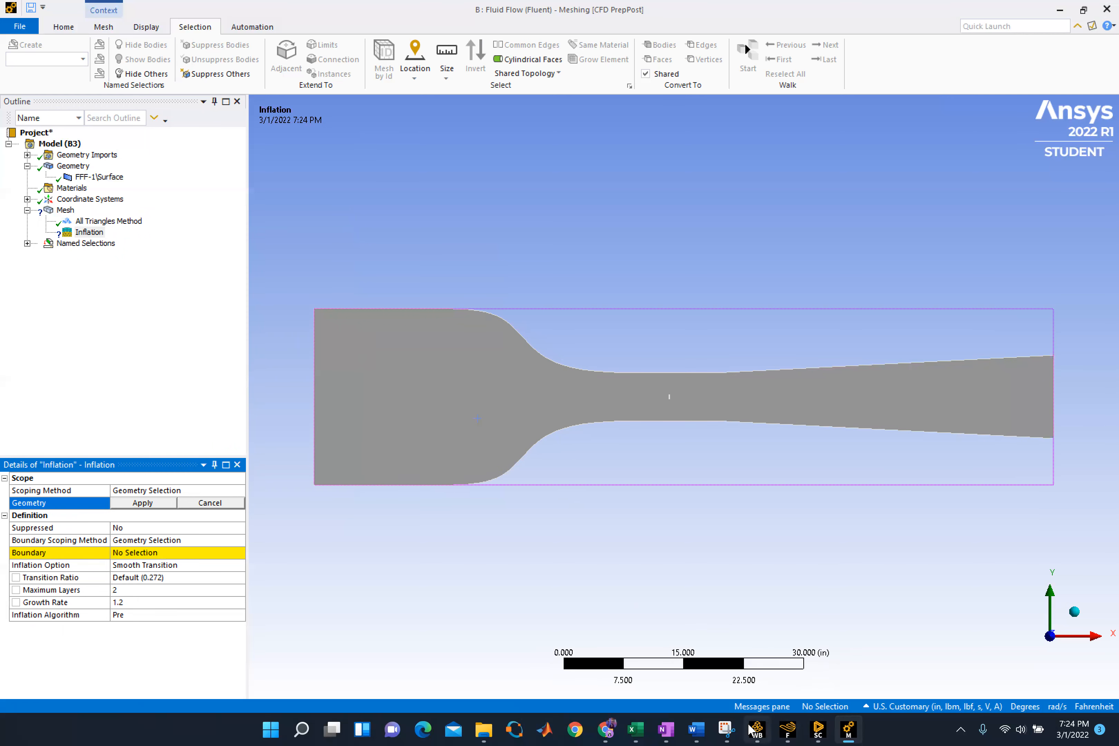
Switch to Workbench and open the Mesh cell of Fluid Flow (Fluent) system A for editing
{"action": "mouse_move", "coordinate": [757, 729]}
{"action": "left_click", "coordinate": [762, 676]}
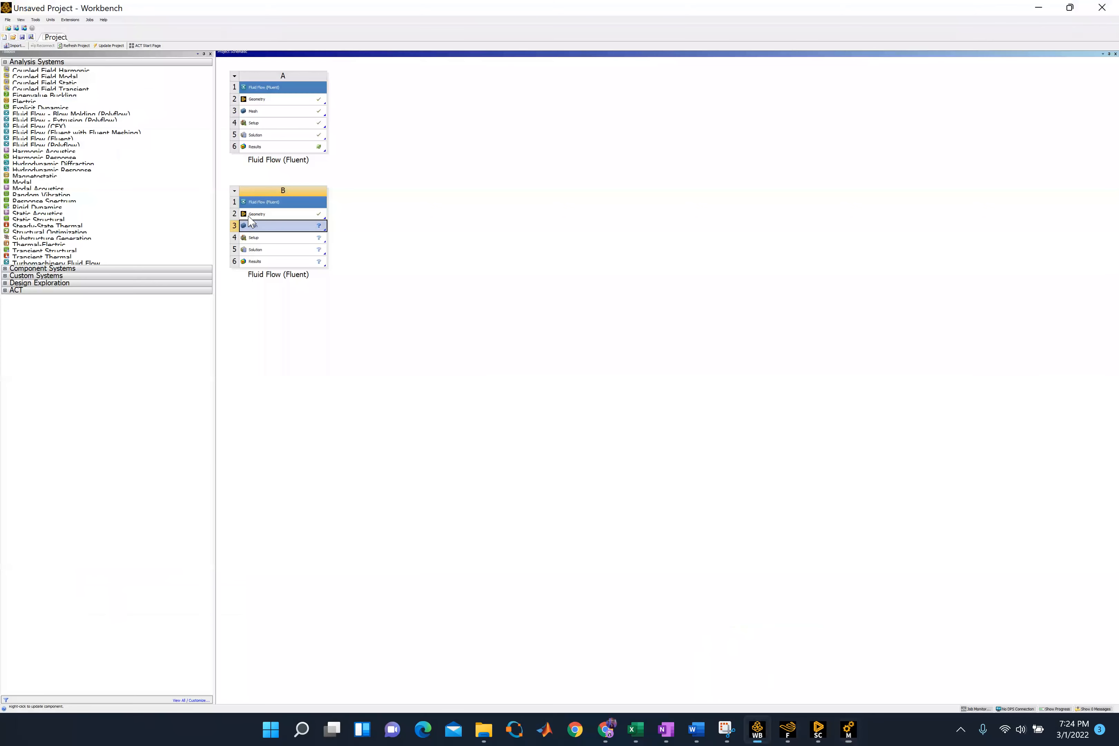
{"action": "left_click", "coordinate": [289, 112]}
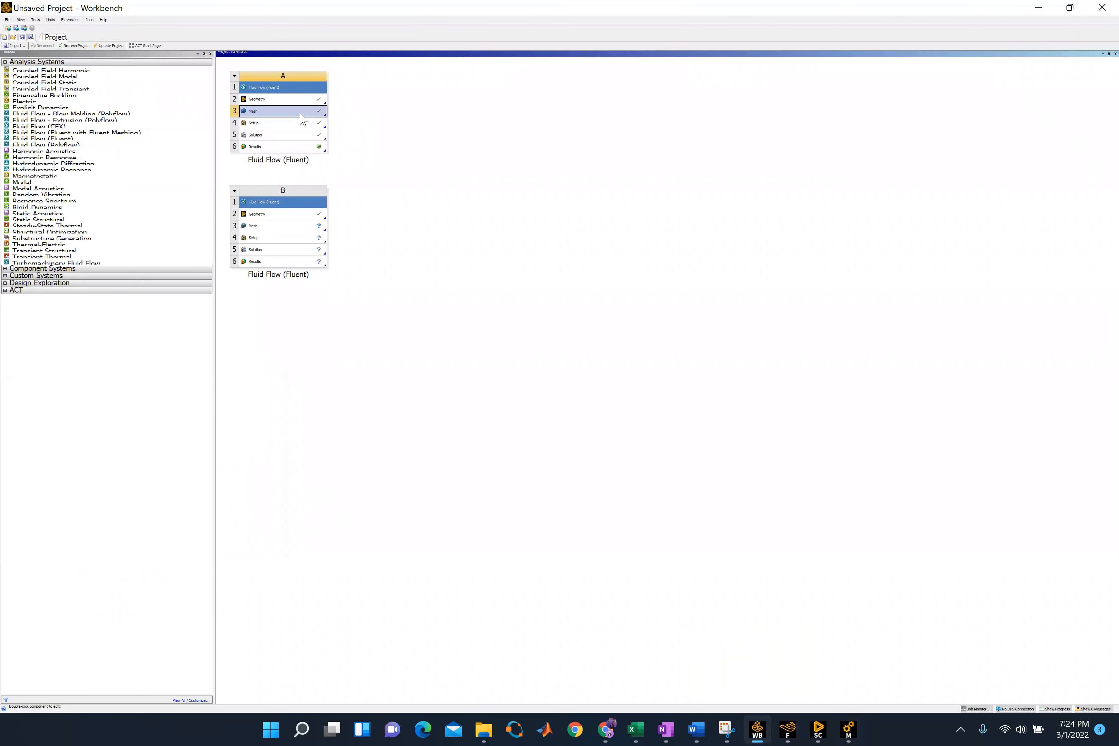
{"action": "right_click", "coordinate": [300, 114]}
{"action": "left_click", "coordinate": [343, 119]}
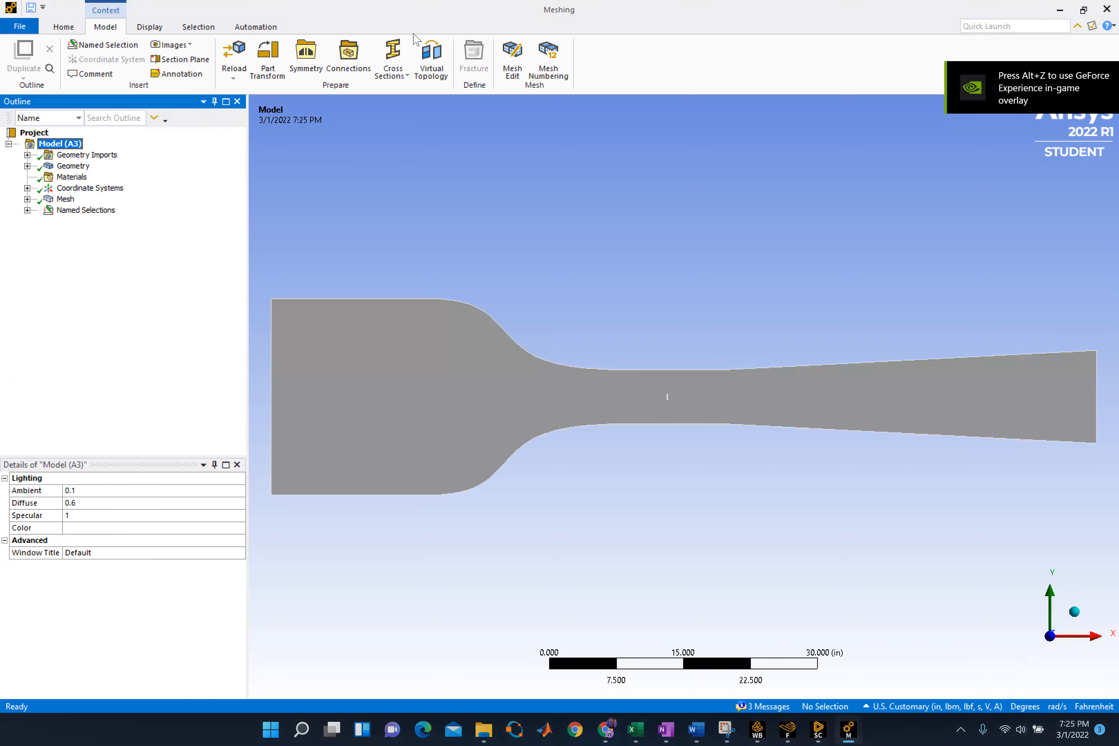
Review the settings of the first Inflation control in system A's mesh, and return to system B's meshing window
{"action": "left_click", "coordinate": [27, 199]}
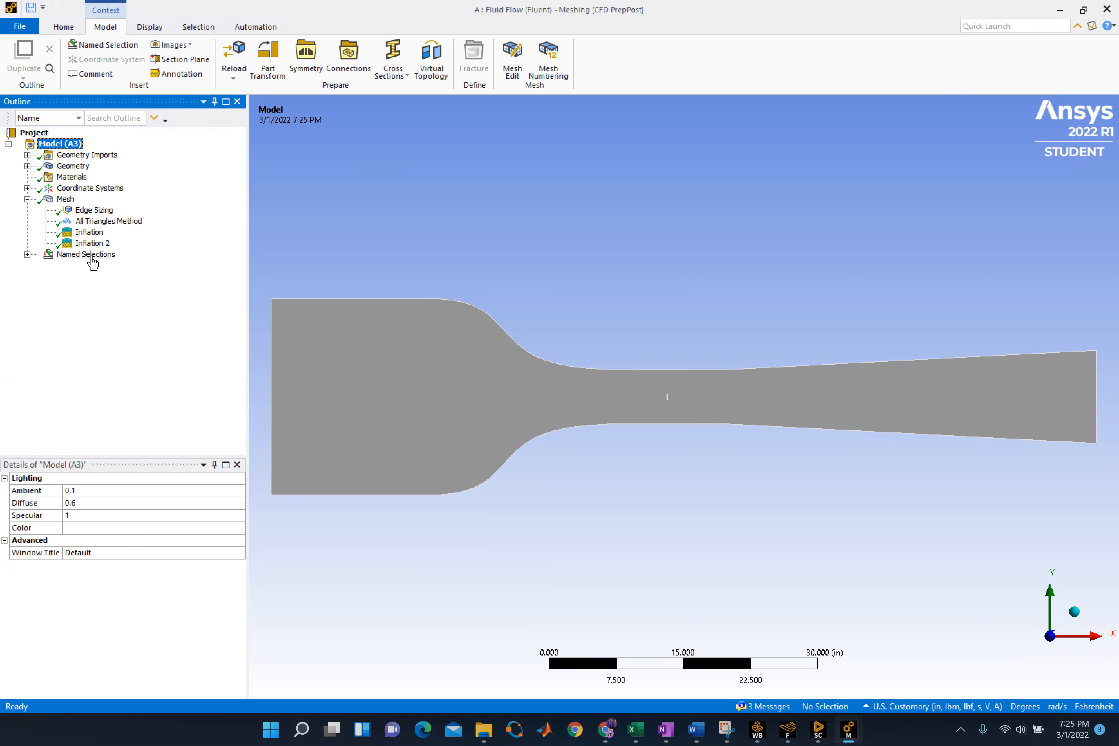
{"action": "left_click", "coordinate": [89, 232]}
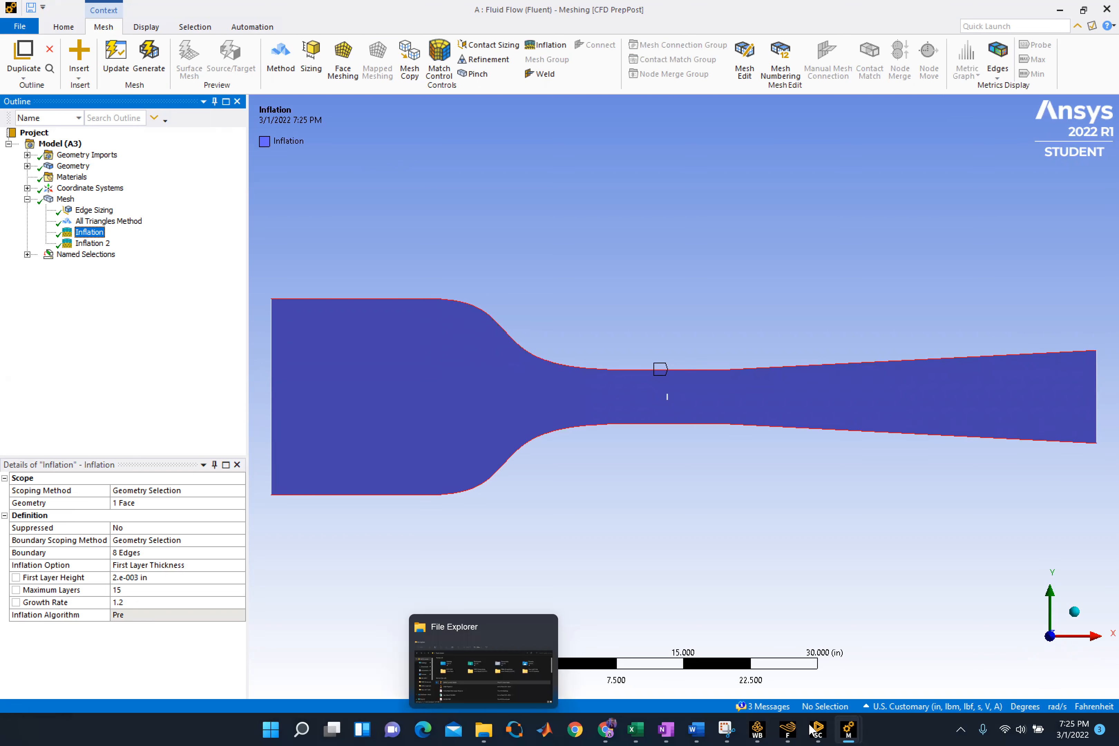
{"action": "left_click", "coordinate": [848, 729]}
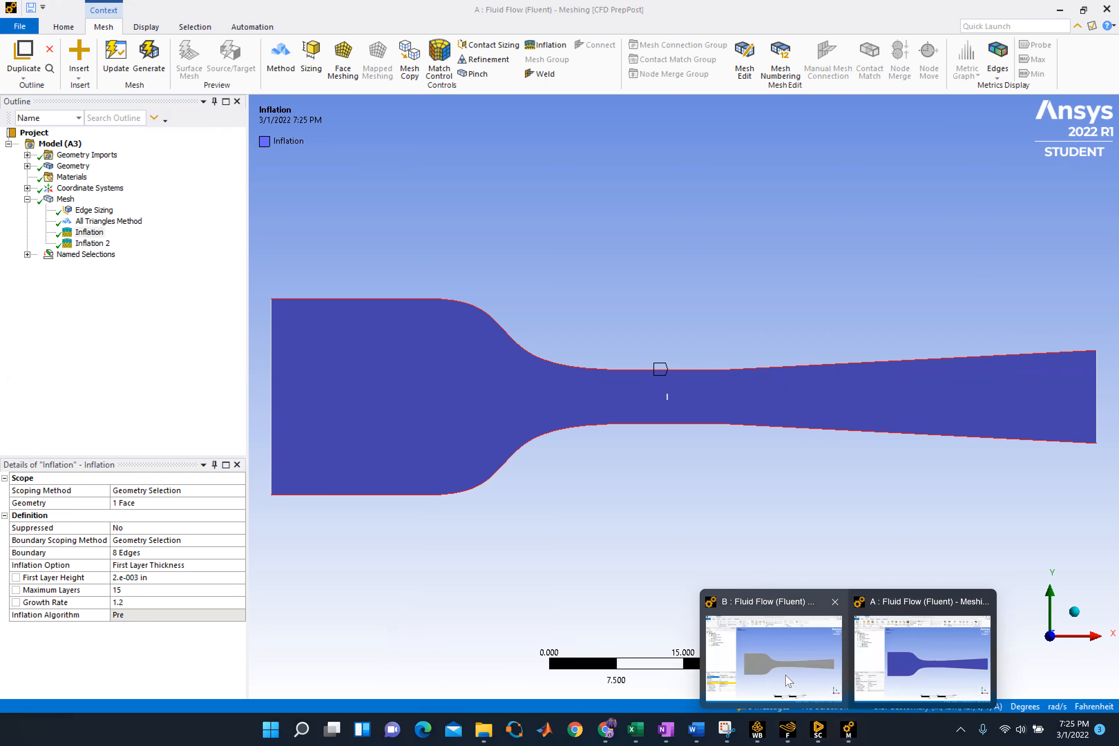
{"action": "left_click", "coordinate": [786, 676]}
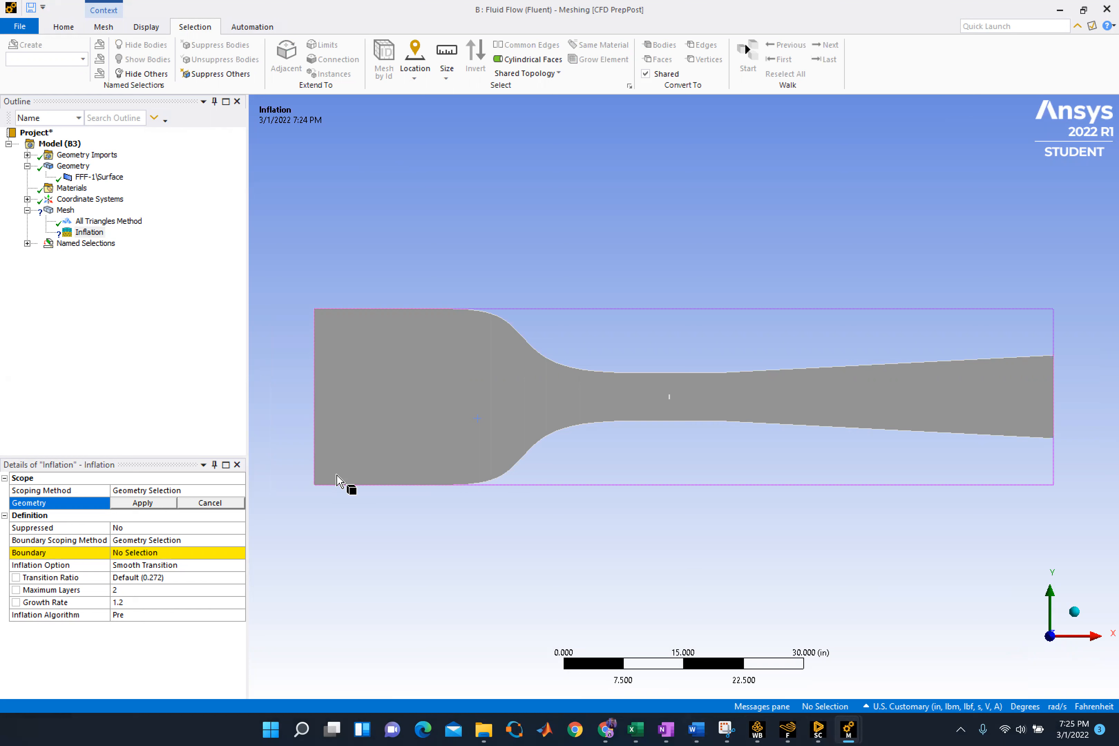
{"action": "left_click", "coordinate": [80, 505]}
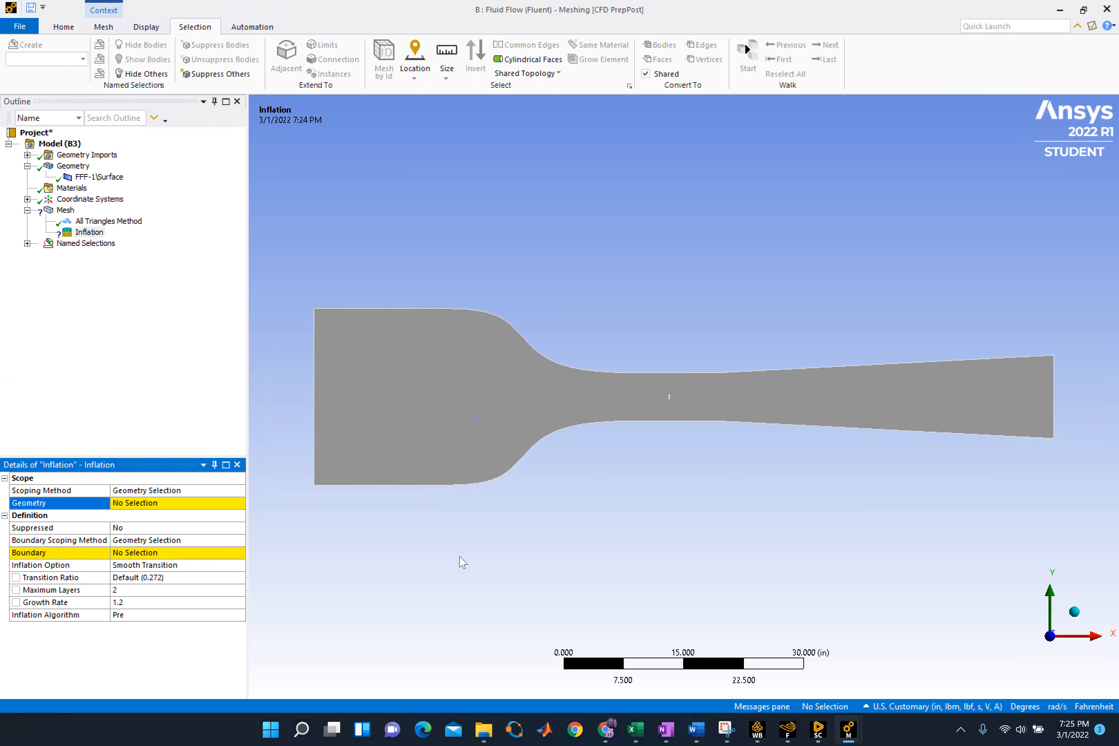
{"action": "left_click", "coordinate": [517, 337]}
{"action": "scroll", "coordinate": [550, 357], "scroll_direction": "down", "scroll_amount": 2}
{"action": "scroll", "coordinate": [583, 373], "scroll_direction": "up", "scroll_amount": 3}
{"action": "scroll", "coordinate": [367, 395], "scroll_direction": "up", "scroll_amount": 3}
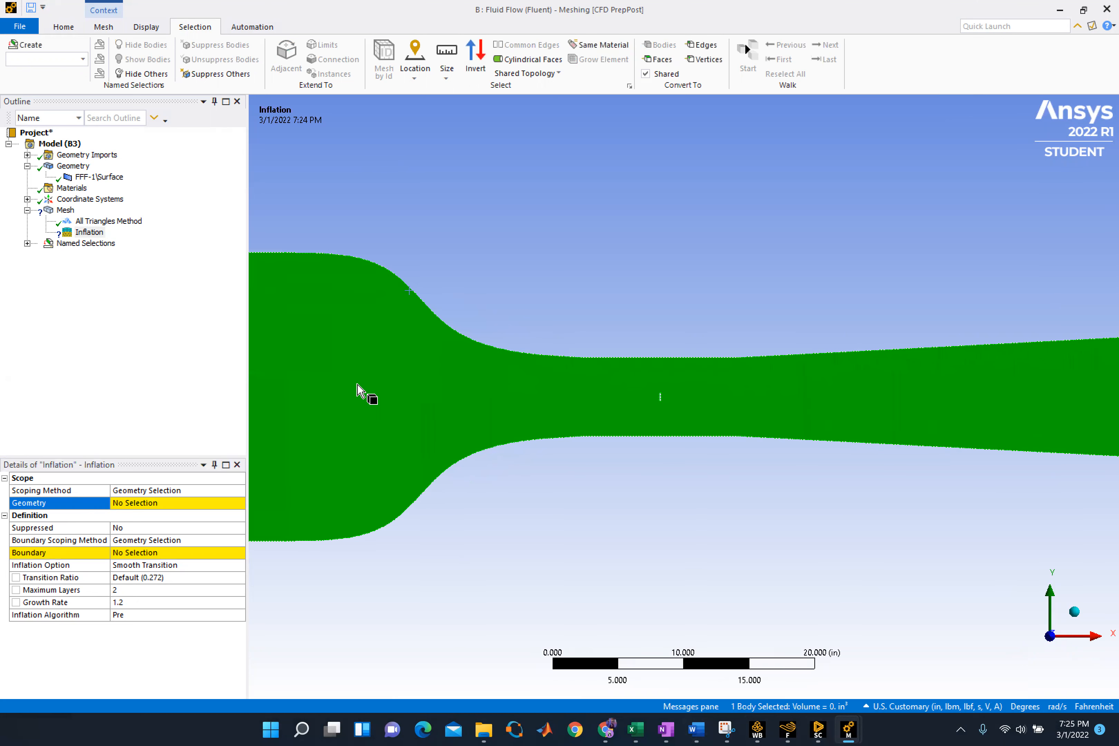
{"action": "scroll", "coordinate": [433, 332], "scroll_direction": "up", "scroll_amount": 2}
{"action": "left_click", "coordinate": [440, 317]}
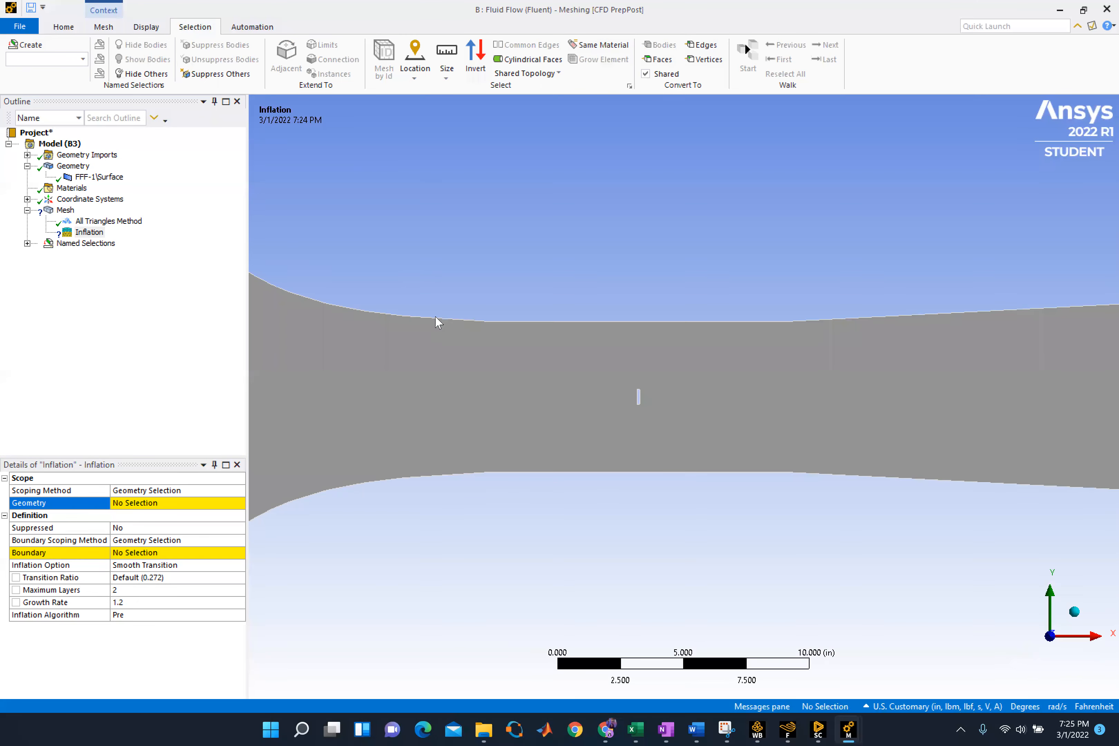
{"action": "scroll", "coordinate": [402, 308], "scroll_direction": "up", "scroll_amount": 2}
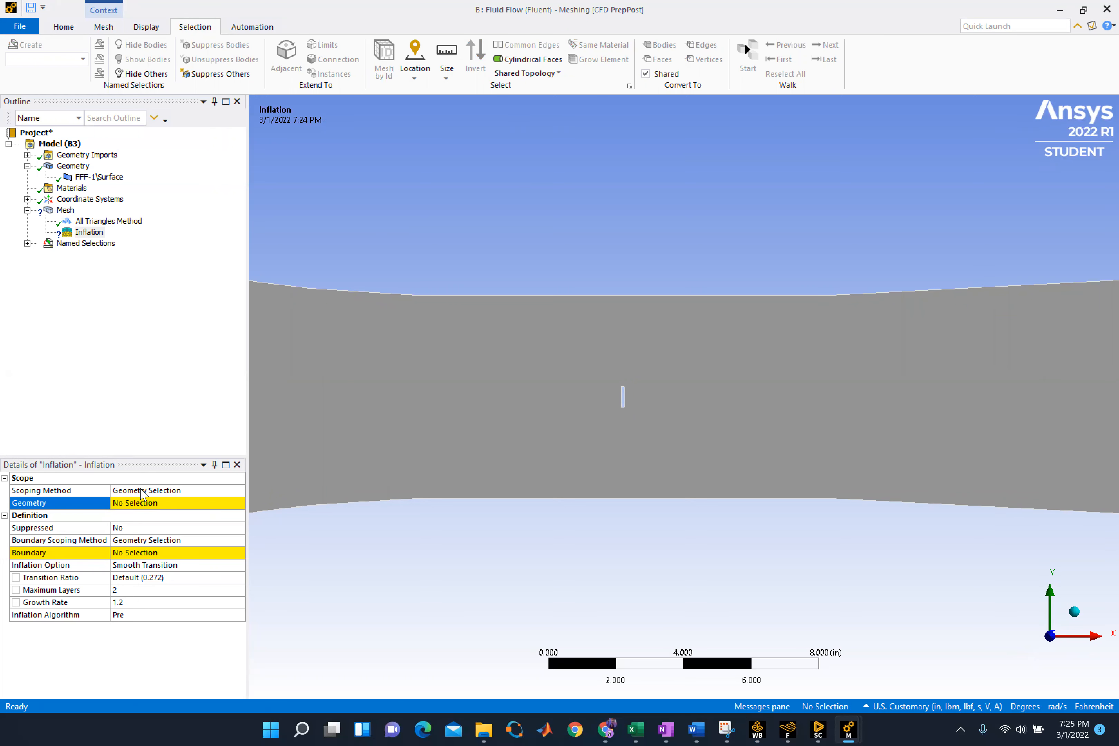
Convert the tunnel body selection to its edges and select the four upper wall edges for the inflation's geometry scope
{"action": "left_click", "coordinate": [140, 502]}
{"action": "left_click", "coordinate": [423, 301]}
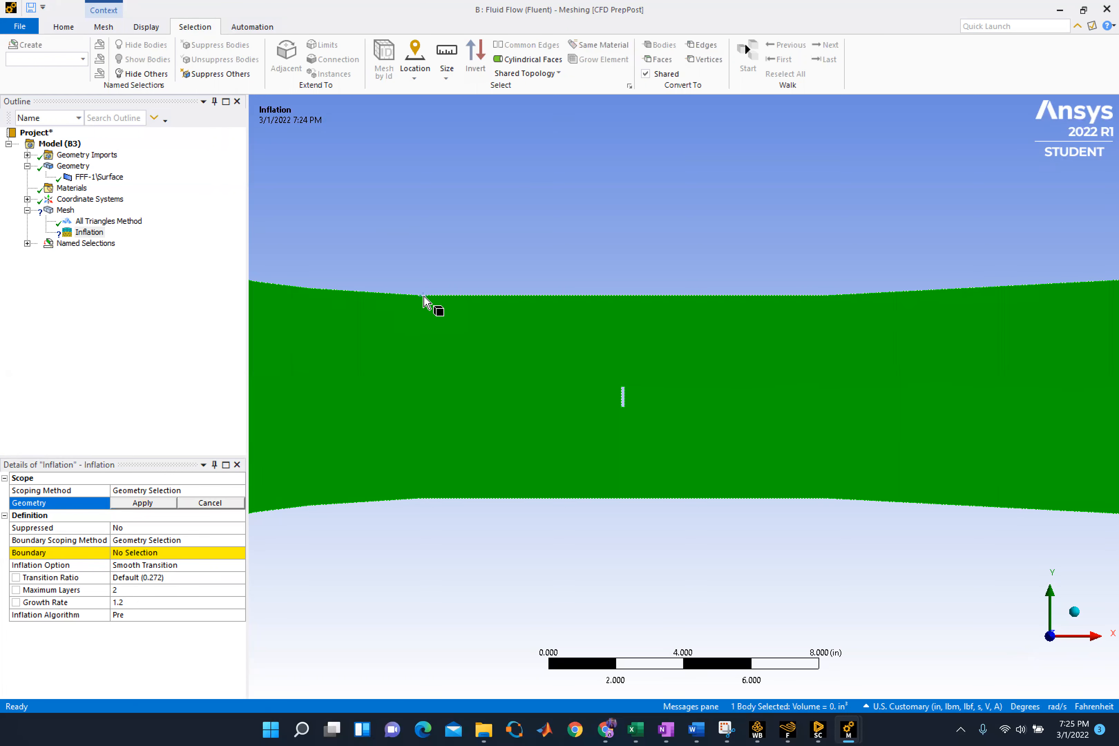
{"action": "scroll", "coordinate": [443, 344], "scroll_direction": "up", "scroll_amount": 3}
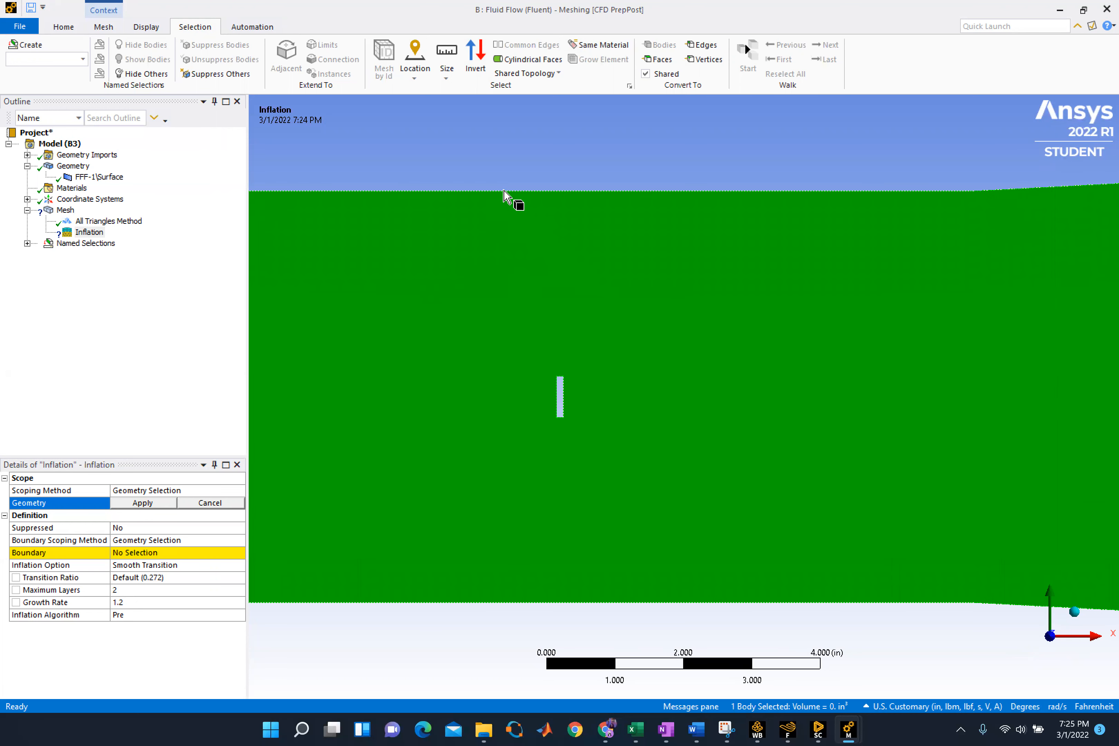
{"action": "left_click", "coordinate": [572, 155]}
{"action": "left_click", "coordinate": [684, 208]}
{"action": "left_click", "coordinate": [700, 45]}
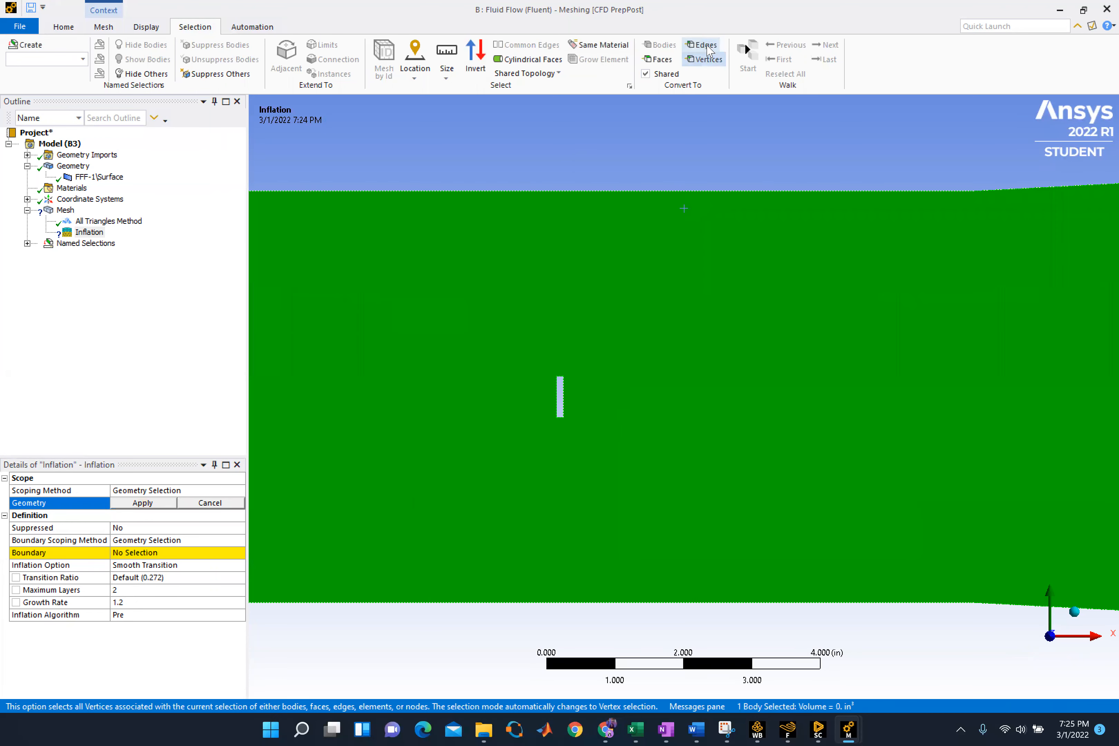
{"action": "left_click", "coordinate": [590, 192]}
Add the four lower wall edges to the selection and try to apply all eight edges as the inflation's geometry
{"action": "scroll", "coordinate": [590, 191], "scroll_direction": "up", "scroll_amount": 1}
{"action": "scroll", "coordinate": [590, 192], "scroll_direction": "down", "scroll_amount": 3}
{"action": "scroll", "coordinate": [675, 88], "scroll_direction": "down", "scroll_amount": 1}
{"action": "scroll", "coordinate": [559, 232], "scroll_direction": "down", "scroll_amount": 5}
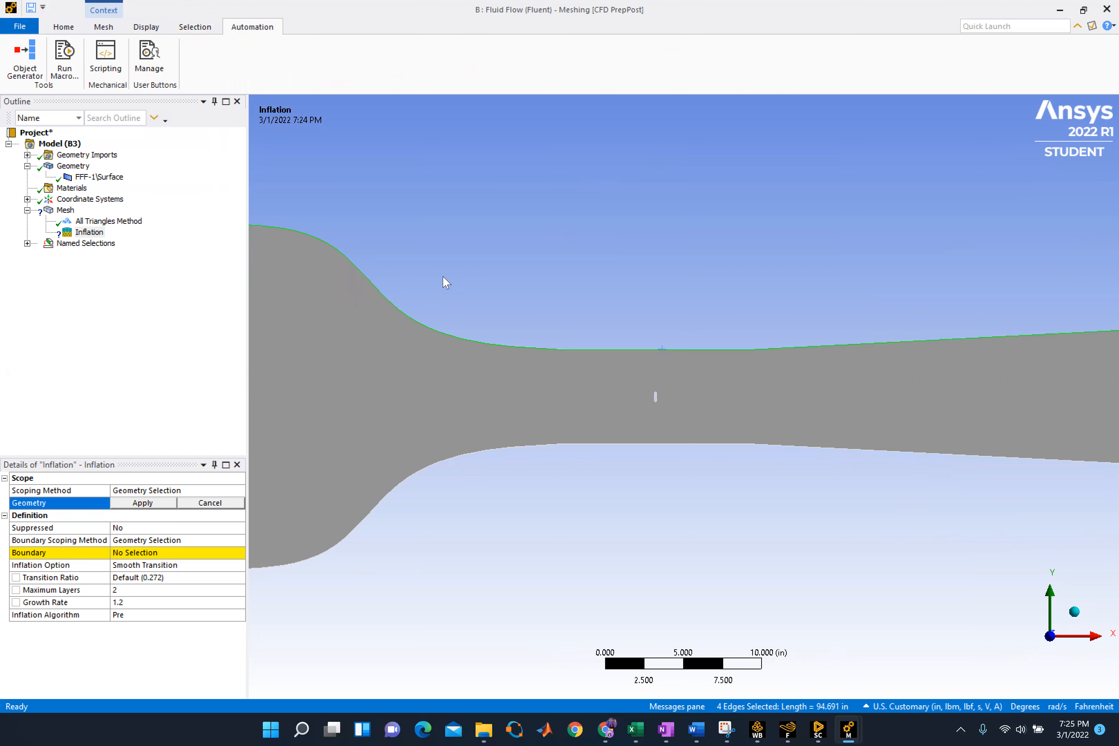
{"action": "scroll", "coordinate": [357, 286], "scroll_direction": "down", "scroll_amount": 3}
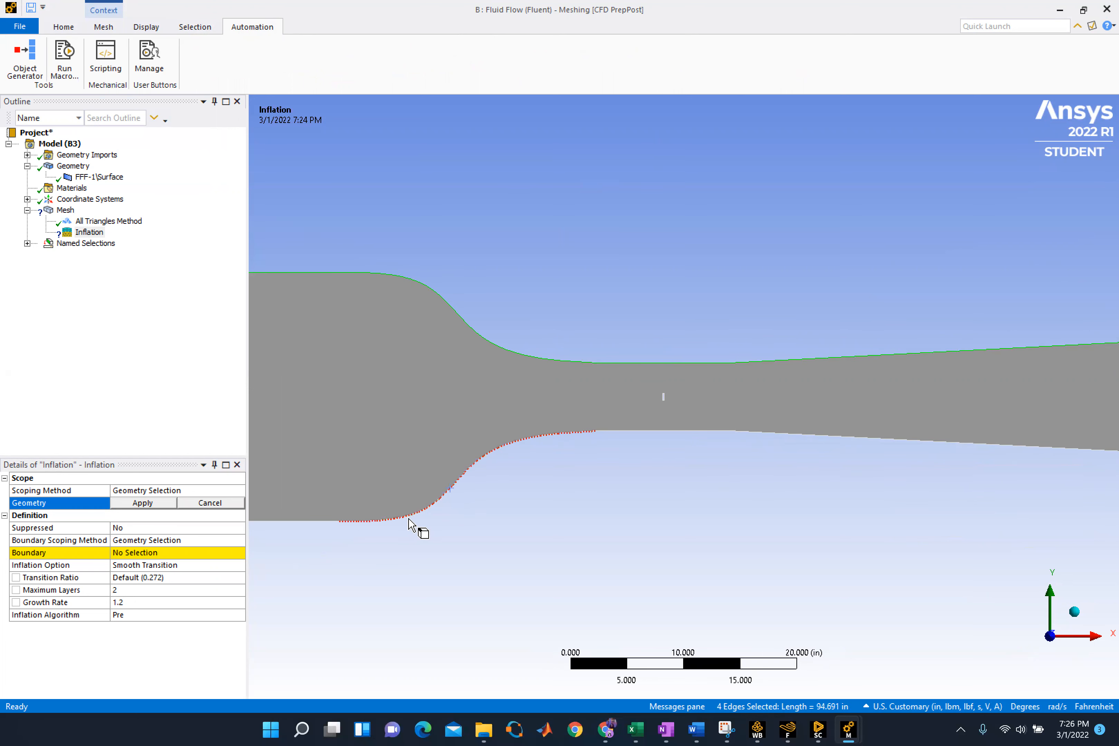
{"action": "left_click", "coordinate": [430, 517], "text": "ctrl"}
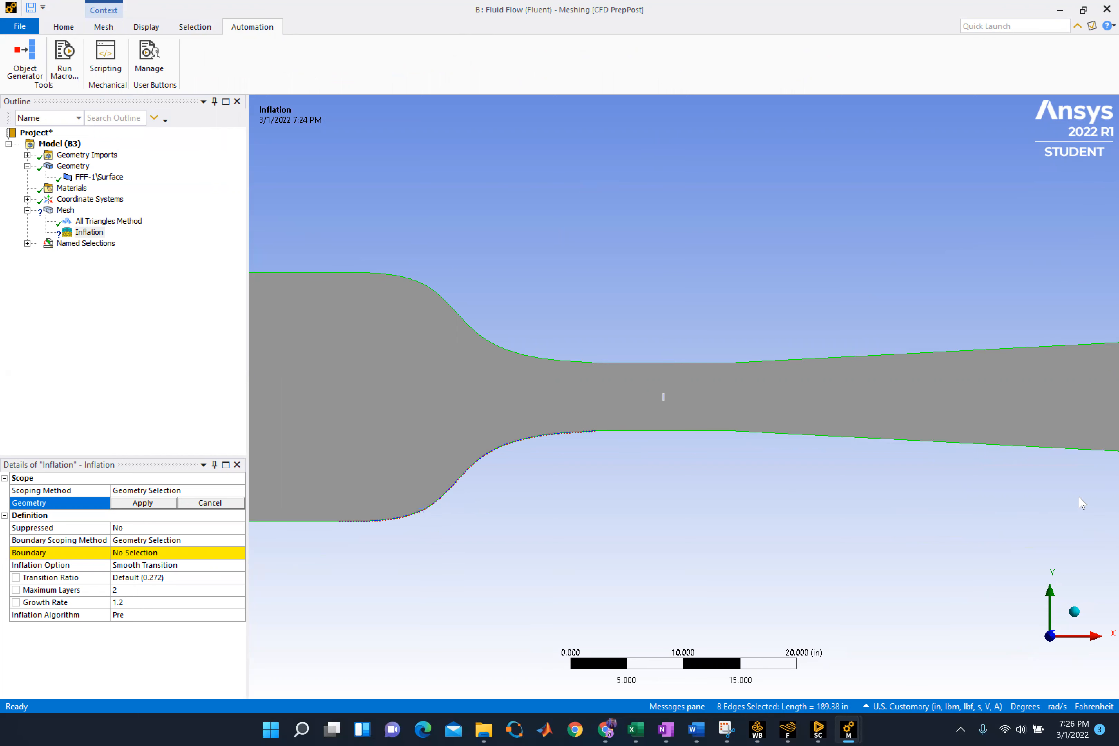
{"action": "scroll", "coordinate": [826, 477], "scroll_direction": "down", "scroll_amount": 1}
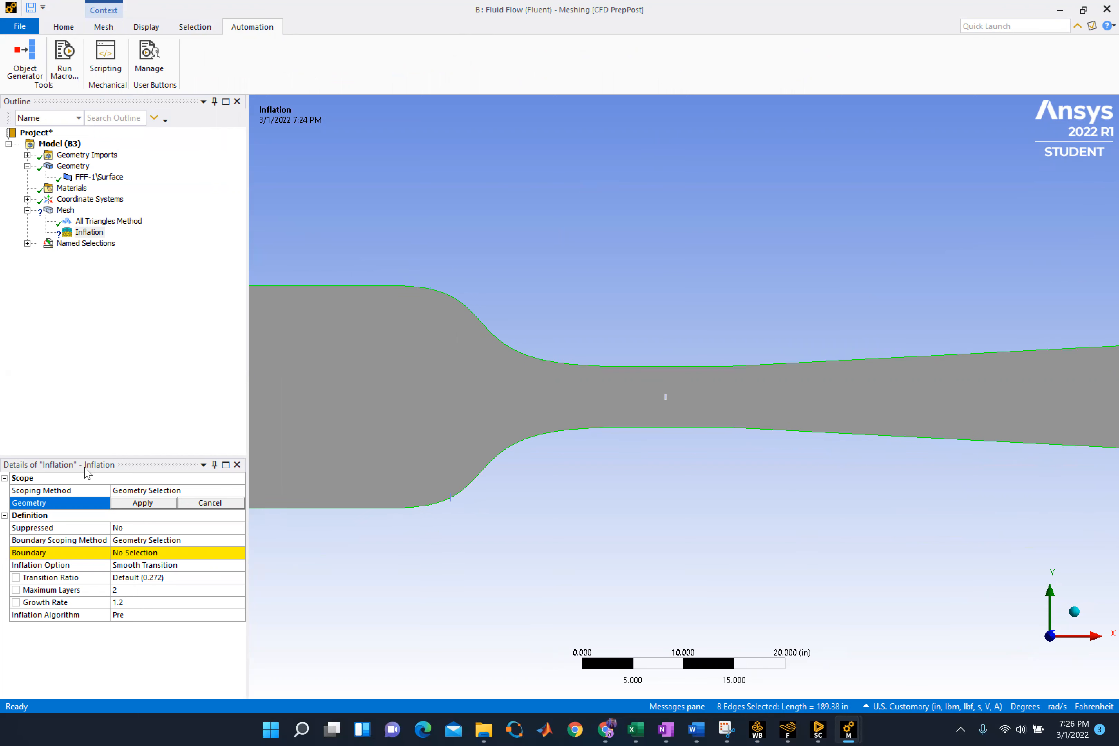
{"action": "left_click", "coordinate": [165, 504]}
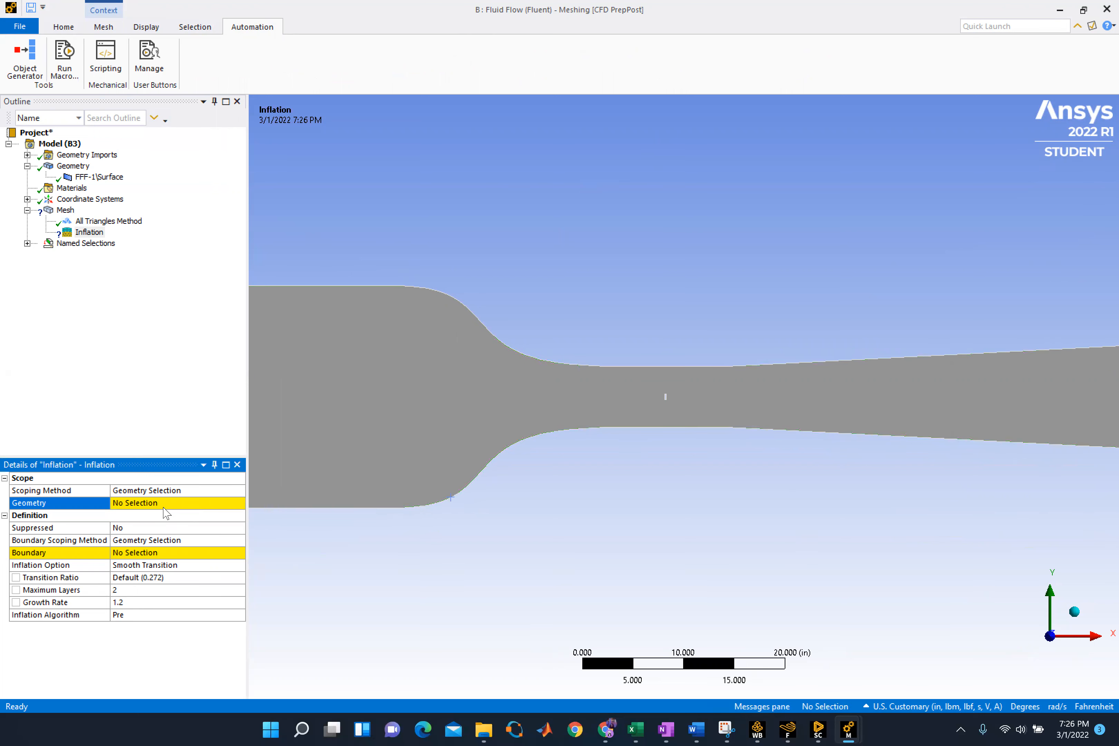
Try again to scope the inflation's geometry to the upper and lower wall edges, converted from the tunnel body selection
{"action": "left_click", "coordinate": [198, 504]}
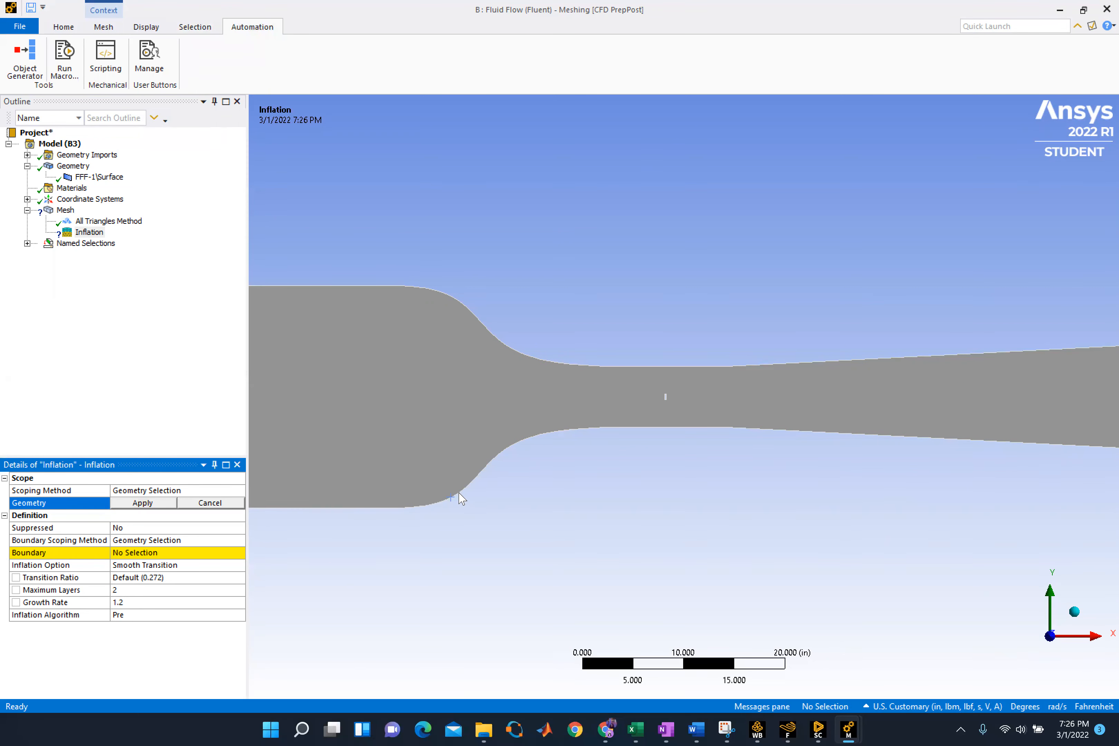
{"action": "left_click", "coordinate": [490, 335]}
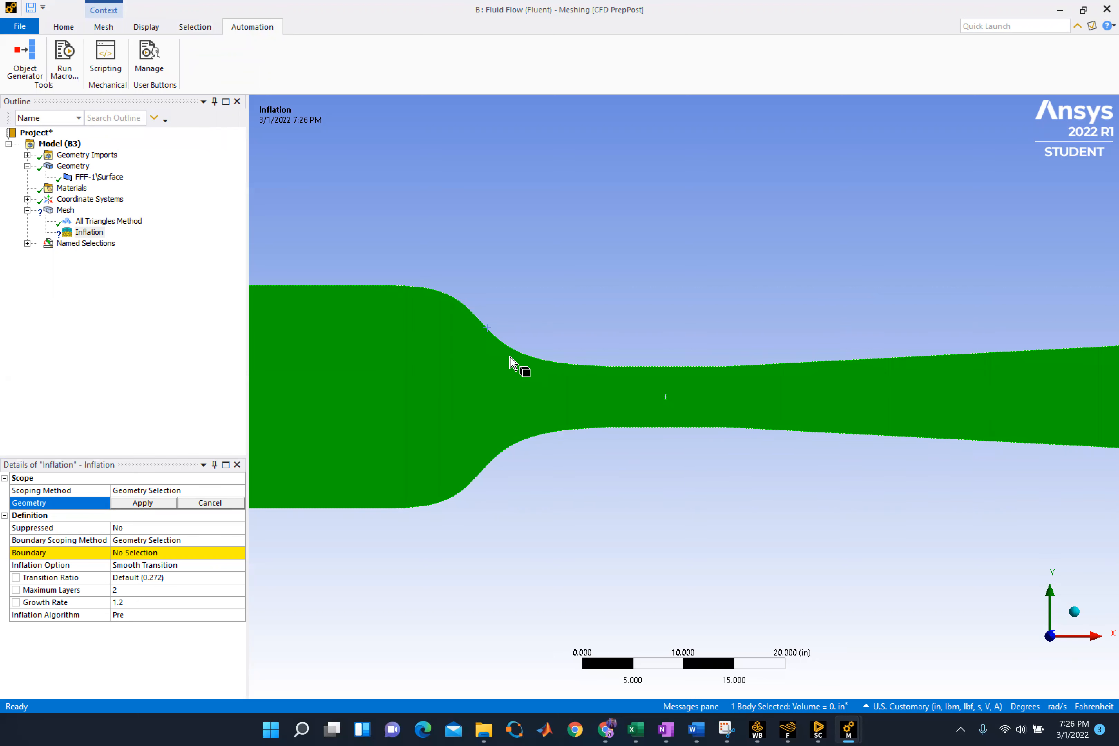
{"action": "scroll", "coordinate": [430, 424], "scroll_direction": "up", "scroll_amount": 1}
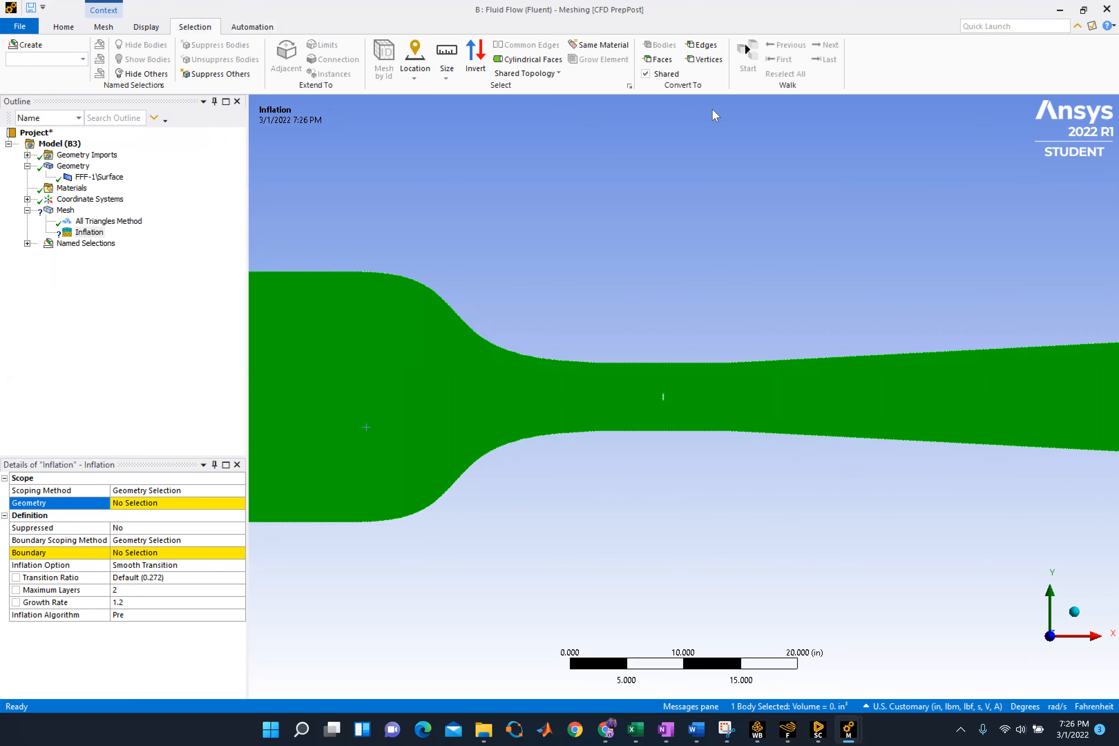
{"action": "left_click", "coordinate": [702, 44]}
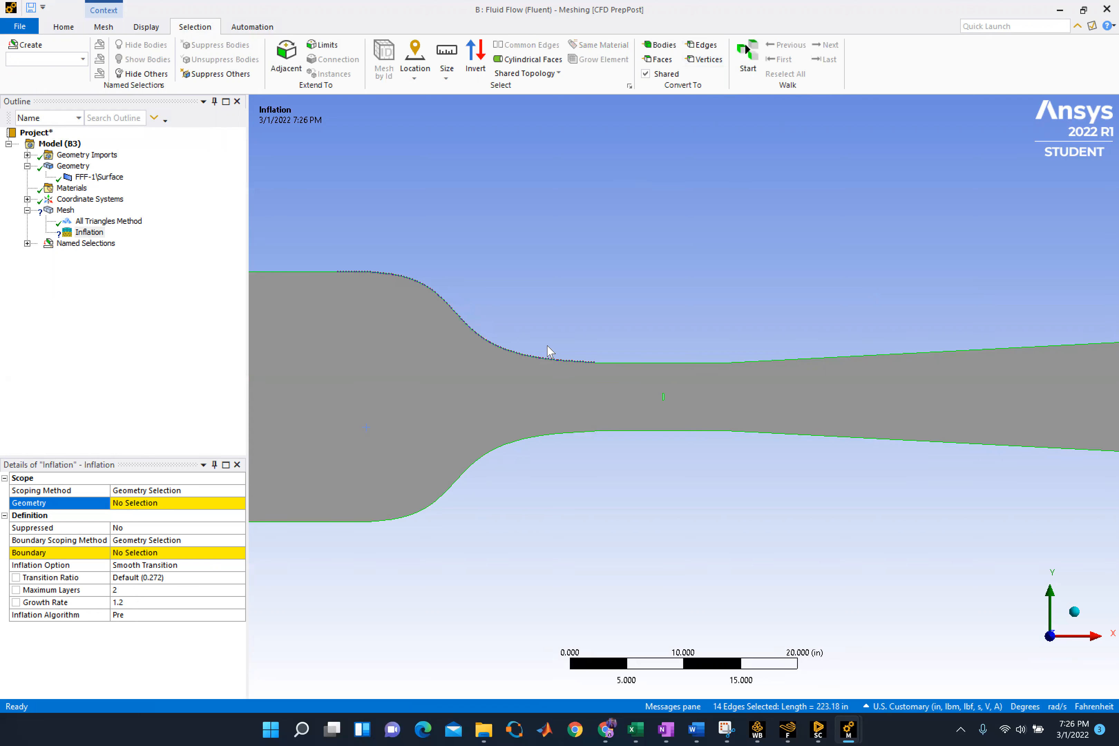
{"action": "left_click", "coordinate": [544, 360]}
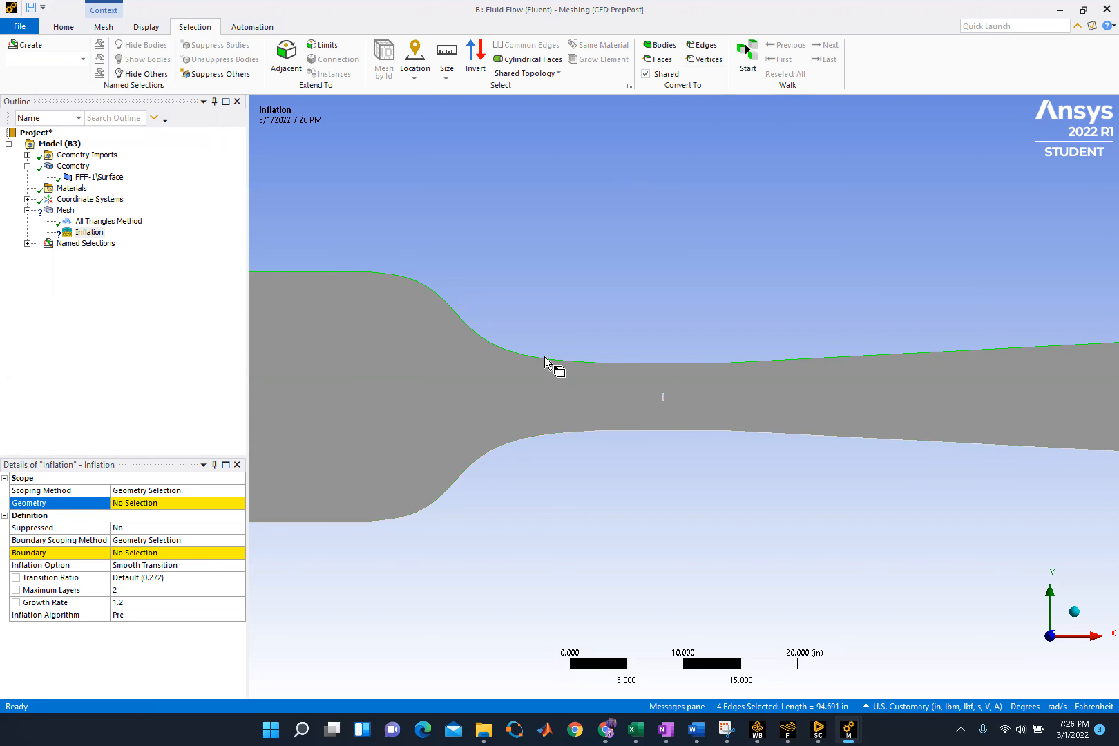
{"action": "left_click", "coordinate": [543, 435], "text": "ctrl"}
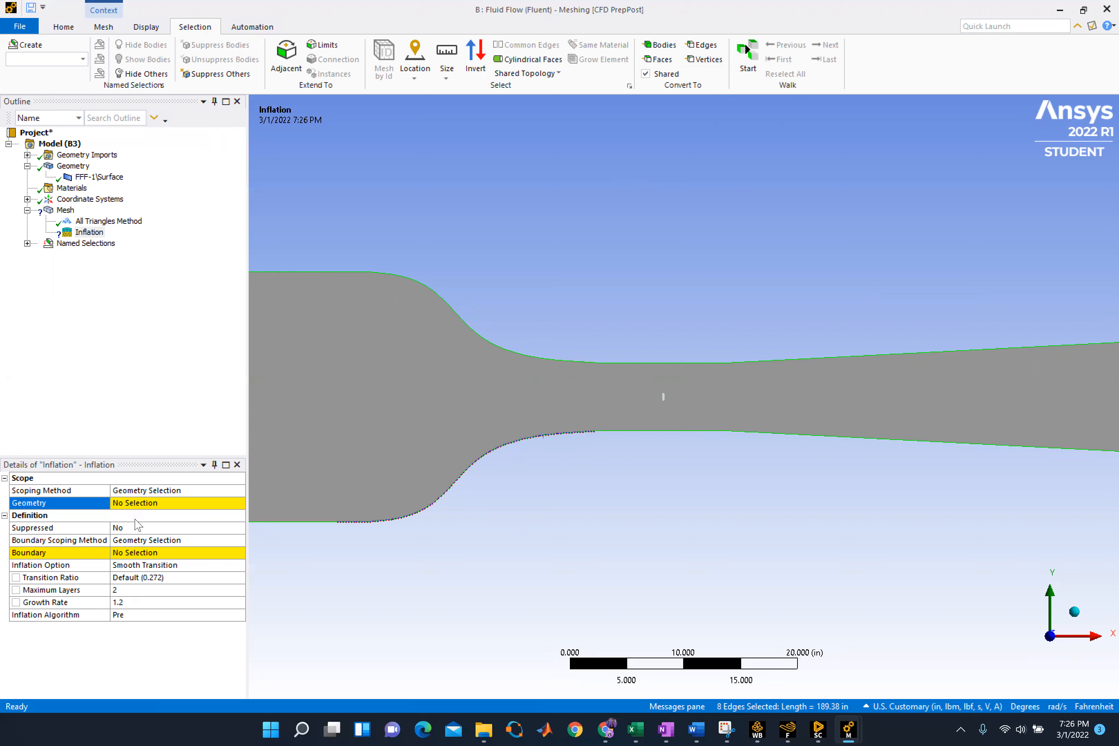
{"action": "left_click", "coordinate": [149, 502]}
{"action": "left_click", "coordinate": [152, 503]}
{"action": "left_click", "coordinate": [131, 527]}
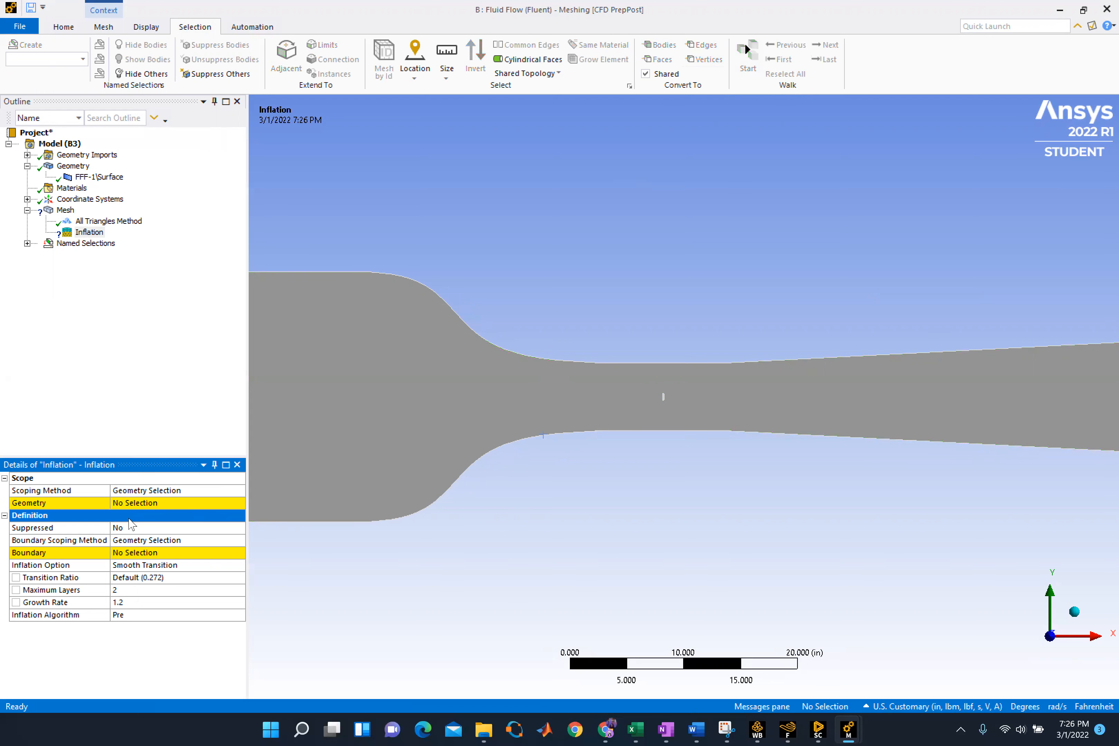
Delete the Inflation control and insert a new Inflation under Mesh
{"action": "left_click", "coordinate": [237, 464]}
{"action": "right_click", "coordinate": [77, 235]}
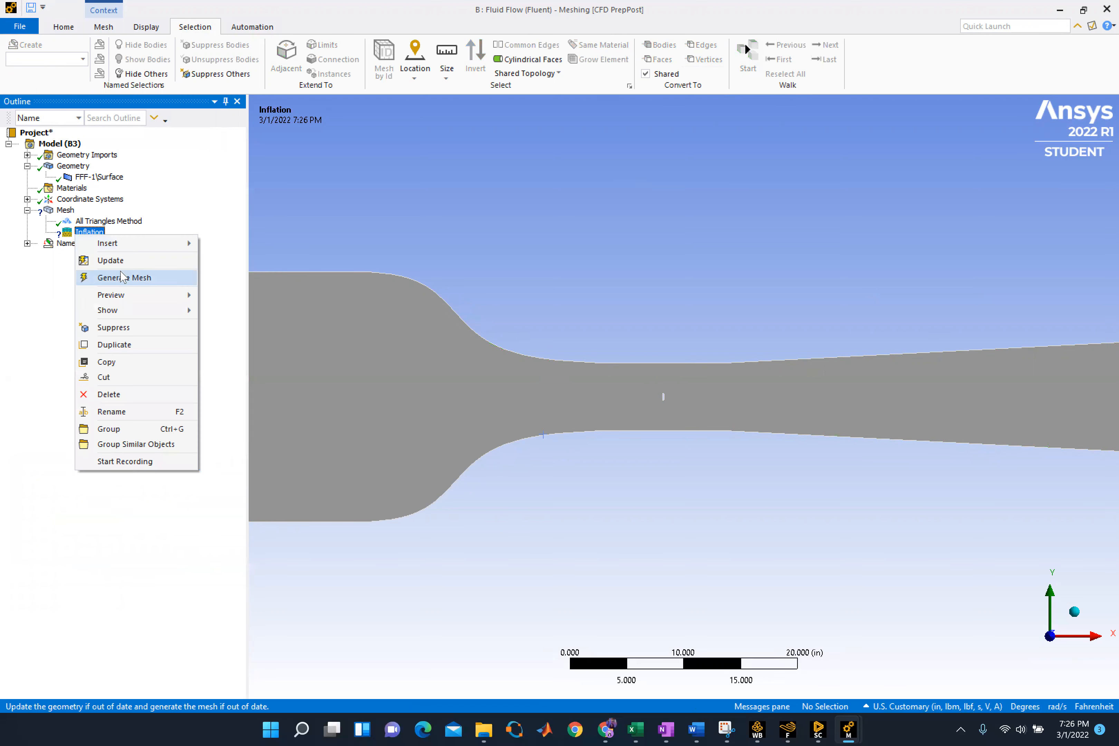
{"action": "left_click", "coordinate": [110, 394]}
{"action": "left_click", "coordinate": [555, 417]}
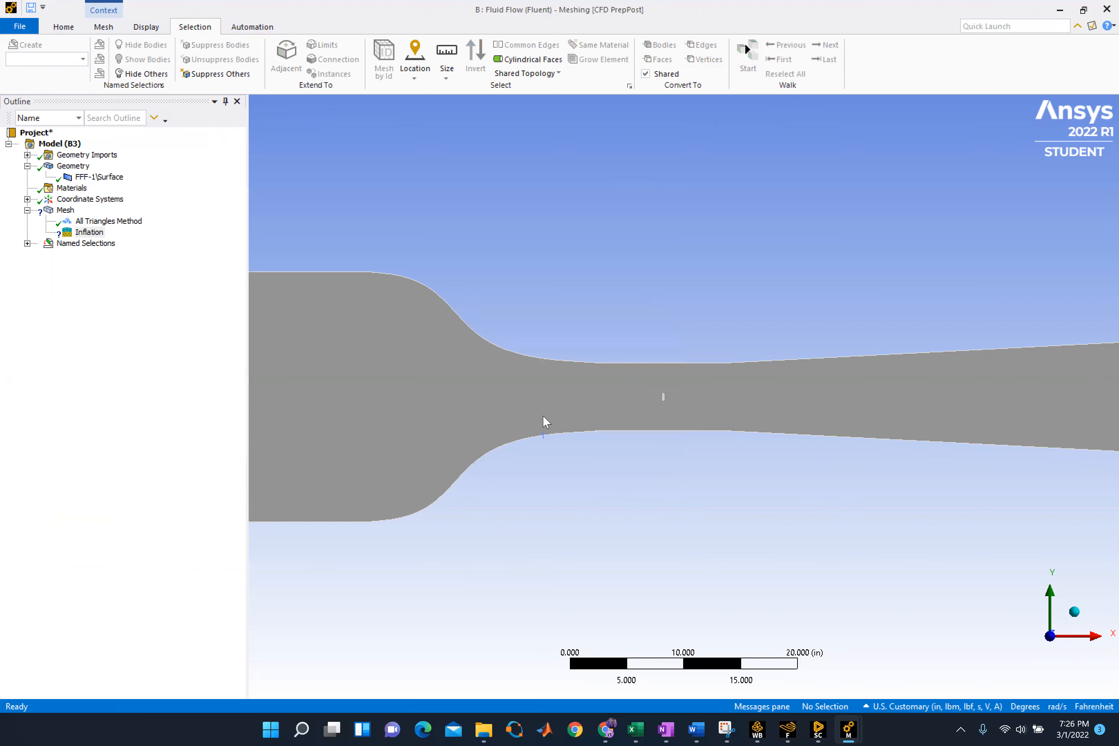
{"action": "right_click", "coordinate": [66, 210]}
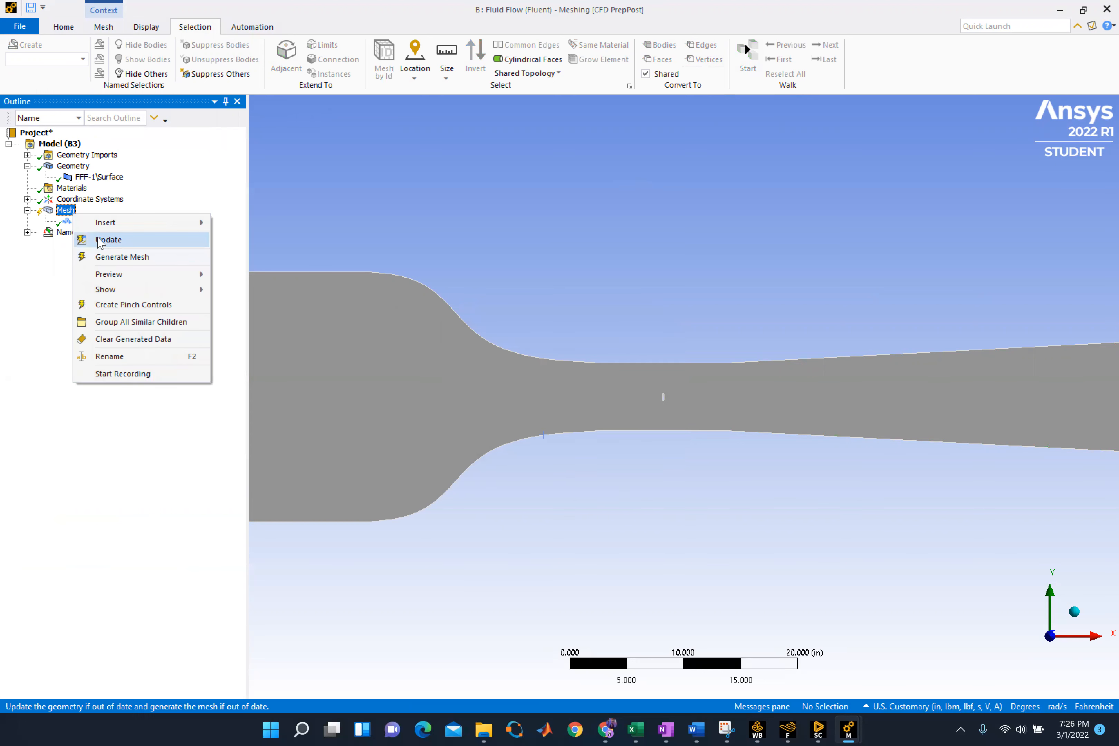
{"action": "mouse_move", "coordinate": [106, 222]}
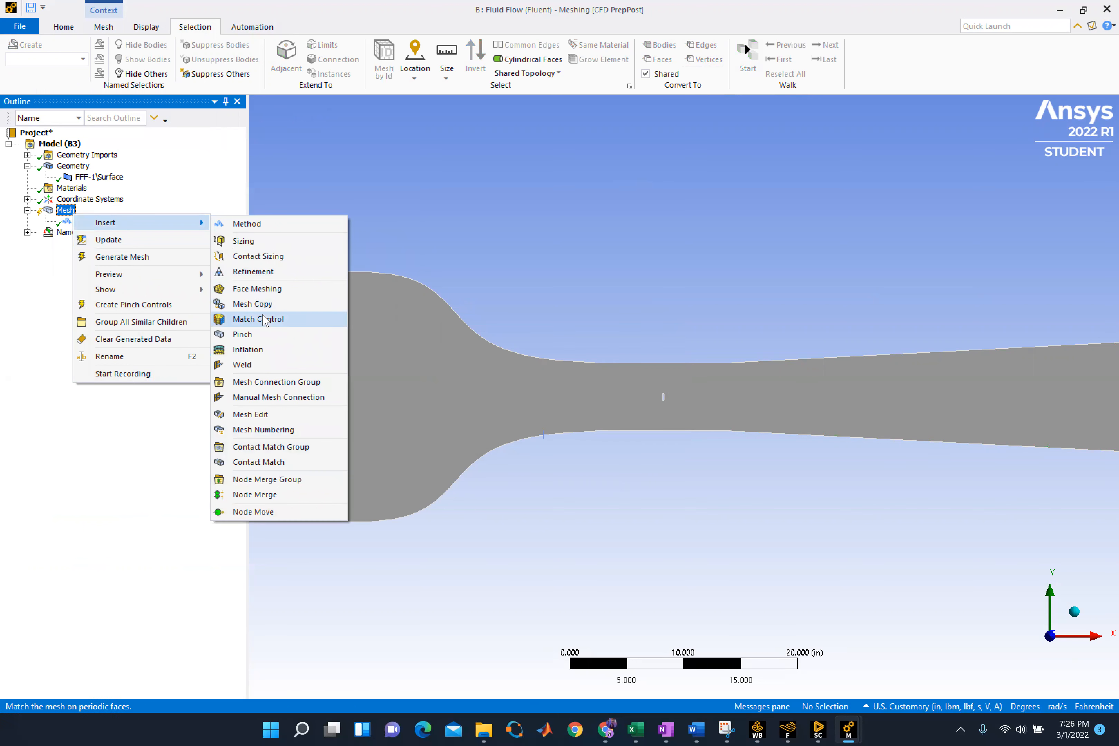
{"action": "left_click", "coordinate": [280, 355]}
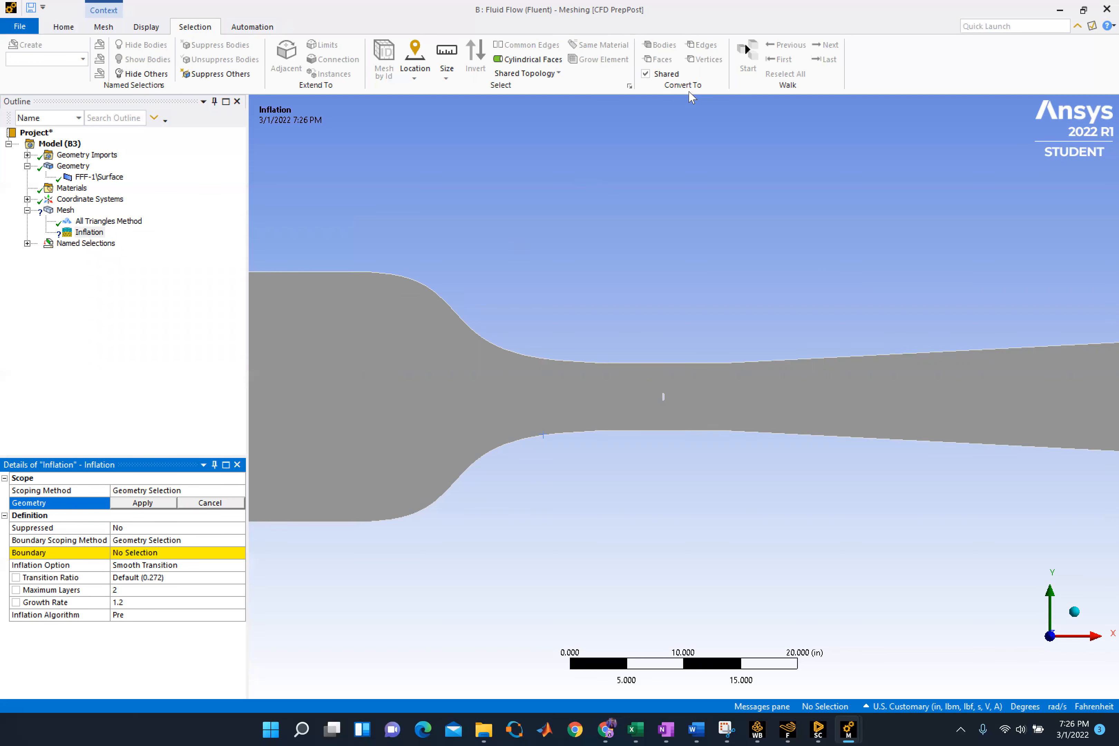
Try to scope the new inflation's geometry to all edges converted from the tunnel body
{"action": "left_click", "coordinate": [552, 360]}
{"action": "left_click", "coordinate": [575, 360]}
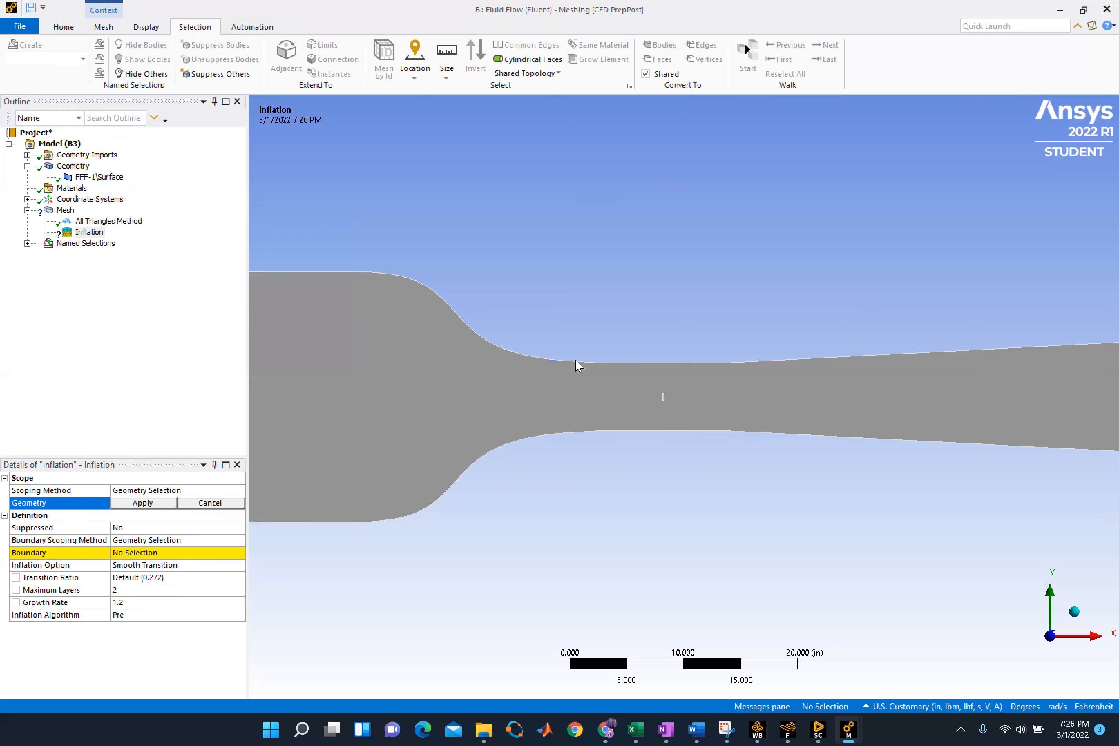
{"action": "left_click", "coordinate": [580, 373]}
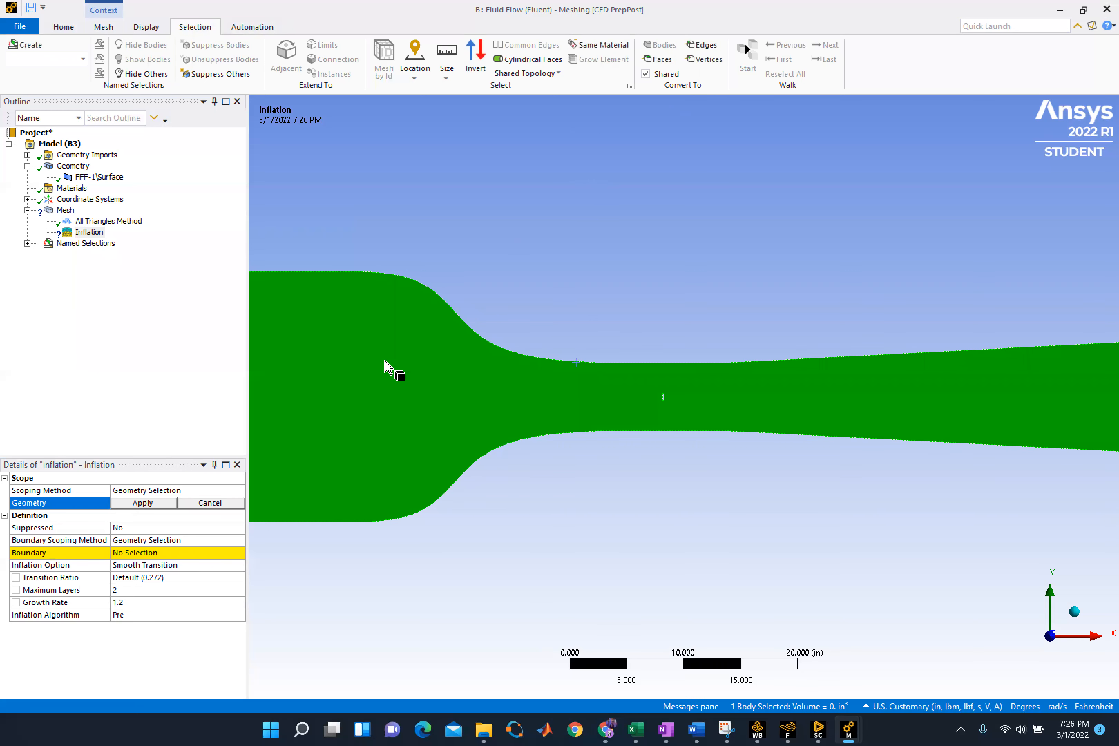
{"action": "left_click", "coordinate": [433, 320]}
{"action": "left_click", "coordinate": [702, 45]}
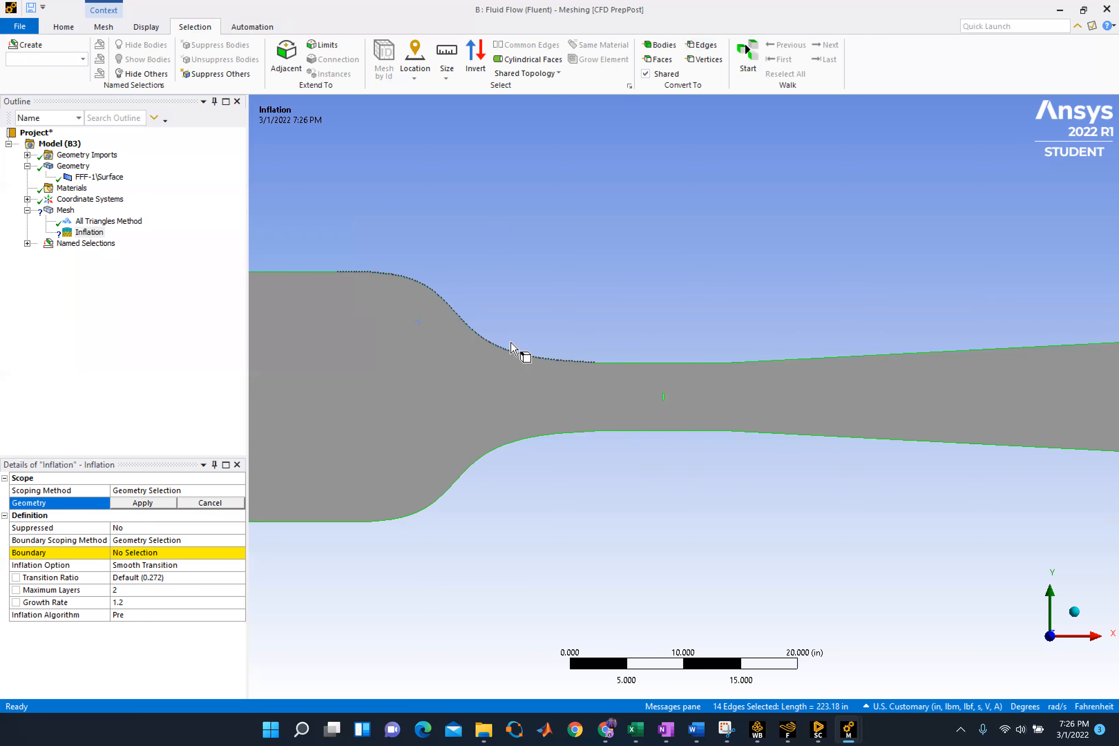
{"action": "left_click", "coordinate": [129, 503]}
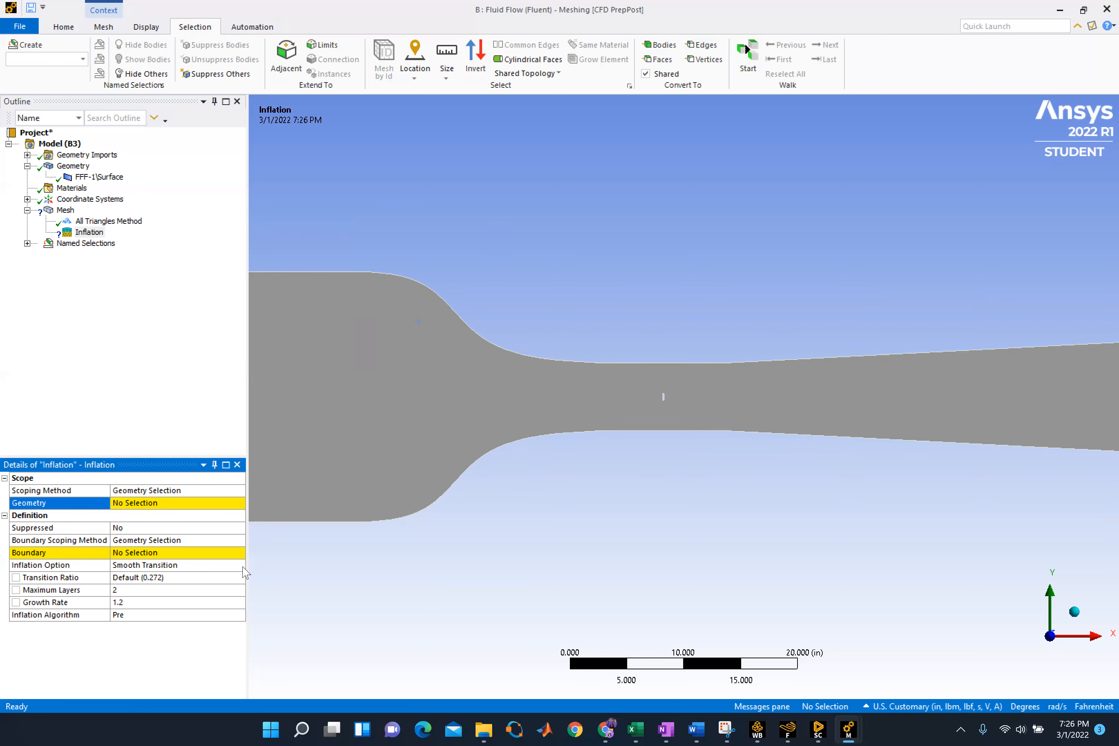
{"action": "left_click", "coordinate": [210, 504]}
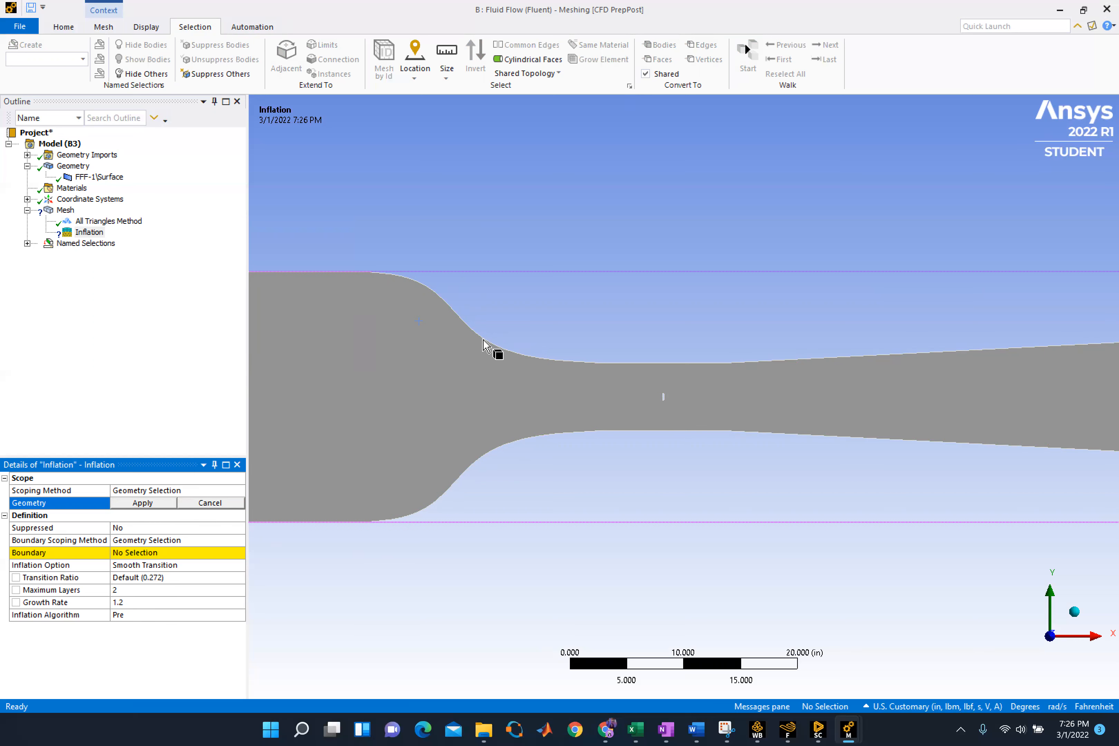
{"action": "key", "text": "F7"}
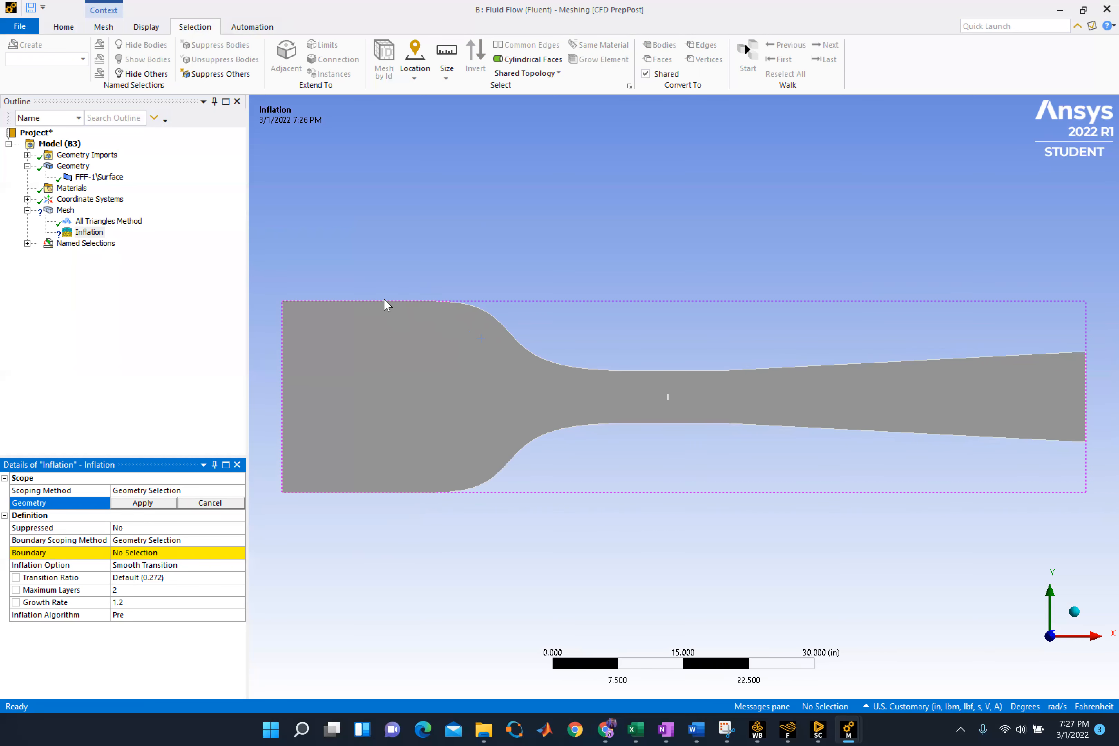
{"action": "left_click", "coordinate": [390, 310]}
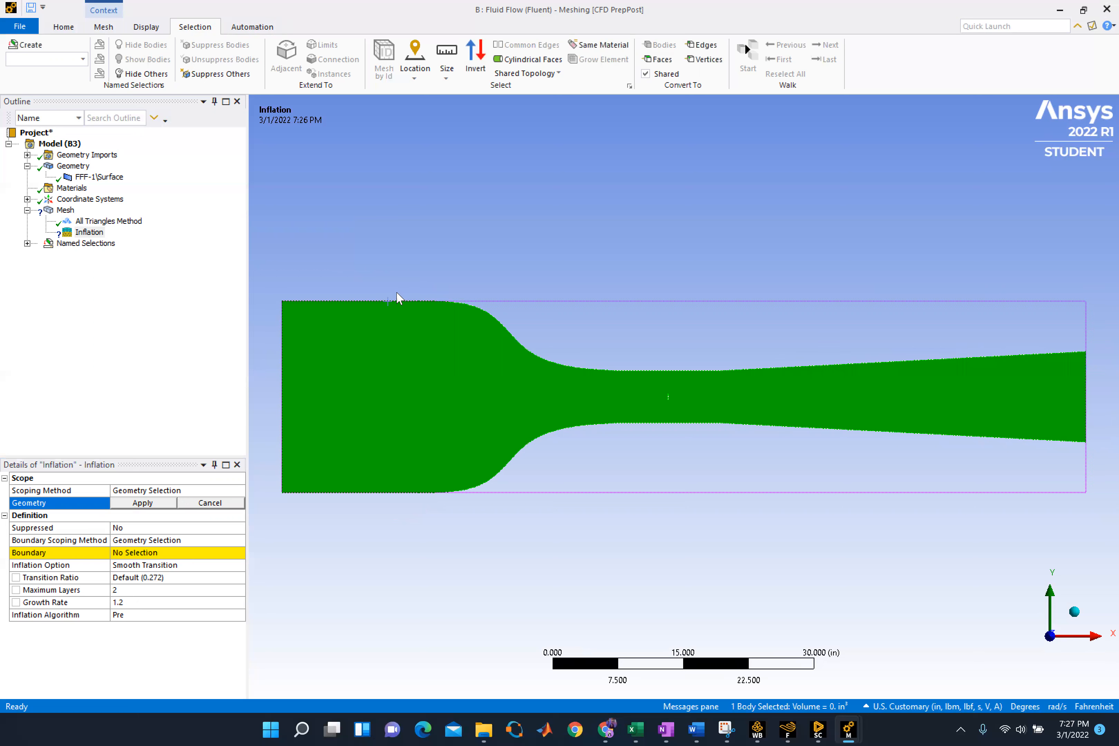
{"action": "left_click", "coordinate": [392, 263]}
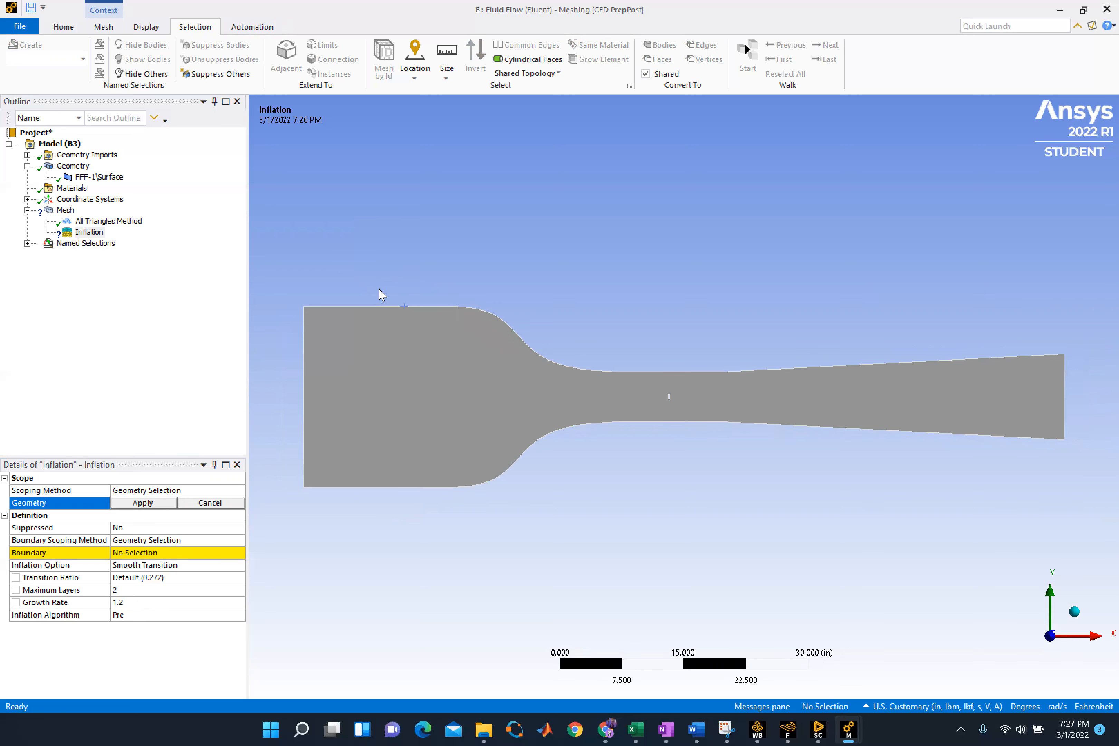
{"action": "scroll", "coordinate": [382, 295], "scroll_direction": "up", "scroll_amount": 5}
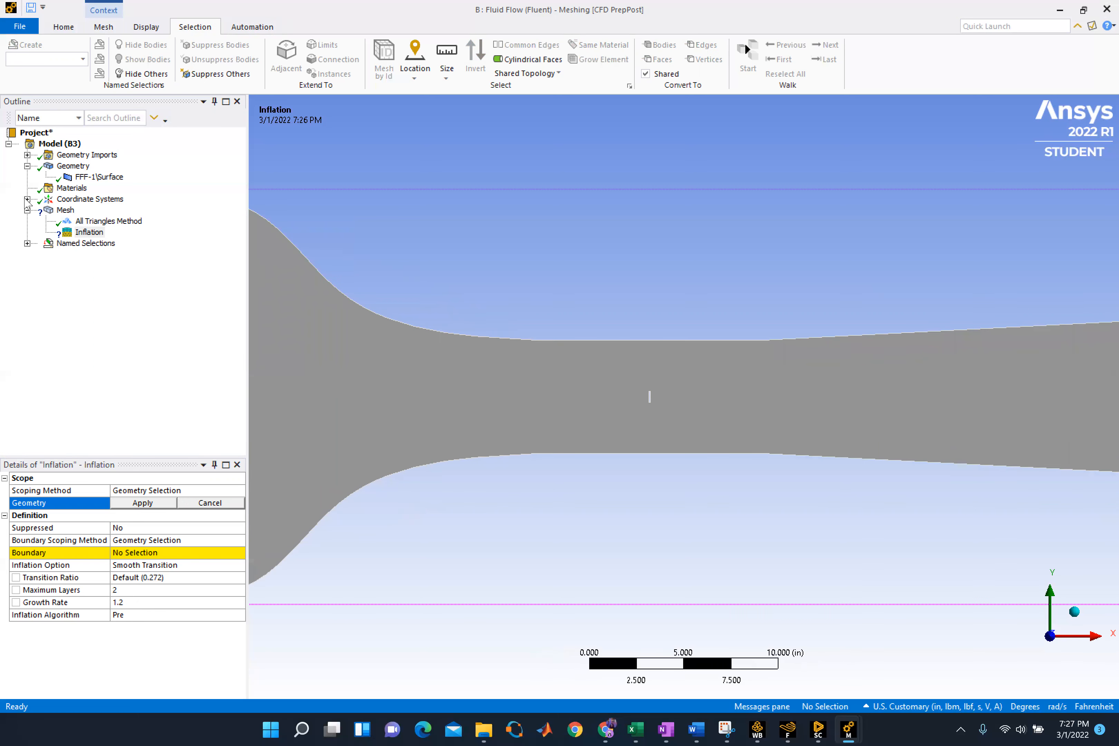
Review the Wind Tunnel Wall named selection and try to scope the inflation's geometry to the upper and lower wall edges
{"action": "left_click", "coordinate": [27, 243]}
{"action": "left_click", "coordinate": [96, 278]}
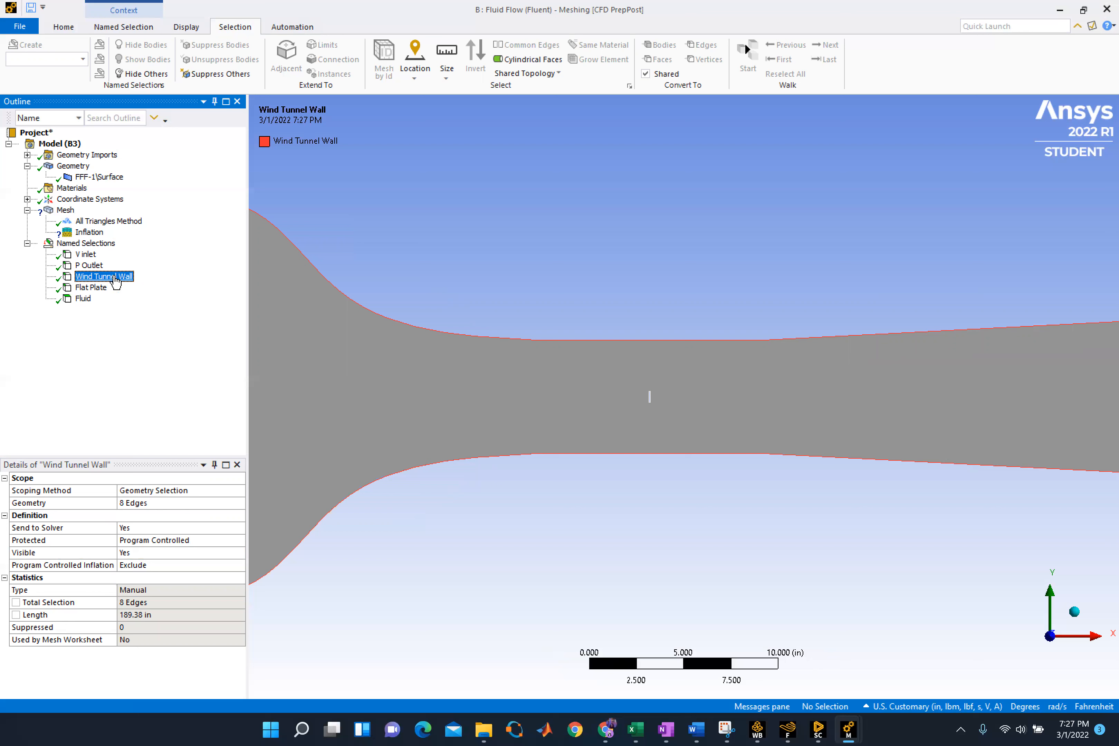
{"action": "left_click_drag", "start_coordinate": [93, 287], "coordinate": [266, 571]}
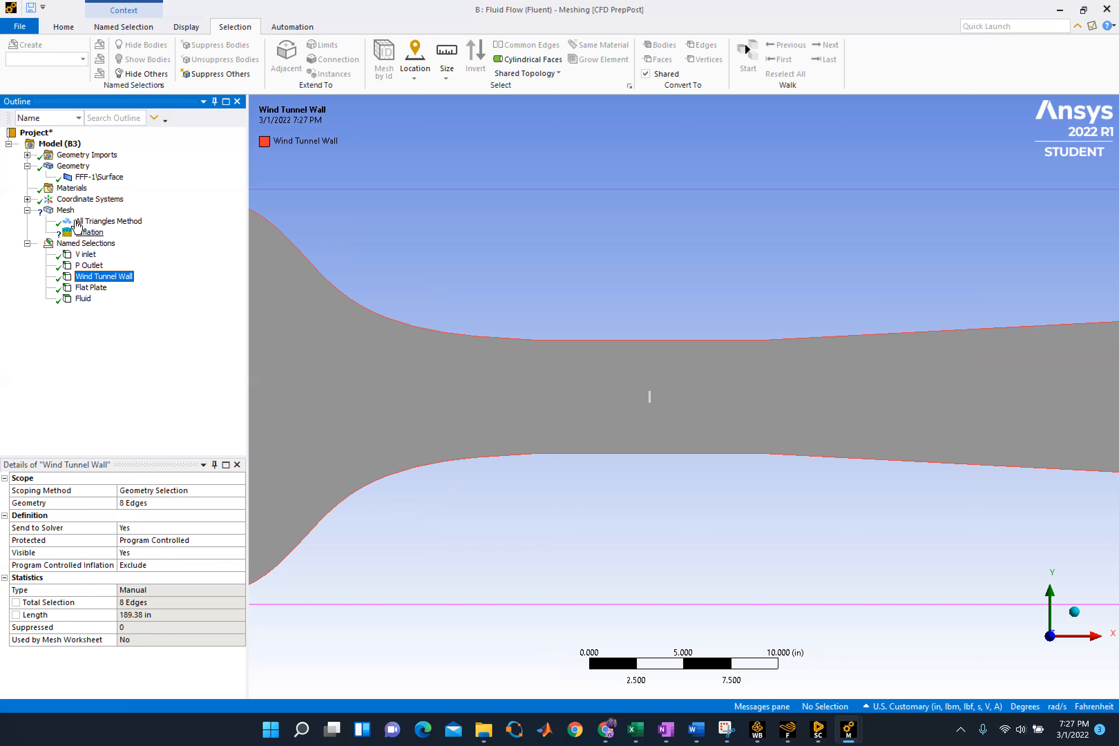
{"action": "left_click", "coordinate": [90, 232]}
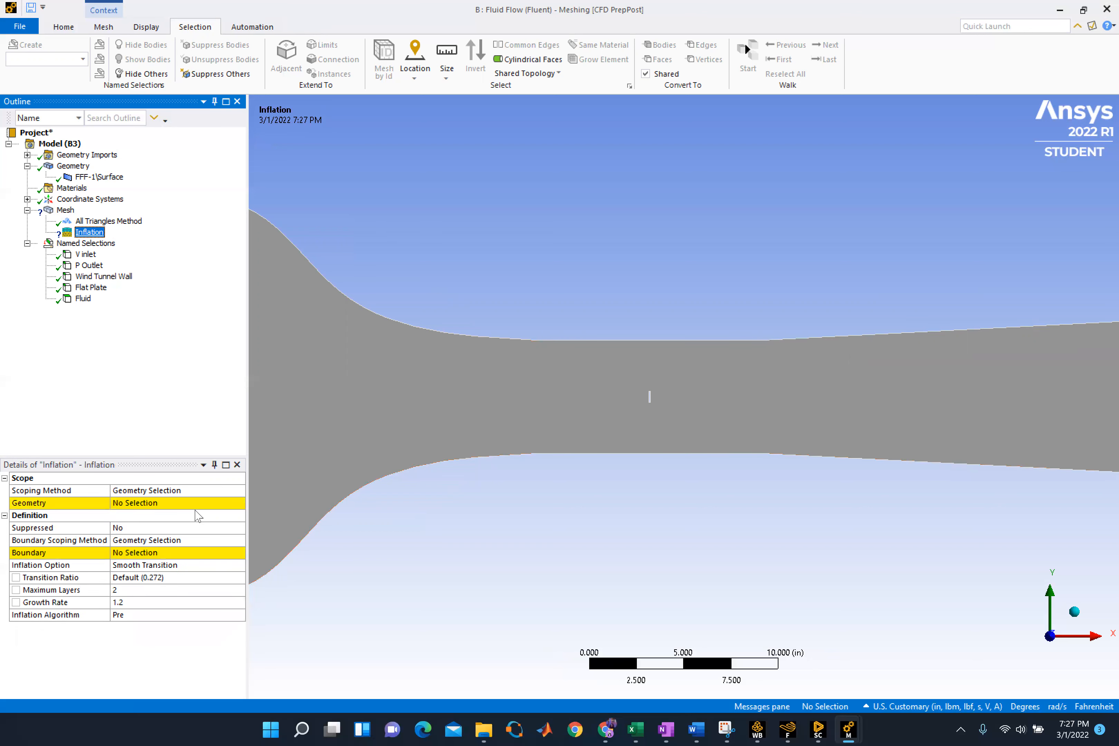
{"action": "left_click", "coordinate": [177, 502]}
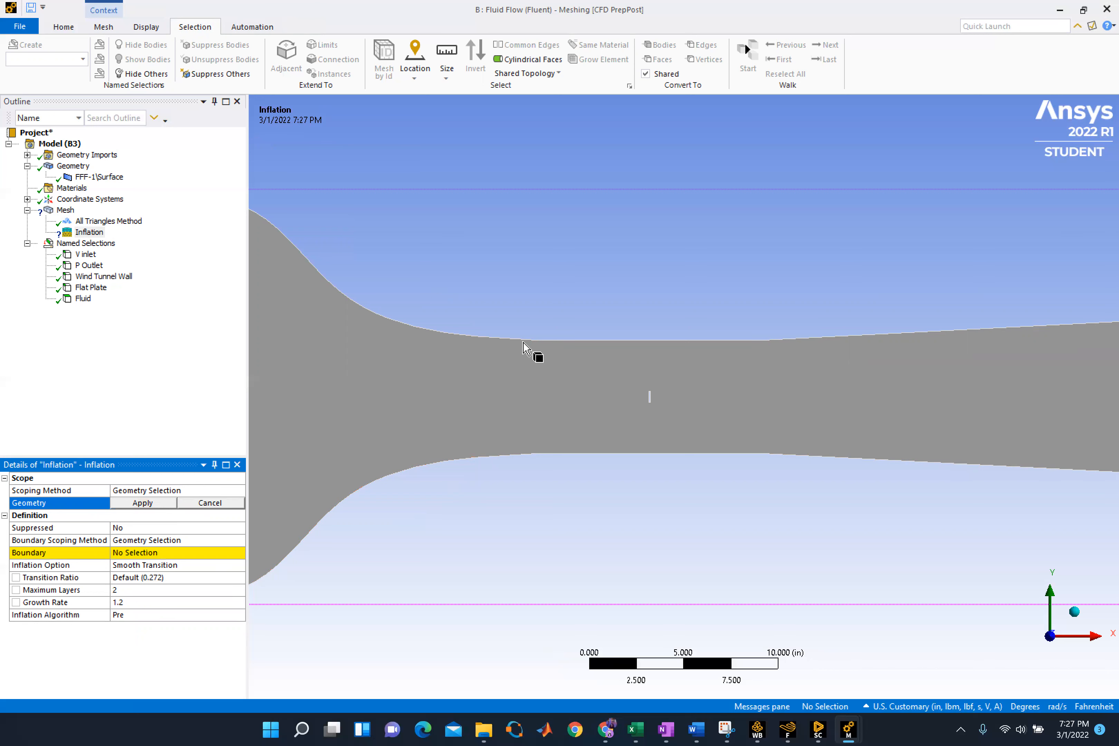
{"action": "scroll", "coordinate": [547, 349], "scroll_direction": "up", "scroll_amount": 3}
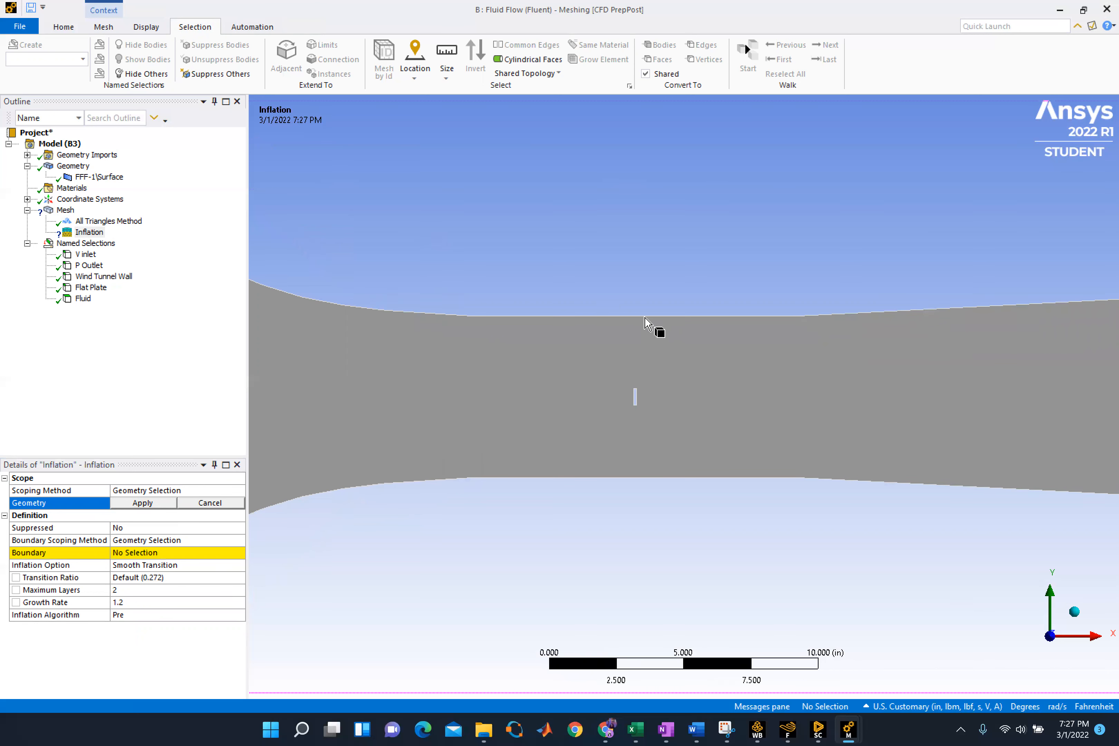
{"action": "left_click", "coordinate": [645, 316]}
{"action": "left_click", "coordinate": [701, 46]}
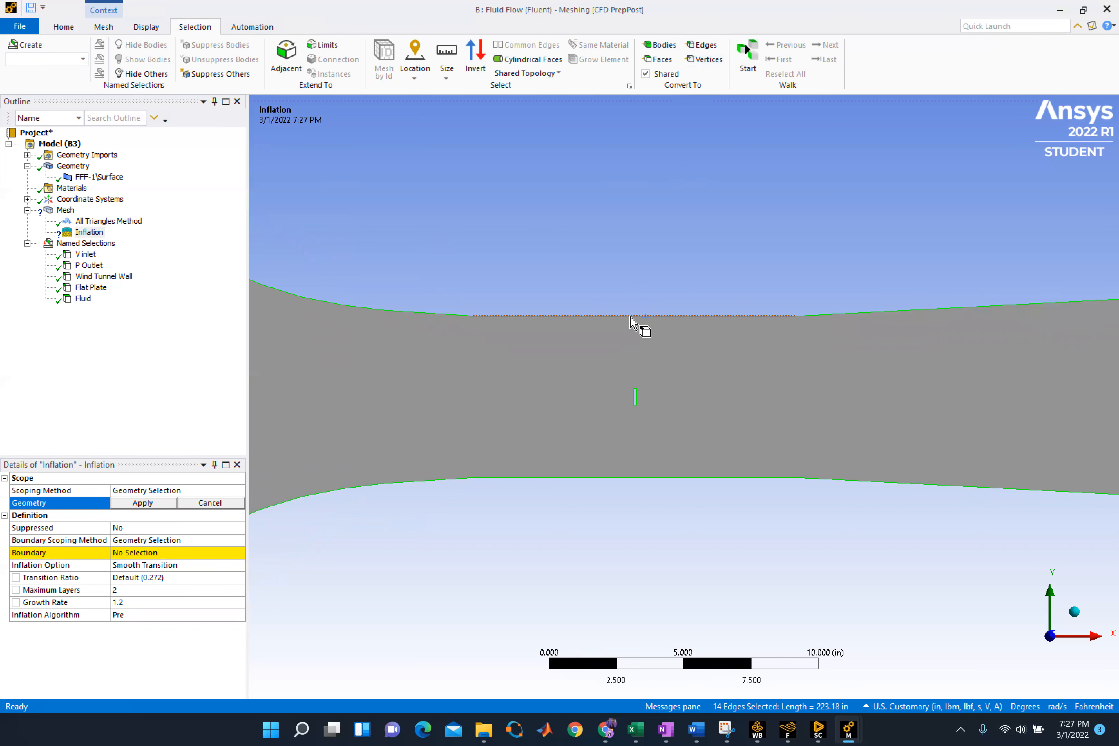
{"action": "left_click", "coordinate": [609, 317]}
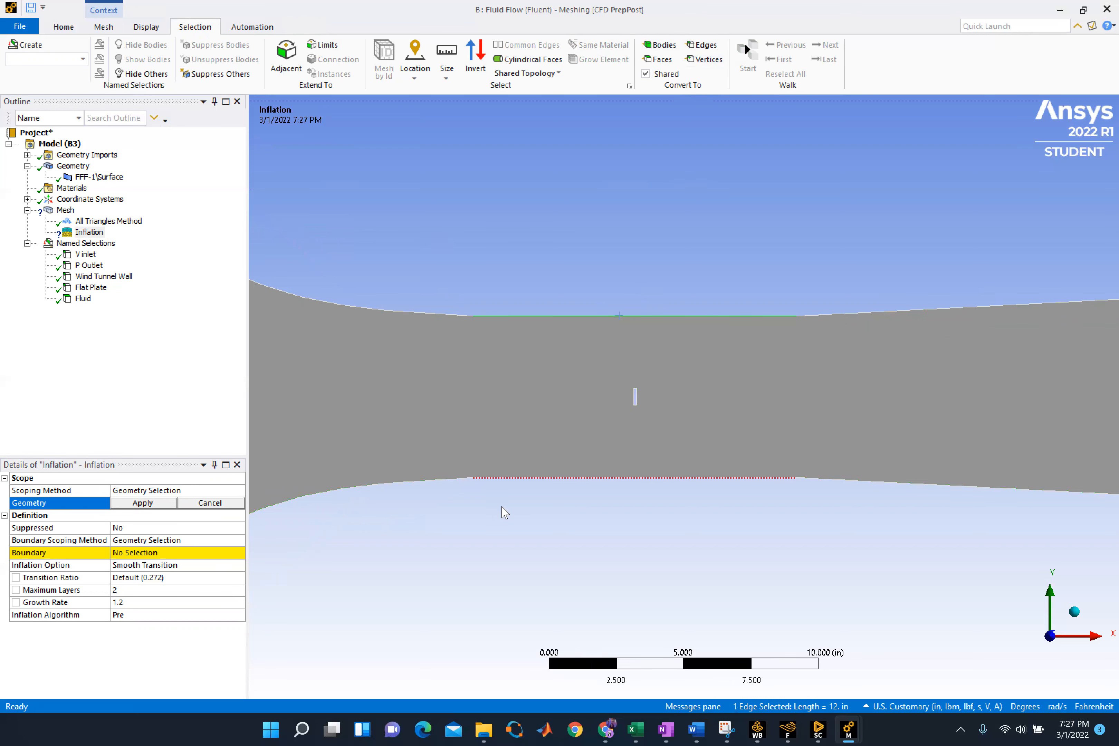
{"action": "left_click", "coordinate": [488, 480]}
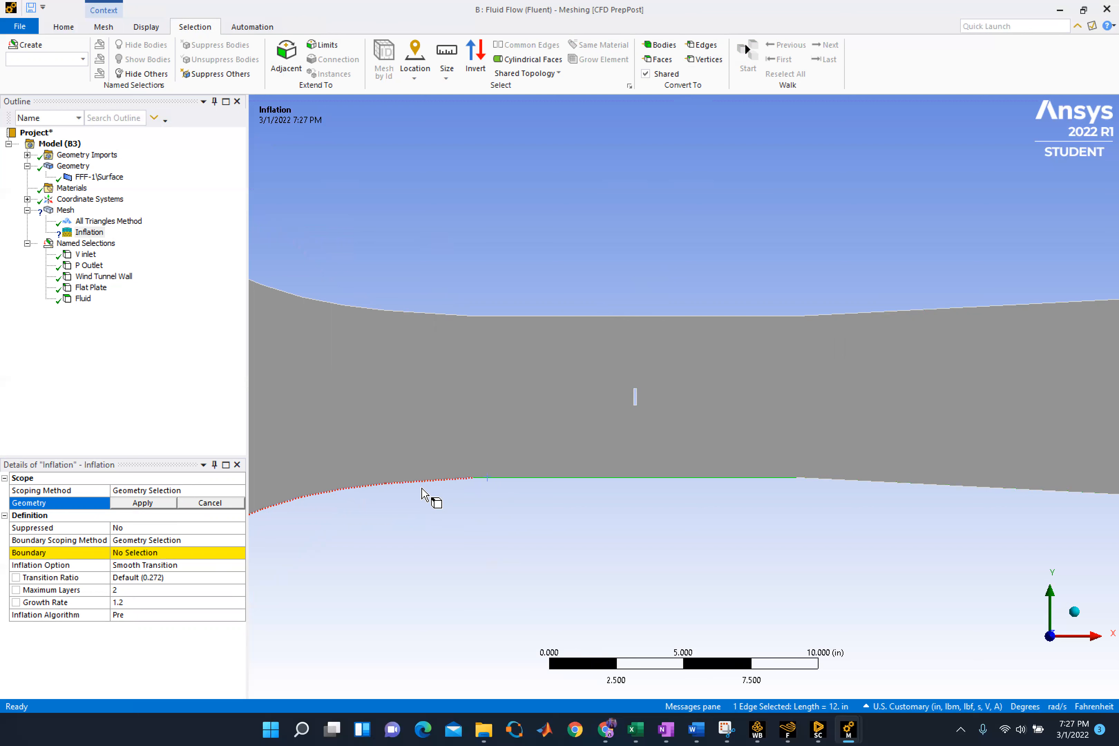
{"action": "left_click", "coordinate": [489, 317]}
{"action": "left_click", "coordinate": [504, 479], "text": "ctrl"}
{"action": "left_click", "coordinate": [141, 504]}
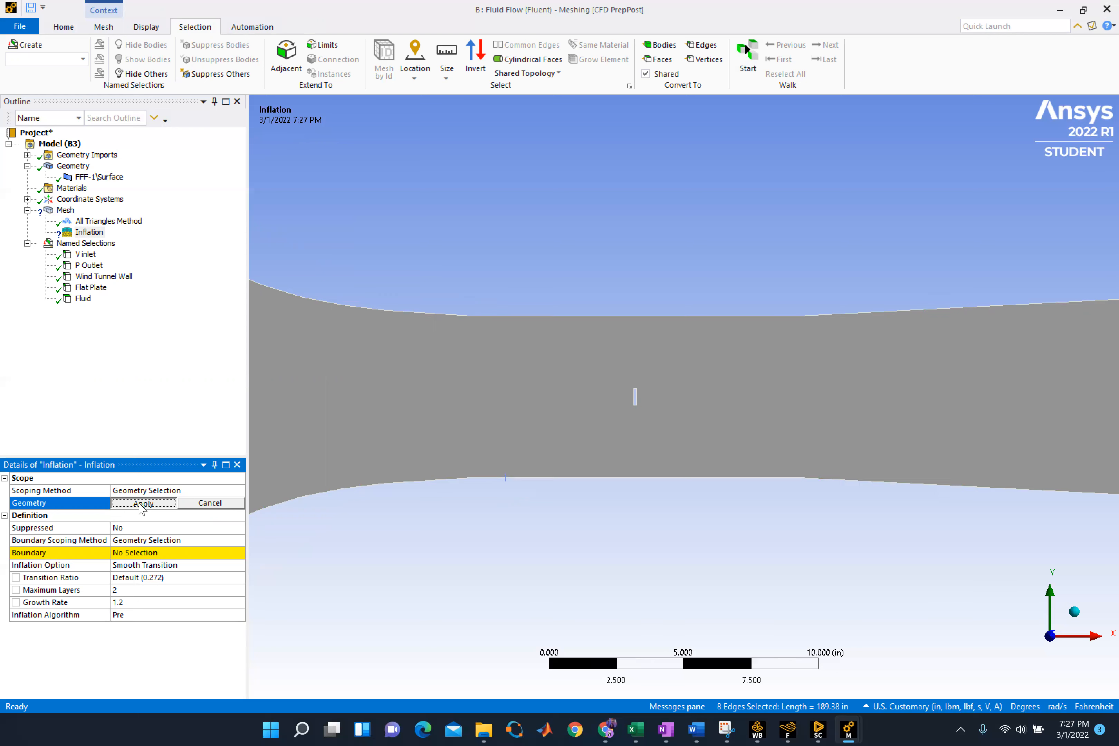
Try to assign the upper and lower wall edges as the inflation's boundary before its geometry is scoped
{"action": "left_click", "coordinate": [156, 552]}
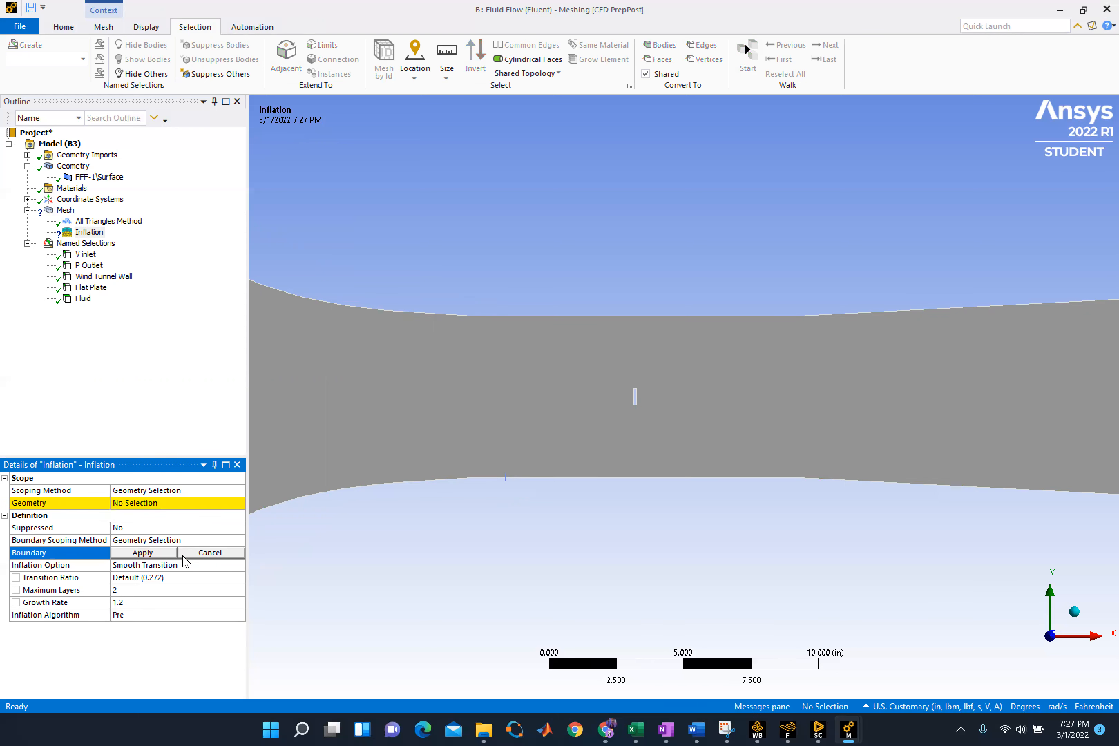
{"action": "left_click", "coordinate": [381, 317]}
{"action": "left_click", "coordinate": [415, 483], "text": "ctrl"}
{"action": "left_click", "coordinate": [147, 553]}
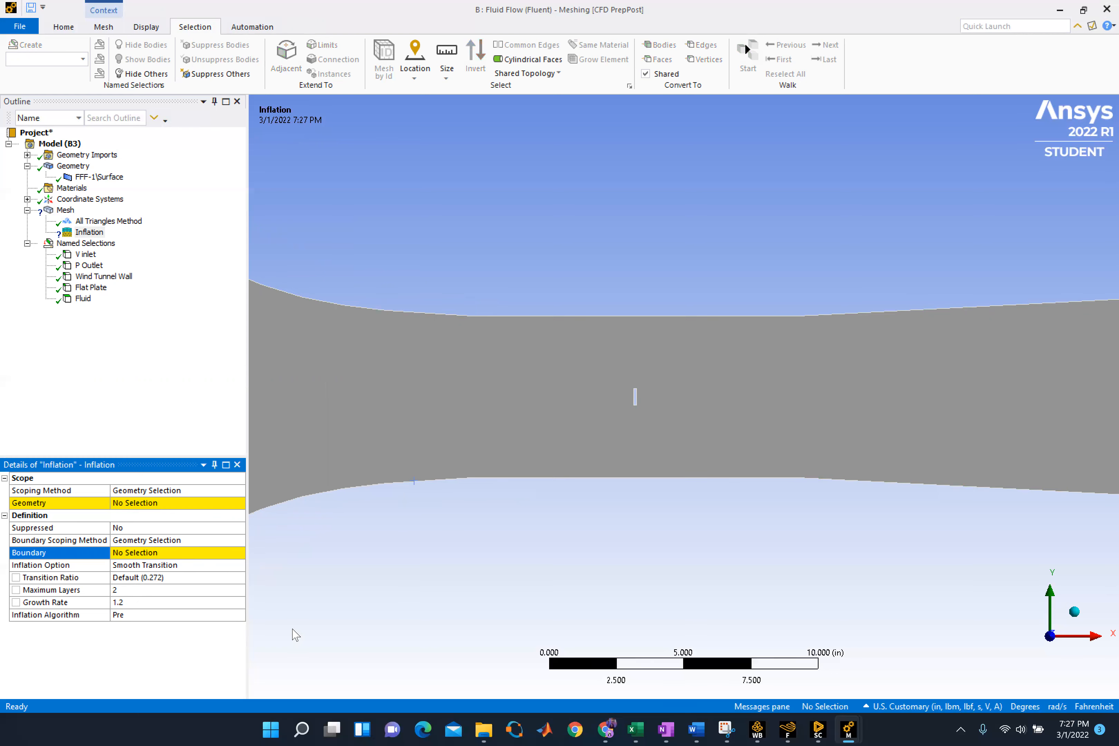
Consult the Inflation scoping in system A's mesh and scope system B's inflation geometry to the wind tunnel face
{"action": "left_click", "coordinate": [547, 730]}
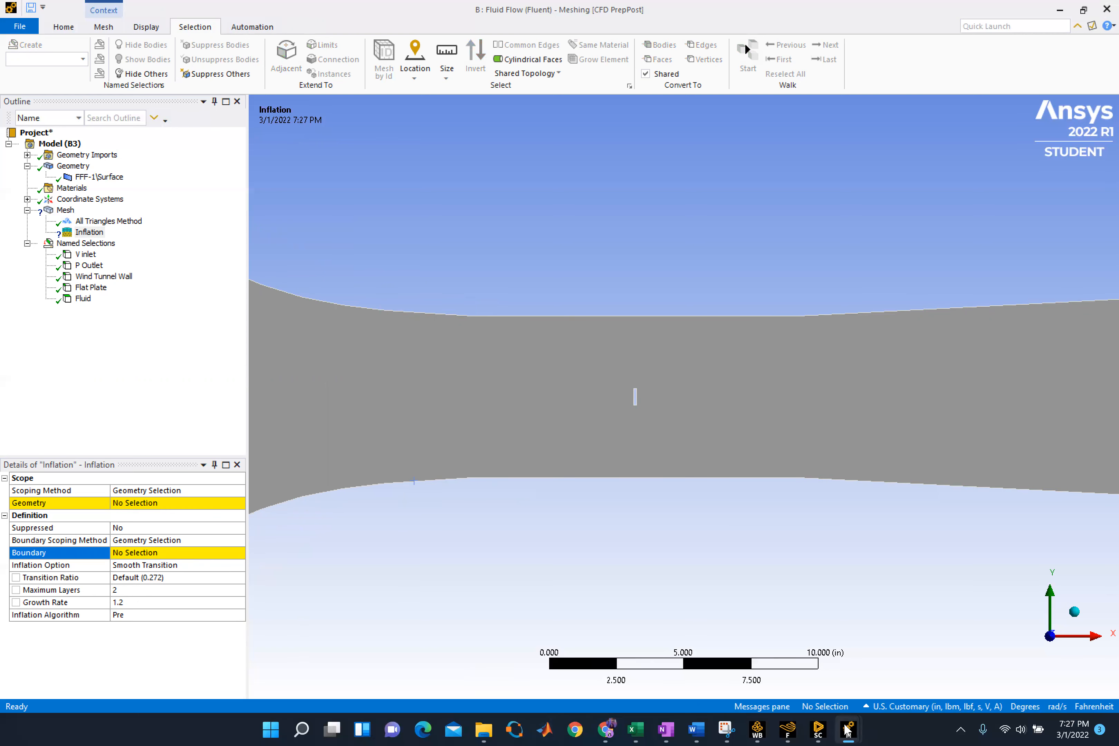
{"action": "mouse_move", "coordinate": [850, 730]}
{"action": "left_click", "coordinate": [904, 661]}
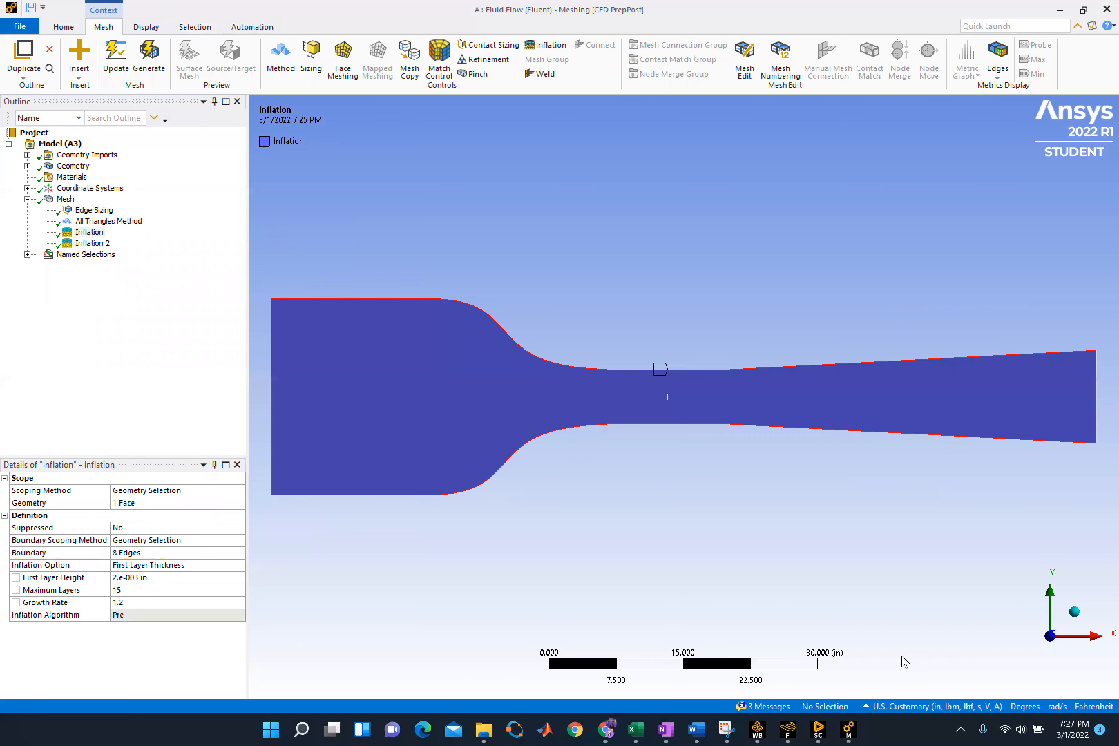
{"action": "left_click", "coordinate": [94, 233]}
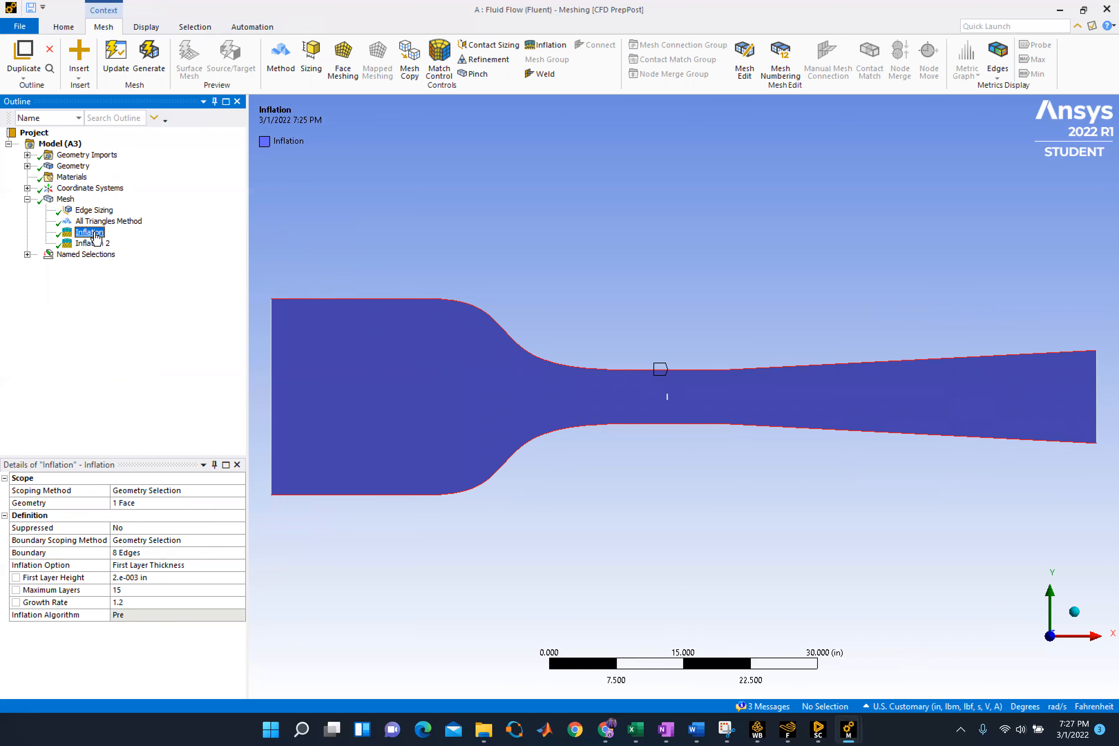
{"action": "right_click", "coordinate": [97, 237]}
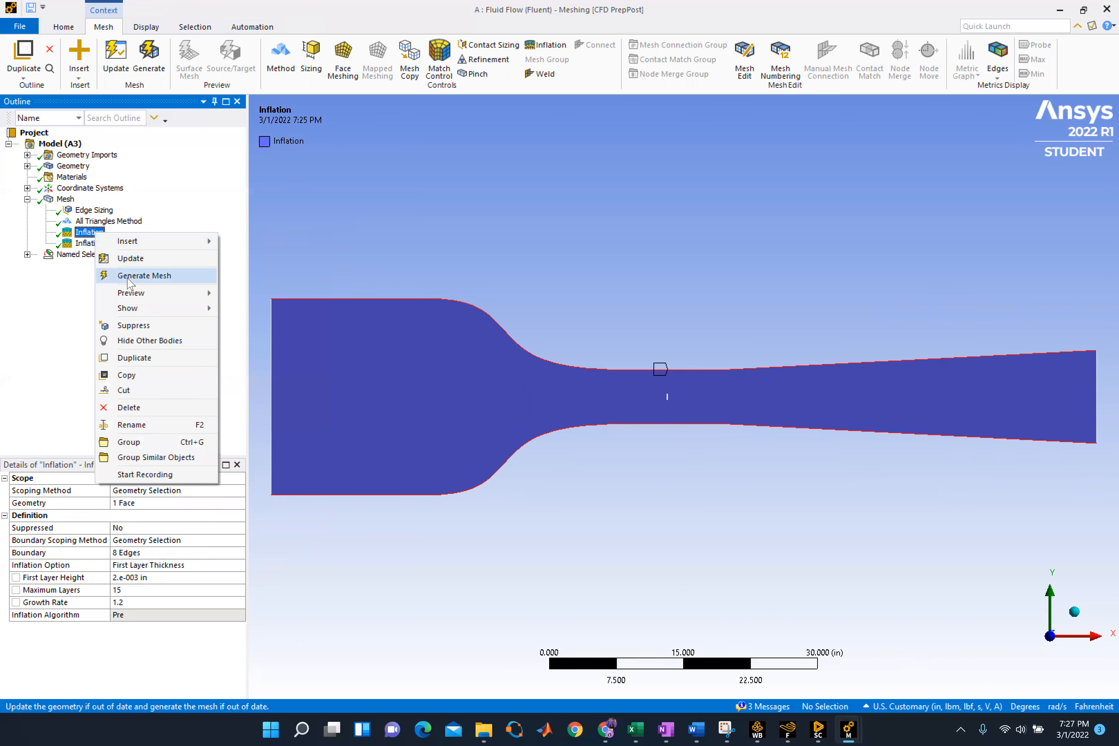
{"action": "left_click", "coordinate": [91, 237]}
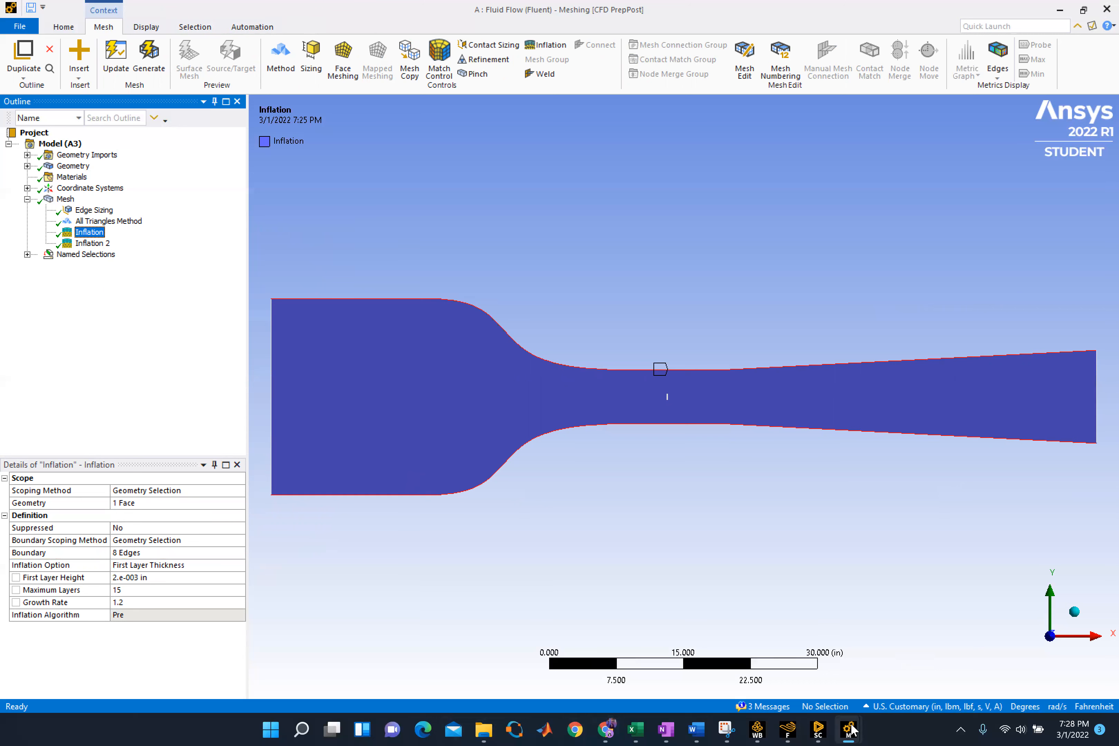
{"action": "mouse_move", "coordinate": [850, 730]}
{"action": "left_click", "coordinate": [774, 657]}
{"action": "key", "text": "F7"}
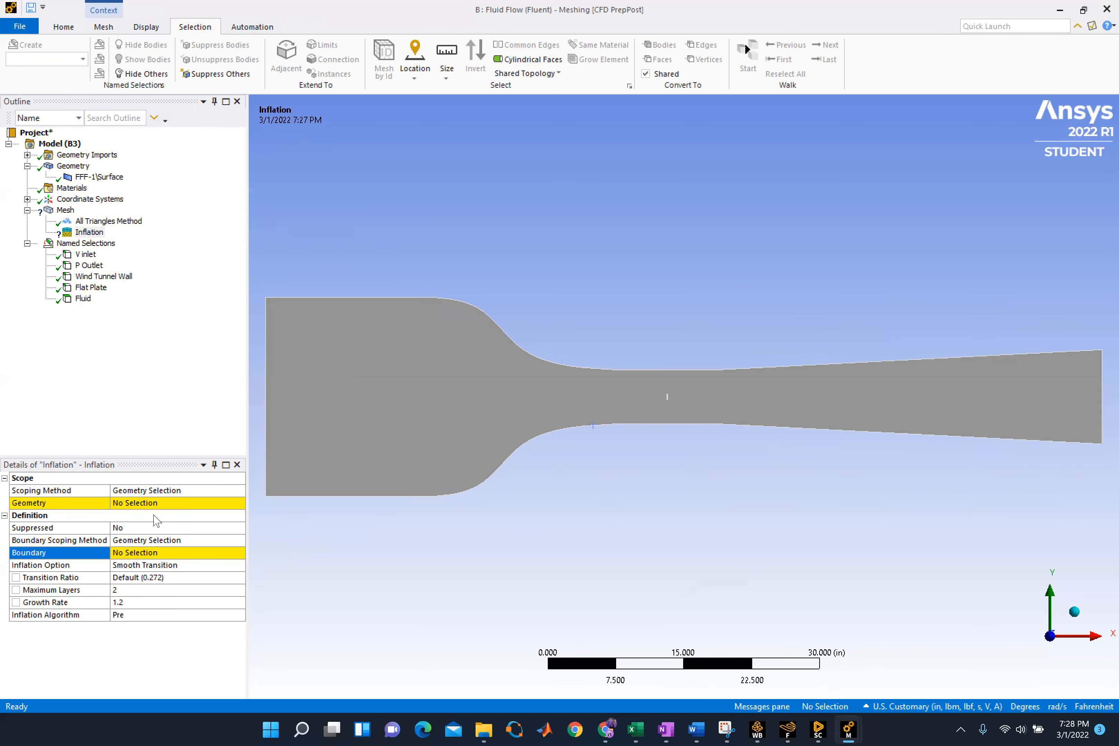
{"action": "left_click", "coordinate": [155, 502]}
{"action": "left_click", "coordinate": [337, 391]}
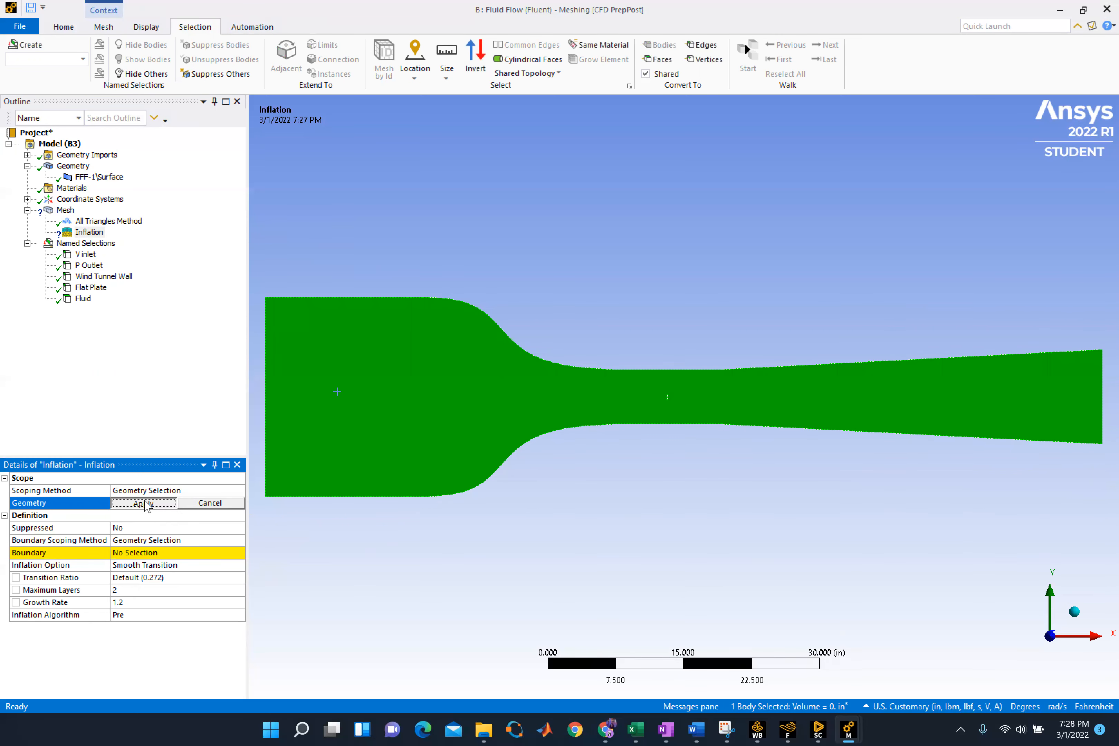
{"action": "left_click", "coordinate": [146, 503]}
Assign the four upper and four lower wall edges as the inflation's boundary
{"action": "left_click", "coordinate": [143, 554]}
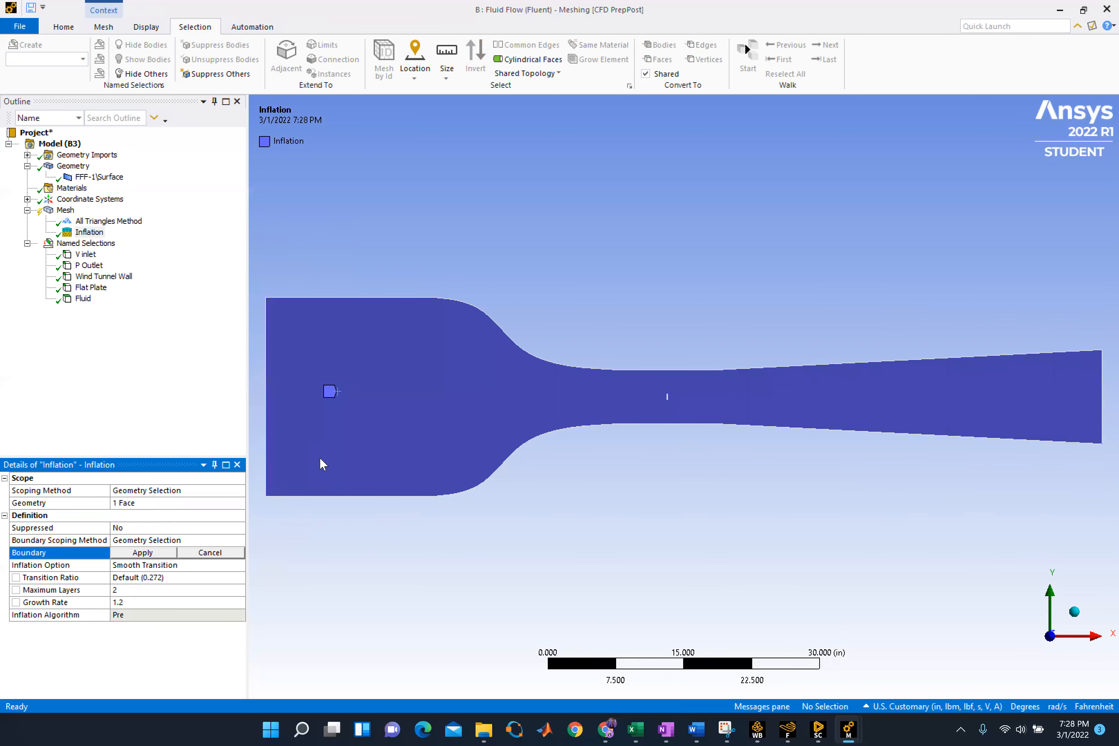
{"action": "left_click", "coordinate": [413, 297]}
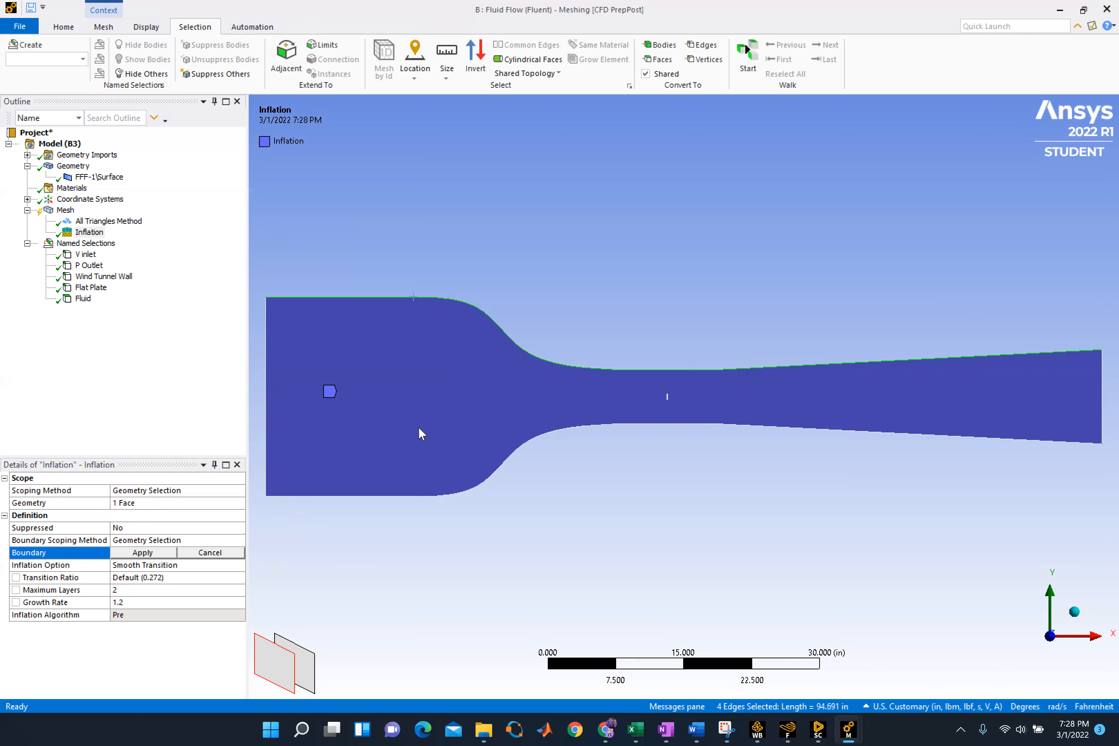
{"action": "left_click", "coordinate": [417, 503], "text": "ctrl"}
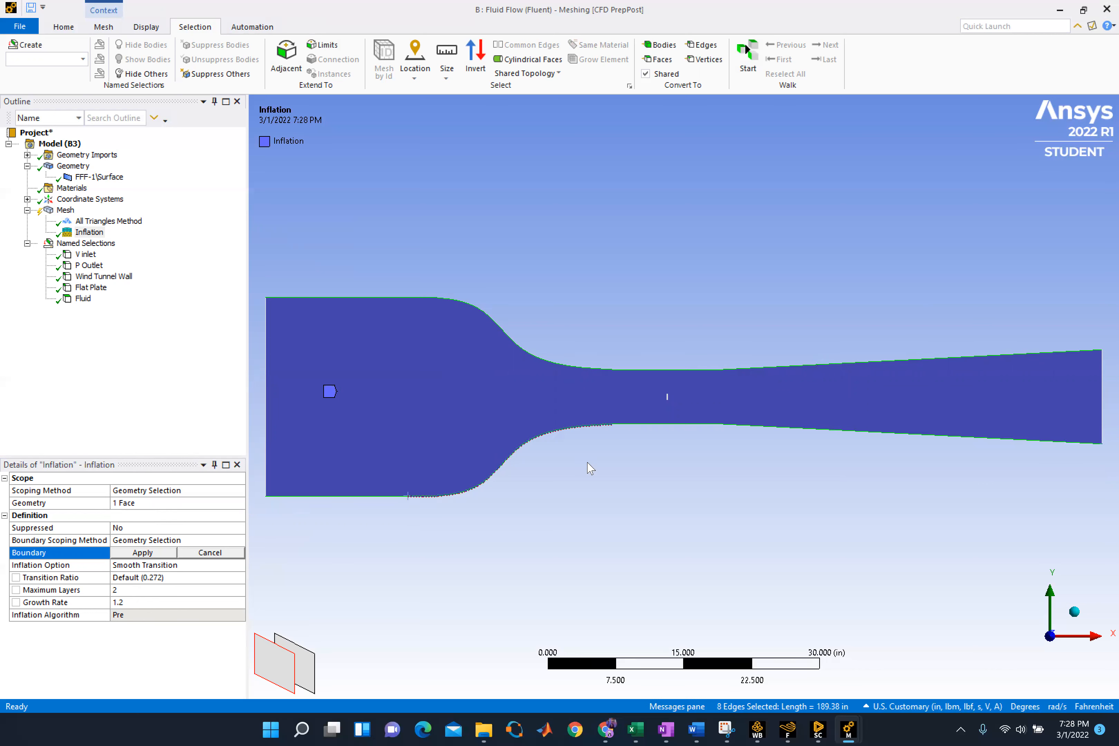
{"action": "left_click", "coordinate": [127, 555]}
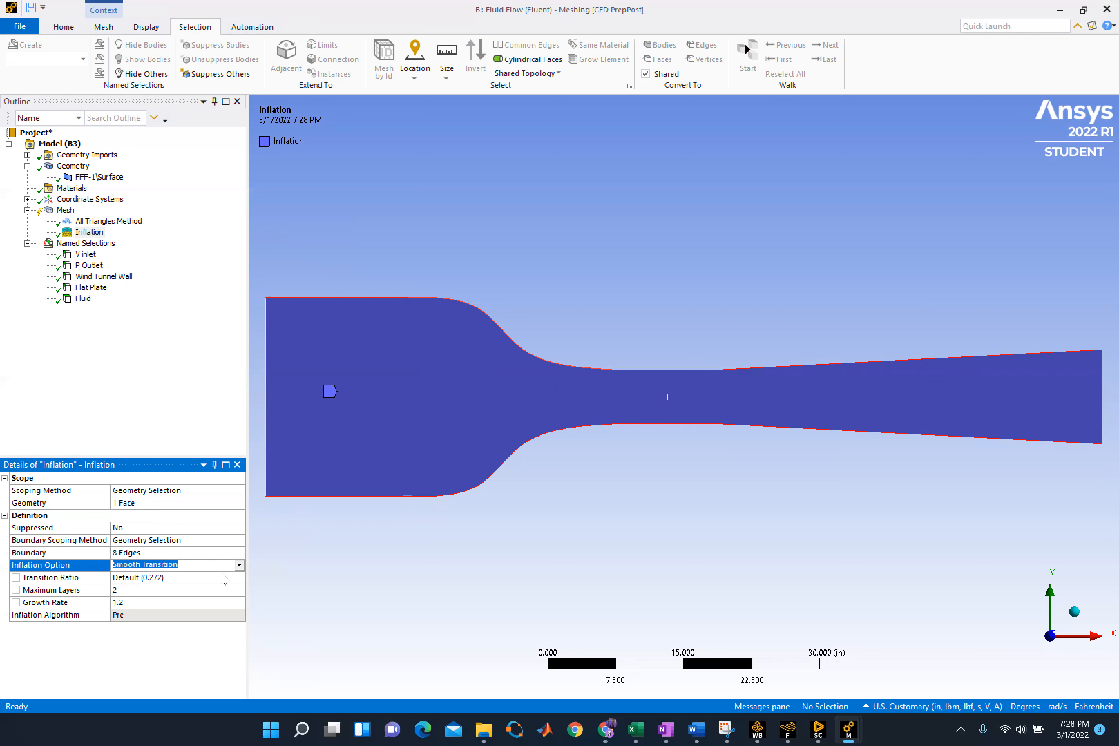
Set the inflation option to First Layer Thickness
{"action": "left_click", "coordinate": [238, 565]}
{"action": "left_click", "coordinate": [159, 584]}
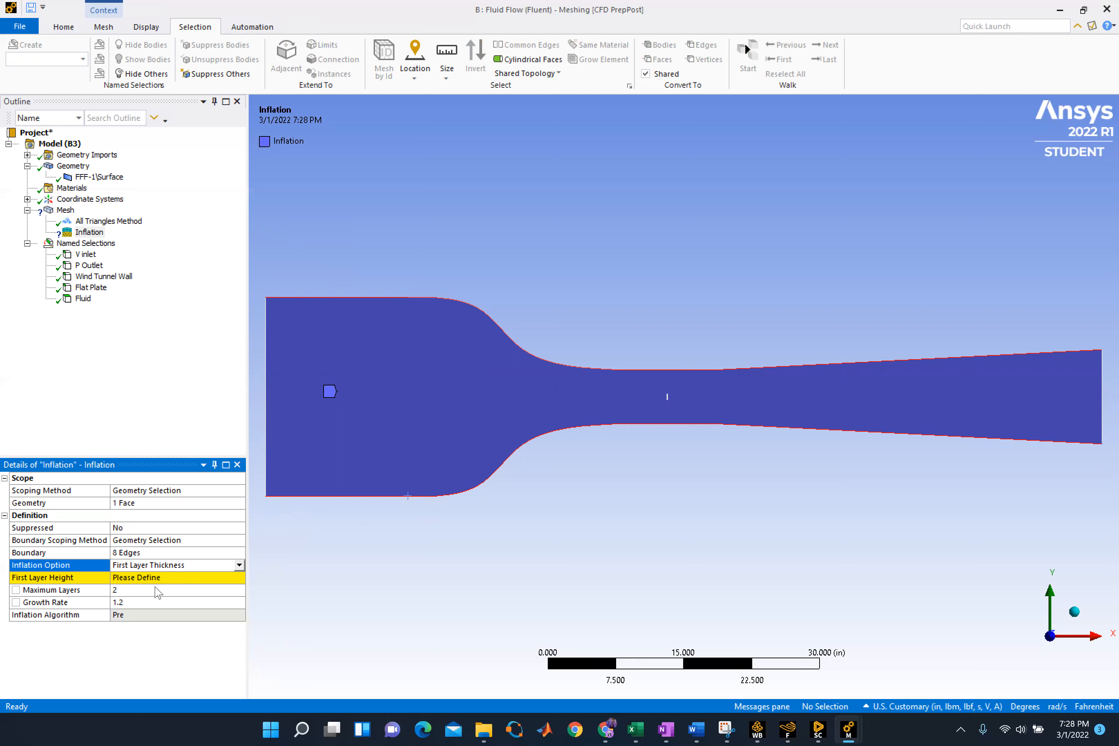
{"action": "left_click", "coordinate": [150, 579]}
{"action": "type", "text": "0"}
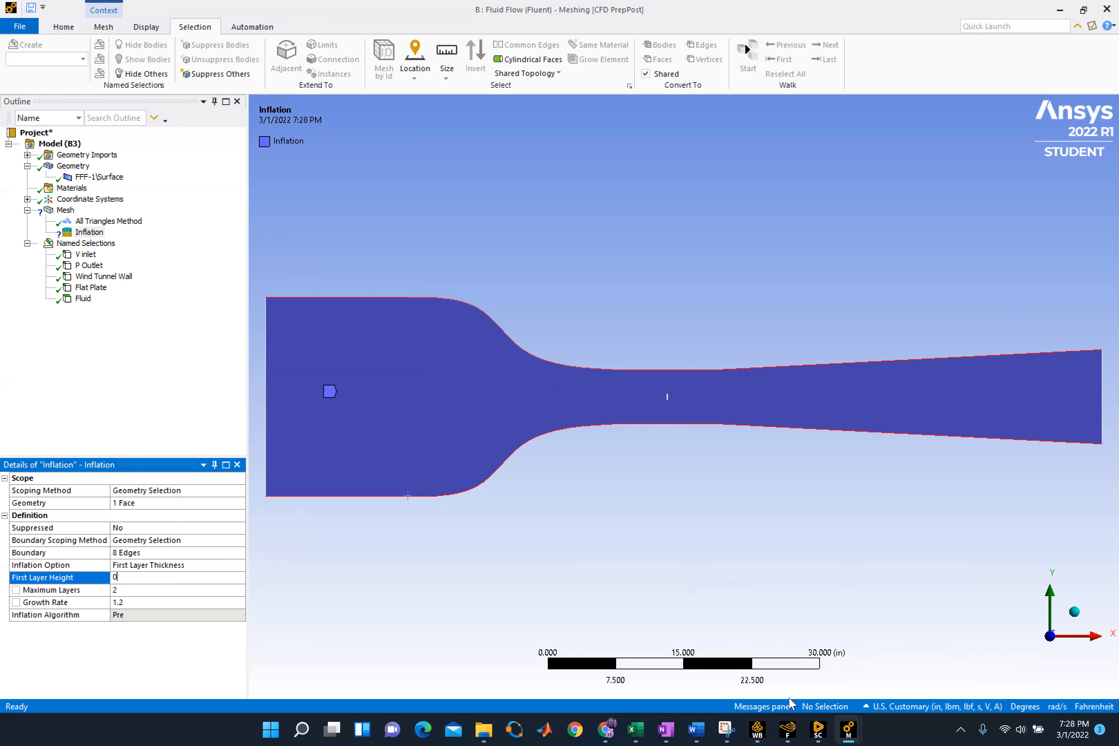
Check system A's inflation layer settings for reference and set system B's first layer height to 1.5e-003 in
{"action": "left_click", "coordinate": [848, 725]}
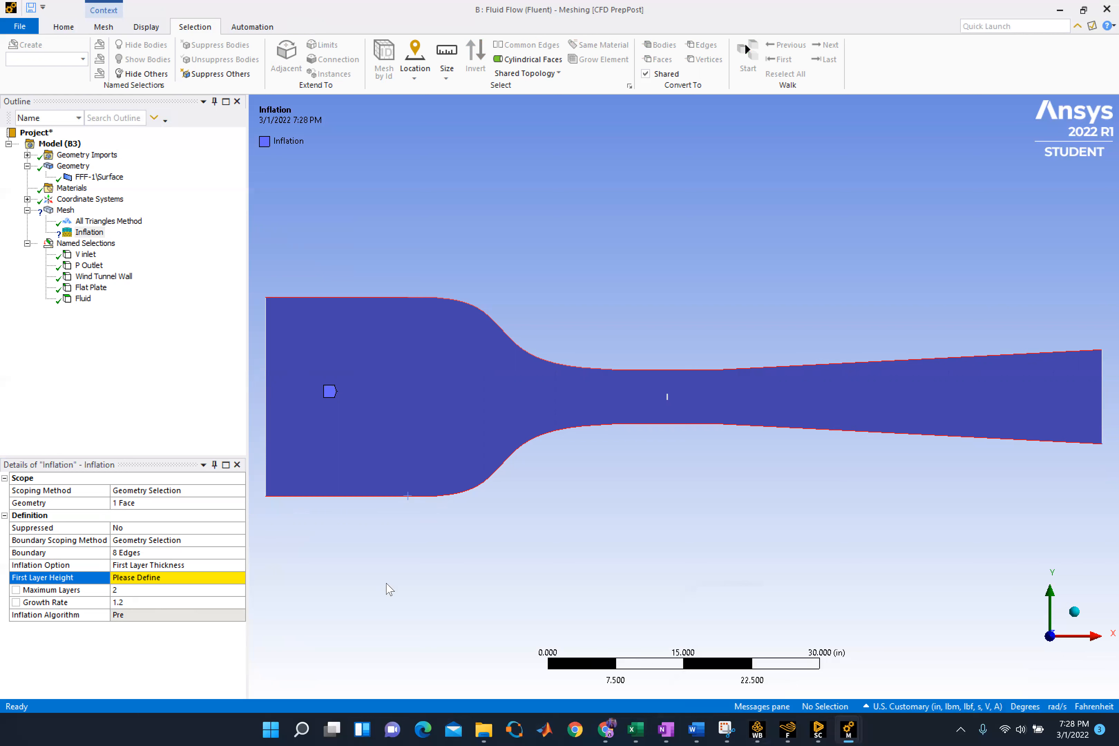
{"action": "mouse_move", "coordinate": [849, 728]}
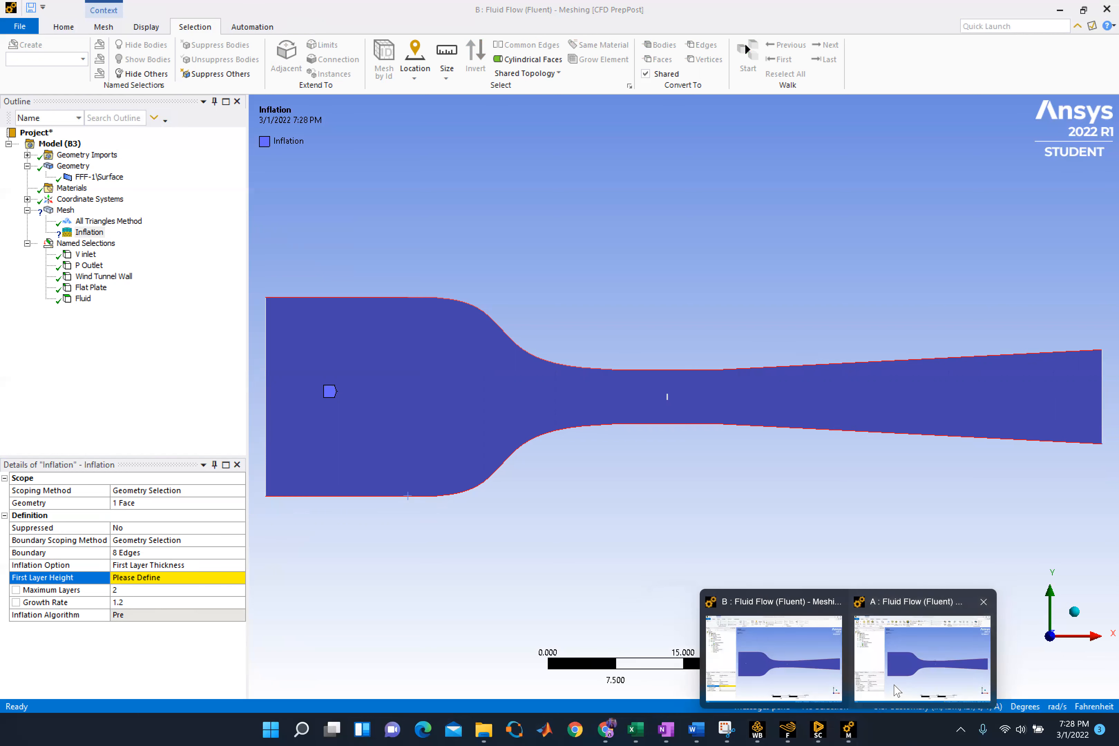
{"action": "left_click", "coordinate": [897, 690]}
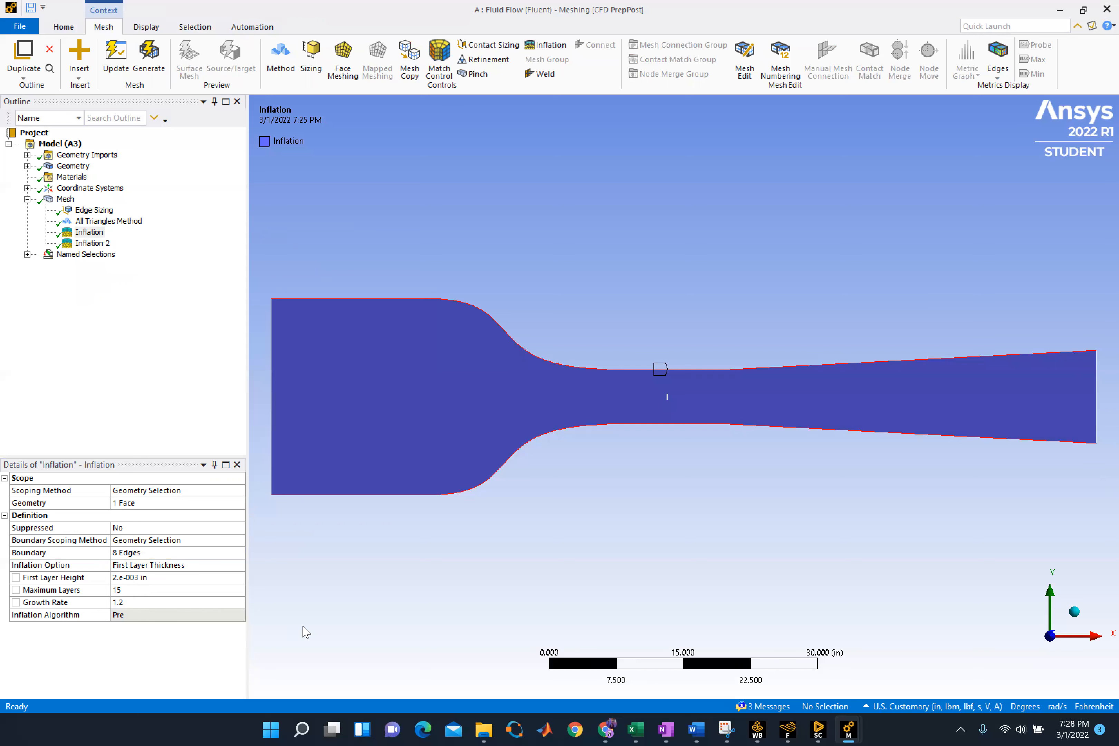
{"action": "mouse_move", "coordinate": [849, 727]}
{"action": "left_click", "coordinate": [818, 693]}
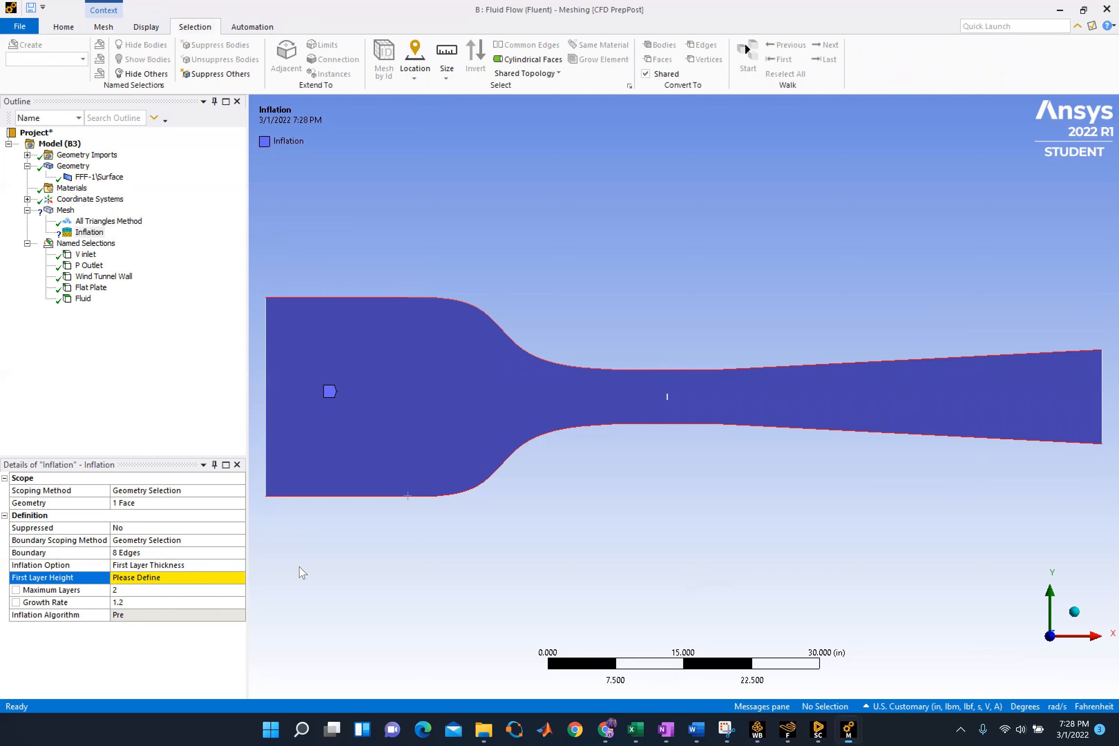
{"action": "left_click", "coordinate": [186, 582]}
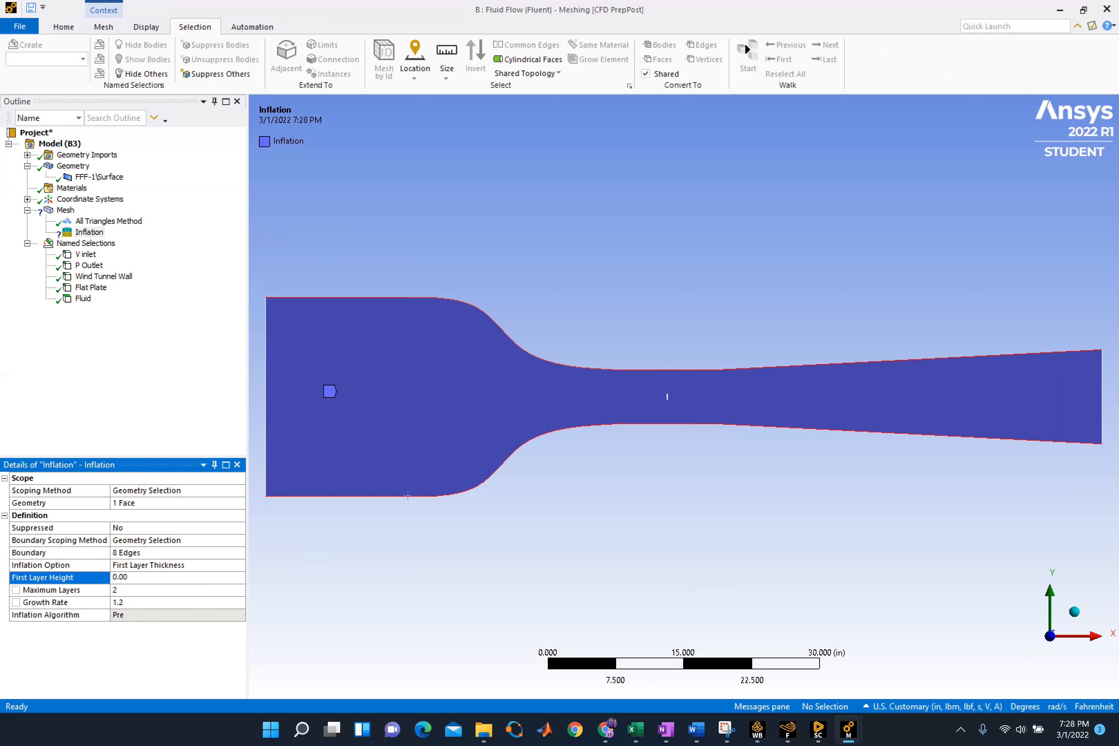
{"action": "key", "text": "Return"}
Set the wall inflation's maximum layers to 15 and its growth rate to 1.02
{"action": "left_click", "coordinate": [96, 591]}
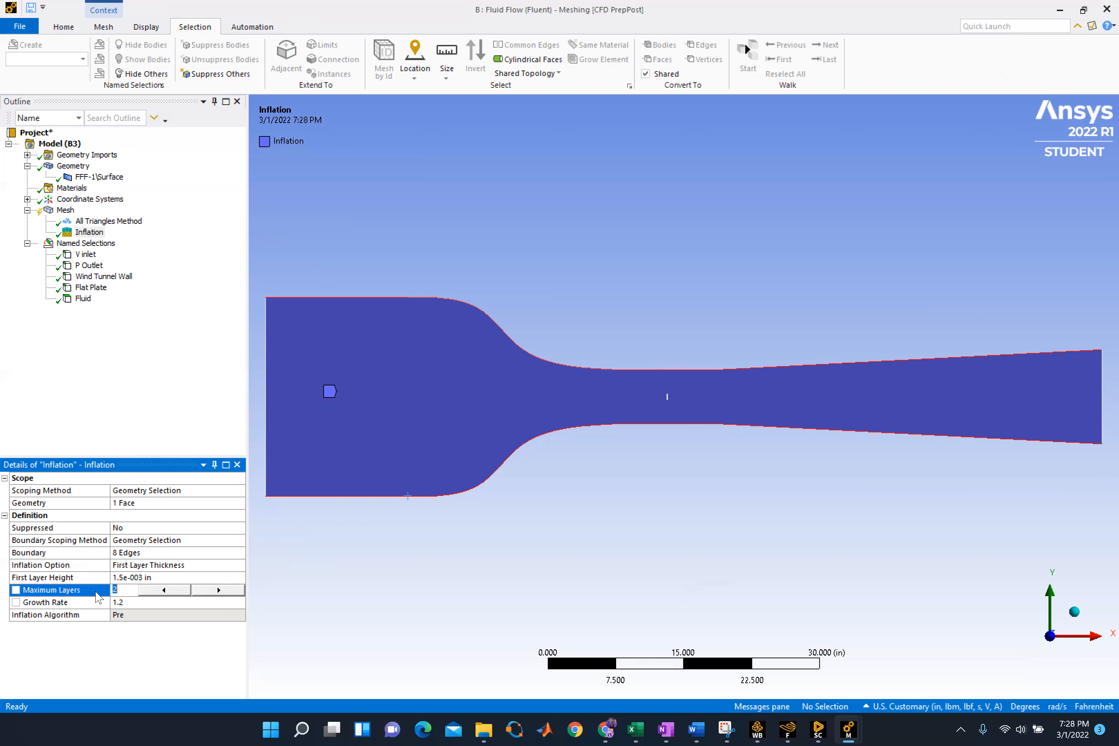
{"action": "key", "text": "Return"}
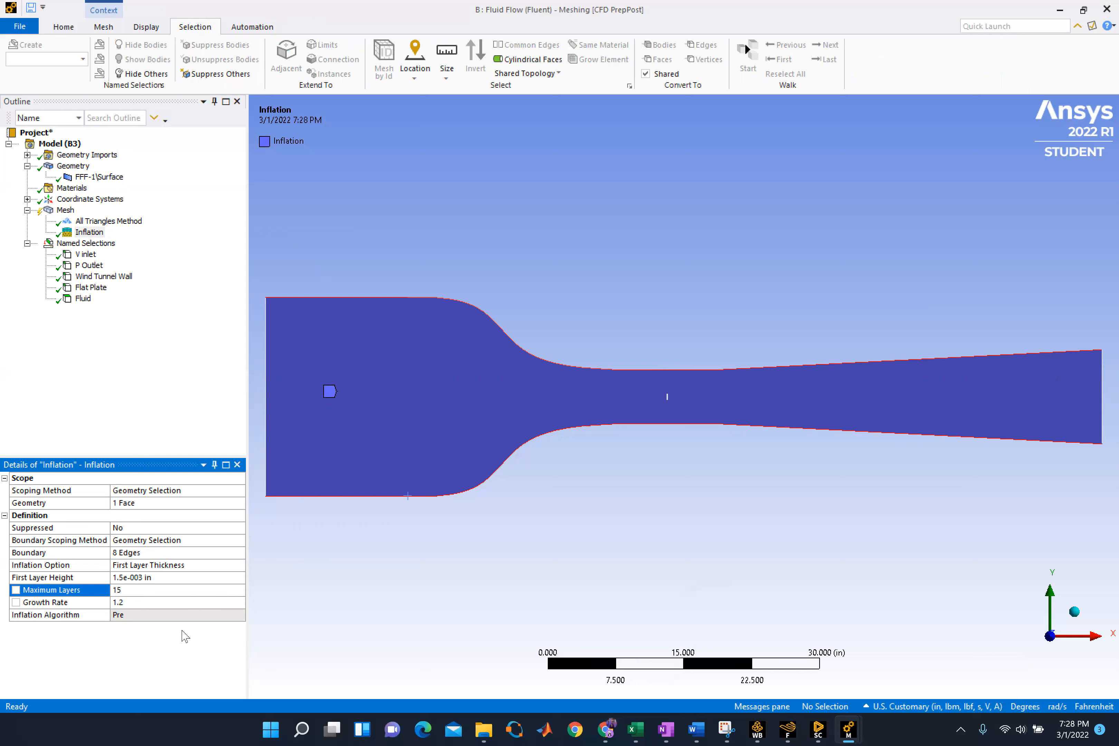
{"action": "left_click", "coordinate": [124, 601]}
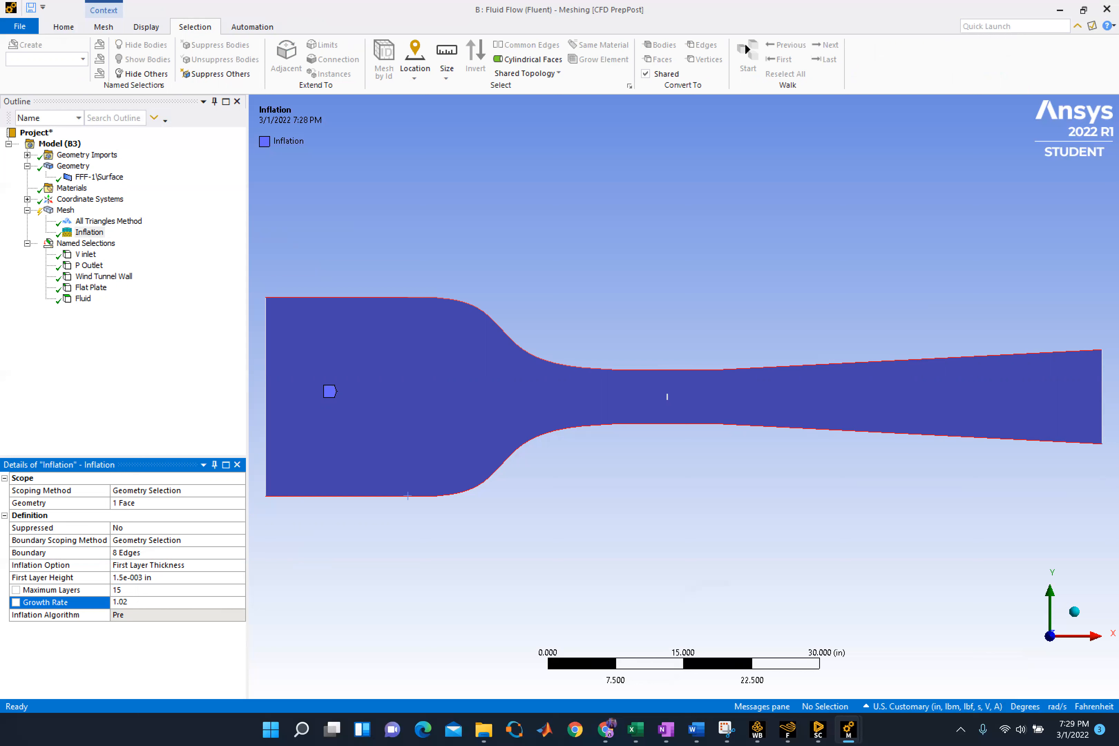
{"action": "key", "text": "Return"}
Insert a second inflation in the mesh and scope its geometry to the wind tunnel face
{"action": "left_click", "coordinate": [63, 211]}
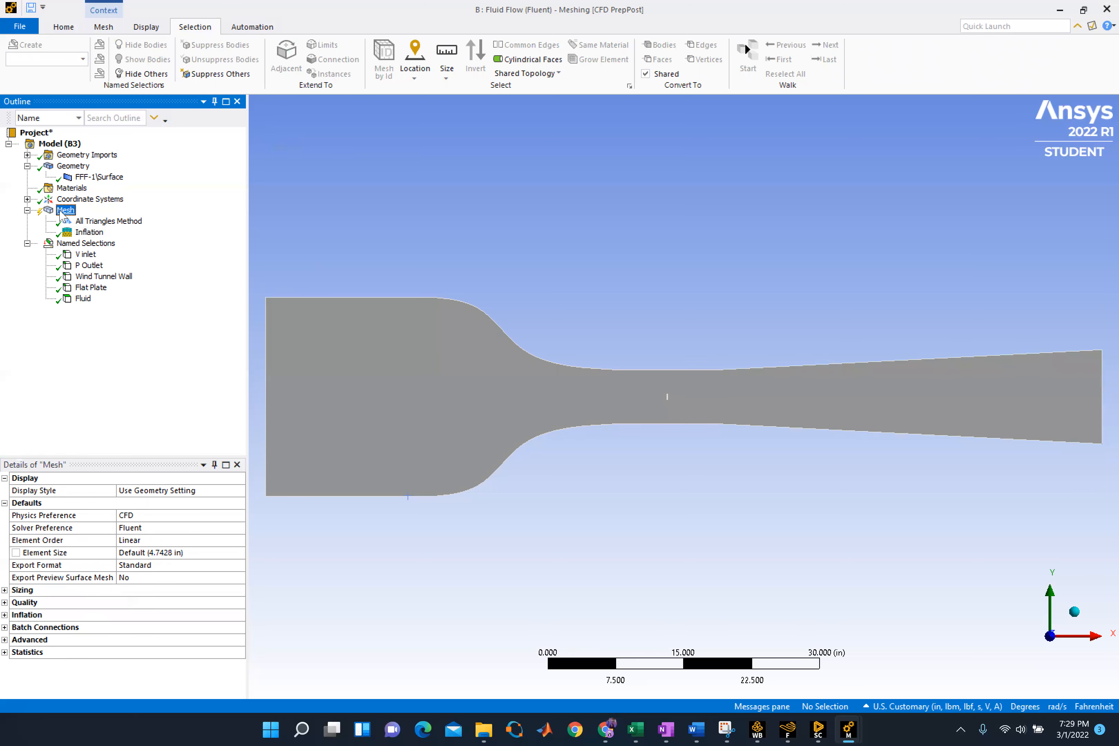
{"action": "right_click", "coordinate": [62, 212]}
{"action": "mouse_move", "coordinate": [137, 219]}
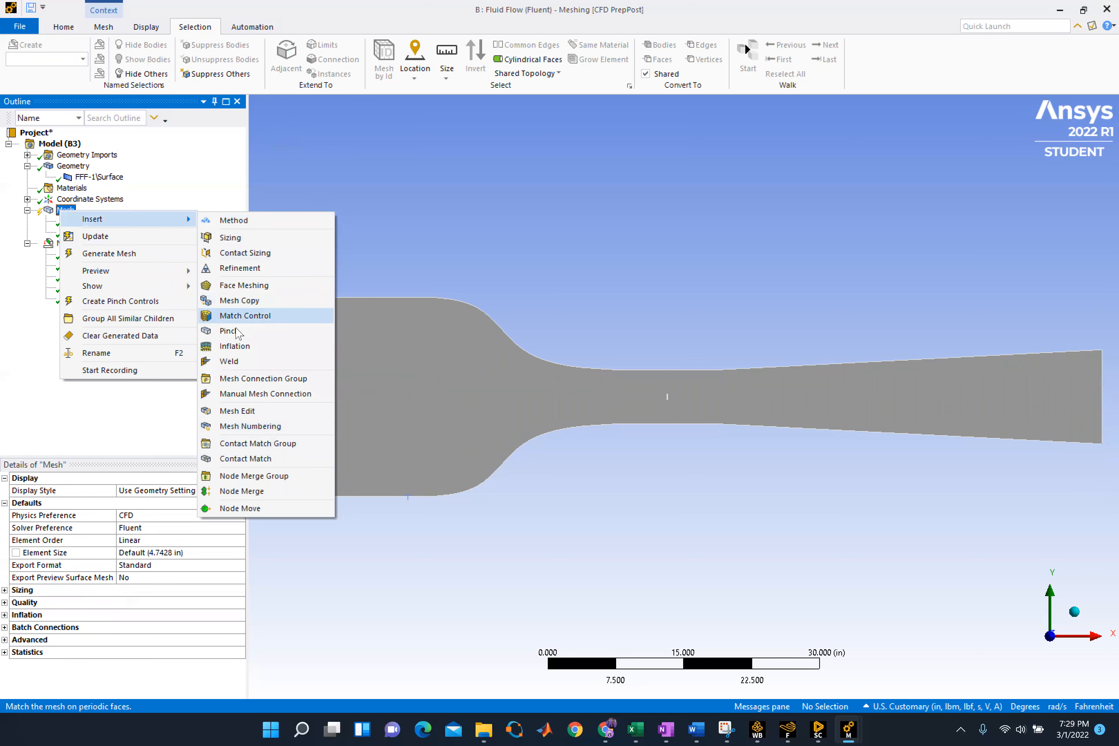
{"action": "left_click", "coordinate": [233, 347]}
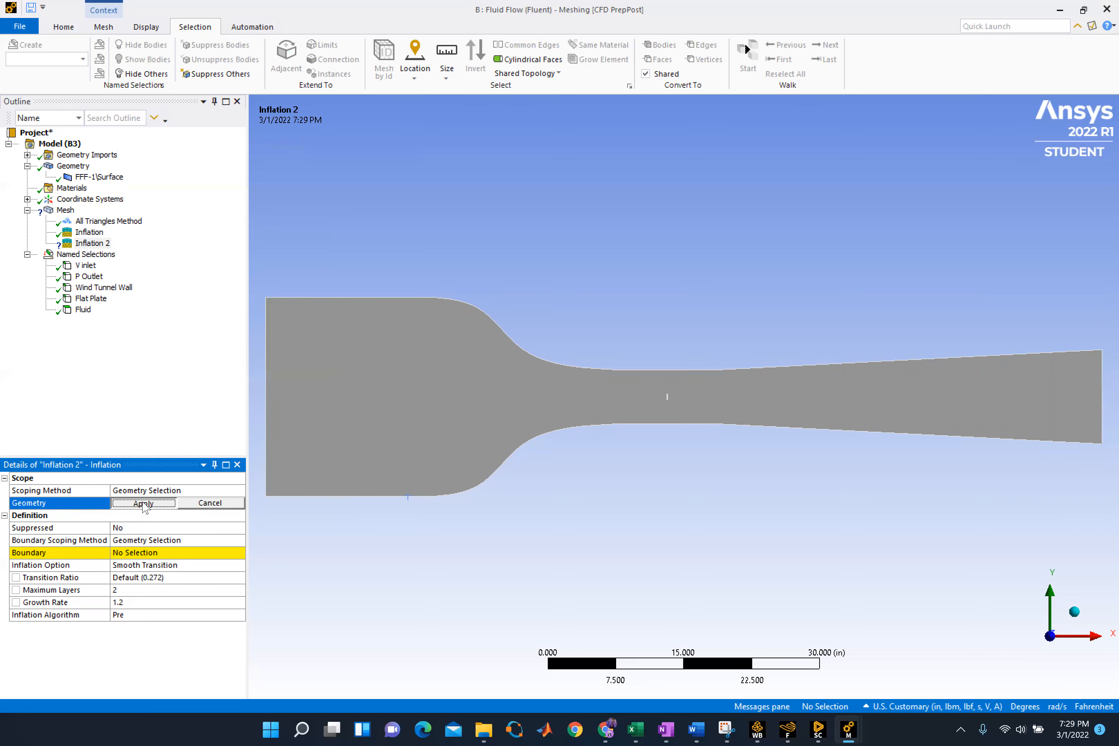
{"action": "left_click", "coordinate": [350, 440]}
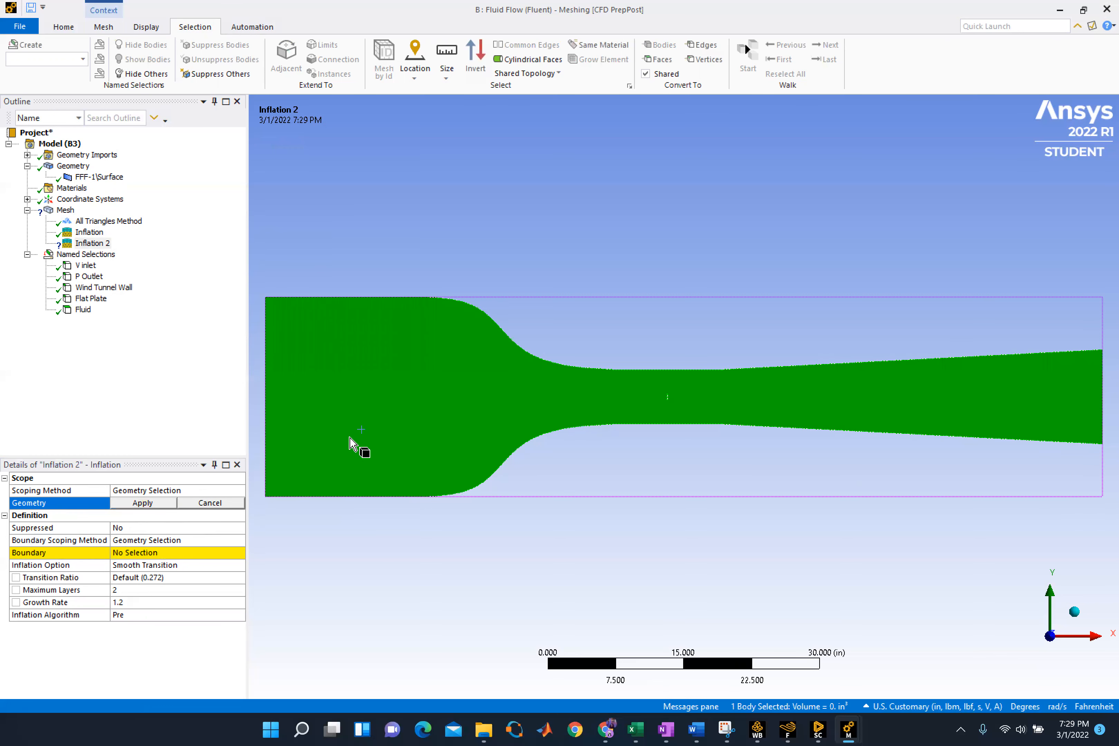
{"action": "left_click", "coordinate": [141, 503]}
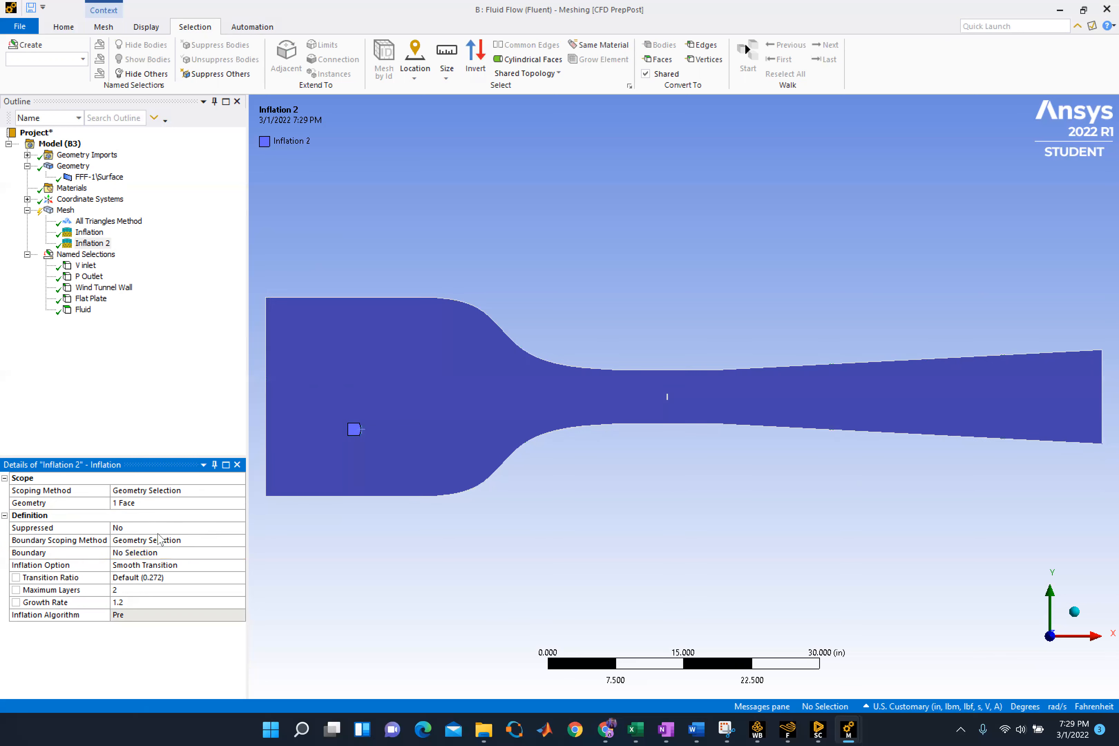
Assign the four edges of the small flat plate cutout as the second inflation's boundary
{"action": "left_click", "coordinate": [144, 553]}
{"action": "scroll", "coordinate": [669, 410], "scroll_direction": "down", "scroll_amount": 1}
{"action": "scroll", "coordinate": [672, 411], "scroll_direction": "up", "scroll_amount": 3}
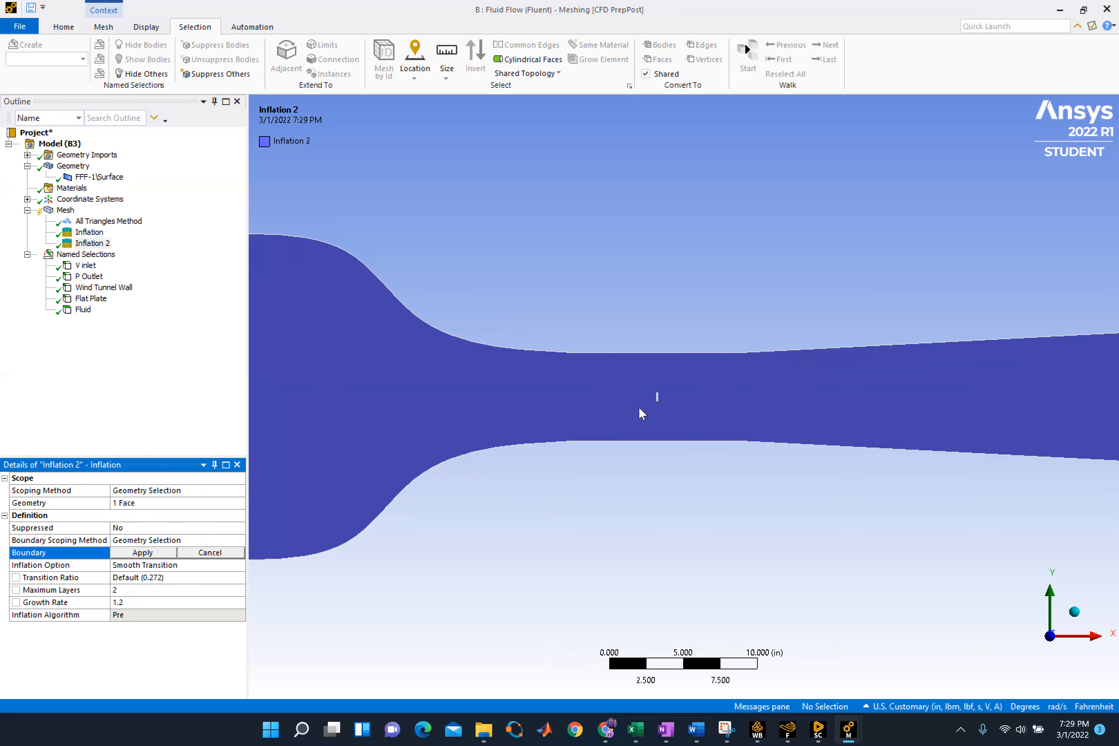
{"action": "scroll", "coordinate": [638, 406], "scroll_direction": "up", "scroll_amount": 8}
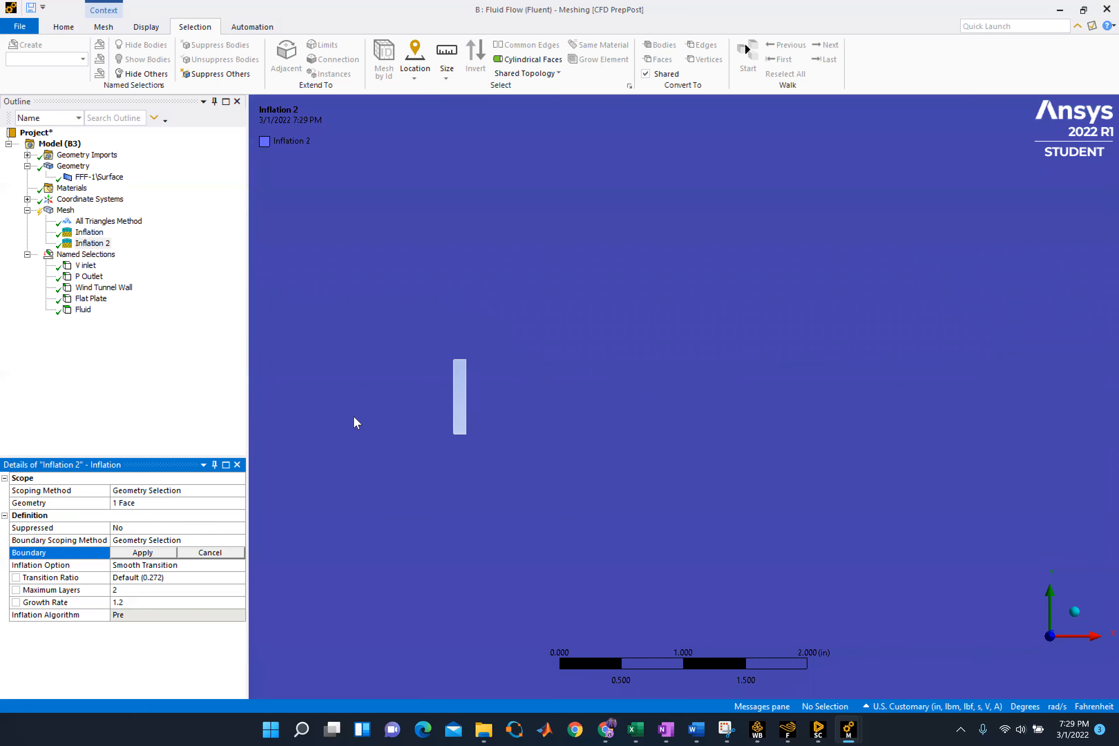
{"action": "scroll", "coordinate": [417, 450], "scroll_direction": "up", "scroll_amount": 1}
{"action": "left_click", "coordinate": [423, 432]}
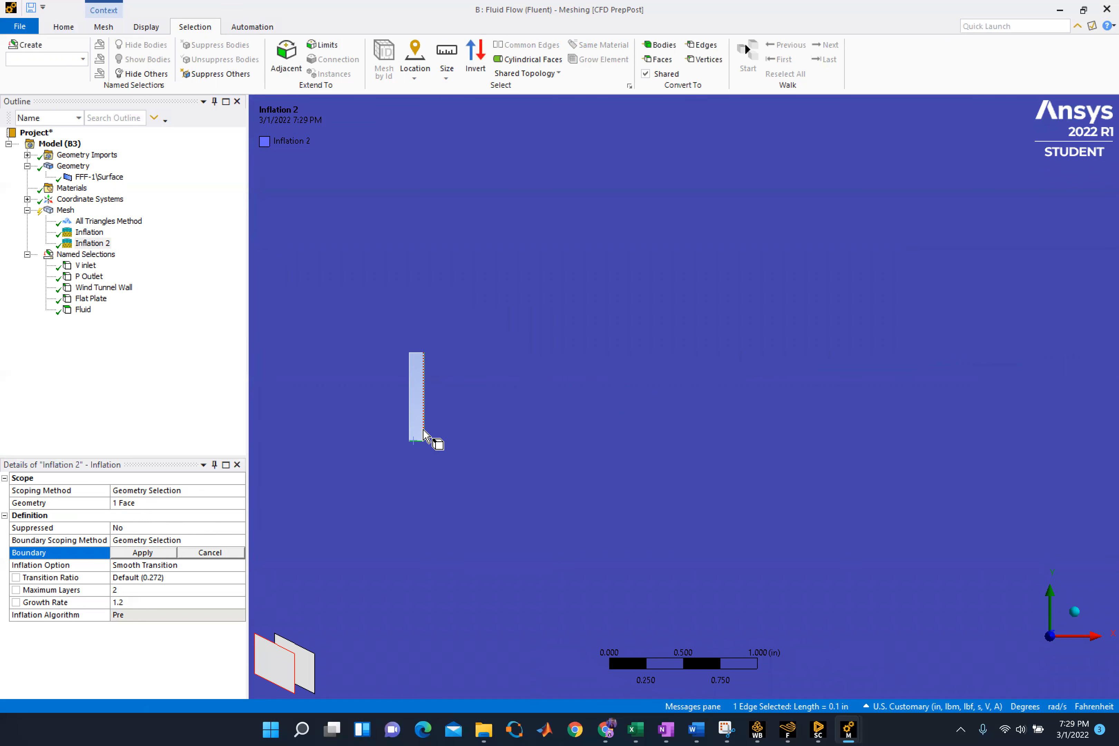
{"action": "left_click", "coordinate": [423, 430], "text": "ctrl"}
{"action": "left_click", "coordinate": [409, 432], "text": "ctrl"}
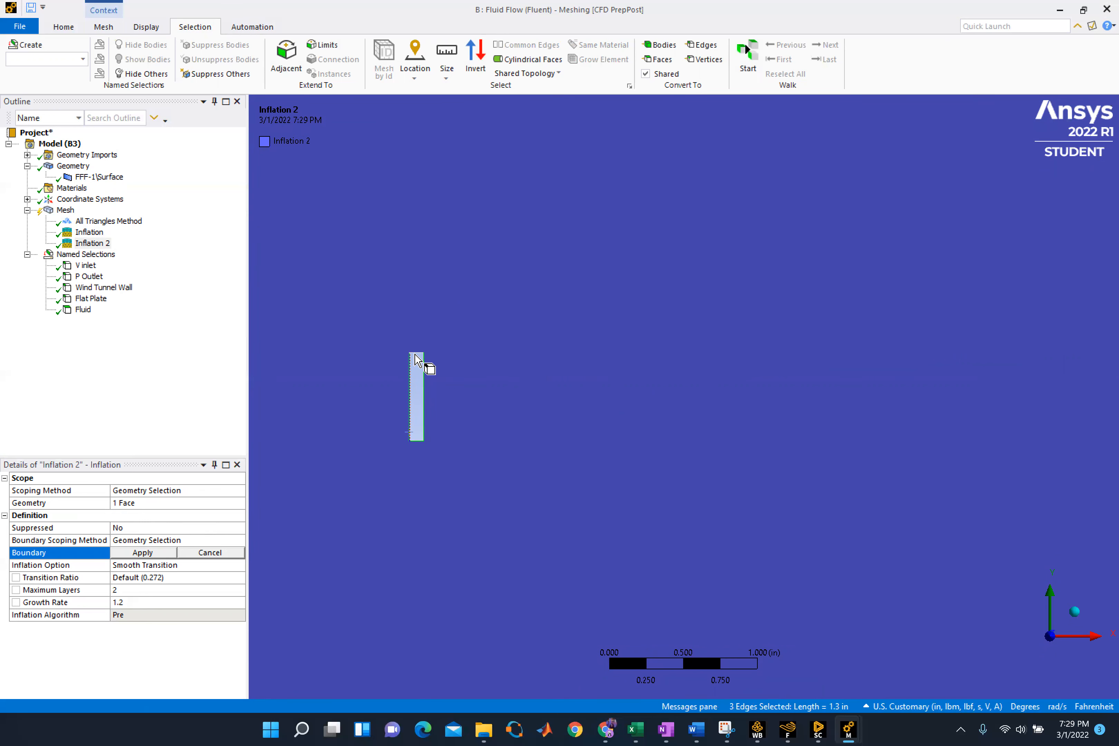
{"action": "scroll", "coordinate": [425, 370], "scroll_direction": "up", "scroll_amount": 1}
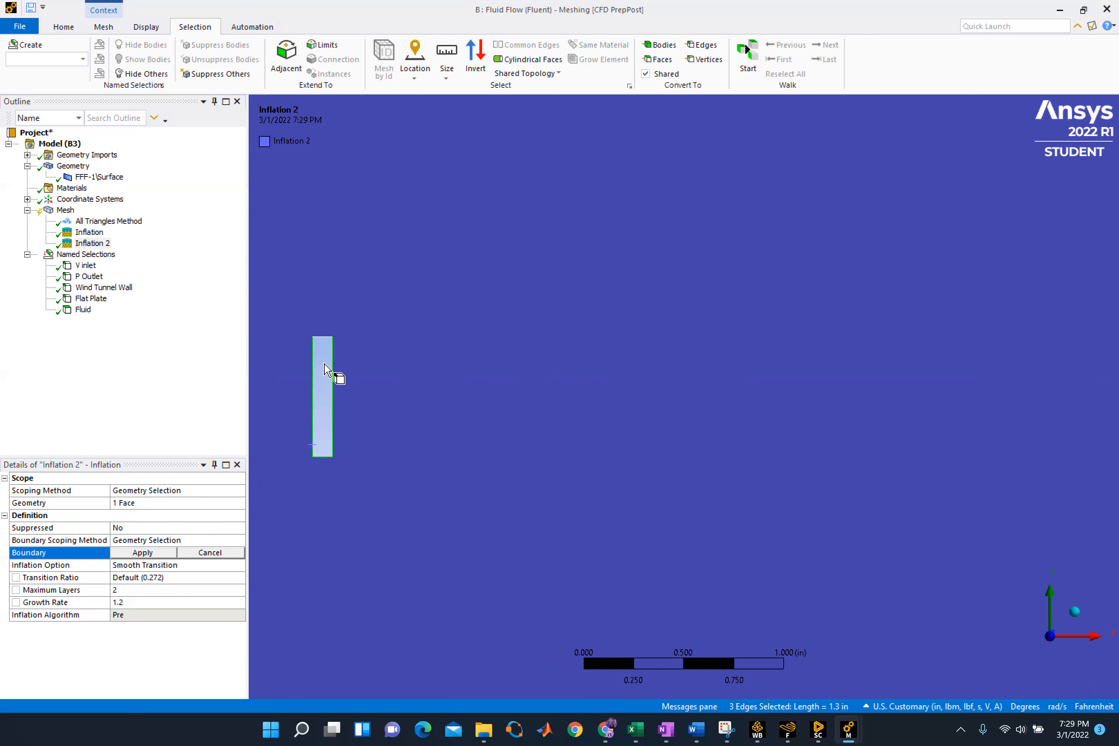
{"action": "left_click", "coordinate": [321, 334], "text": "ctrl"}
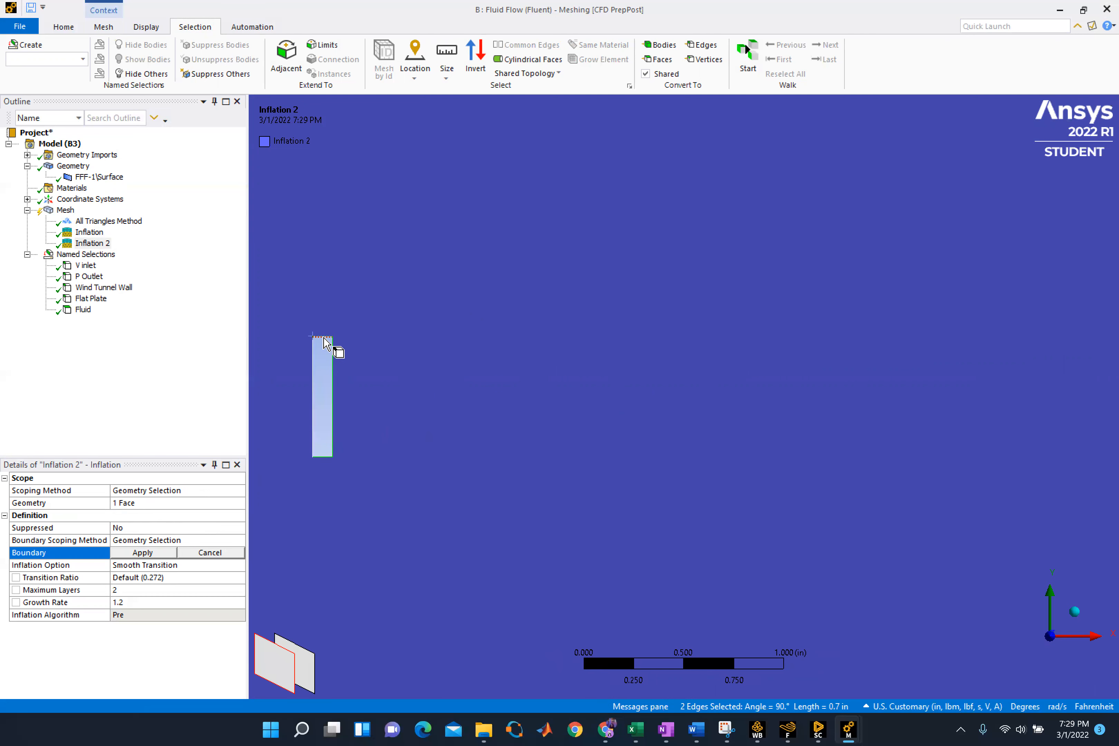
{"action": "left_click", "coordinate": [323, 335], "text": "ctrl"}
{"action": "left_click", "coordinate": [312, 362], "text": "ctrl"}
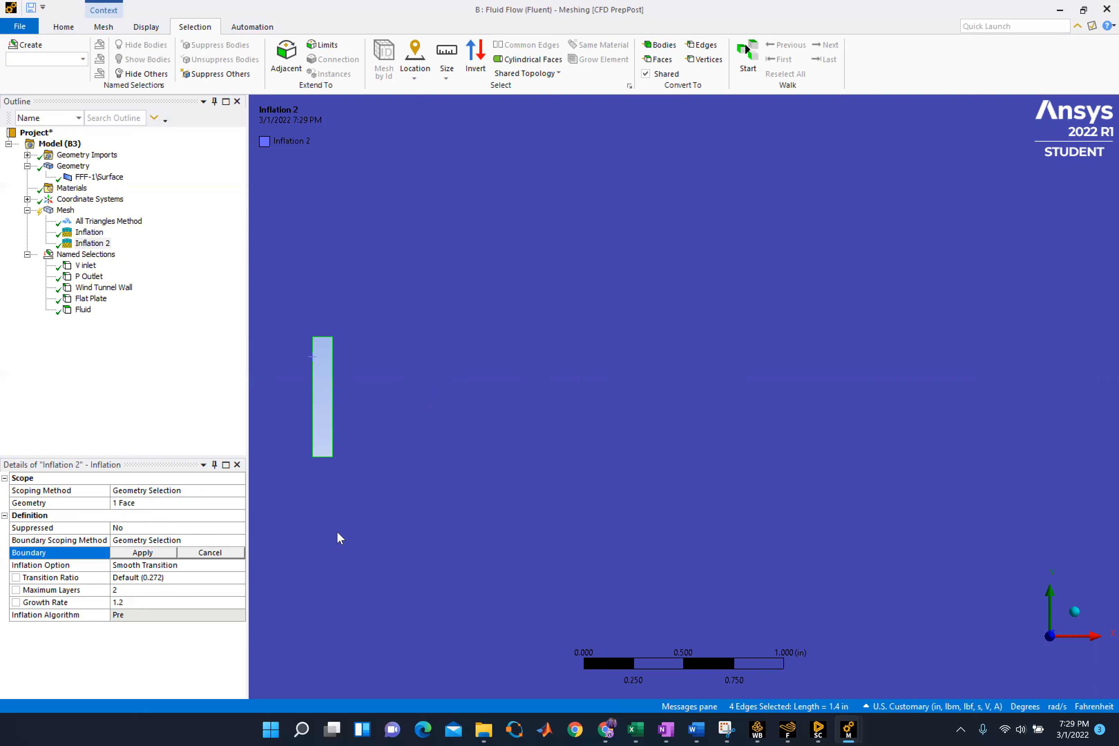
{"action": "left_click", "coordinate": [145, 552]}
Set the second inflation's option to First Layer Thickness with a first layer height of 1.e-004 in
{"action": "left_click", "coordinate": [174, 565]}
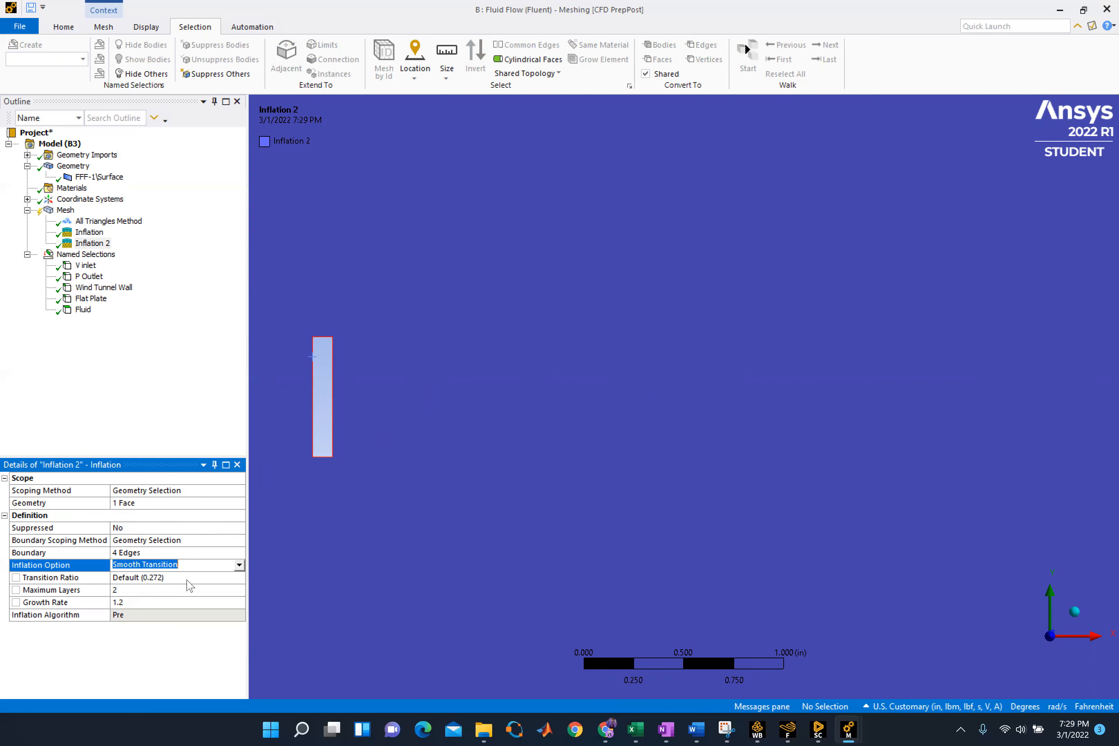
{"action": "left_click", "coordinate": [176, 565]}
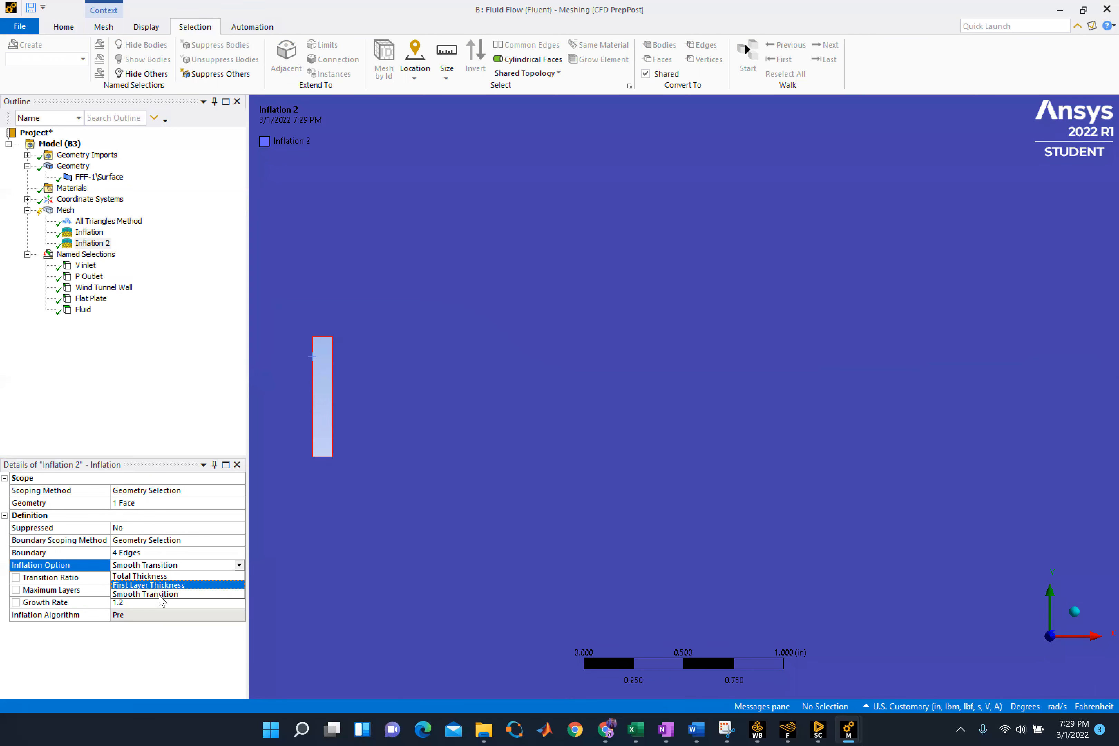
{"action": "left_click", "coordinate": [153, 585]}
{"action": "left_click", "coordinate": [153, 576]}
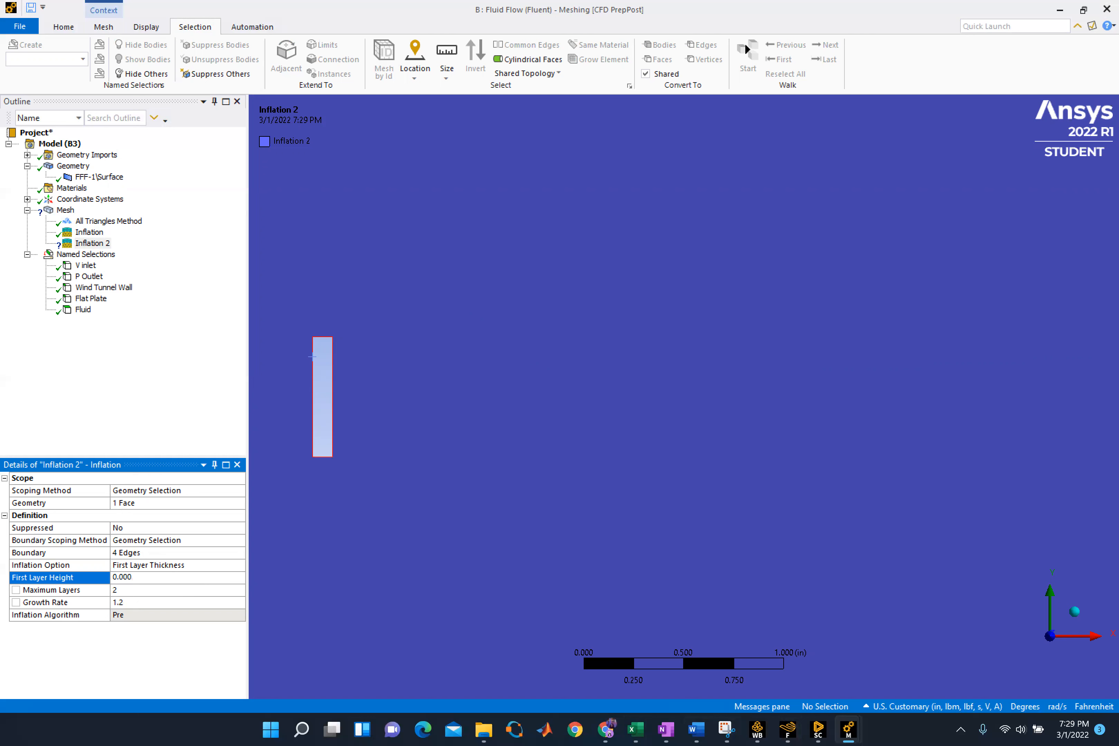
{"action": "key", "text": "Return"}
Set the second inflation's maximum layers to 20
{"action": "left_click", "coordinate": [118, 590]}
{"action": "type", "text": "2"}
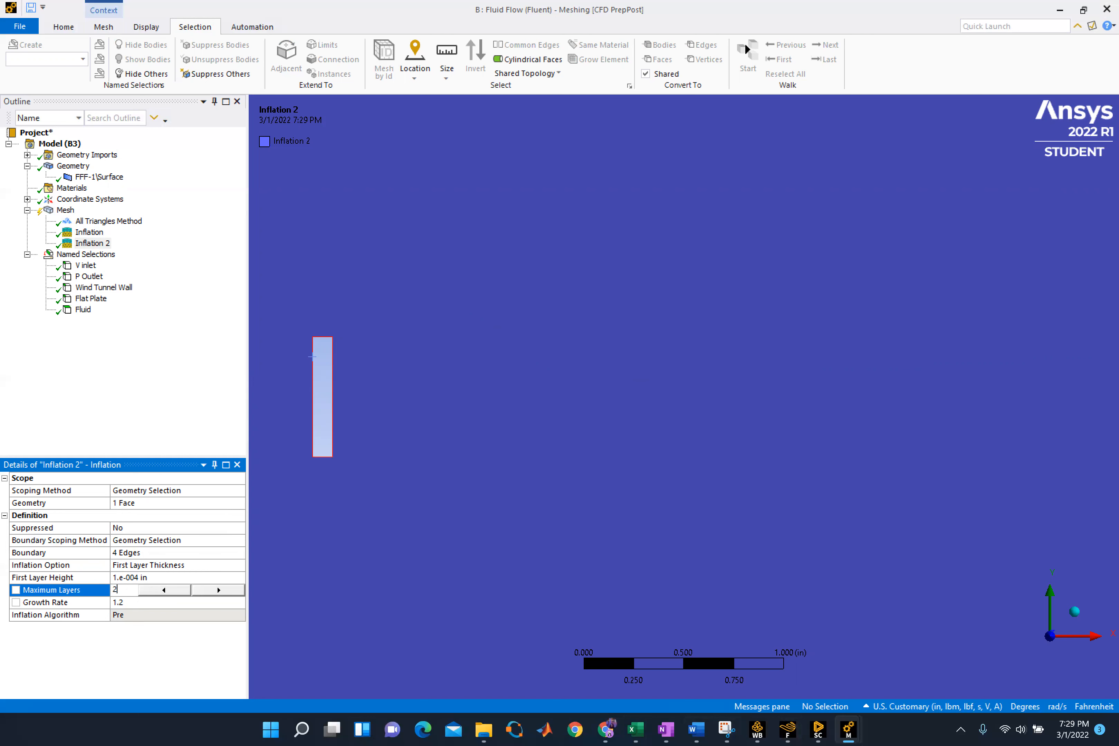
{"action": "key", "text": "Return"}
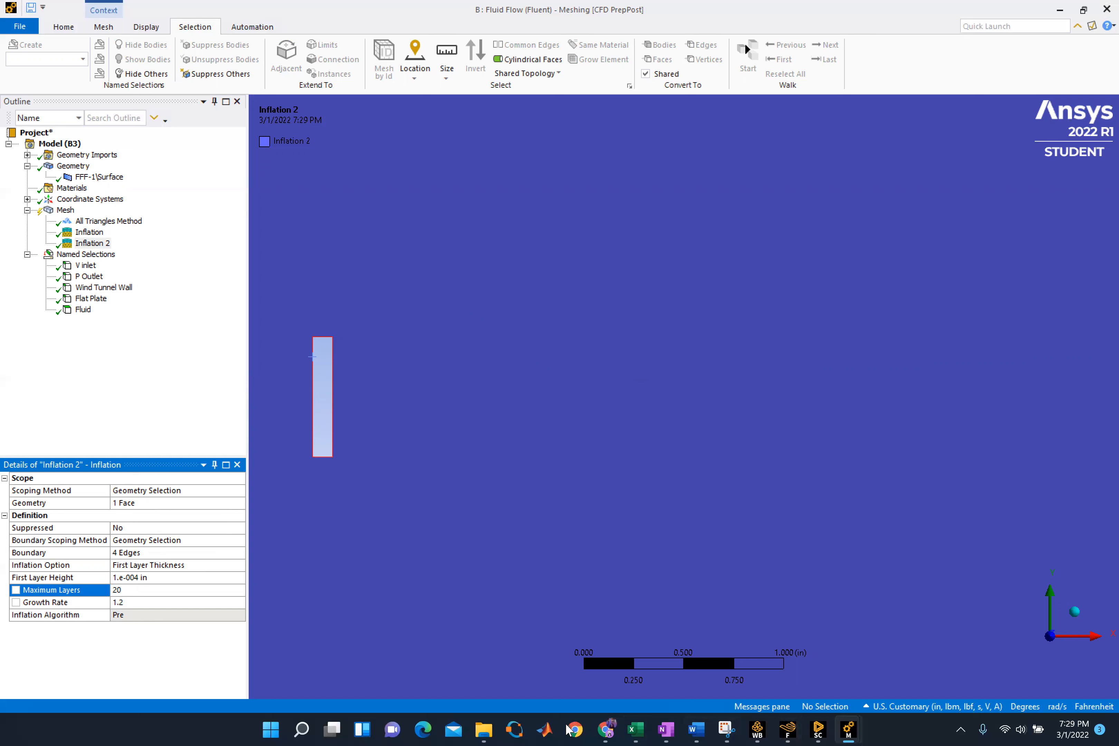
Insert a sizing control in system B's mesh
{"action": "scroll", "coordinate": [360, 479], "scroll_direction": "up", "scroll_amount": 4}
{"action": "scroll", "coordinate": [354, 483], "scroll_direction": "down", "scroll_amount": 3}
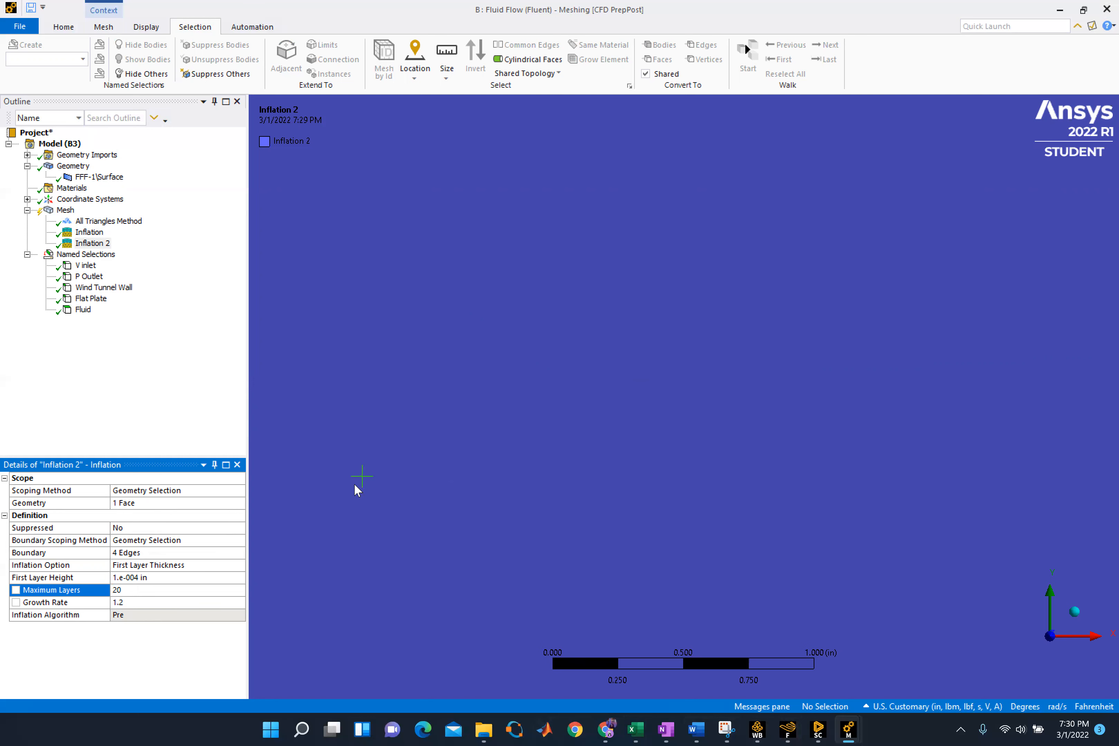
{"action": "scroll", "coordinate": [345, 481], "scroll_direction": "down", "scroll_amount": 6}
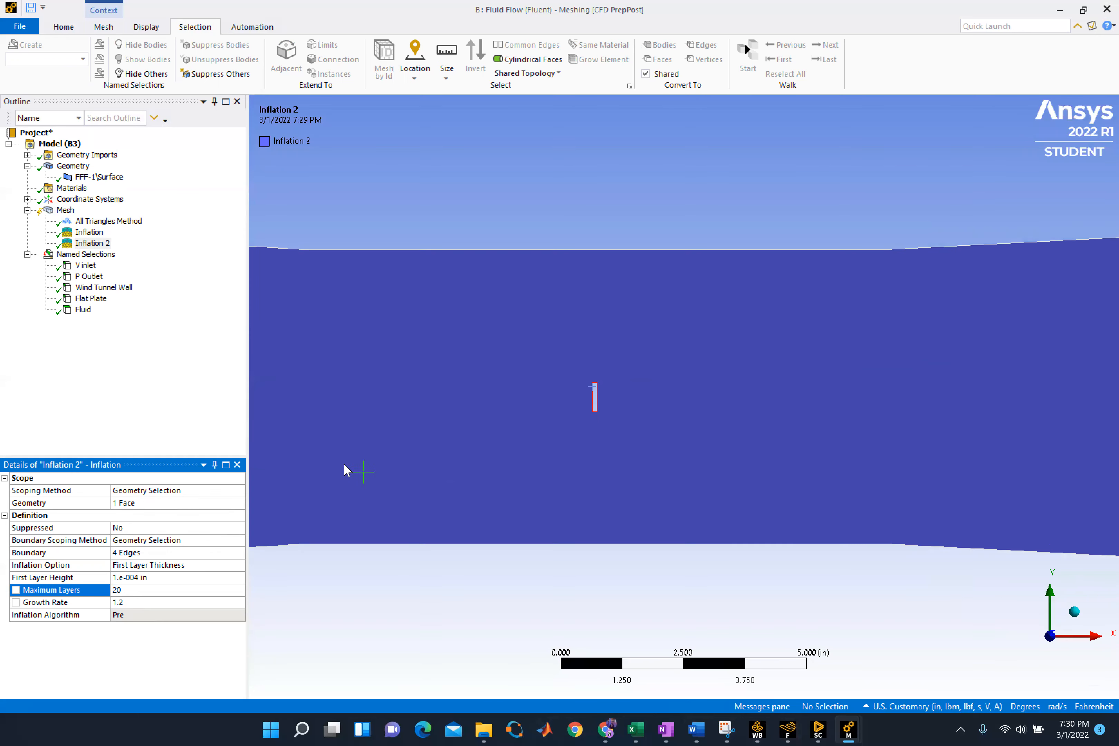
{"action": "scroll", "coordinate": [345, 465], "scroll_direction": "down", "scroll_amount": 3}
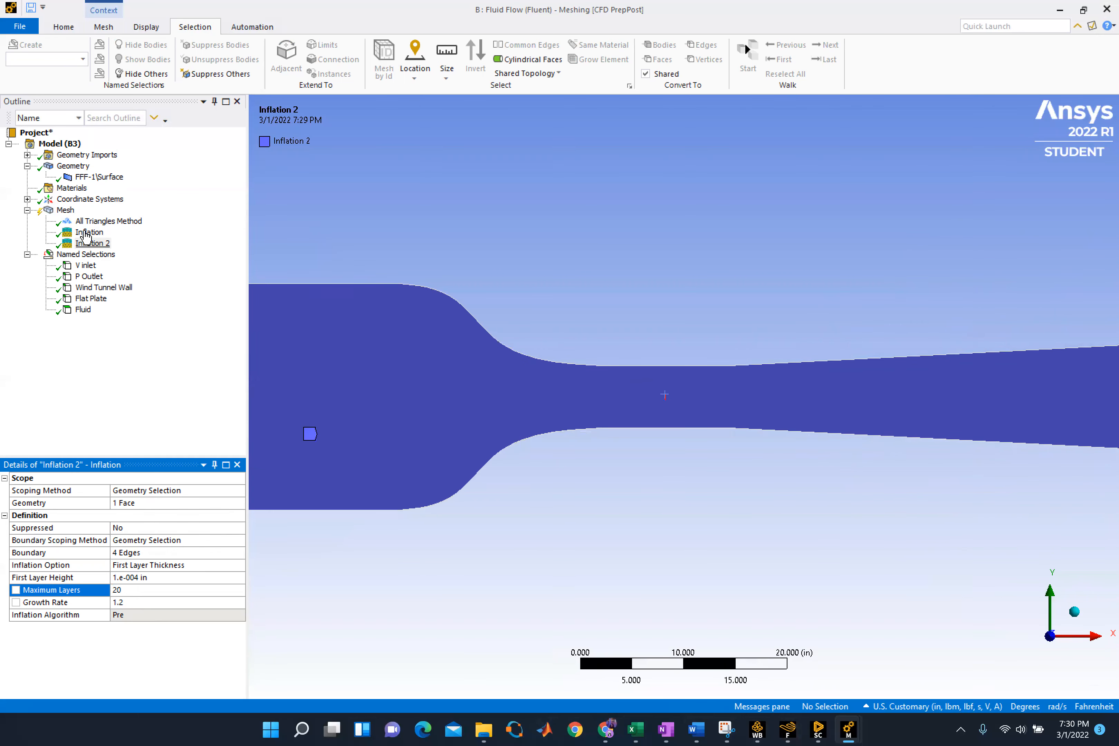
{"action": "left_click", "coordinate": [64, 212]}
{"action": "right_click", "coordinate": [63, 211]}
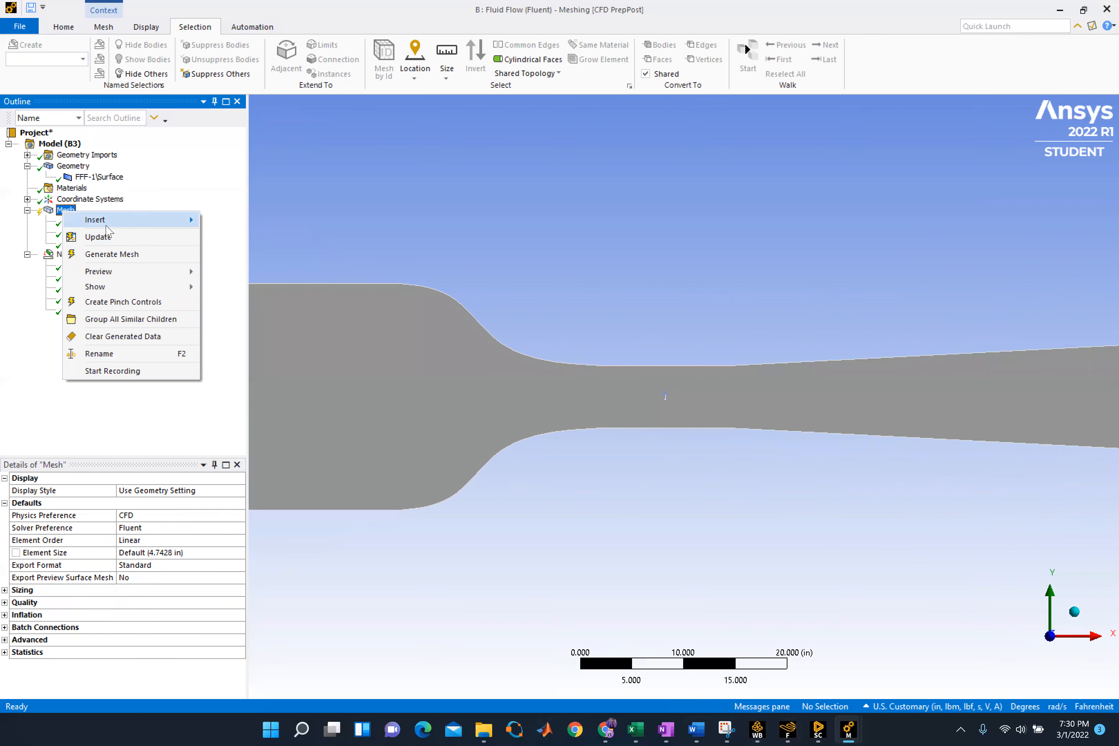
{"action": "mouse_move", "coordinate": [111, 219]}
{"action": "left_click", "coordinate": [234, 238]}
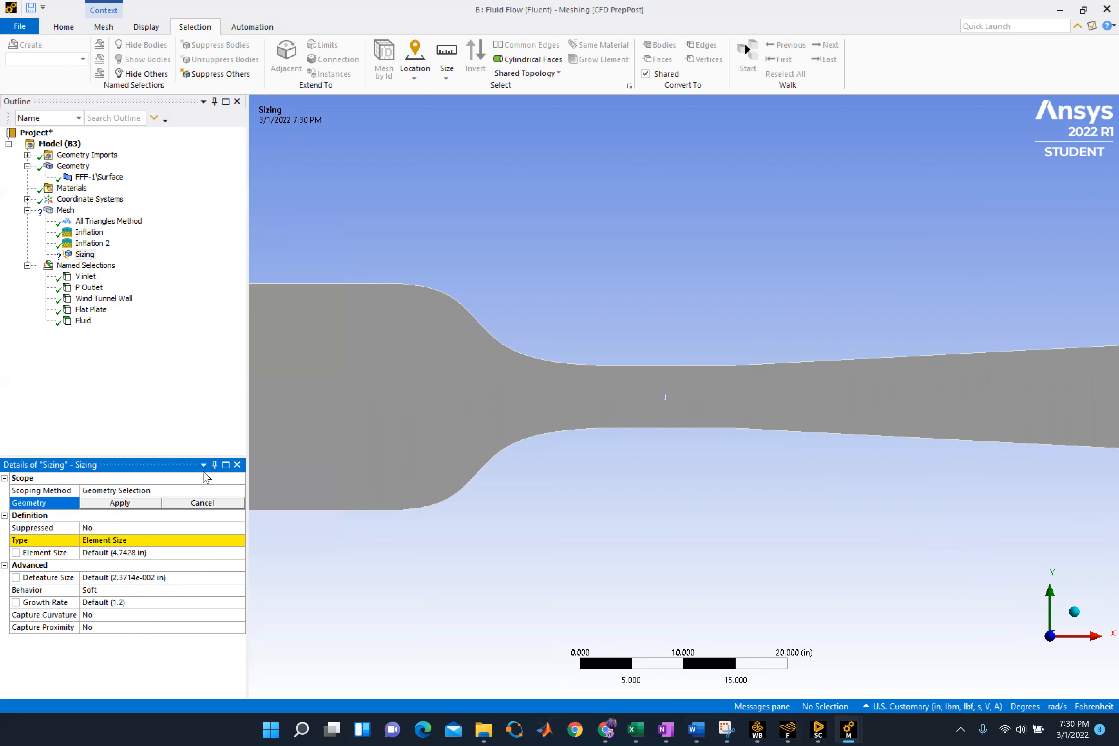
Consult the Edge Sizing scope and settings in system A's mesh, returning to system B's mesh
{"action": "mouse_move", "coordinate": [848, 729]}
{"action": "left_click", "coordinate": [910, 676]}
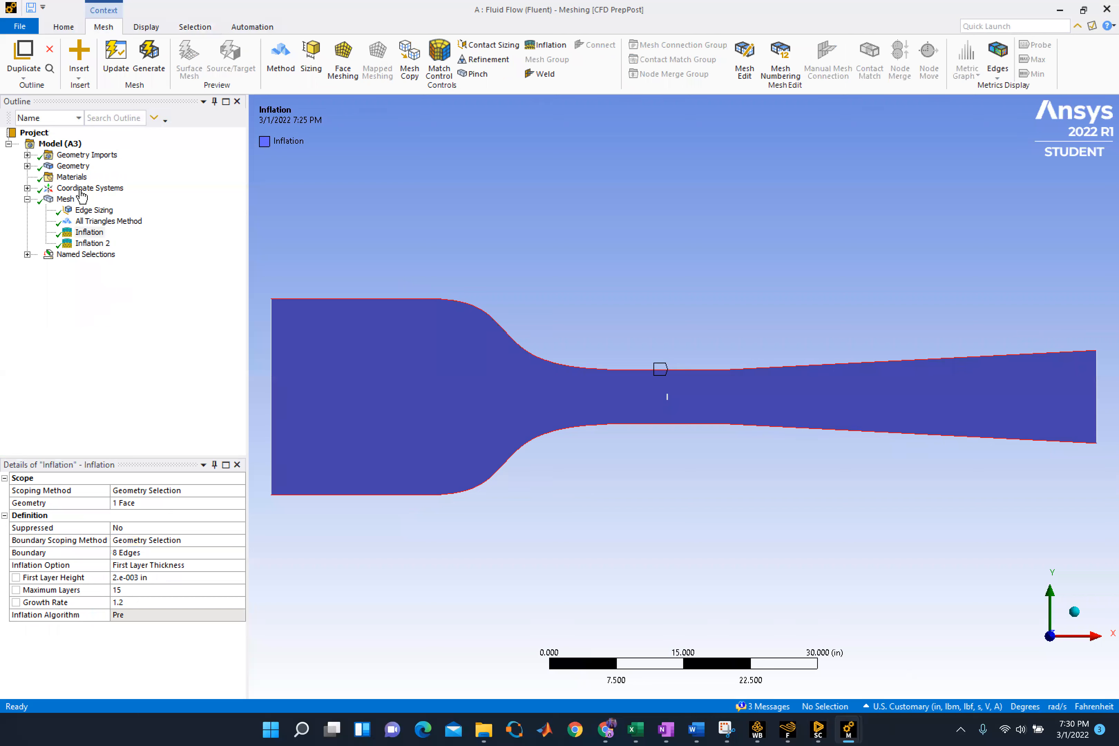
{"action": "left_click", "coordinate": [94, 211]}
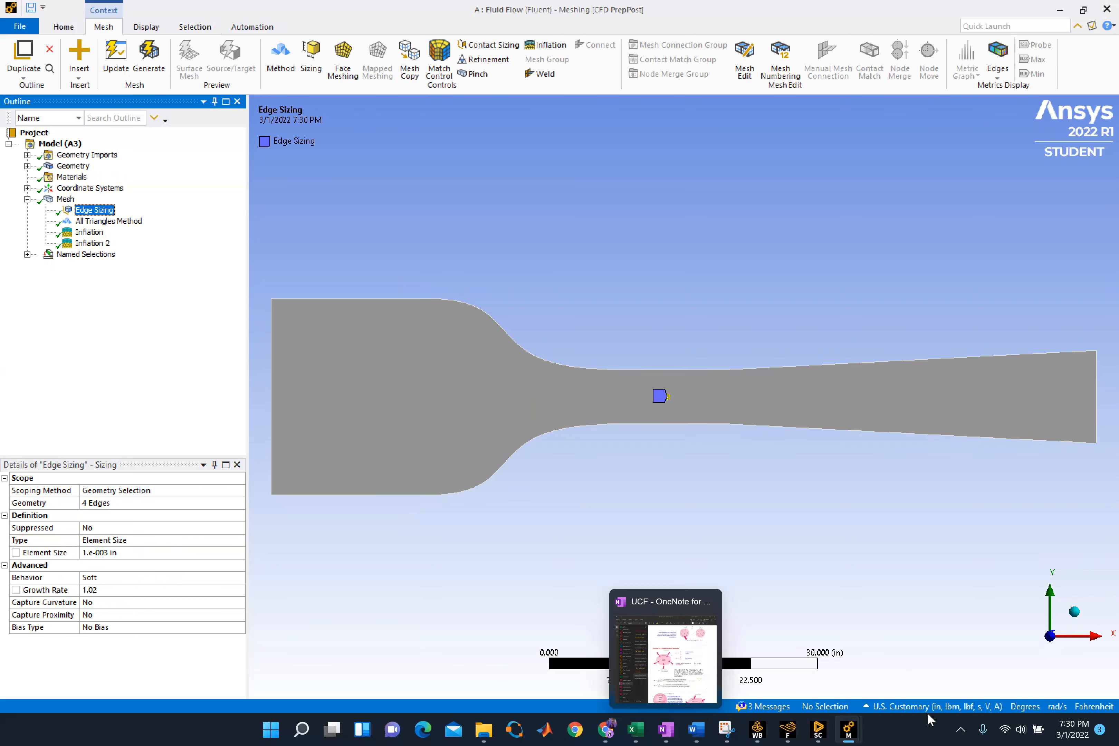
{"action": "mouse_move", "coordinate": [847, 731]}
{"action": "left_click", "coordinate": [924, 659]}
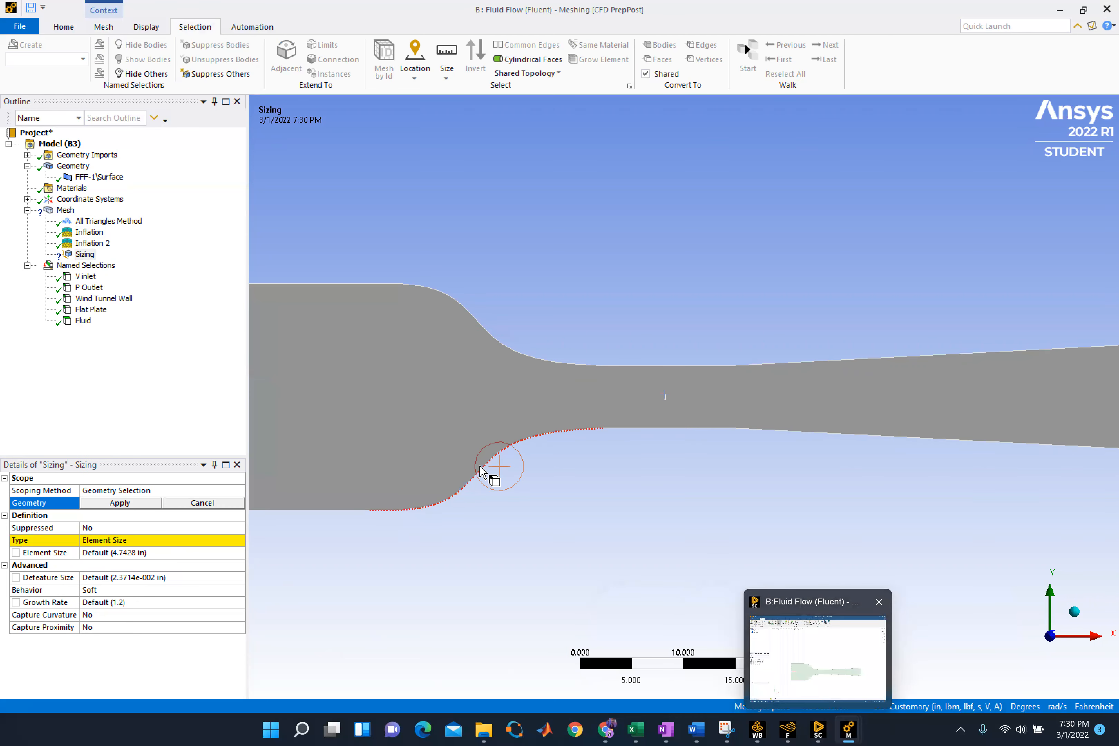
Scope the new sizing control to the four edges of the small rectangular flat plate in the tunnel's throat
{"action": "scroll", "coordinate": [644, 410], "scroll_direction": "up", "scroll_amount": 3}
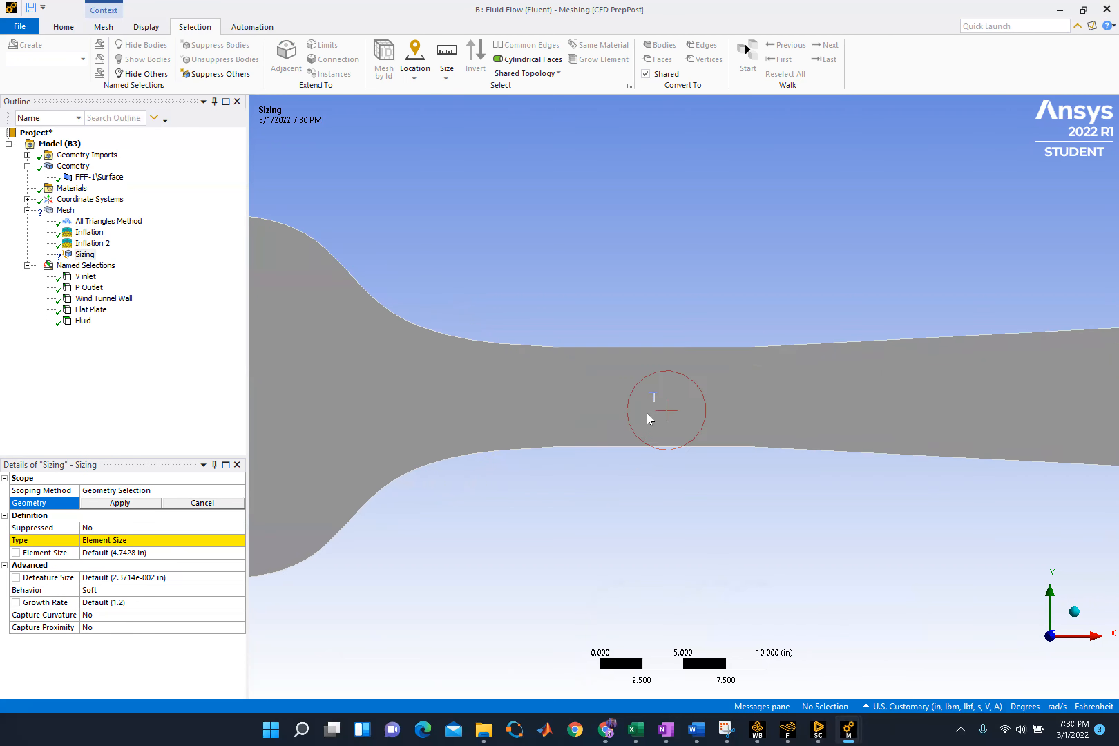
{"action": "scroll", "coordinate": [621, 413], "scroll_direction": "up", "scroll_amount": 6}
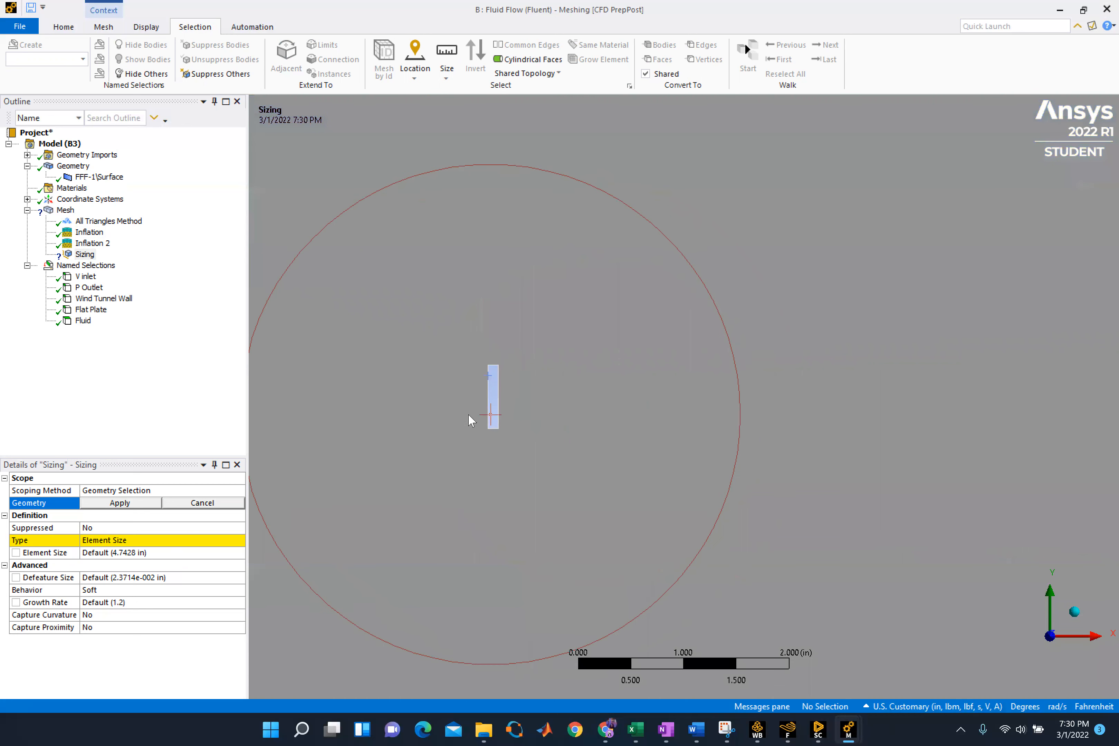
{"action": "left_click", "coordinate": [491, 397]}
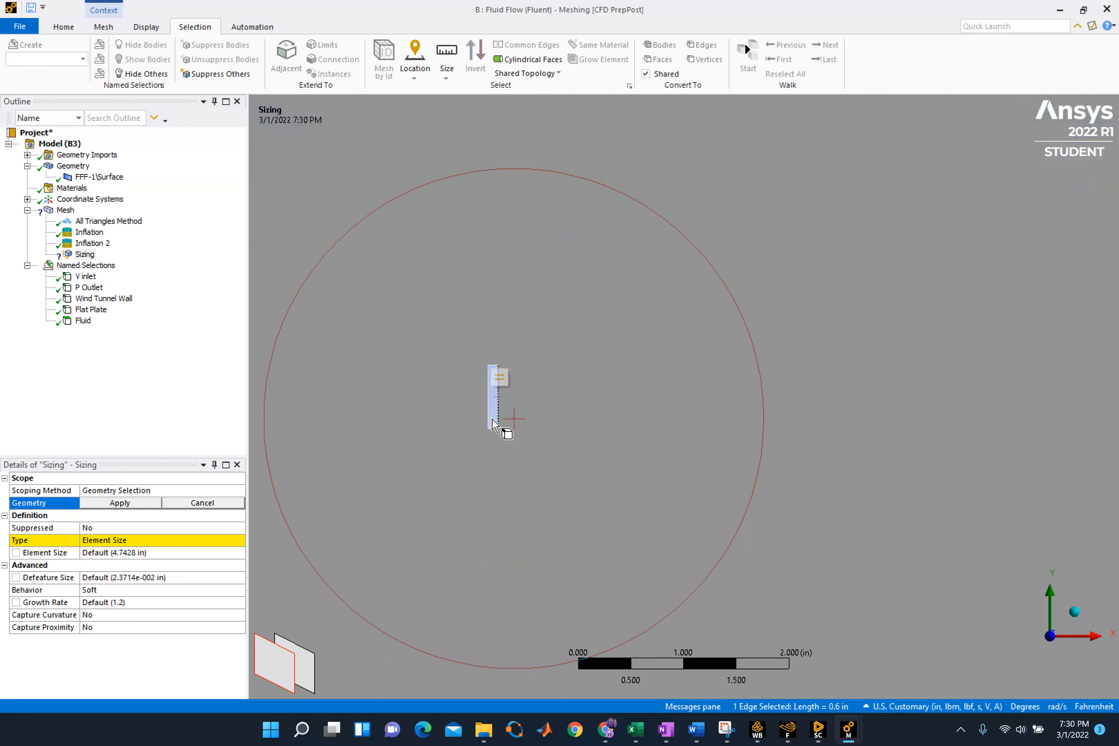
{"action": "left_click", "coordinate": [490, 428], "text": "ctrl"}
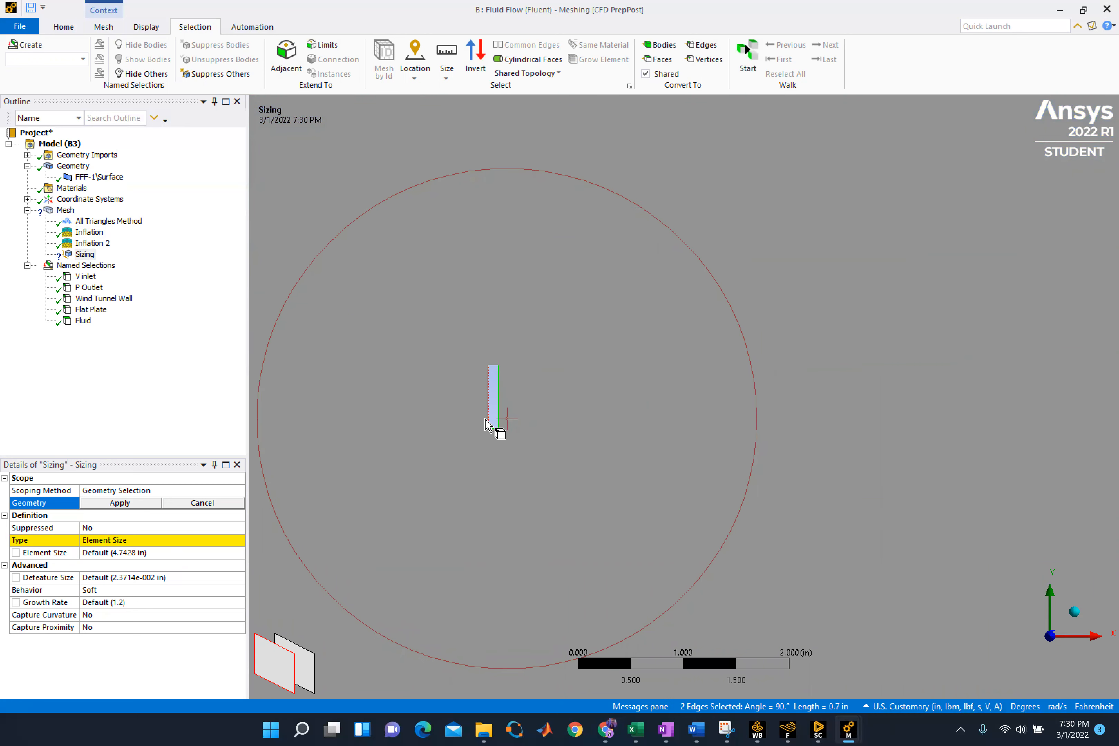
{"action": "left_click", "coordinate": [488, 416], "text": "ctrl"}
{"action": "scroll", "coordinate": [490, 362], "scroll_direction": "up", "scroll_amount": 3}
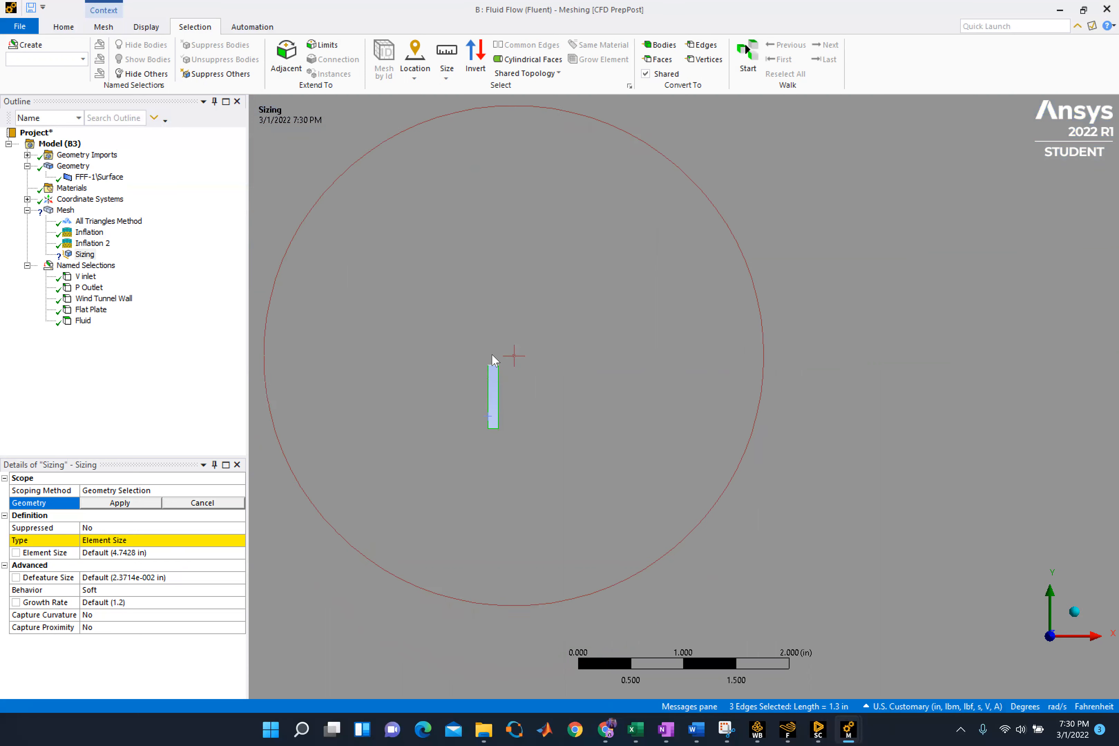
{"action": "scroll", "coordinate": [423, 356], "scroll_direction": "up", "scroll_amount": 8}
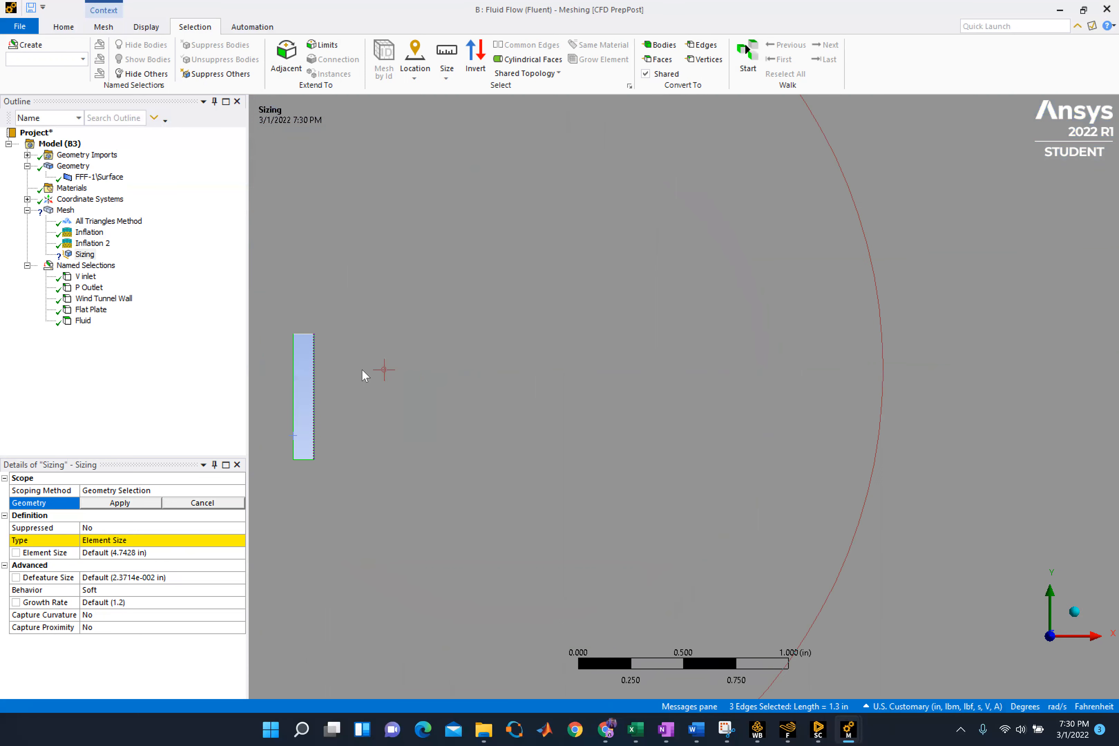
{"action": "scroll", "coordinate": [886, 544], "scroll_direction": "down", "scroll_amount": 2}
{"action": "left_click", "coordinate": [272, 329], "text": "ctrl"}
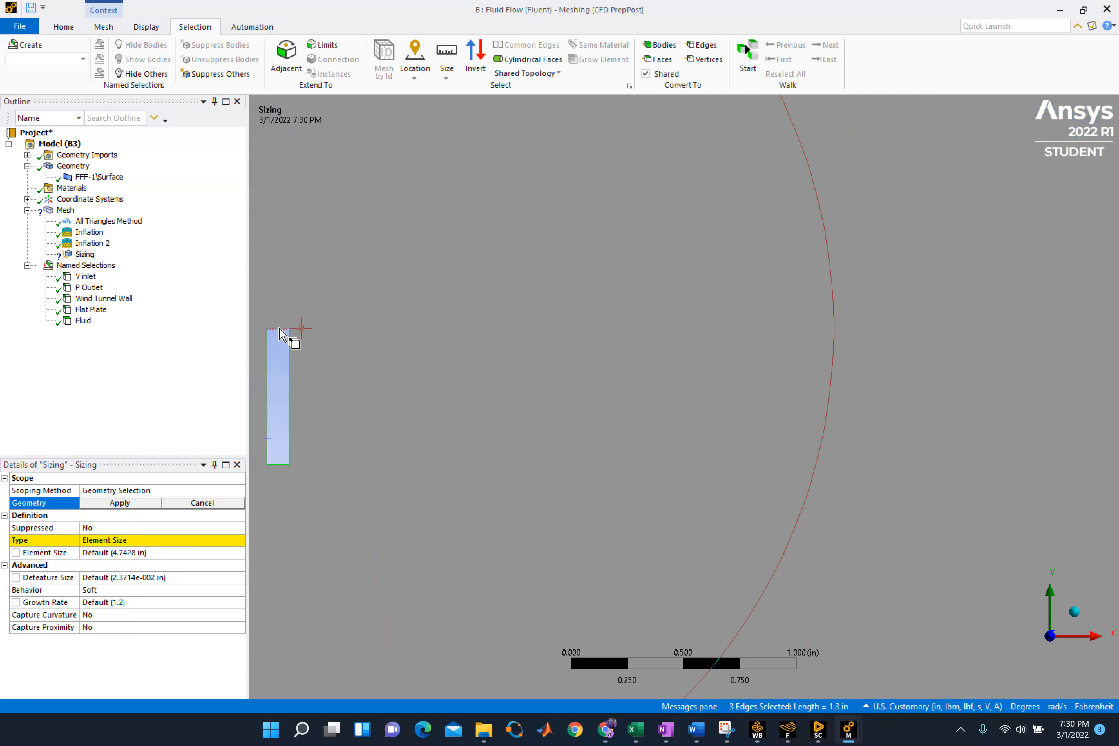
{"action": "scroll", "coordinate": [768, 510], "scroll_direction": "down", "scroll_amount": 2}
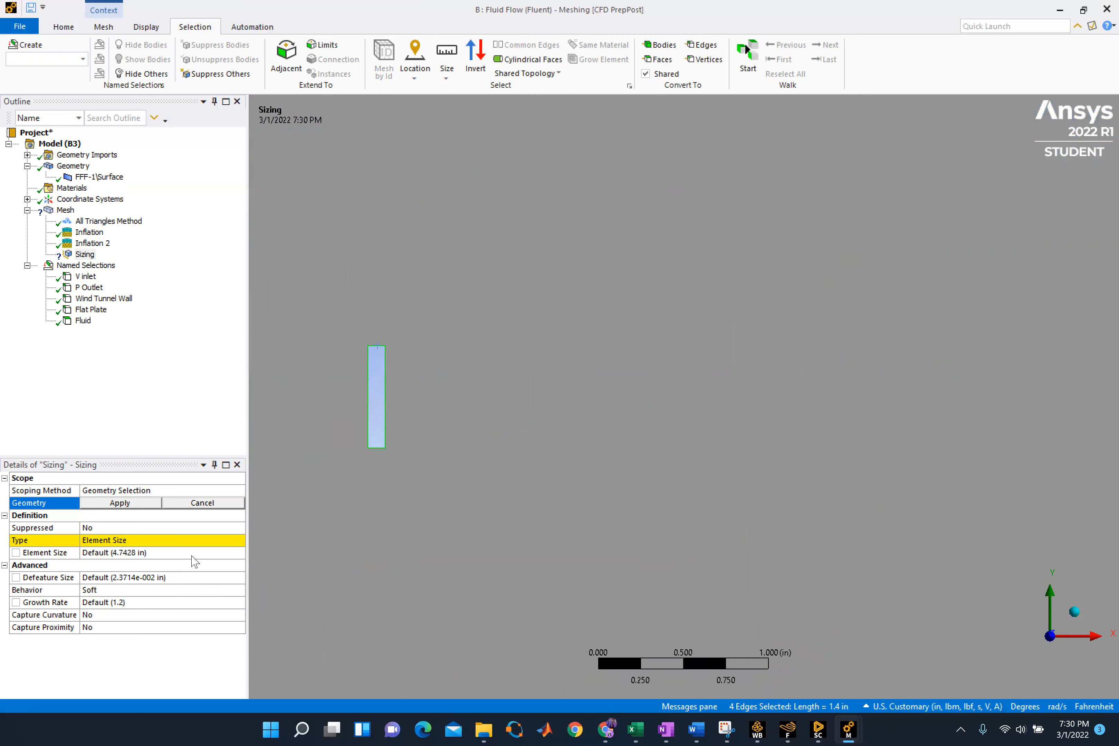
{"action": "left_click", "coordinate": [116, 504]}
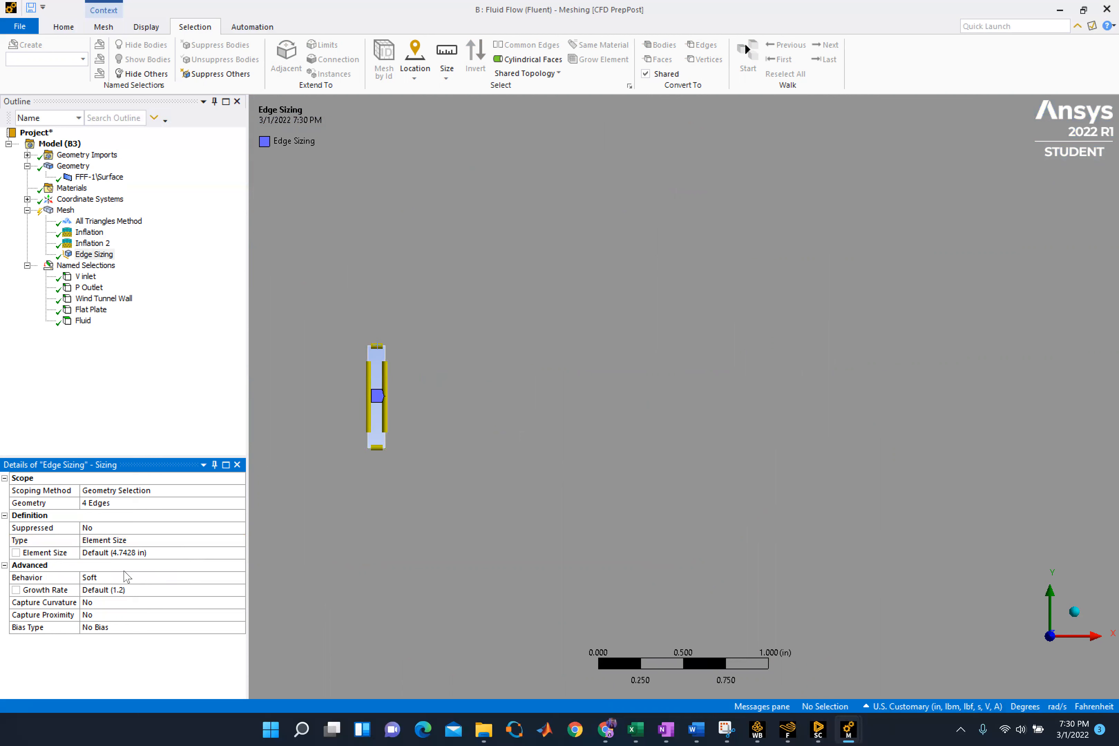
Set the plate edge sizing's element size to 1.e-004 in and its growth rate to 1.02
{"action": "left_click", "coordinate": [132, 553]}
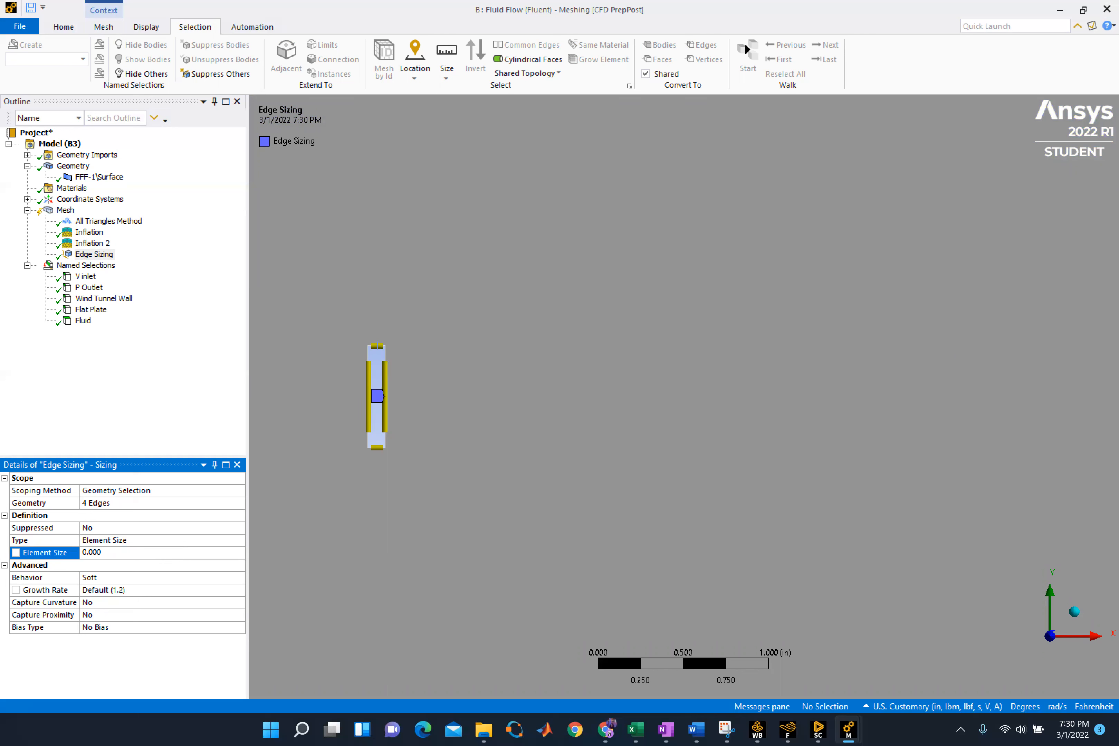
{"action": "key", "text": "Return"}
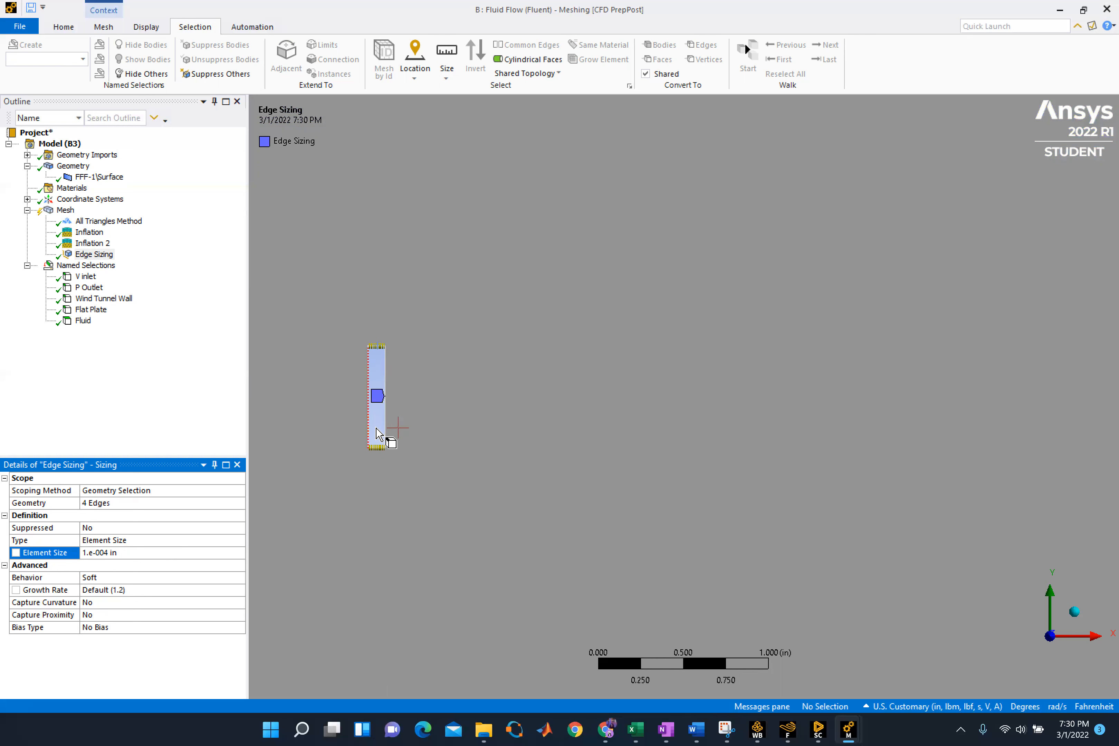
{"action": "left_click", "coordinate": [111, 502]}
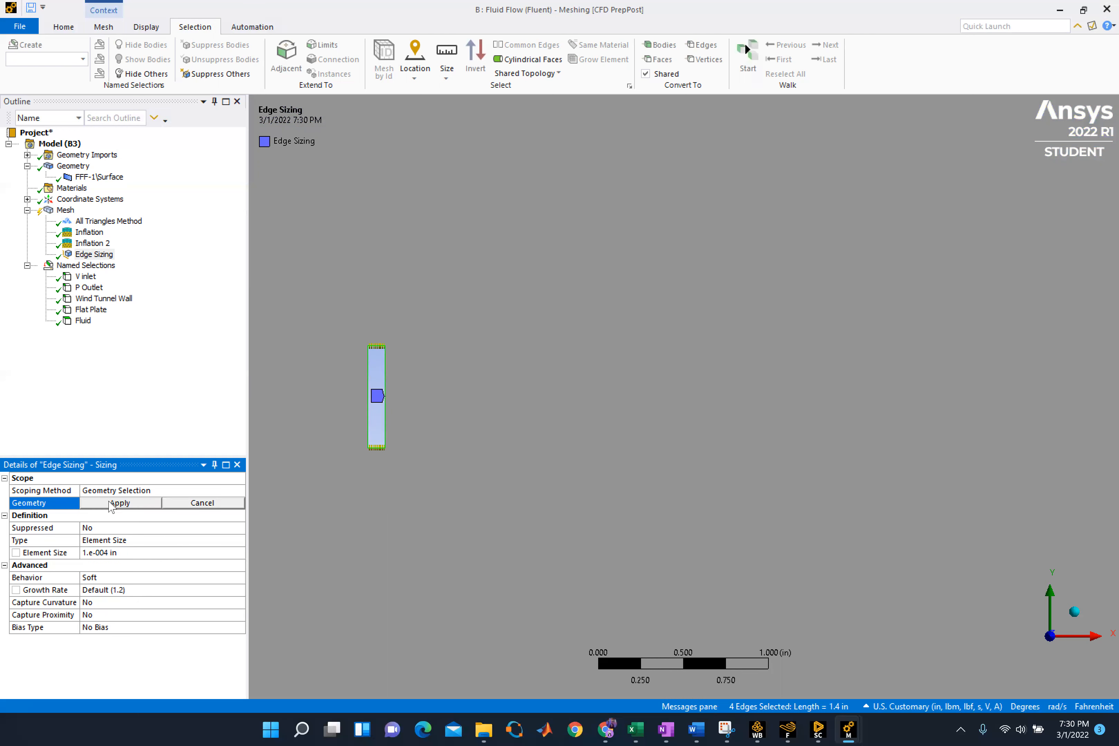
{"action": "left_click", "coordinate": [314, 459]}
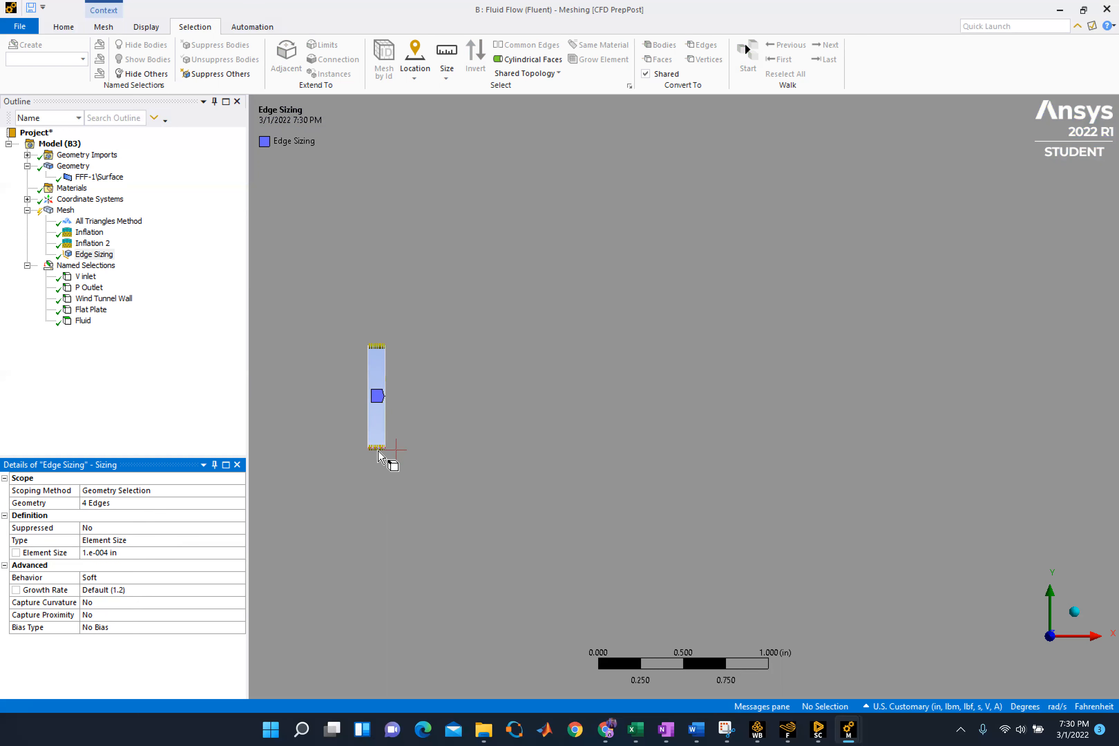
{"action": "left_click", "coordinate": [126, 590]}
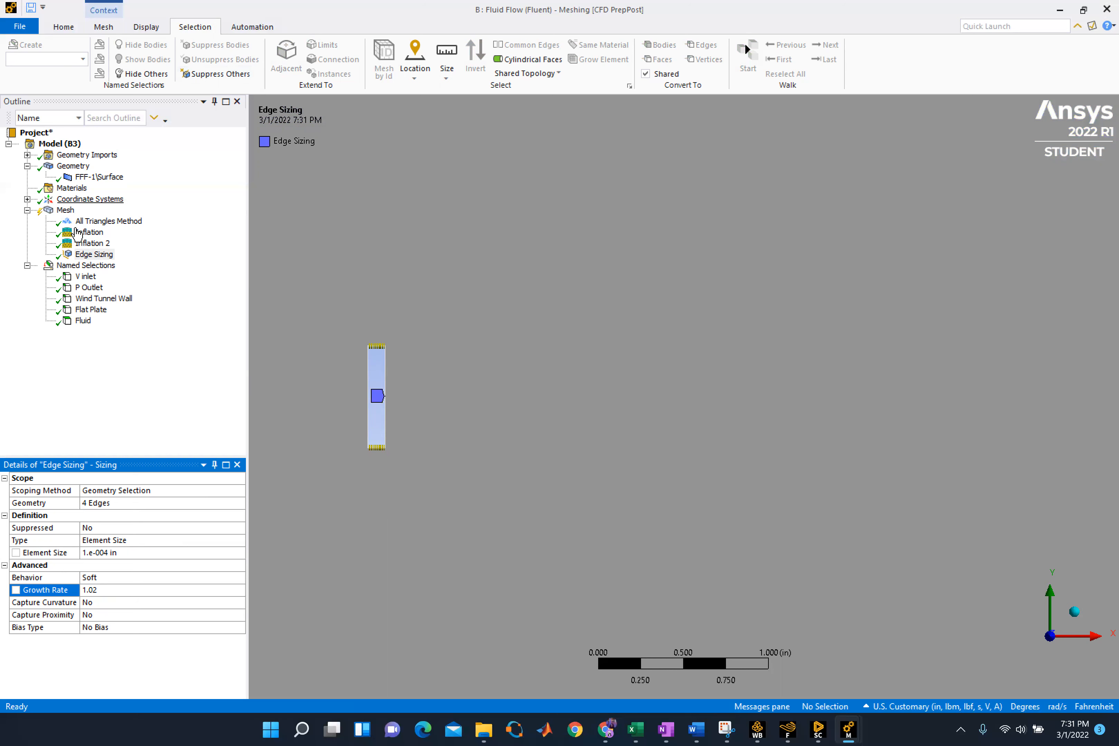
Generate system B's mesh and open the detailed mesh status while it runs
{"action": "left_click", "coordinate": [105, 27]}
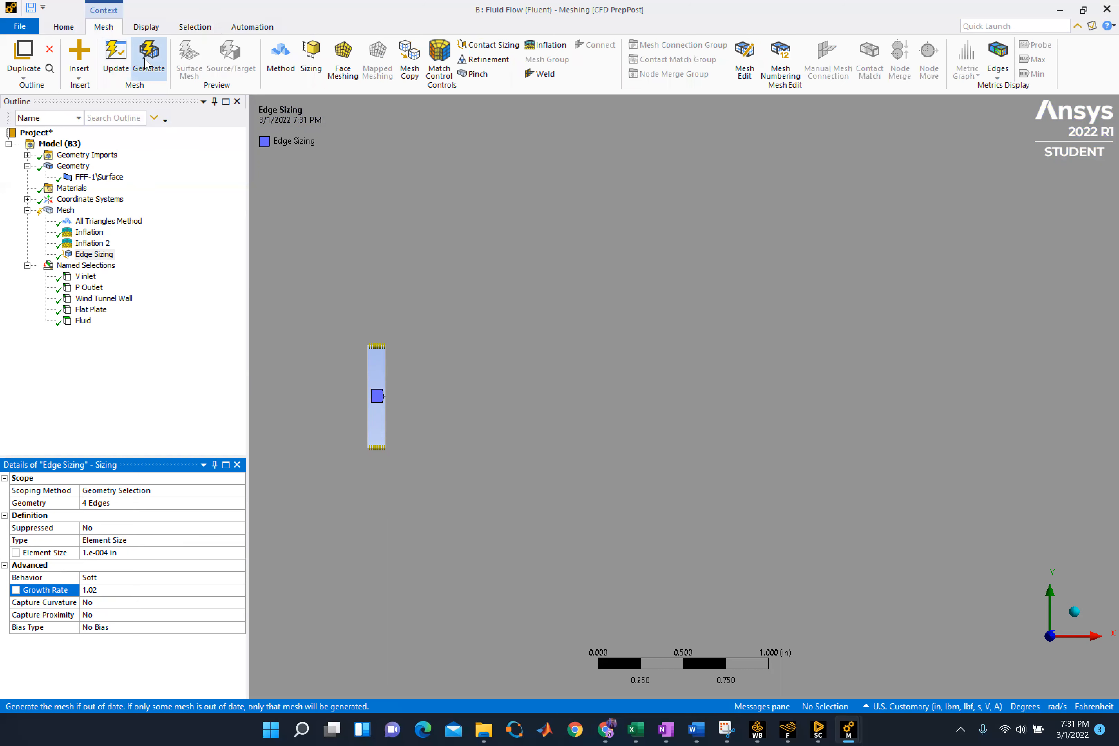
{"action": "left_click", "coordinate": [149, 72]}
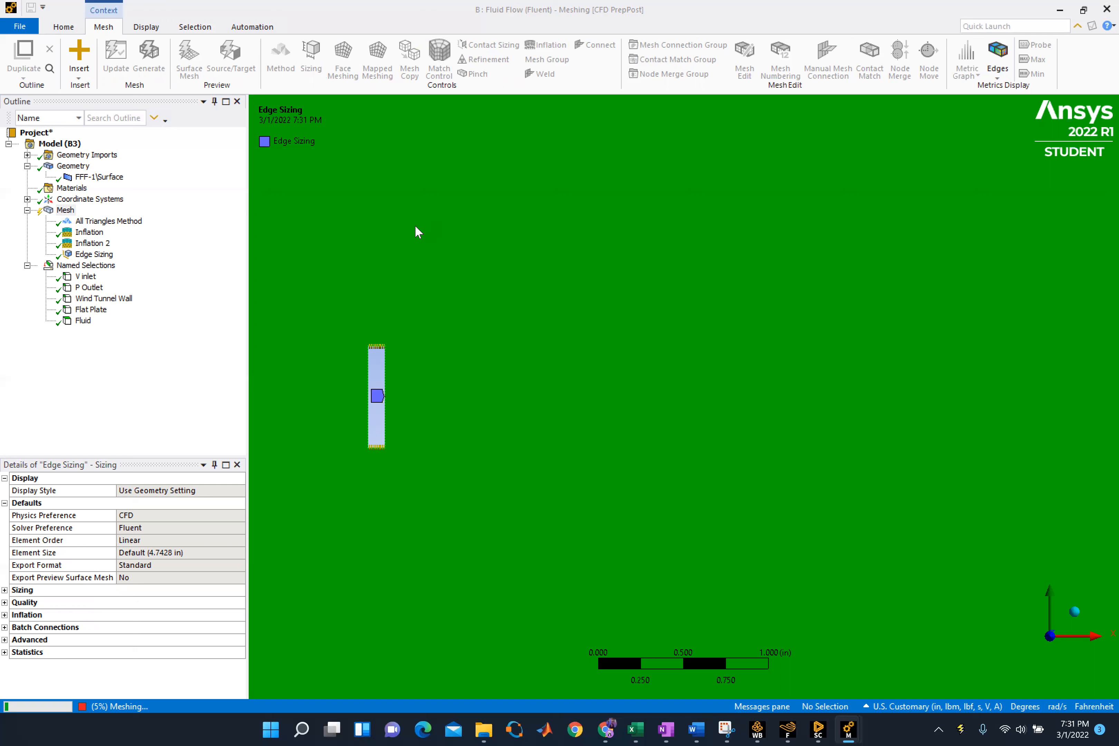
{"action": "scroll", "coordinate": [574, 394], "scroll_direction": "up", "scroll_amount": 2}
{"action": "scroll", "coordinate": [547, 401], "scroll_direction": "down", "scroll_amount": 2}
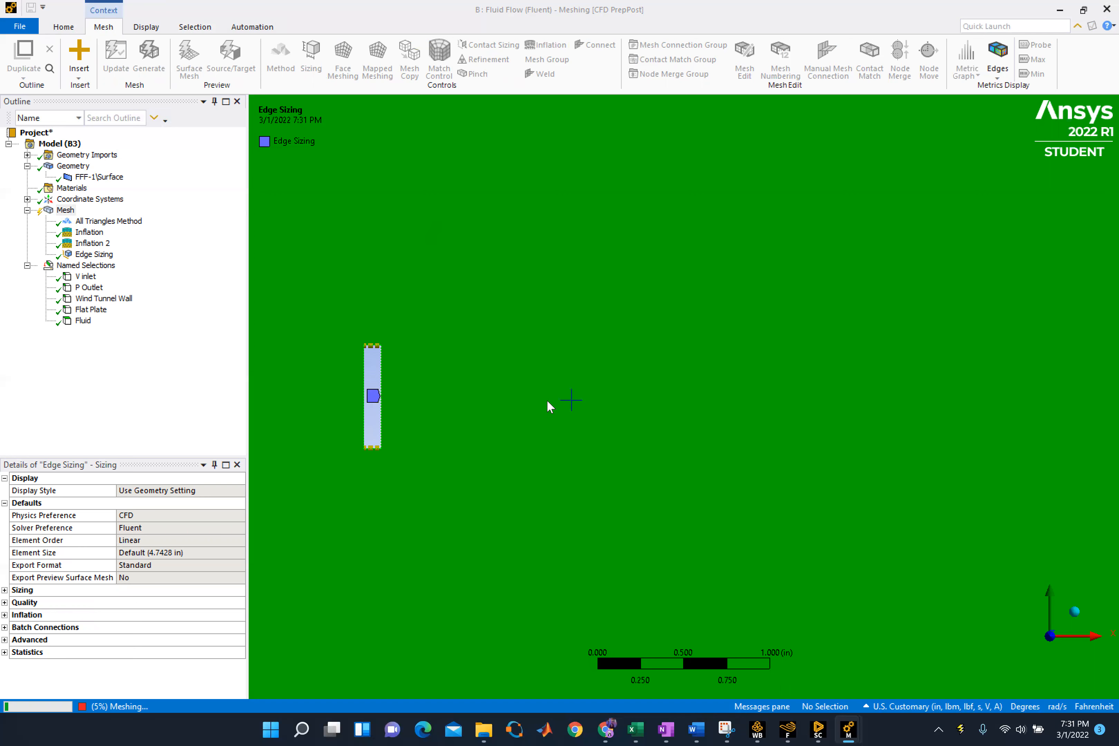
{"action": "scroll", "coordinate": [546, 399], "scroll_direction": "down", "scroll_amount": 5}
{"action": "scroll", "coordinate": [521, 417], "scroll_direction": "down", "scroll_amount": 5}
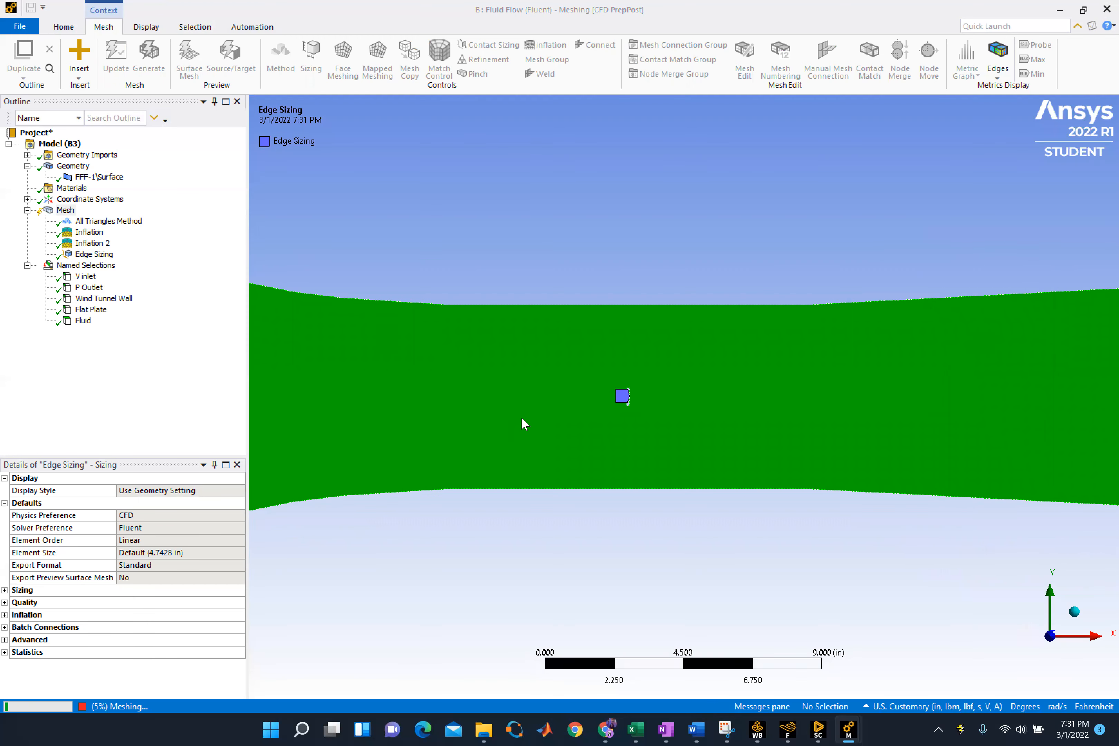
{"action": "scroll", "coordinate": [519, 421], "scroll_direction": "down", "scroll_amount": 5}
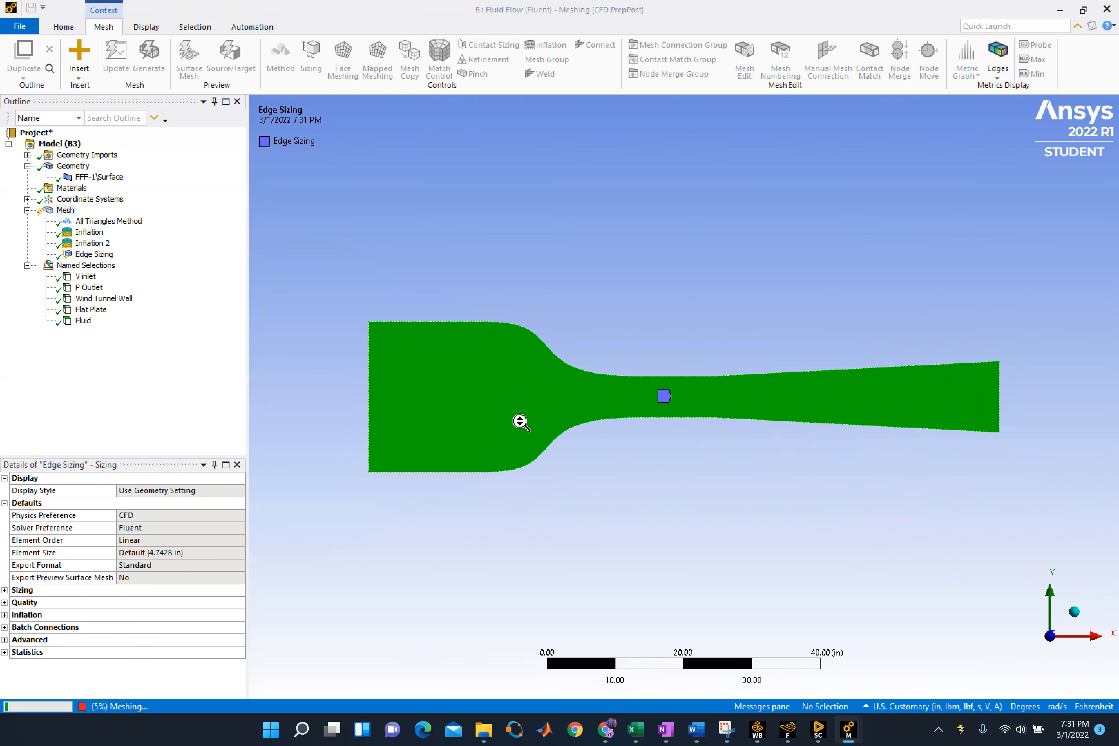
{"action": "scroll", "coordinate": [662, 519], "scroll_direction": "up", "scroll_amount": 1}
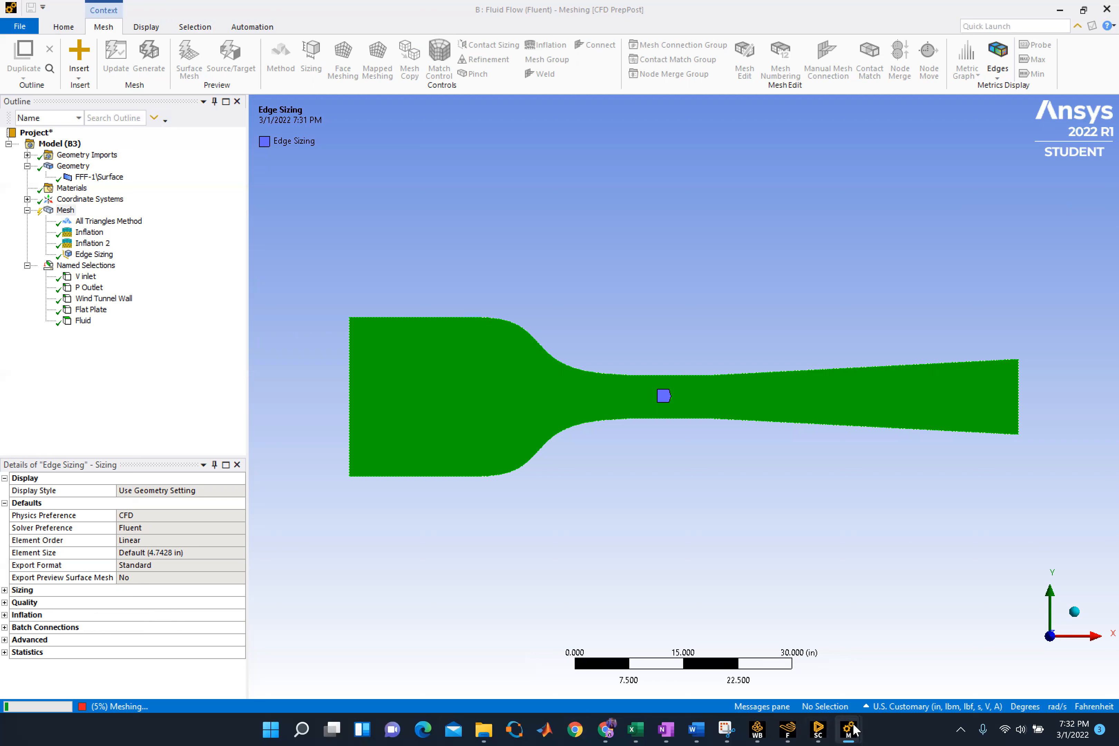
{"action": "mouse_move", "coordinate": [853, 729]}
{"action": "left_click", "coordinate": [130, 707]}
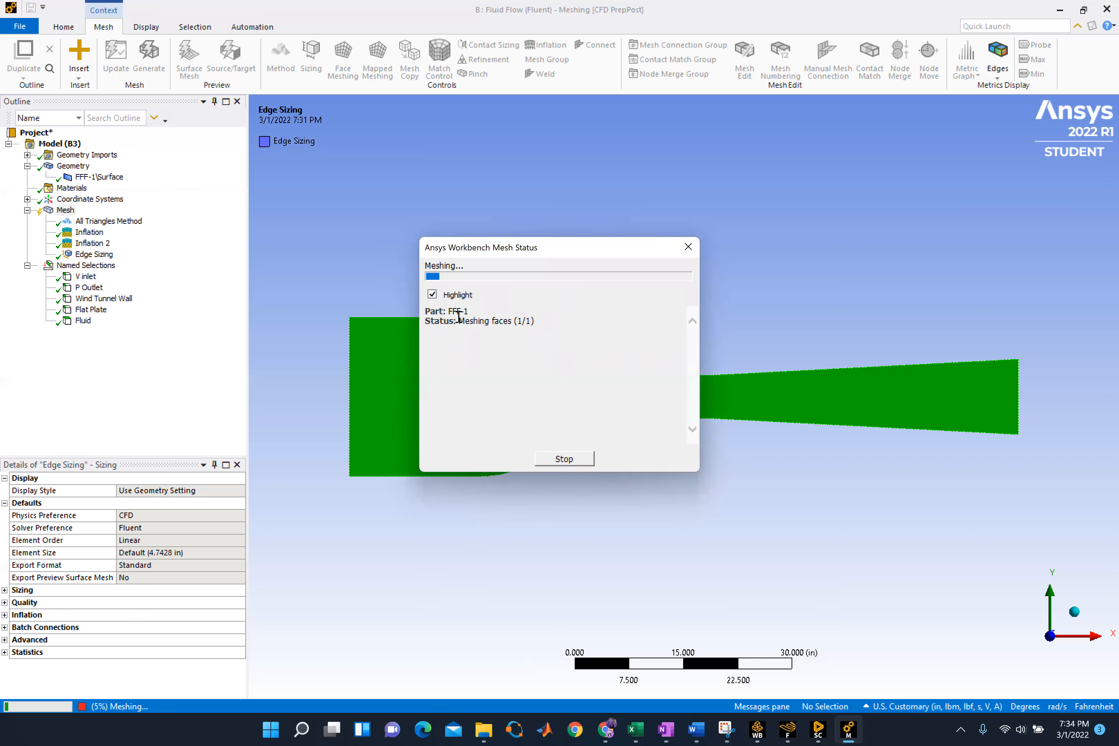
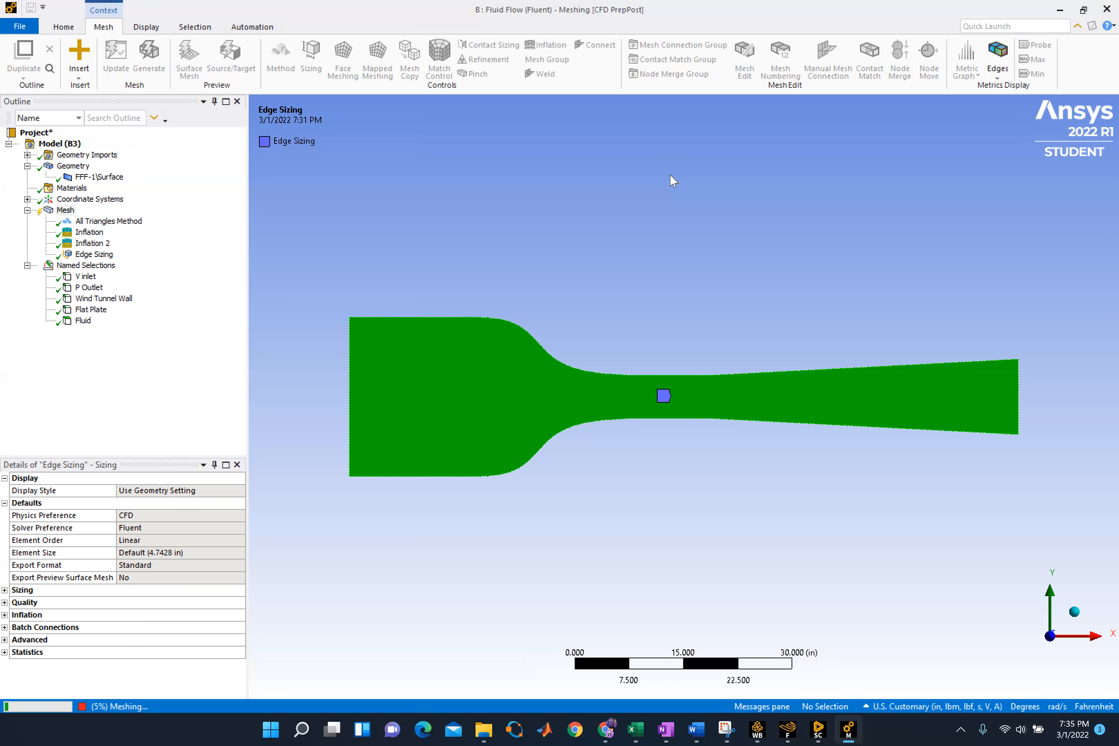
Close system B's SpaceClaim geometry window and quit system A's Fluent session while the mesh generates
{"action": "left_click", "coordinate": [817, 729]}
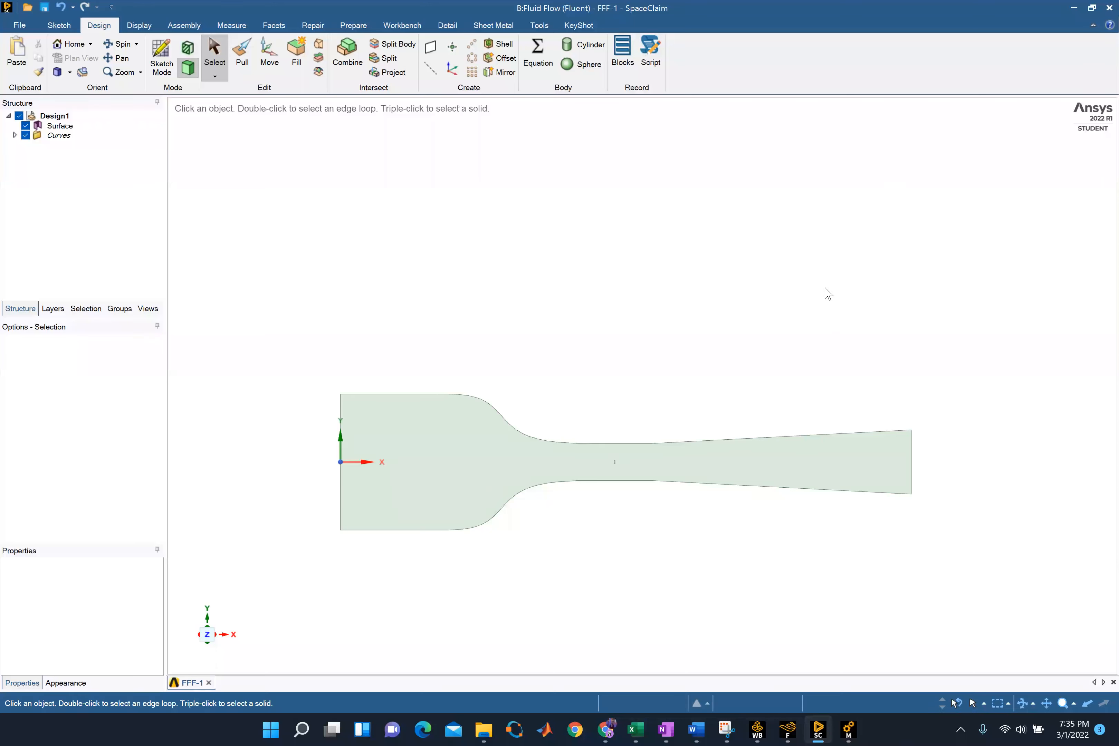
{"action": "left_click", "coordinate": [1110, 8]}
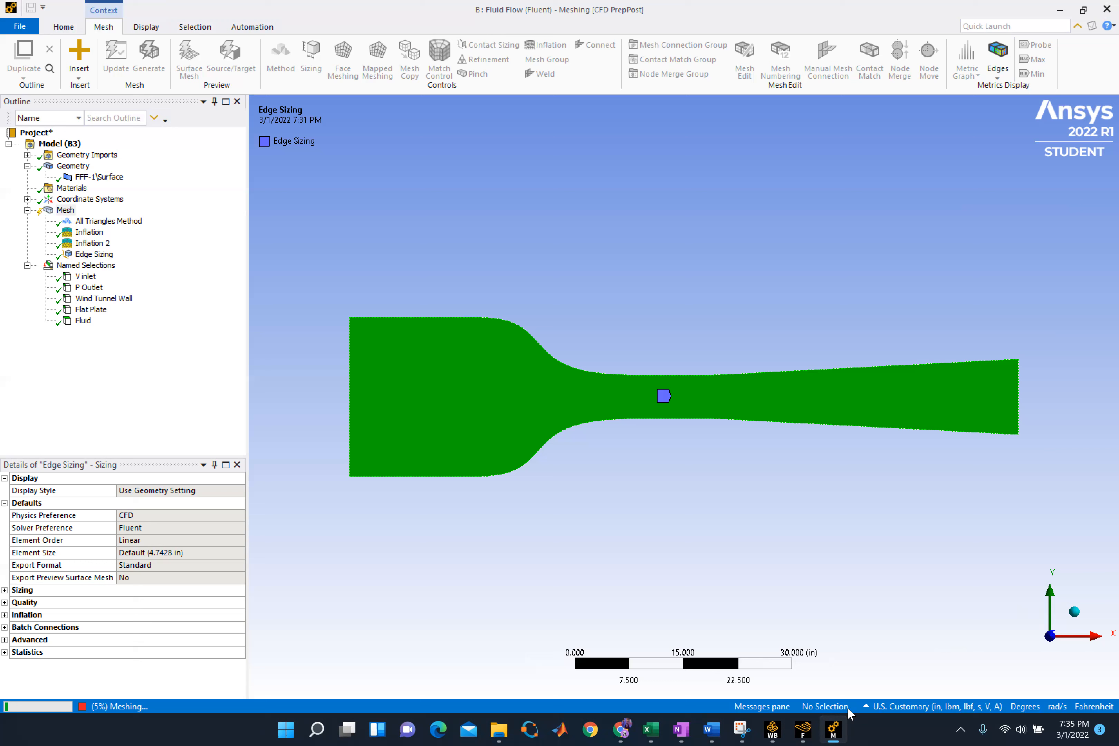
{"action": "mouse_move", "coordinate": [804, 726]}
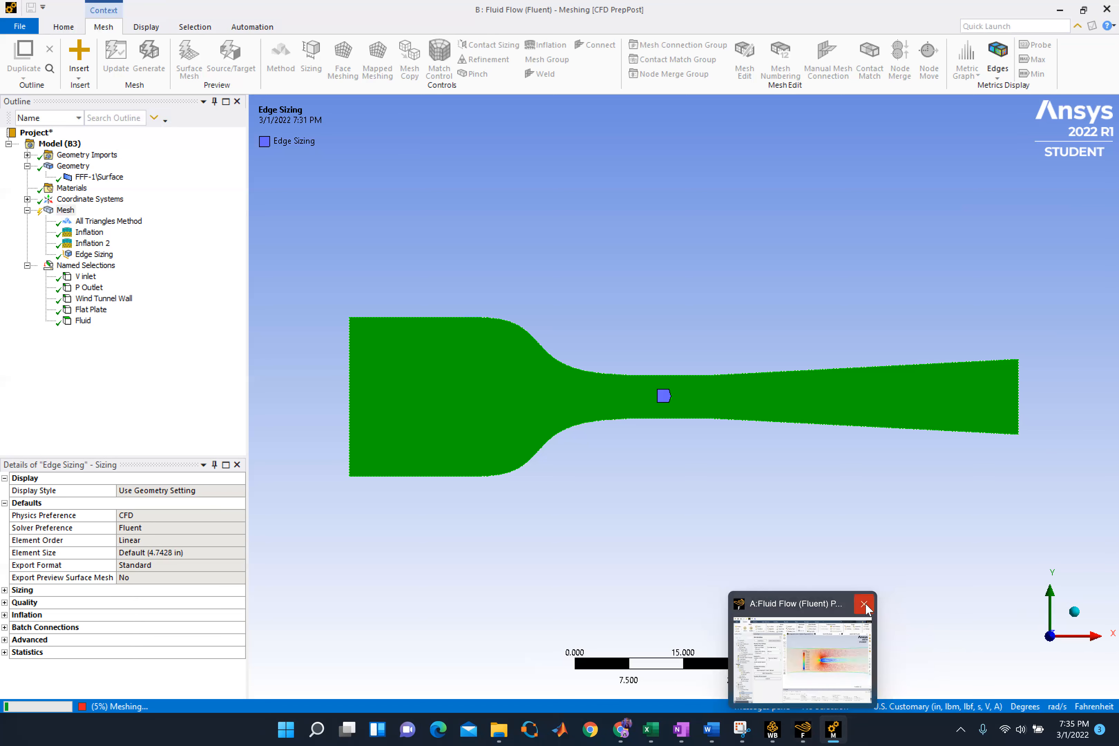
{"action": "left_click", "coordinate": [864, 603]}
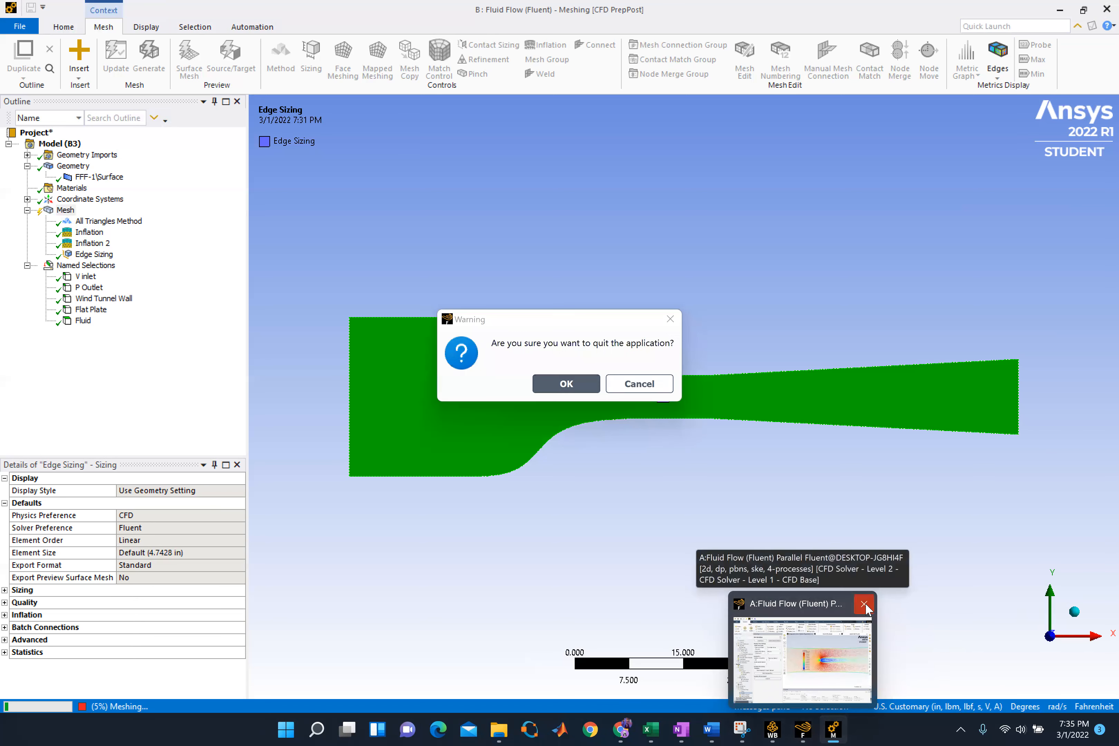
{"action": "left_click", "coordinate": [573, 385]}
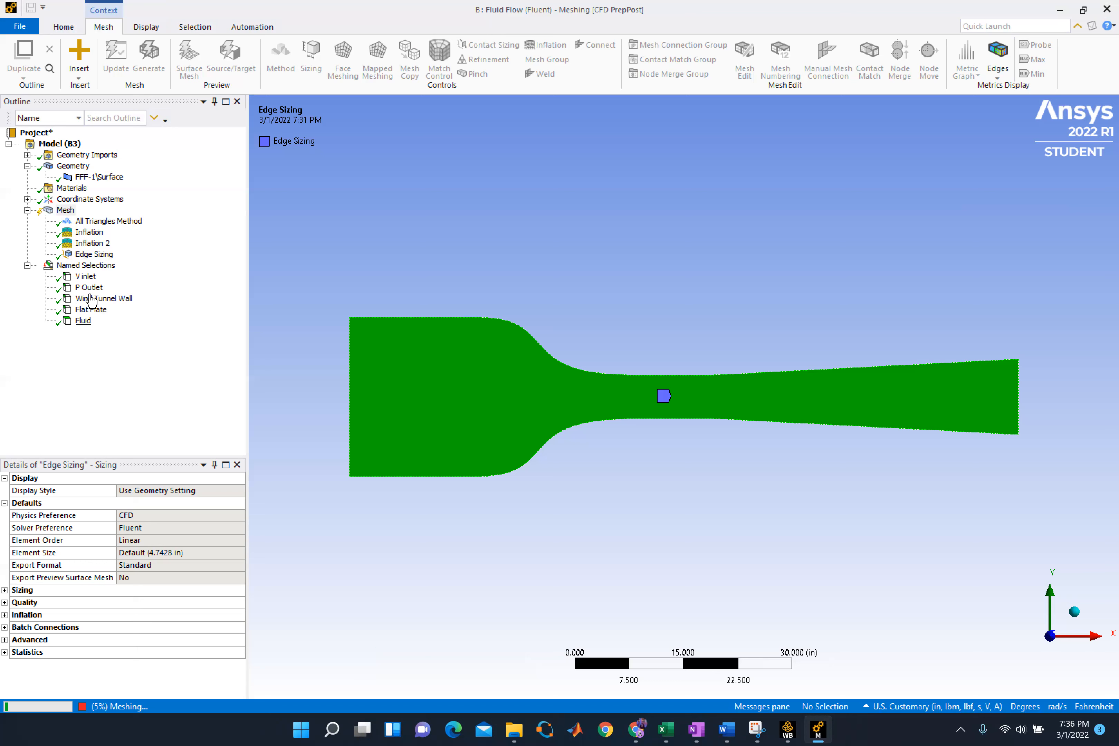
Stop the running mesh generation of system B so its mesh controls can be edited
{"action": "left_click", "coordinate": [91, 255]}
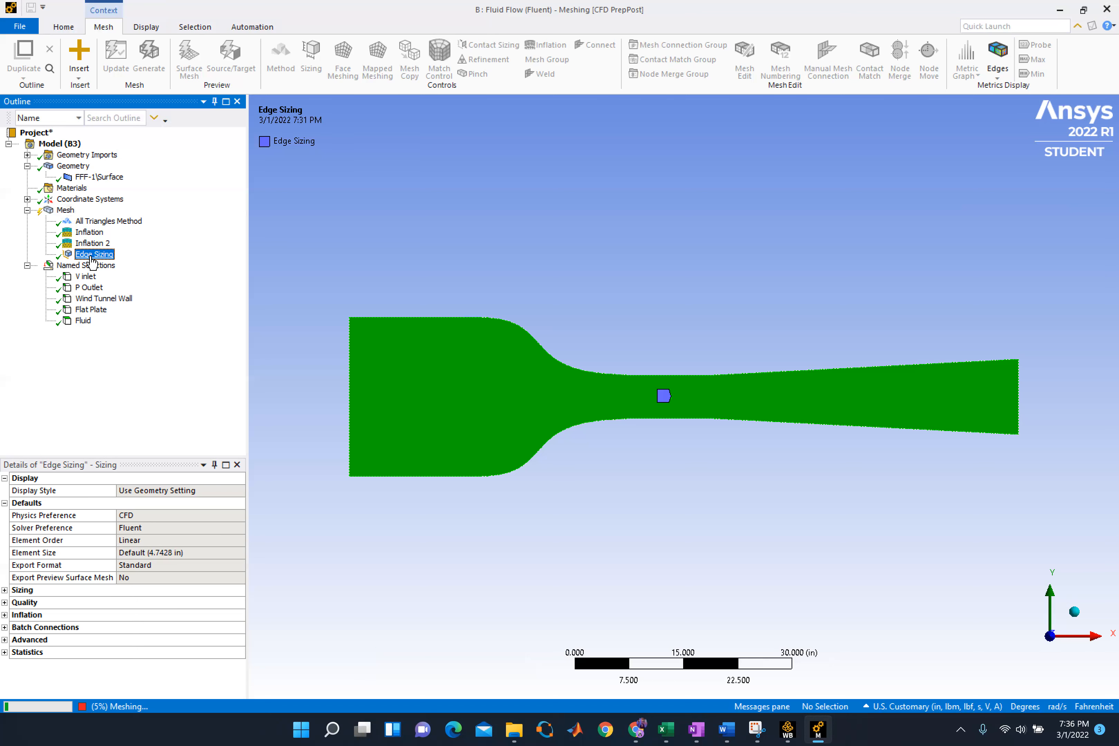
{"action": "left_click", "coordinate": [97, 246]}
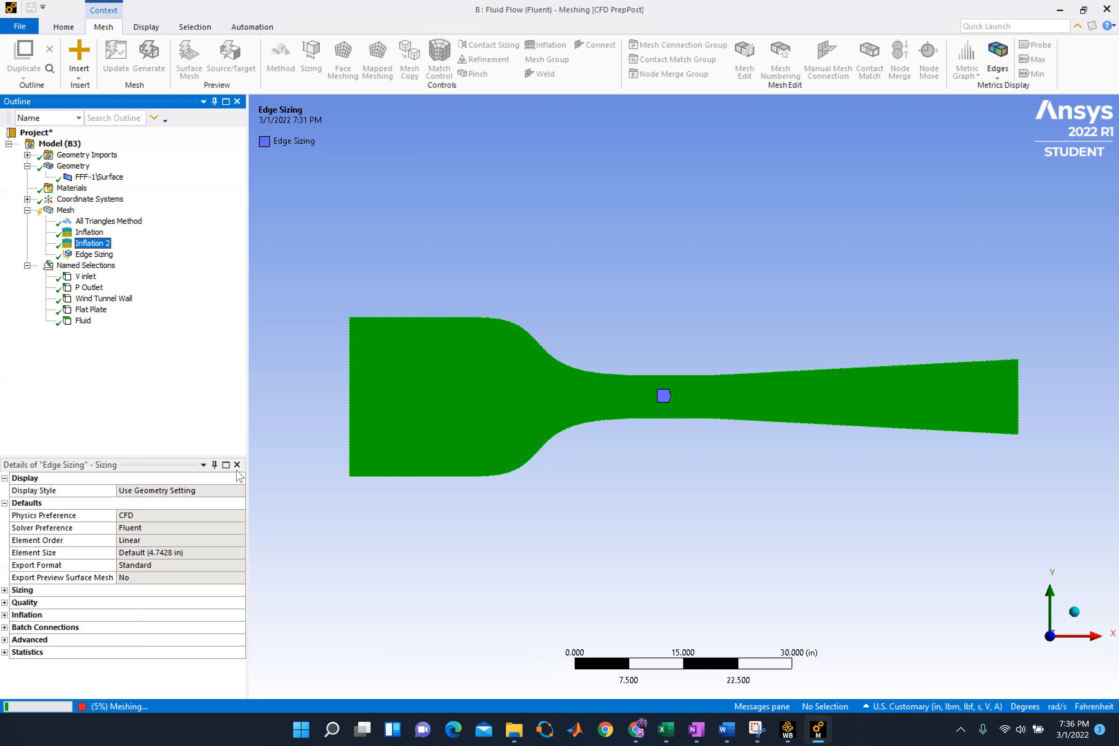
{"action": "left_click", "coordinate": [88, 233]}
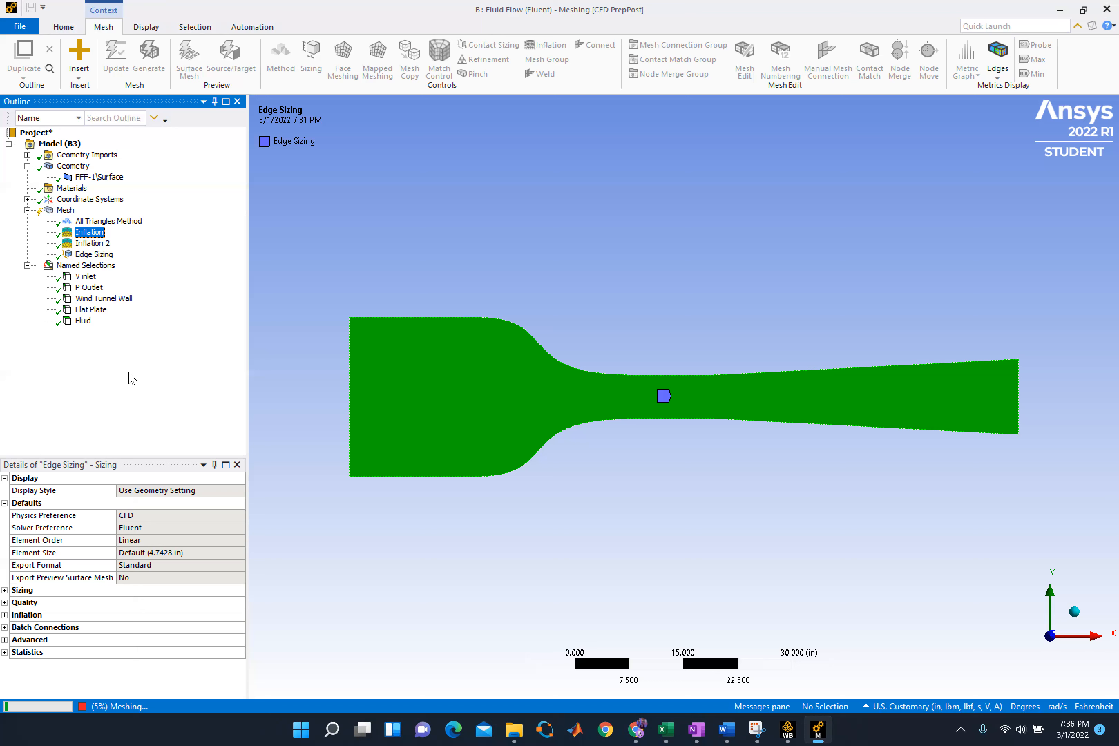
{"action": "left_click", "coordinate": [86, 704]}
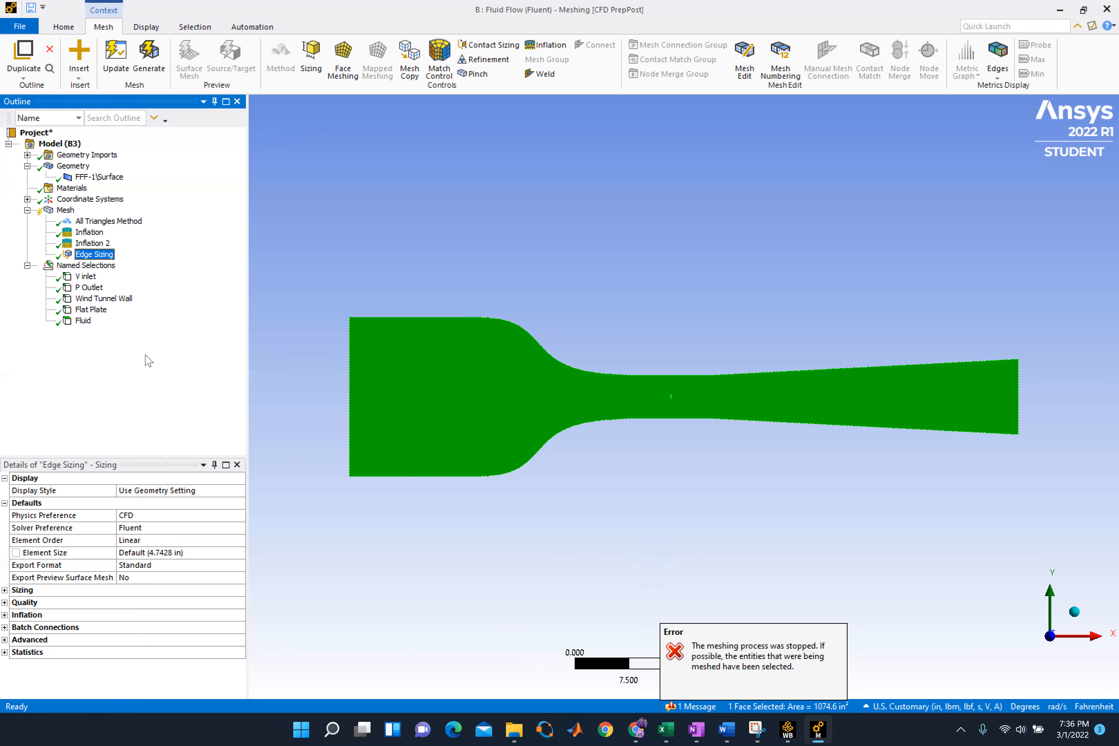
Check system B's plate inflation, edge sizing and triangles method settings, and set the wall inflation's growth rate to 1.2
{"action": "left_click", "coordinate": [82, 245]}
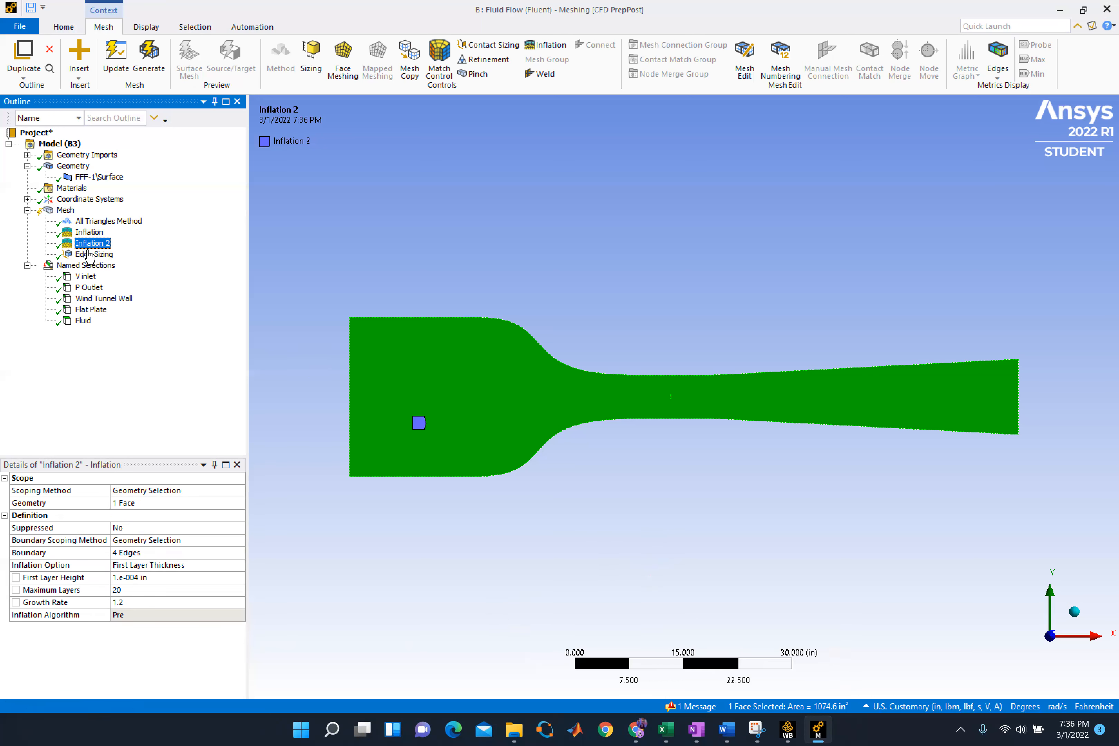
{"action": "left_click", "coordinate": [94, 255]}
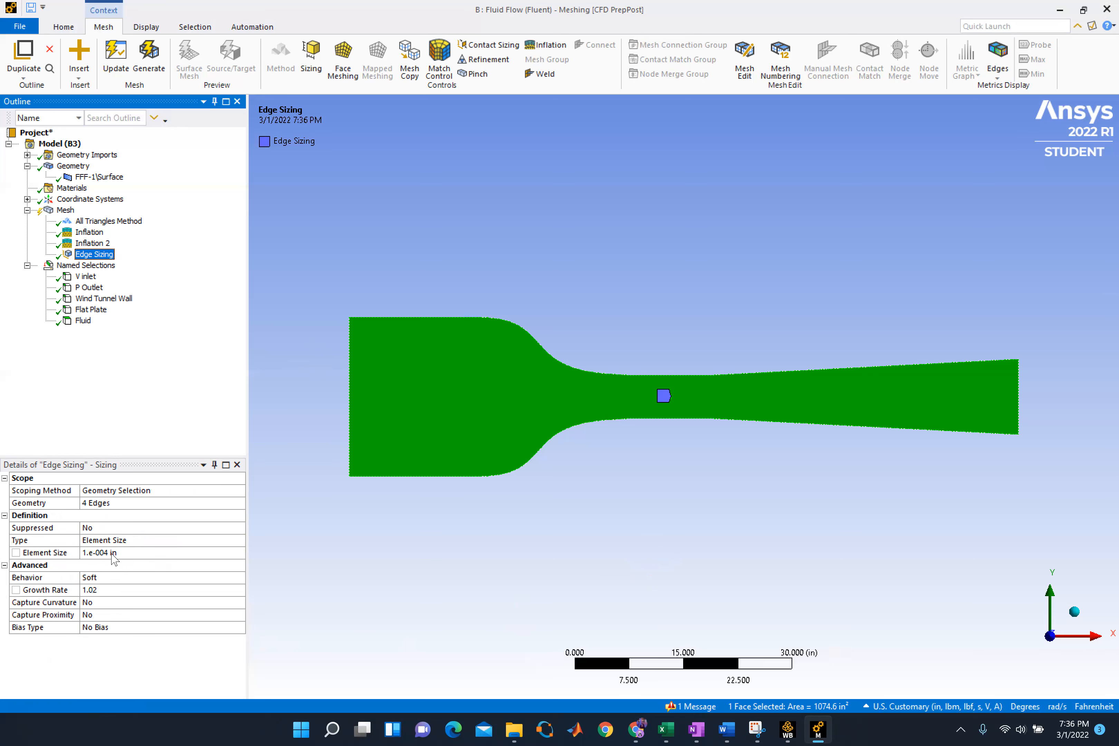
{"action": "left_click", "coordinate": [89, 243]}
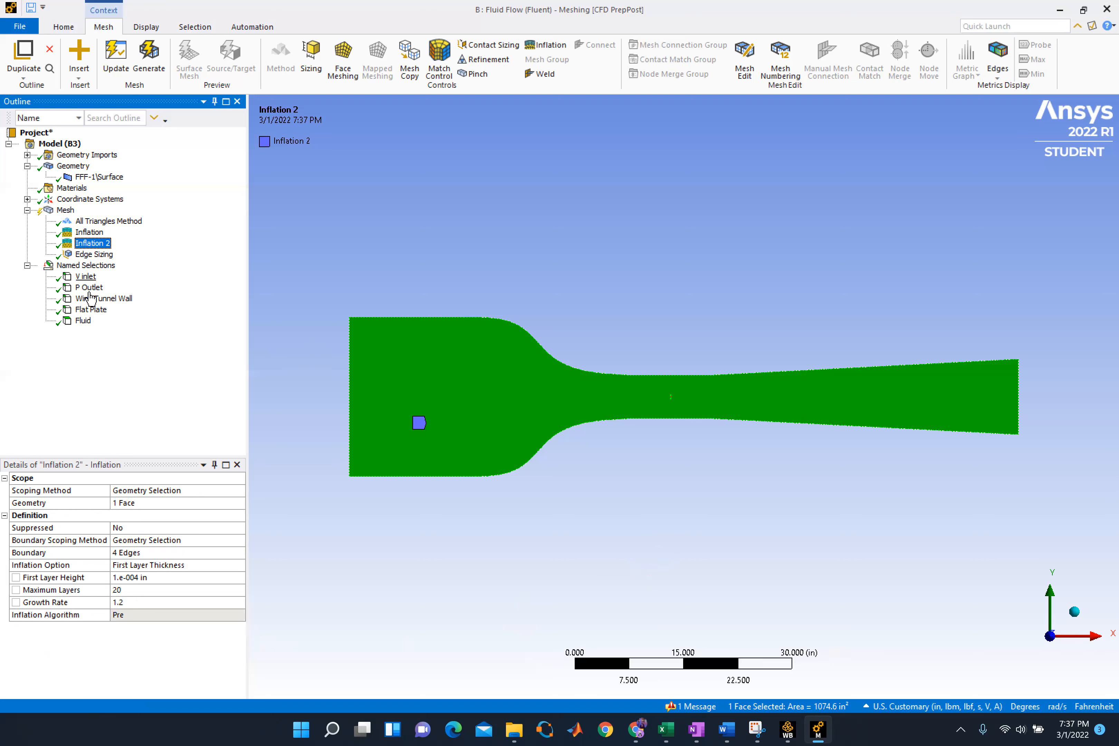
{"action": "left_click", "coordinate": [105, 221]}
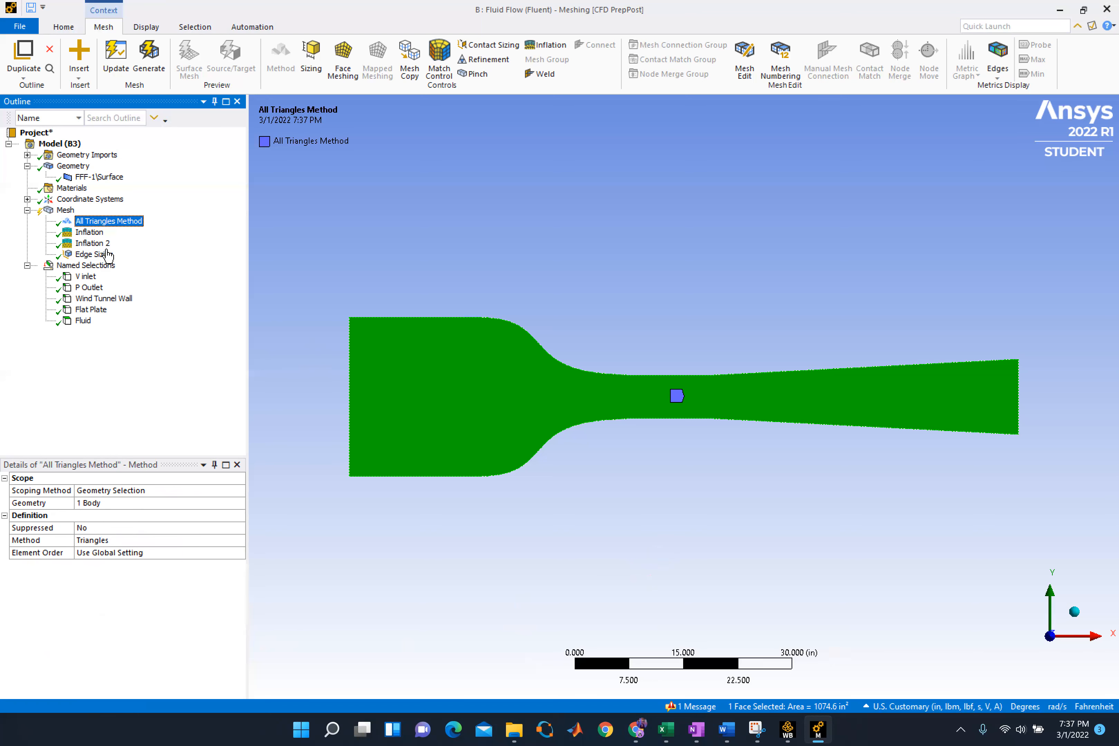
{"action": "left_click", "coordinate": [92, 233]}
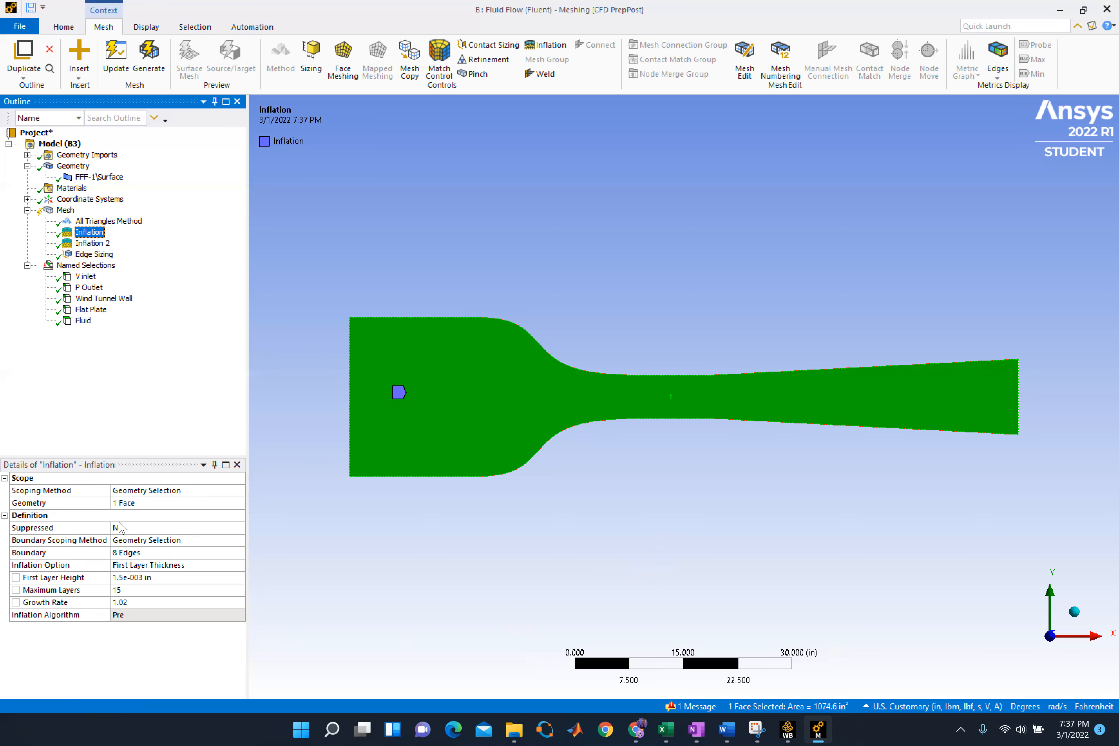
{"action": "left_click", "coordinate": [128, 602]}
{"action": "key", "text": "BackSpace"}
{"action": "key", "text": "BackSpace"}
{"action": "type", "text": "2"}
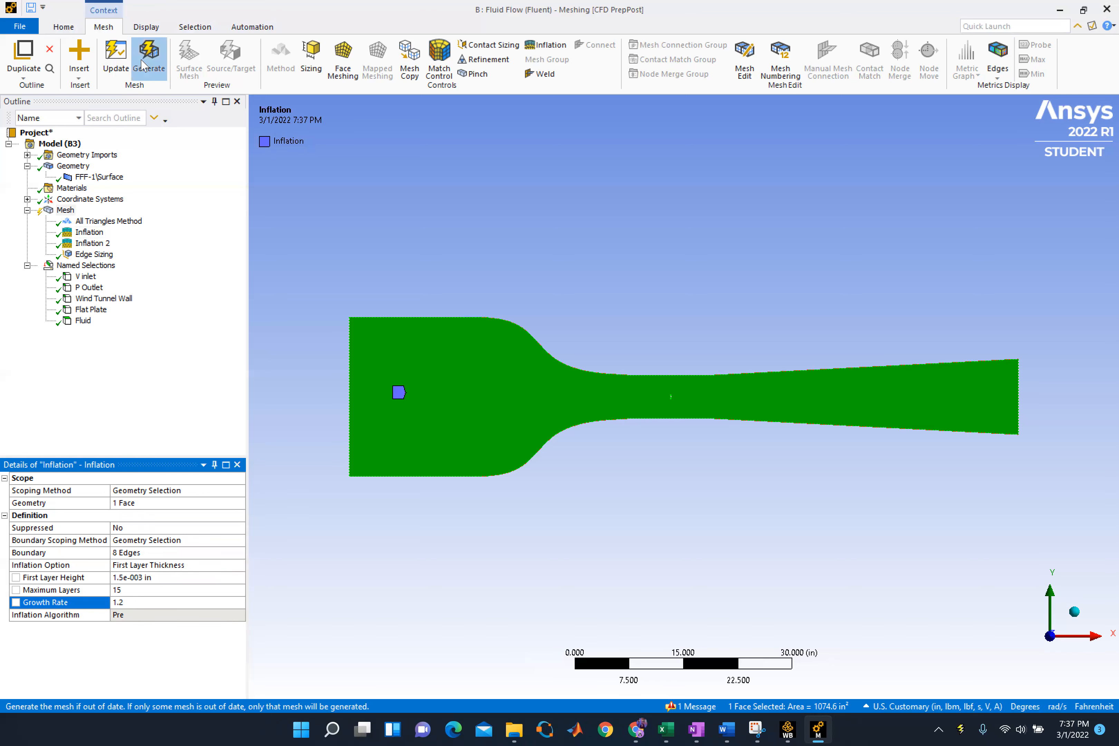
Try to generate system B's mesh again, and stop the run from the detailed mesh status
{"action": "left_click", "coordinate": [147, 53]}
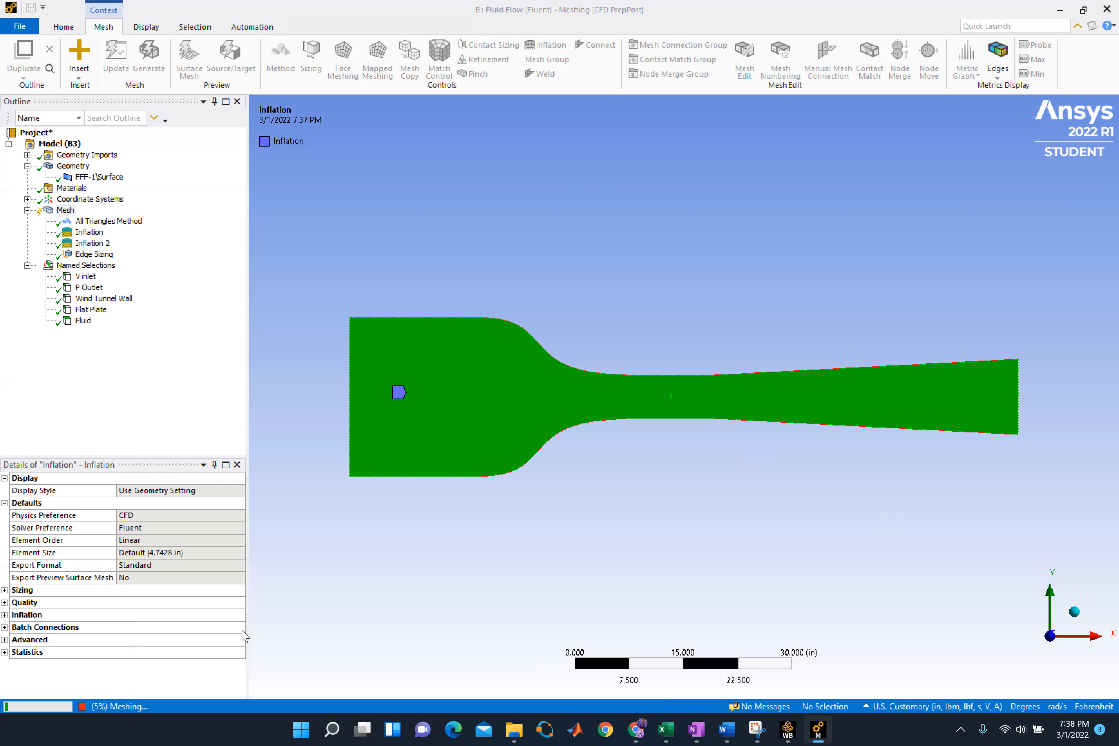
{"action": "left_click", "coordinate": [121, 703]}
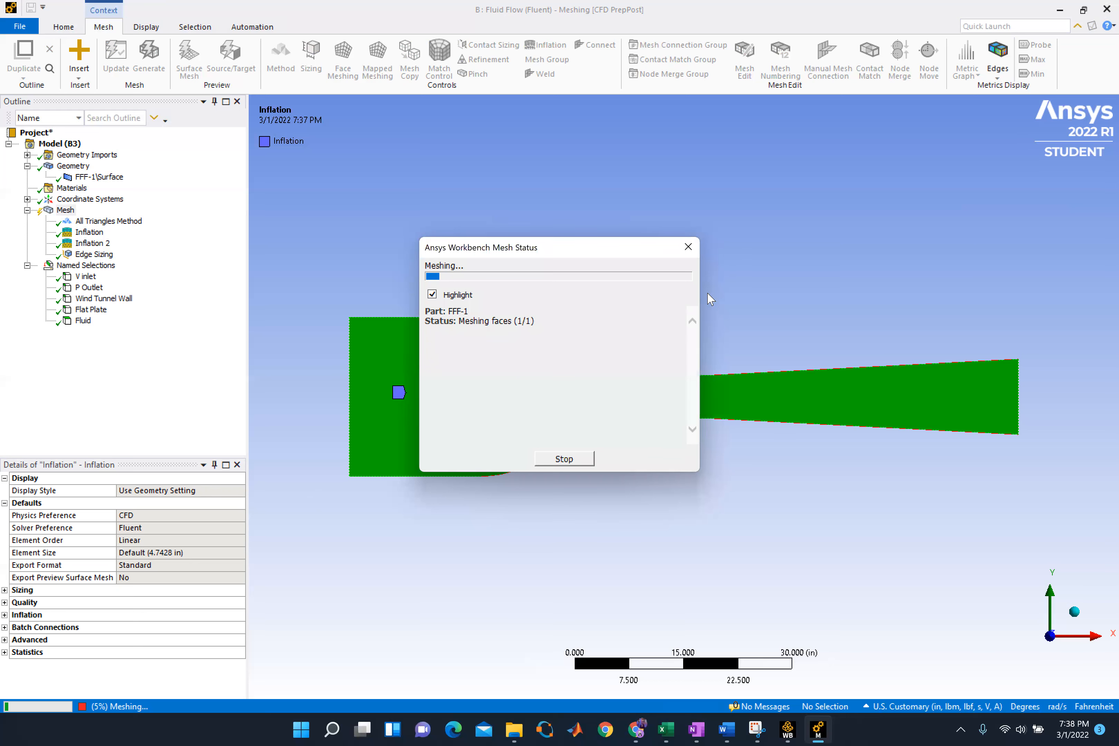
{"action": "left_click", "coordinate": [563, 463]}
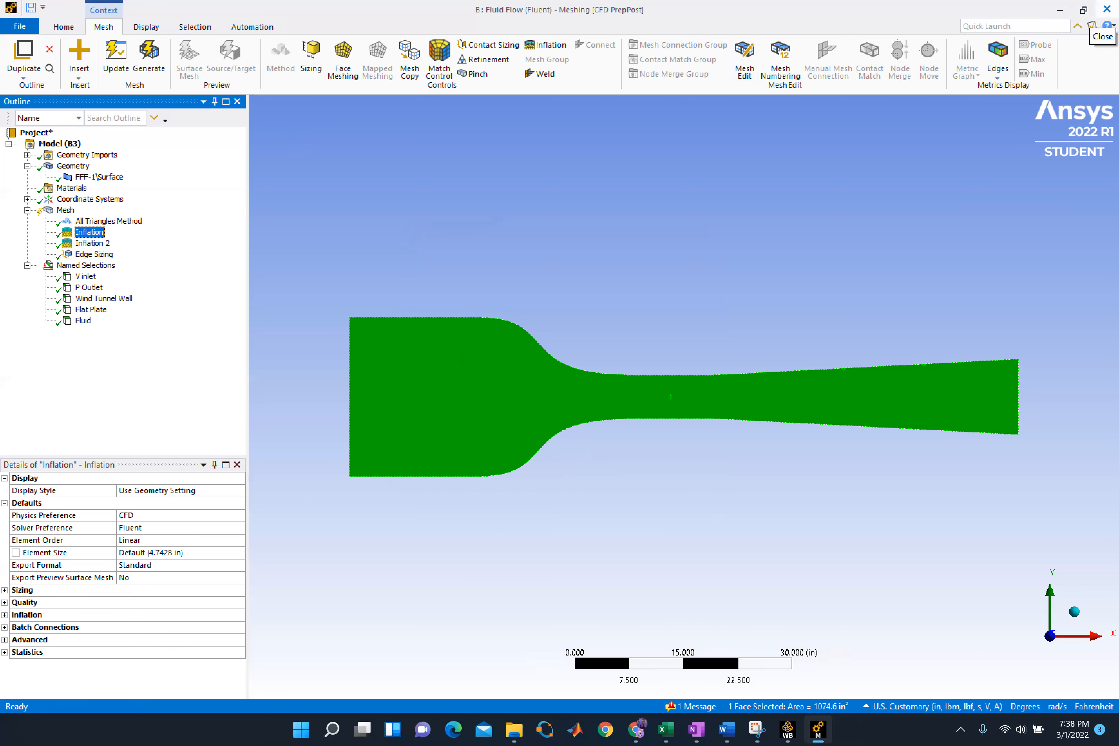
Close system B's mesh and open system A's to review its edge sizing, triangles method and both inflation settings
{"action": "left_click", "coordinate": [1102, 10]}
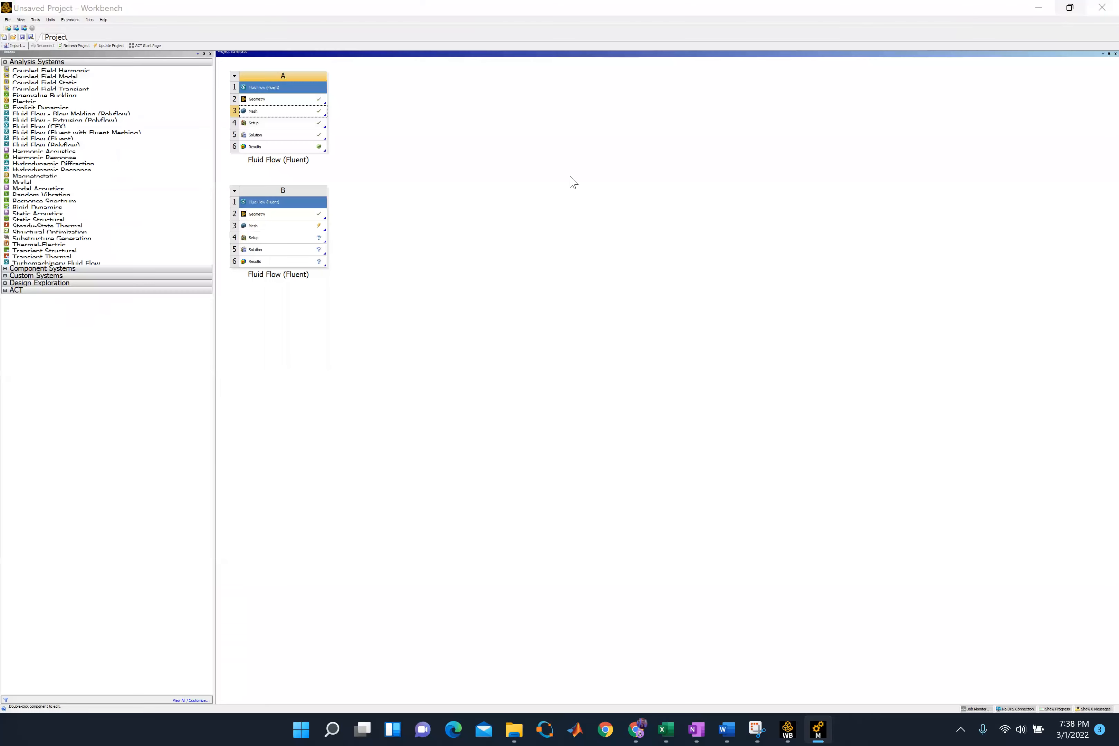
{"action": "double_click", "coordinate": [299, 114]}
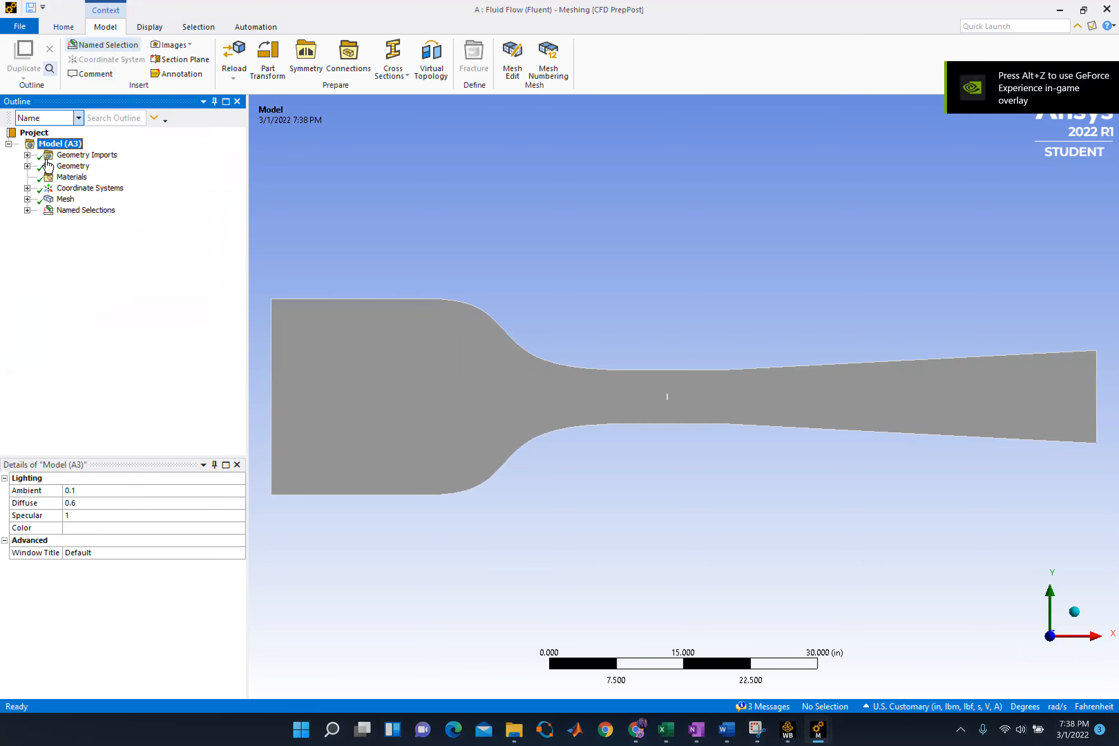
{"action": "left_click", "coordinate": [65, 199]}
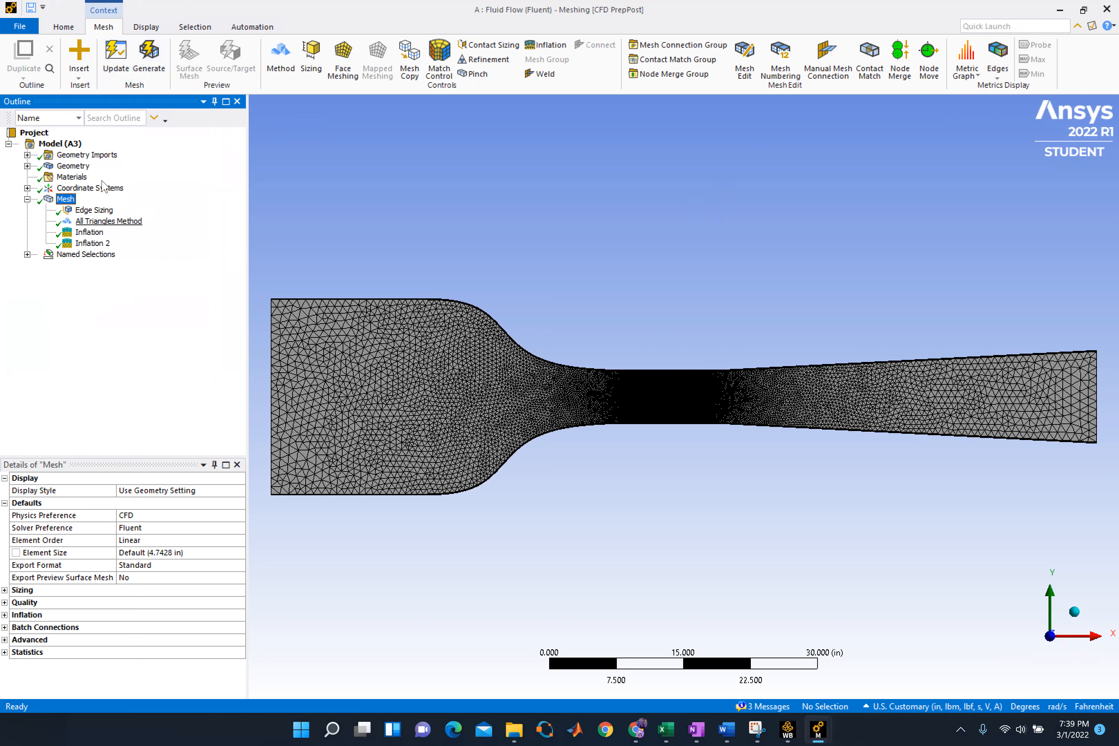
{"action": "left_click", "coordinate": [94, 210]}
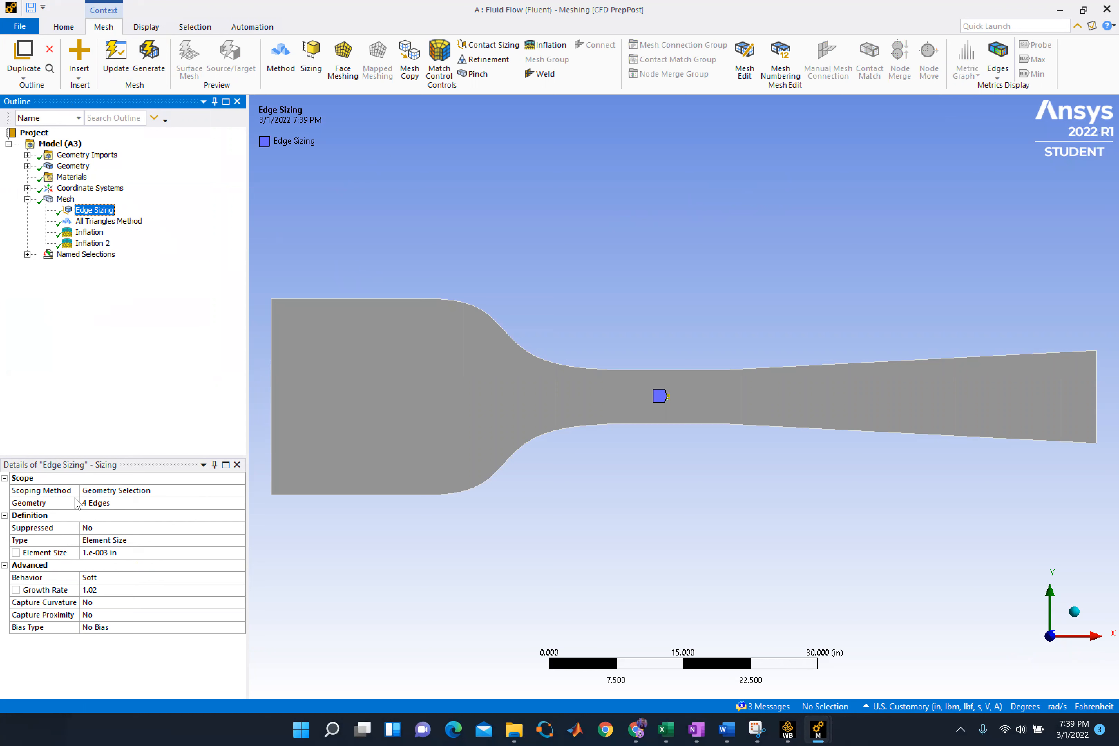
{"action": "left_click", "coordinate": [116, 225]}
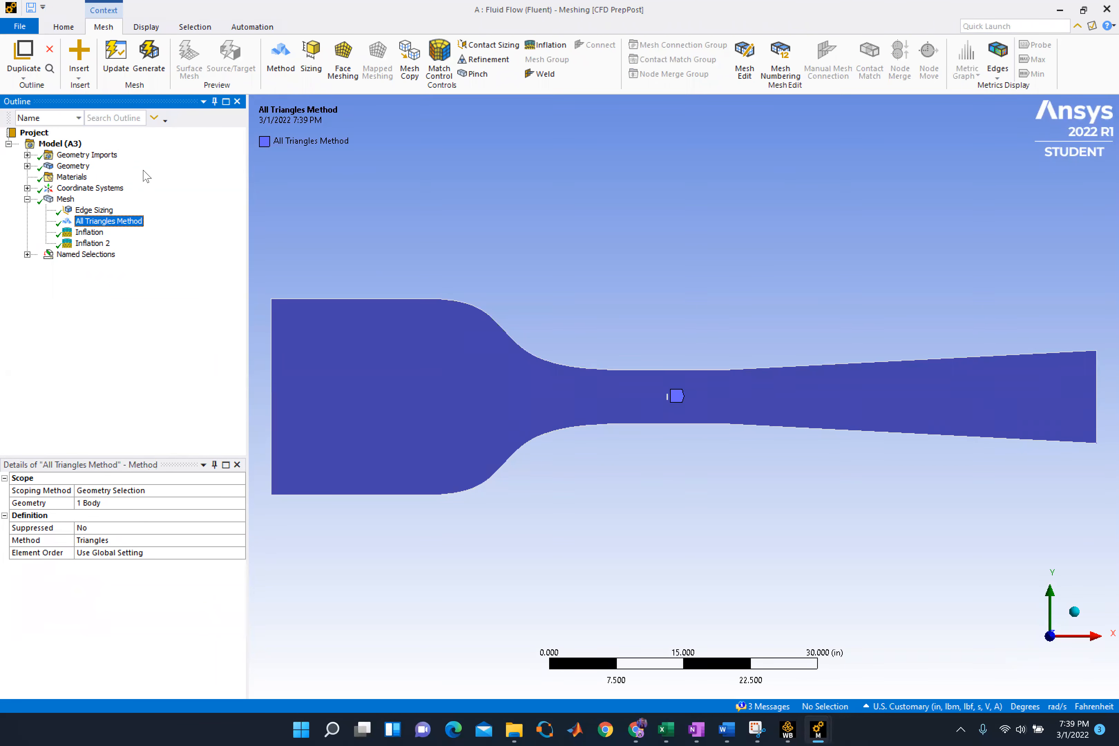
{"action": "left_click", "coordinate": [89, 232]}
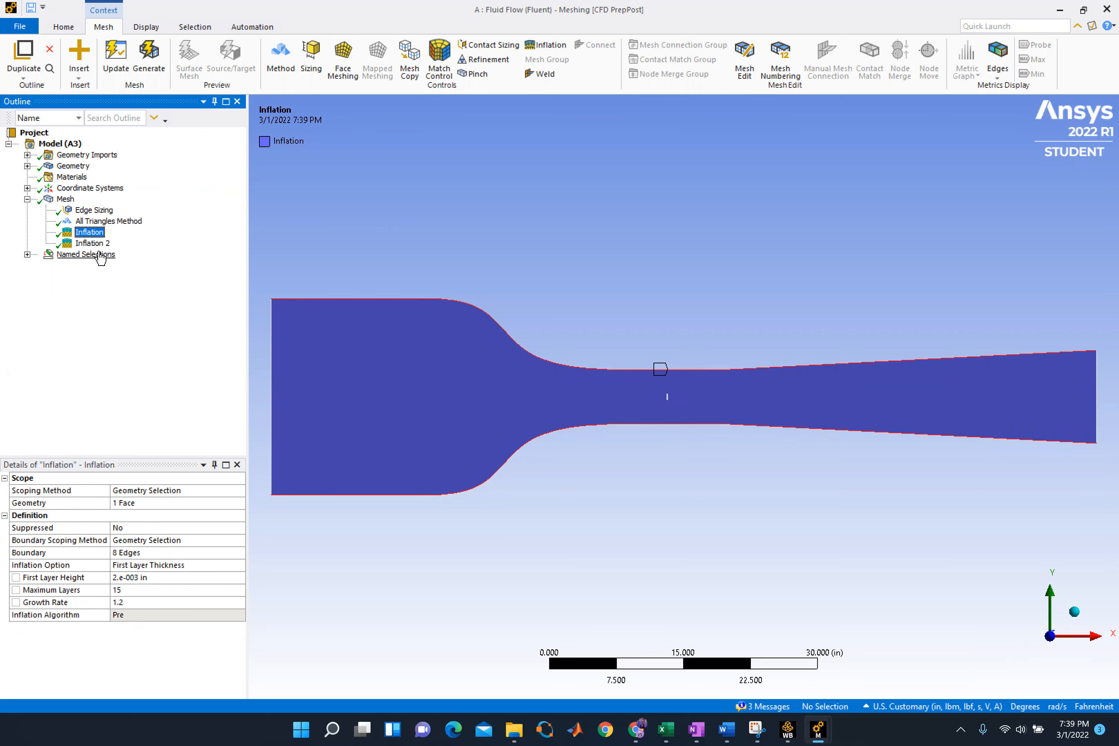
{"action": "left_click", "coordinate": [91, 243]}
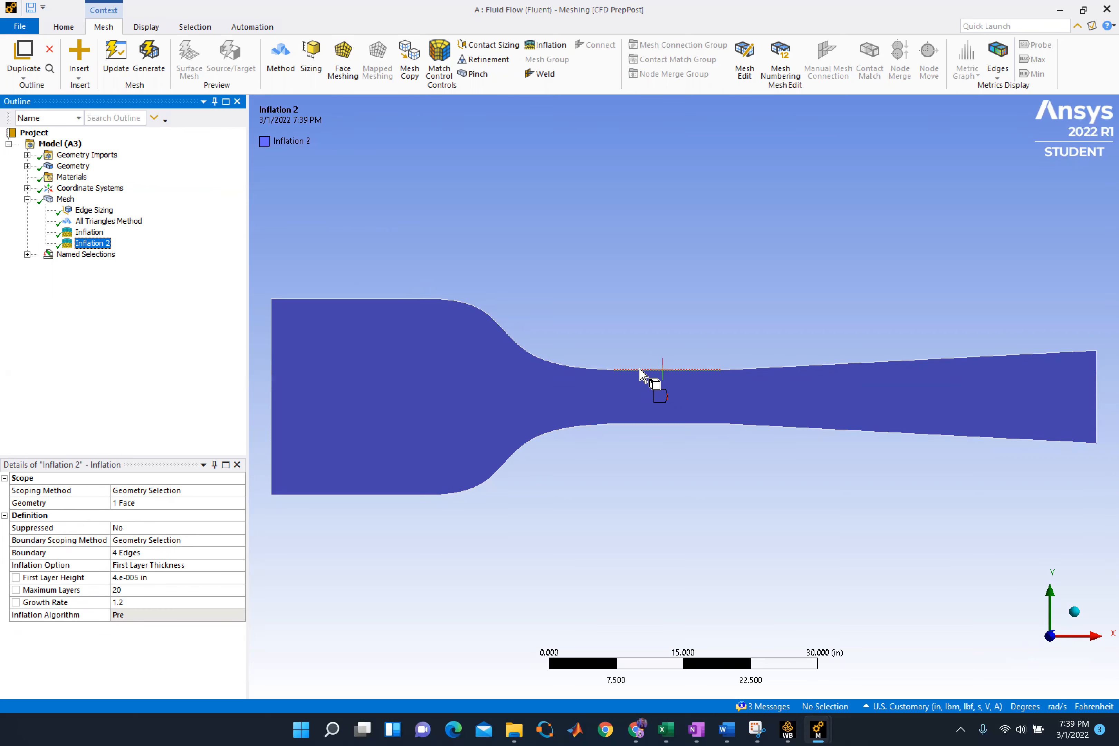
Examine system A's generated mesh in the tunnel throat, along the walls and around the flat plate
{"action": "left_click", "coordinate": [66, 200]}
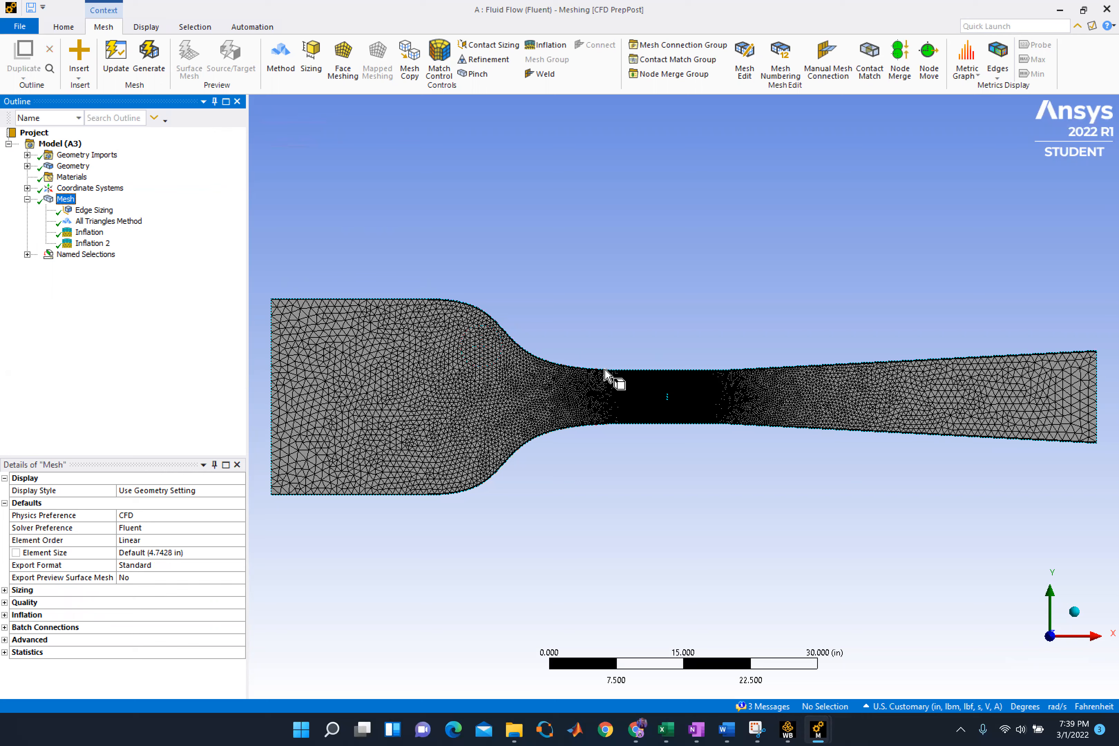
{"action": "scroll", "coordinate": [500, 337], "scroll_direction": "up", "scroll_amount": 2}
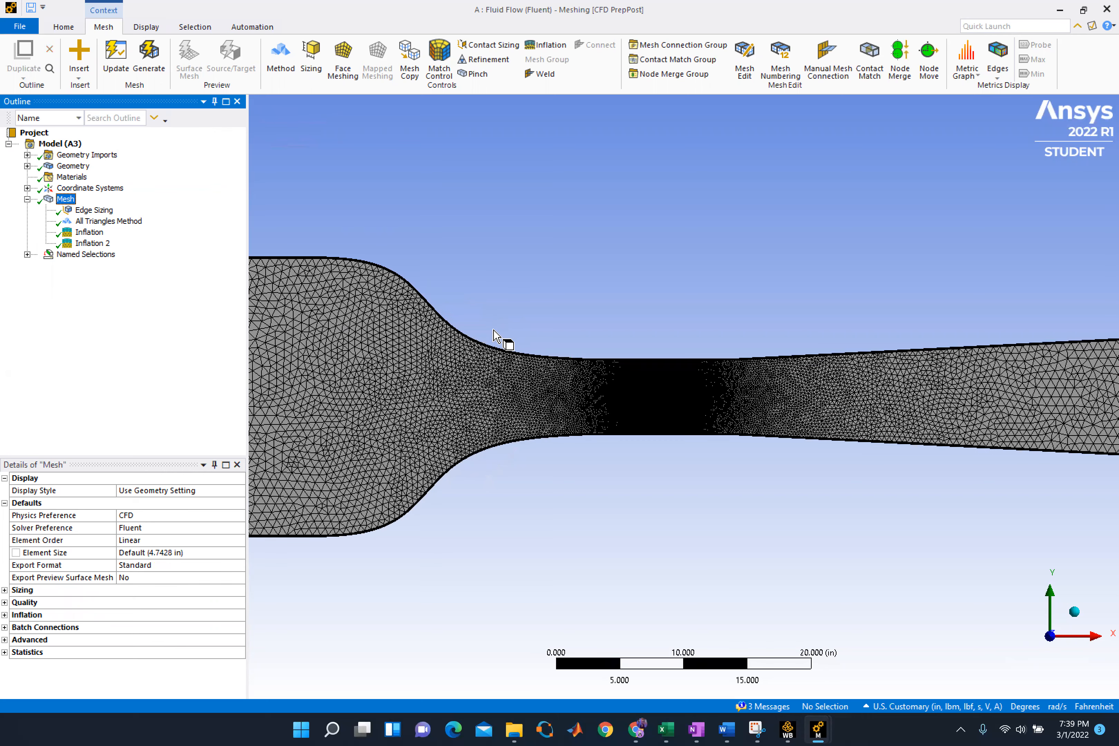
{"action": "scroll", "coordinate": [496, 337], "scroll_direction": "up", "scroll_amount": 2}
{"action": "scroll", "coordinate": [564, 354], "scroll_direction": "up", "scroll_amount": 2}
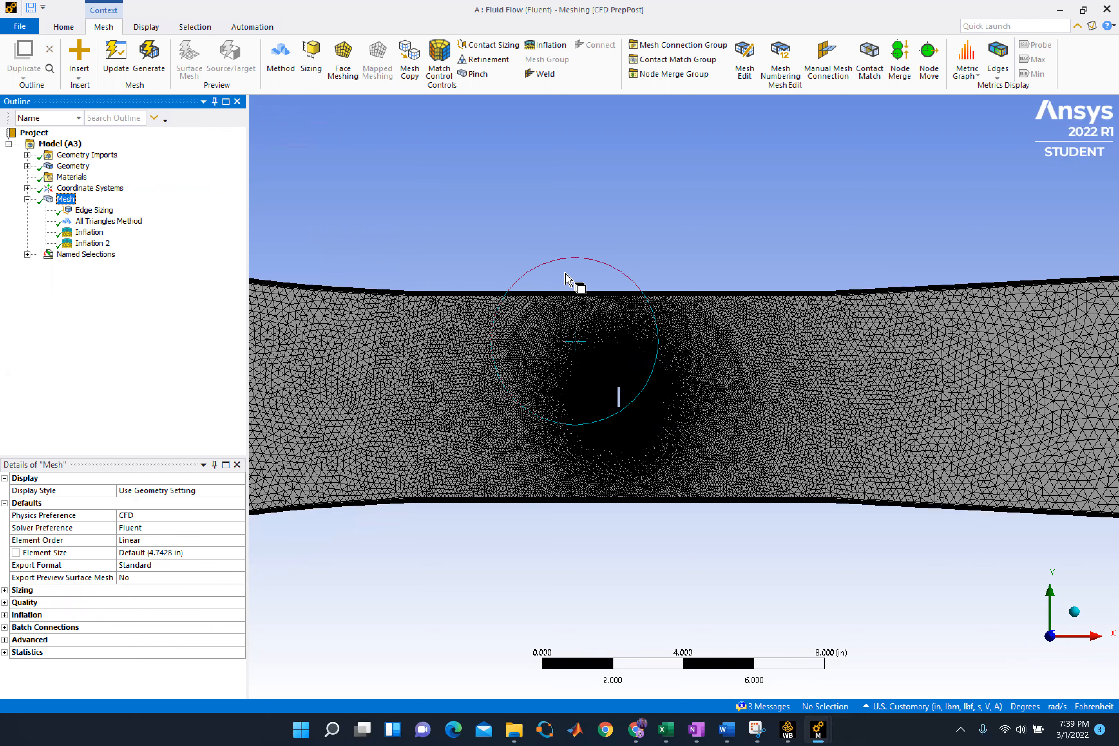
{"action": "scroll", "coordinate": [532, 207], "scroll_direction": "up", "scroll_amount": 5}
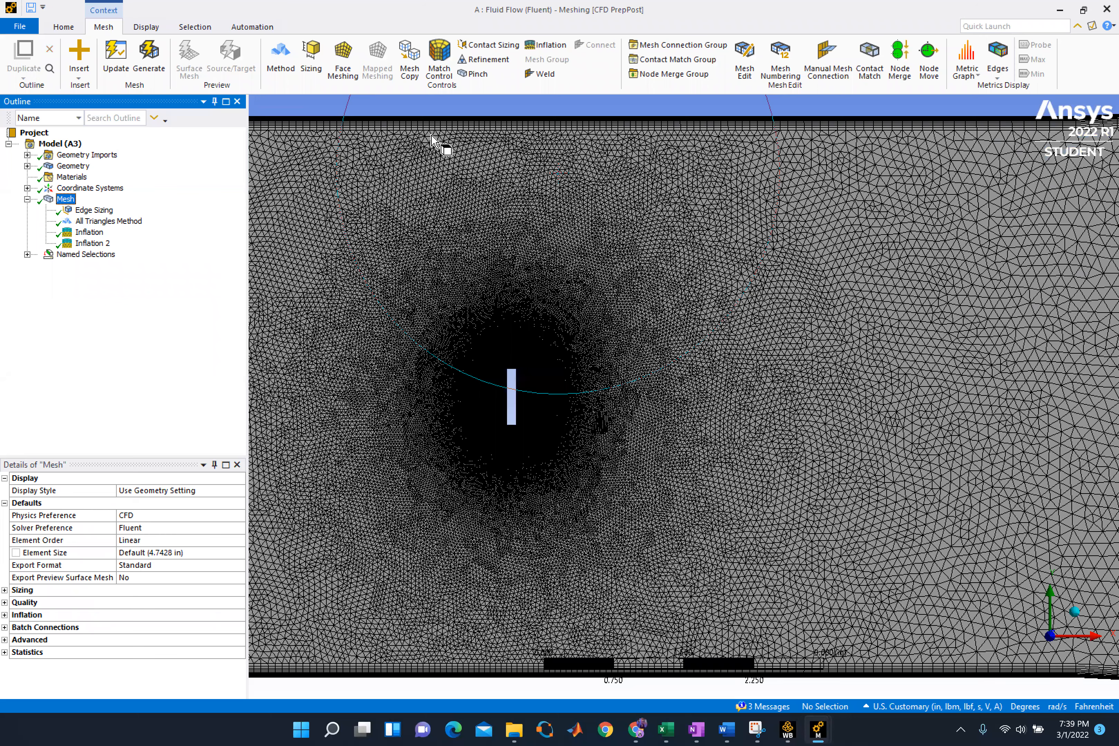
{"action": "middle_click_drag", "start_coordinate": [493, 133], "coordinate": [492, 437], "text": "shift"}
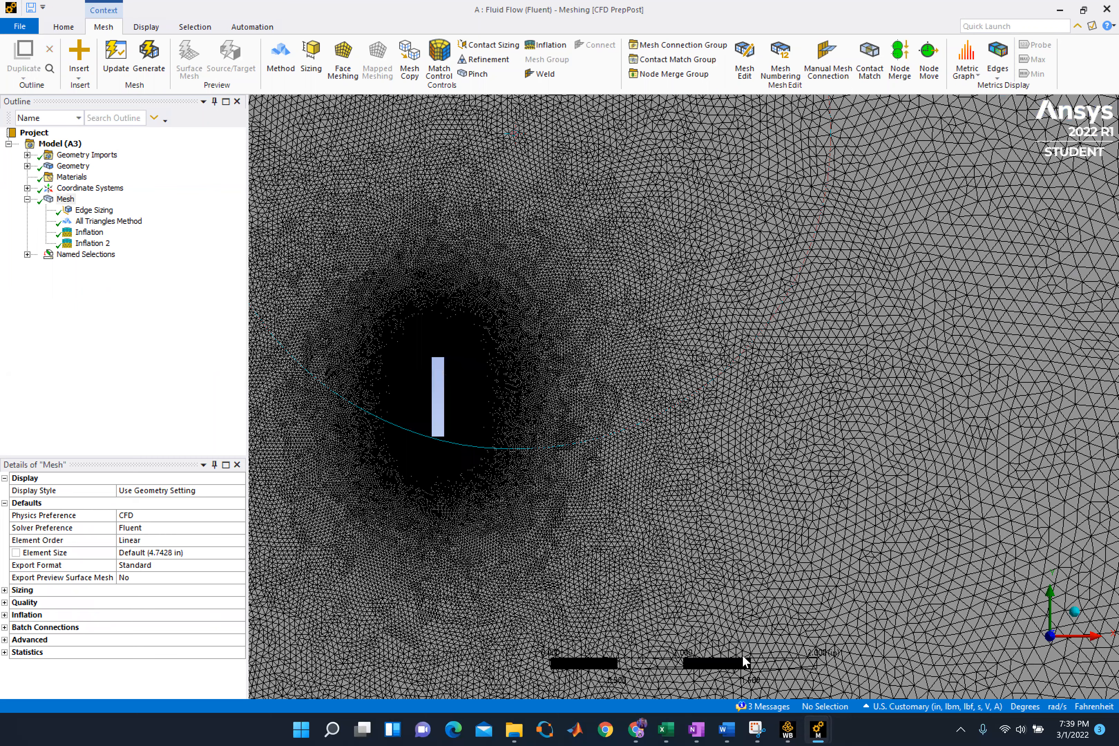
{"action": "scroll", "coordinate": [629, 583], "scroll_direction": "down", "scroll_amount": 3}
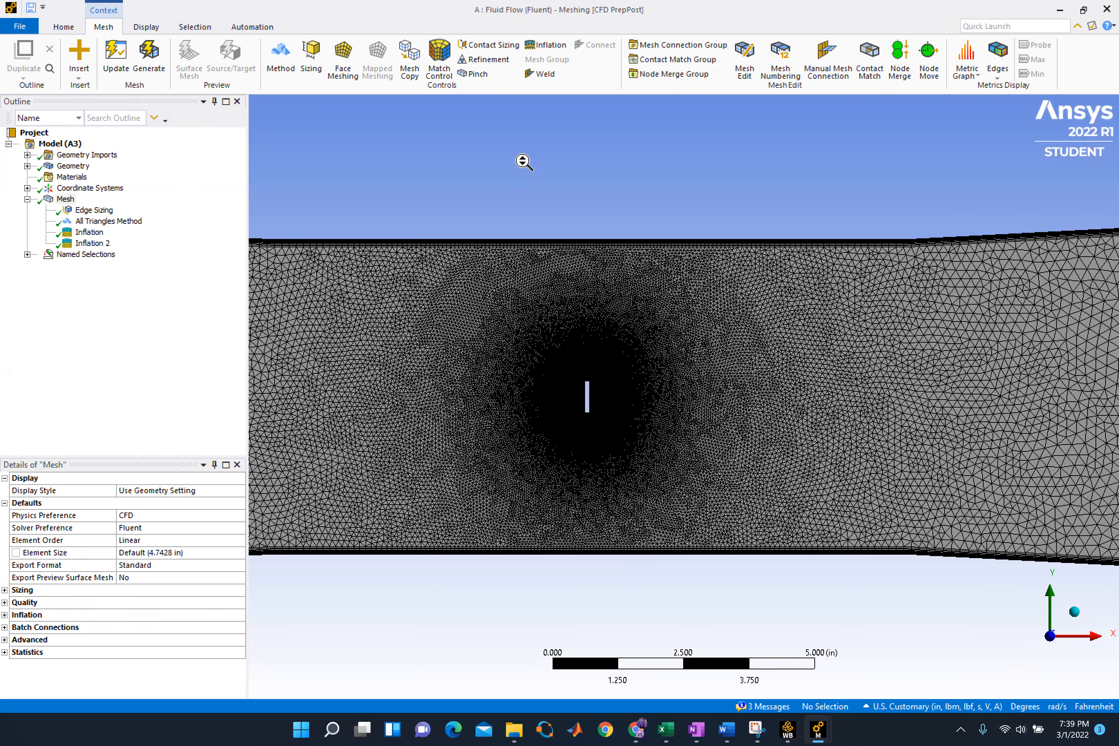
{"action": "scroll", "coordinate": [514, 262], "scroll_direction": "up", "scroll_amount": 4}
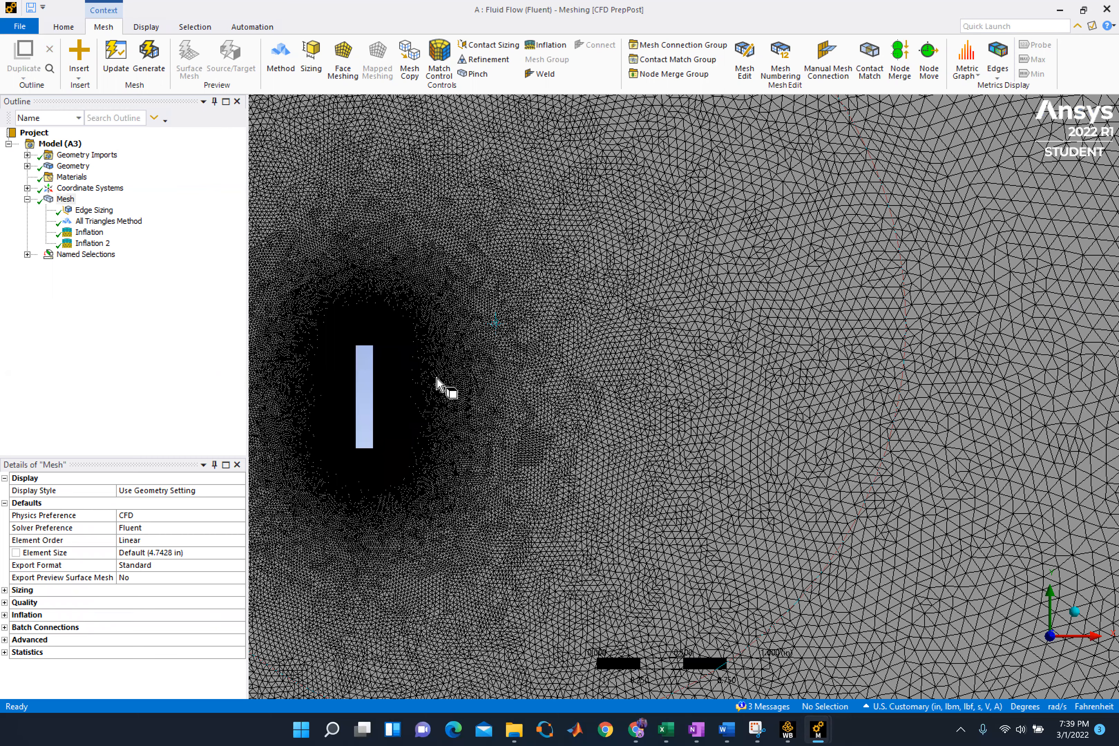
{"action": "scroll", "coordinate": [385, 390], "scroll_direction": "down", "scroll_amount": 2}
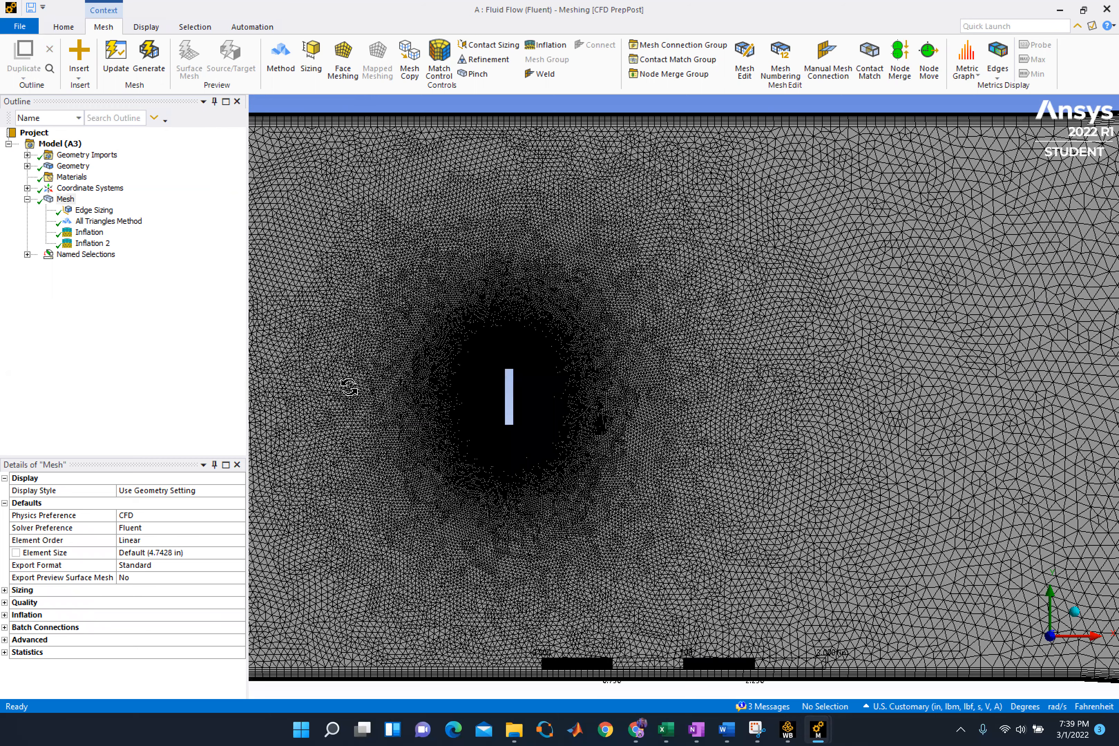
{"action": "scroll", "coordinate": [366, 392], "scroll_direction": "up", "scroll_amount": 2}
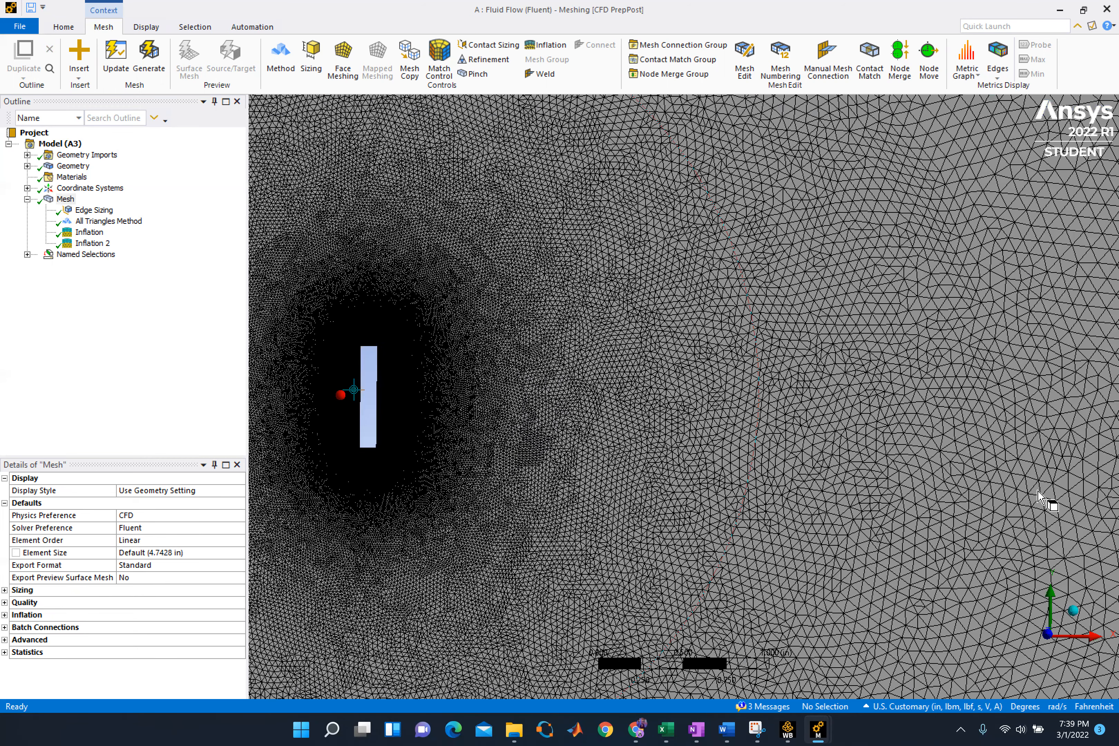
{"action": "scroll", "coordinate": [1016, 484], "scroll_direction": "down", "scroll_amount": 1}
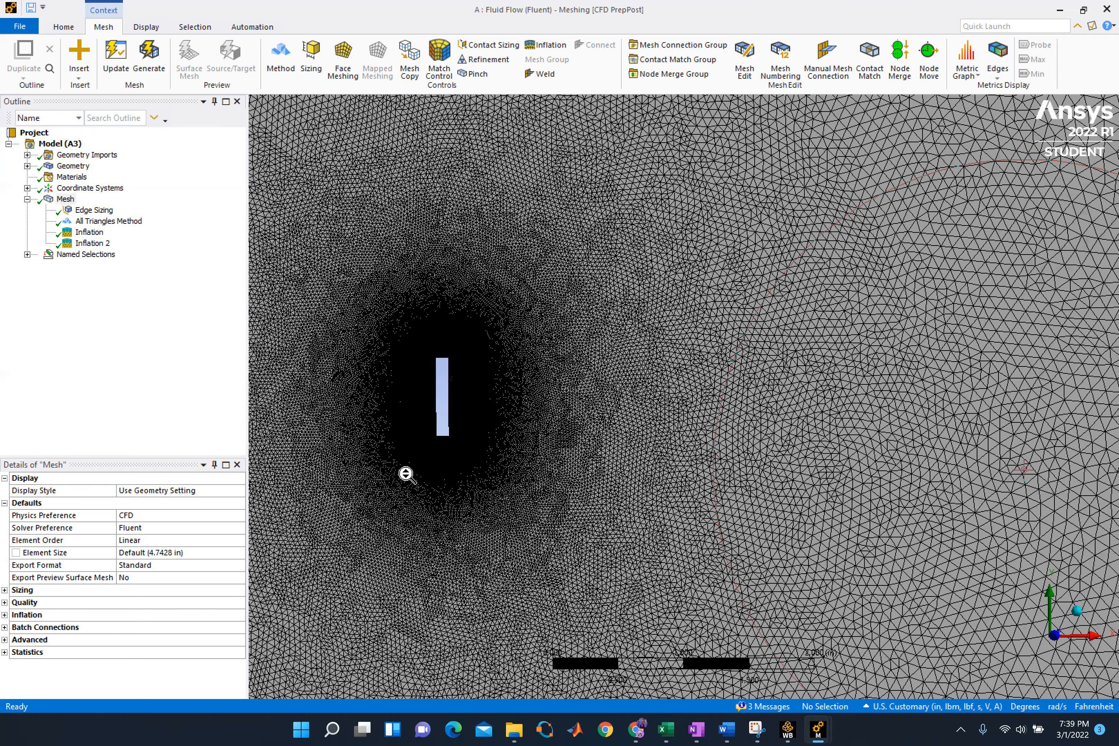
Inspect how system A's triangular mesh transitions from the flat plate to the wall layers and downstream region, from several angles
{"action": "scroll", "coordinate": [479, 520], "scroll_direction": "down", "scroll_amount": 1}
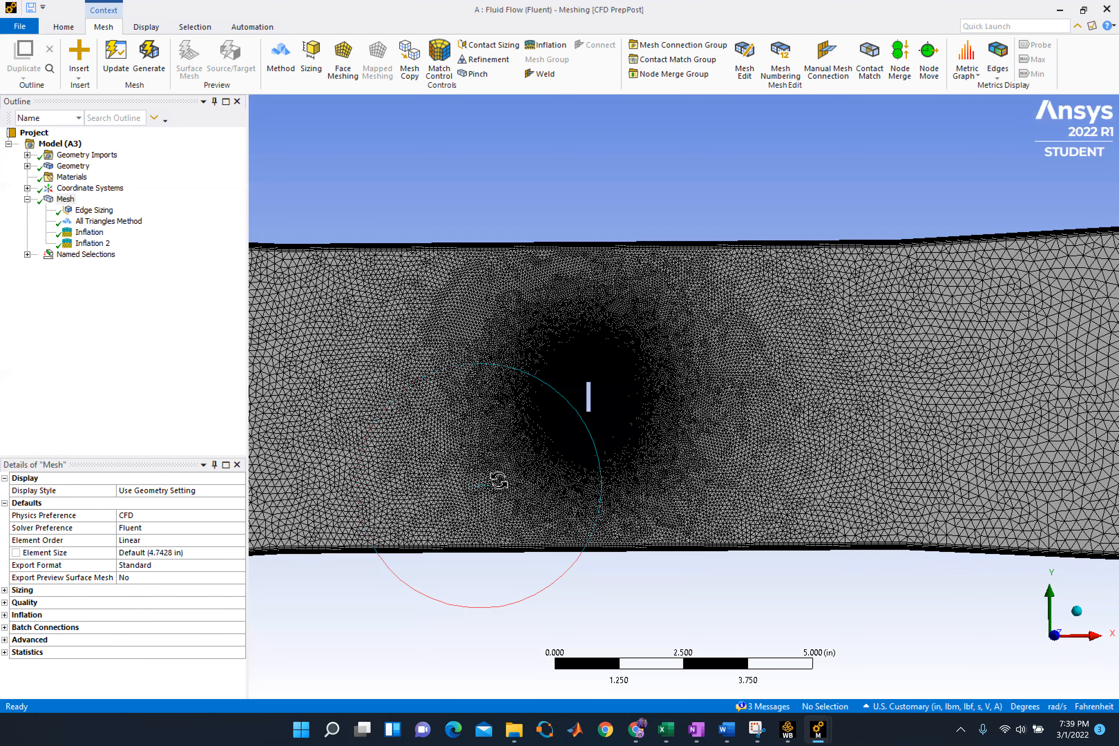
{"action": "scroll", "coordinate": [500, 544], "scroll_direction": "down", "scroll_amount": 1}
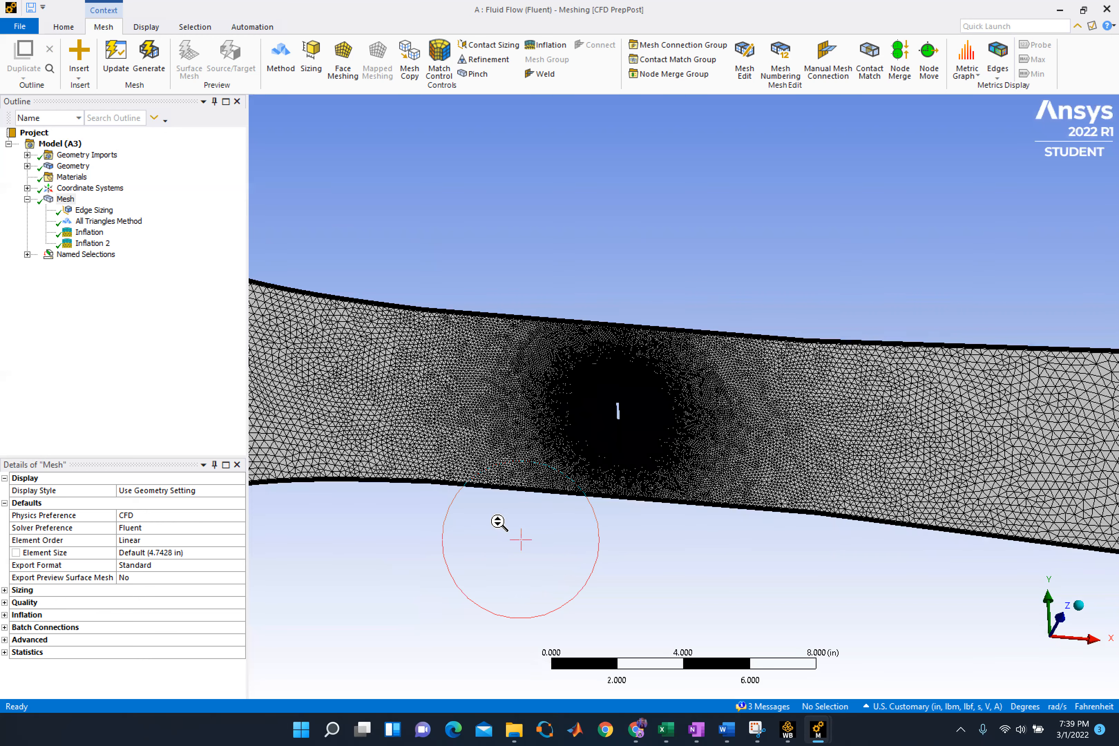
{"action": "scroll", "coordinate": [500, 528], "scroll_direction": "up", "scroll_amount": 1}
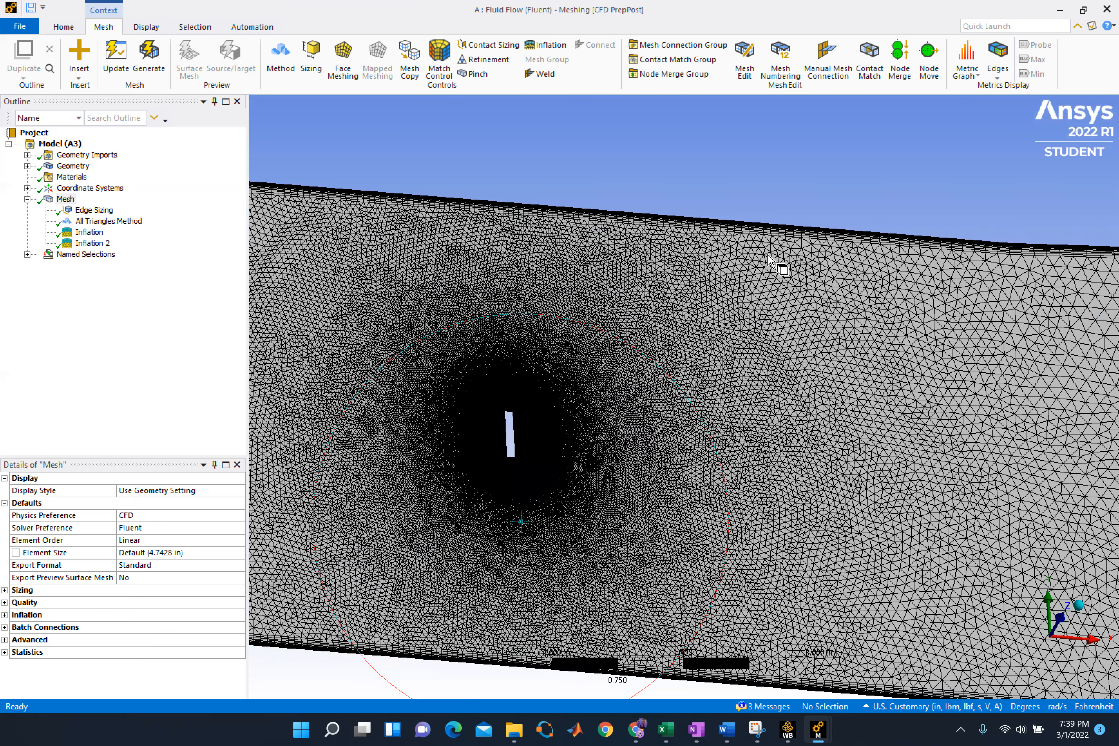
{"action": "scroll", "coordinate": [788, 230], "scroll_direction": "up", "scroll_amount": 2}
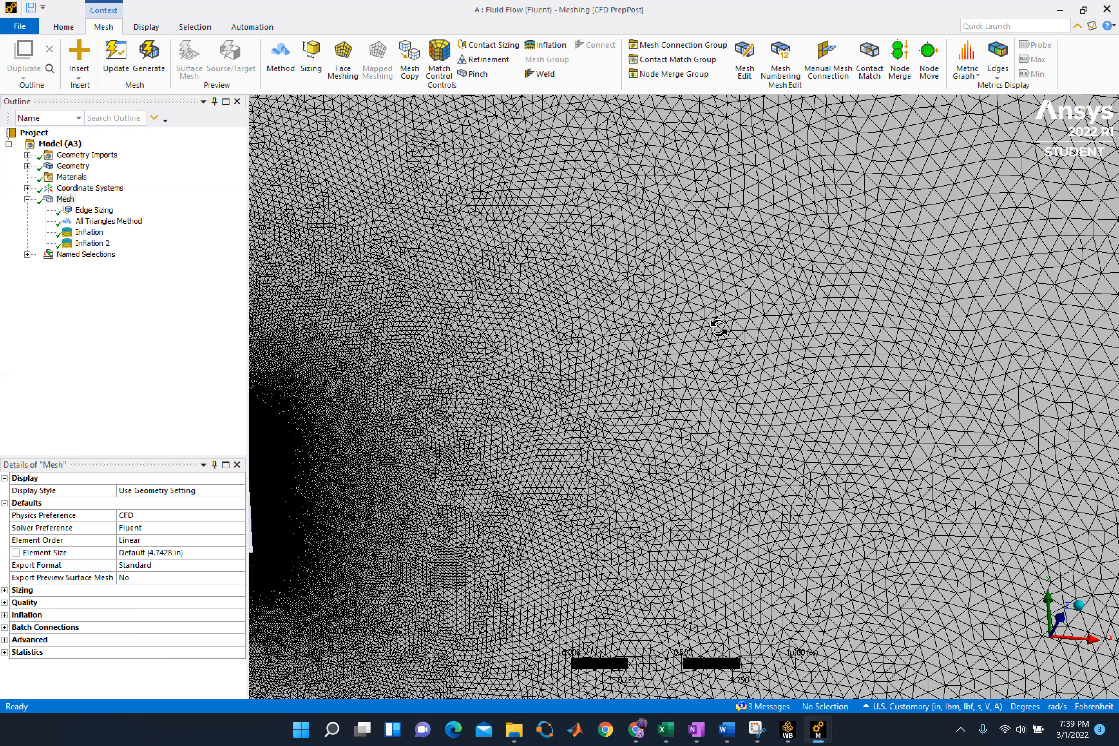
{"action": "scroll", "coordinate": [557, 345], "scroll_direction": "down", "scroll_amount": 2}
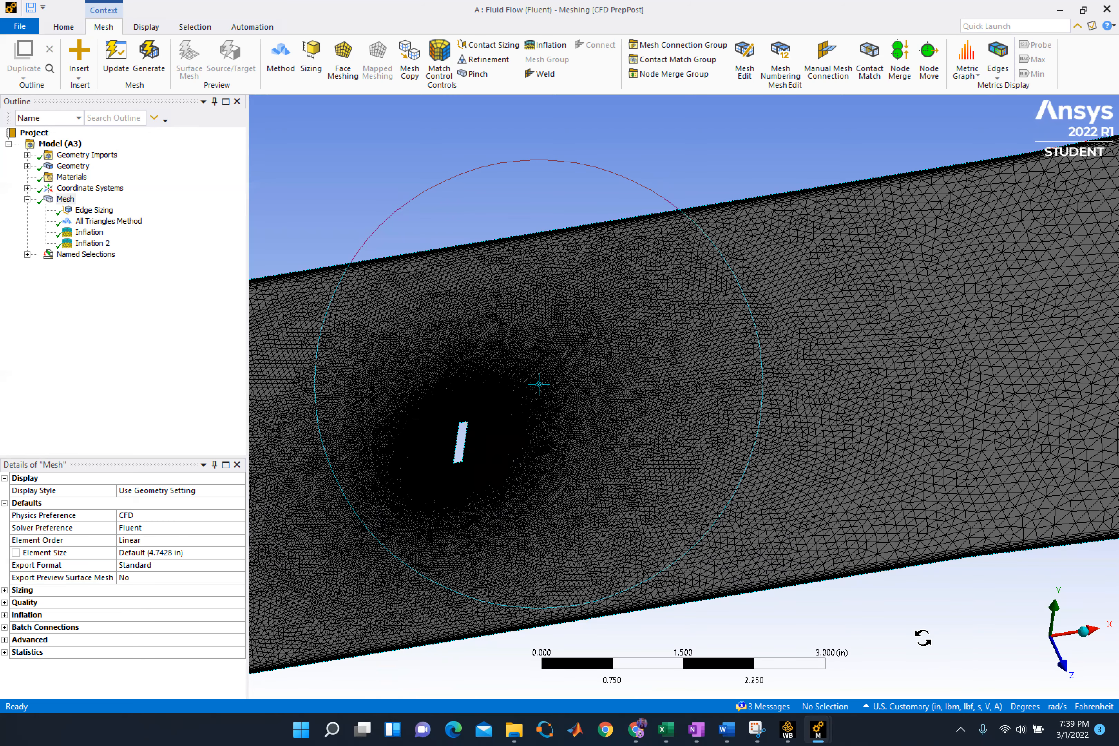
{"action": "middle_click_drag", "start_coordinate": [935, 663], "coordinate": [934, 684]}
{"action": "scroll", "coordinate": [875, 590], "scroll_direction": "up", "scroll_amount": 2}
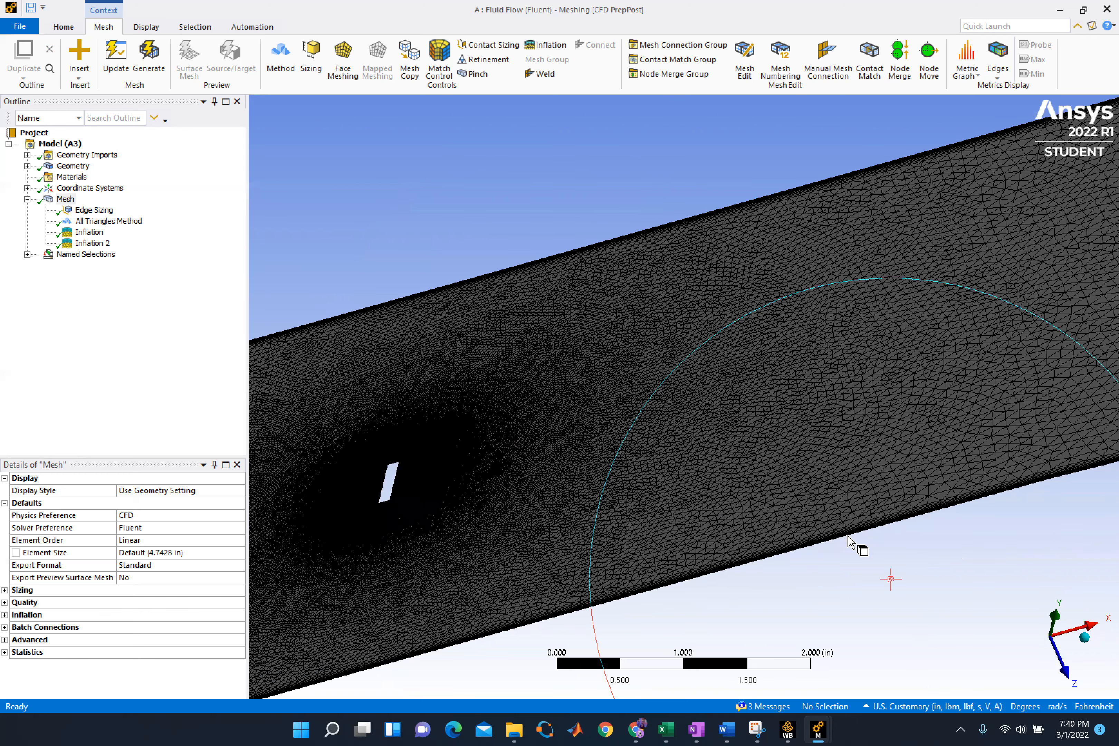
{"action": "scroll", "coordinate": [885, 621], "scroll_direction": "up", "scroll_amount": 3}
{"action": "middle_click_drag", "start_coordinate": [885, 621], "coordinate": [947, 622]}
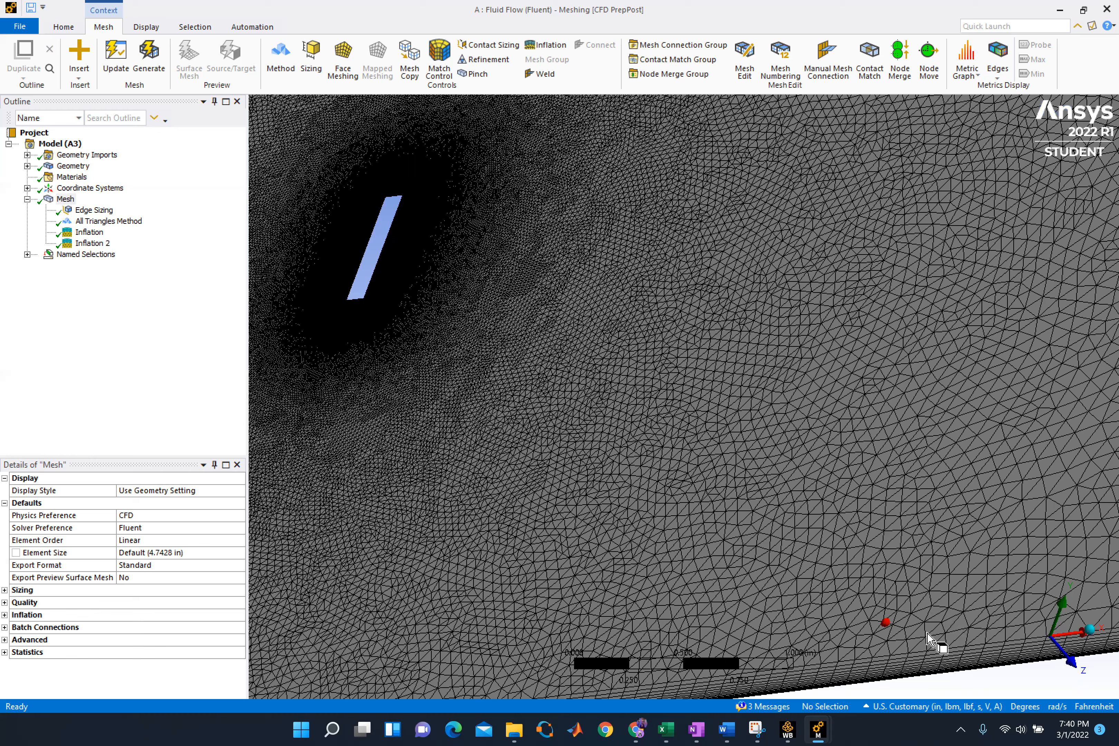
{"action": "scroll", "coordinate": [925, 647], "scroll_direction": "up", "scroll_amount": 3}
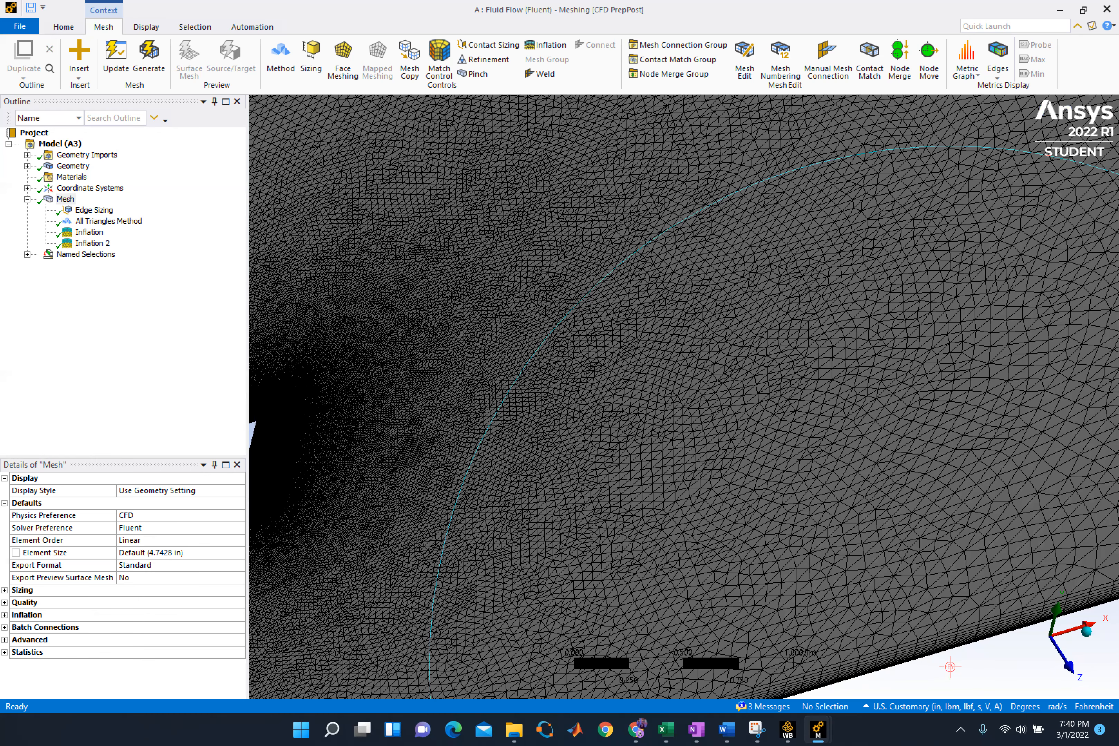
{"action": "left_click", "coordinate": [1070, 666]}
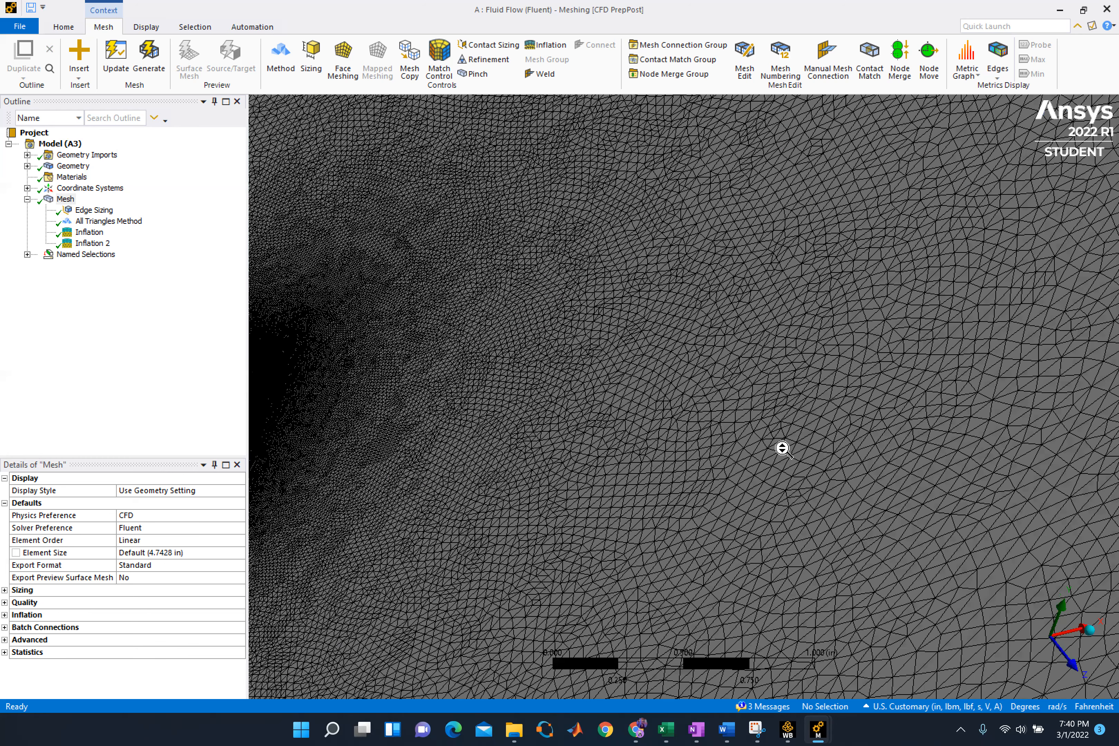
{"action": "scroll", "coordinate": [814, 464], "scroll_direction": "down", "scroll_amount": 10}
{"action": "scroll", "coordinate": [689, 529], "scroll_direction": "down", "scroll_amount": 3}
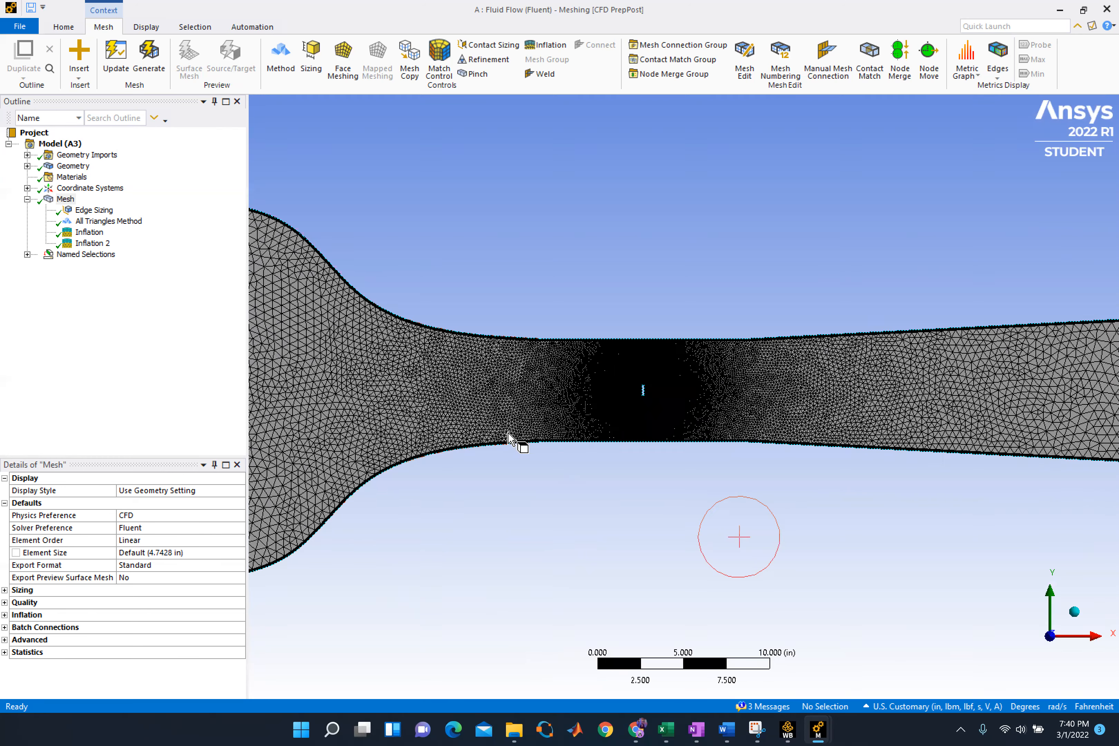
{"action": "scroll", "coordinate": [528, 443], "scroll_direction": "down", "scroll_amount": 3}
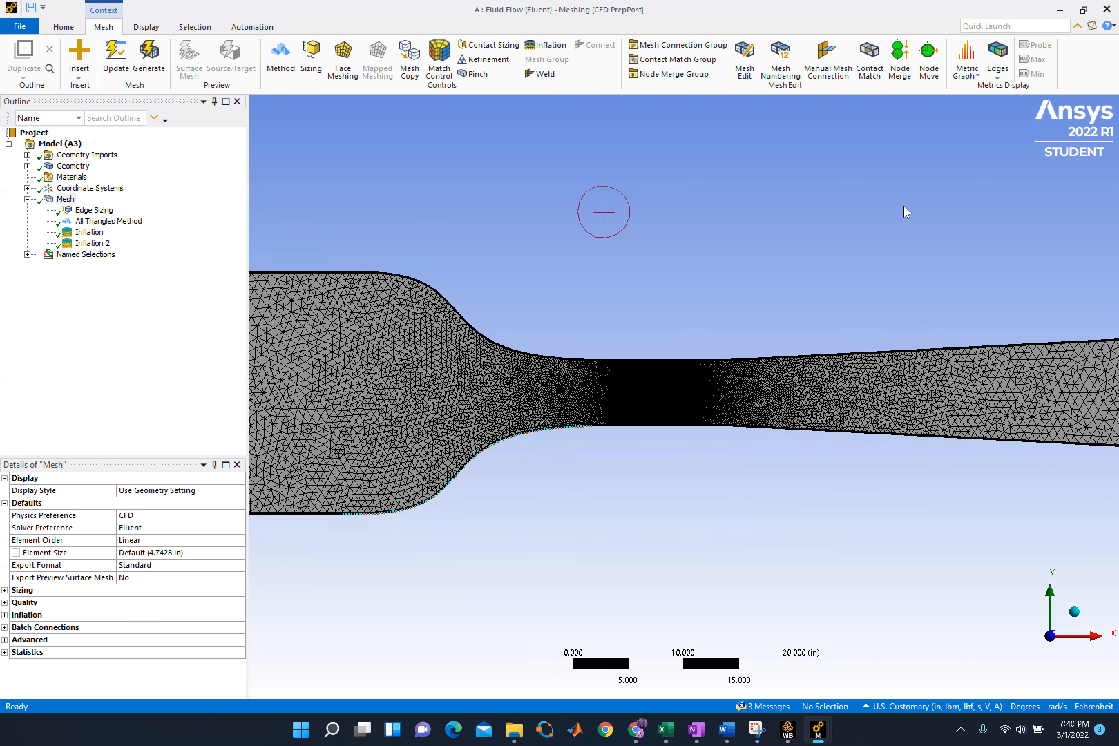
Close system A's mesh editor and update its Mesh cell in the Workbench project
{"action": "left_click", "coordinate": [1108, 9]}
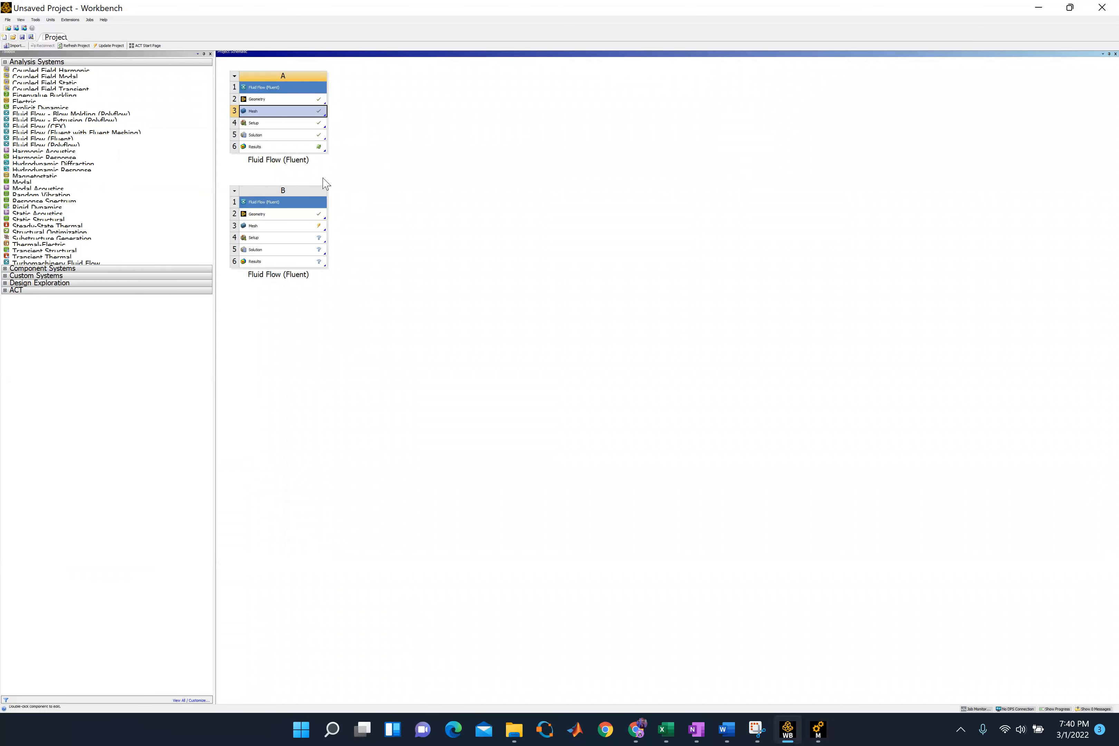
{"action": "right_click", "coordinate": [315, 138]}
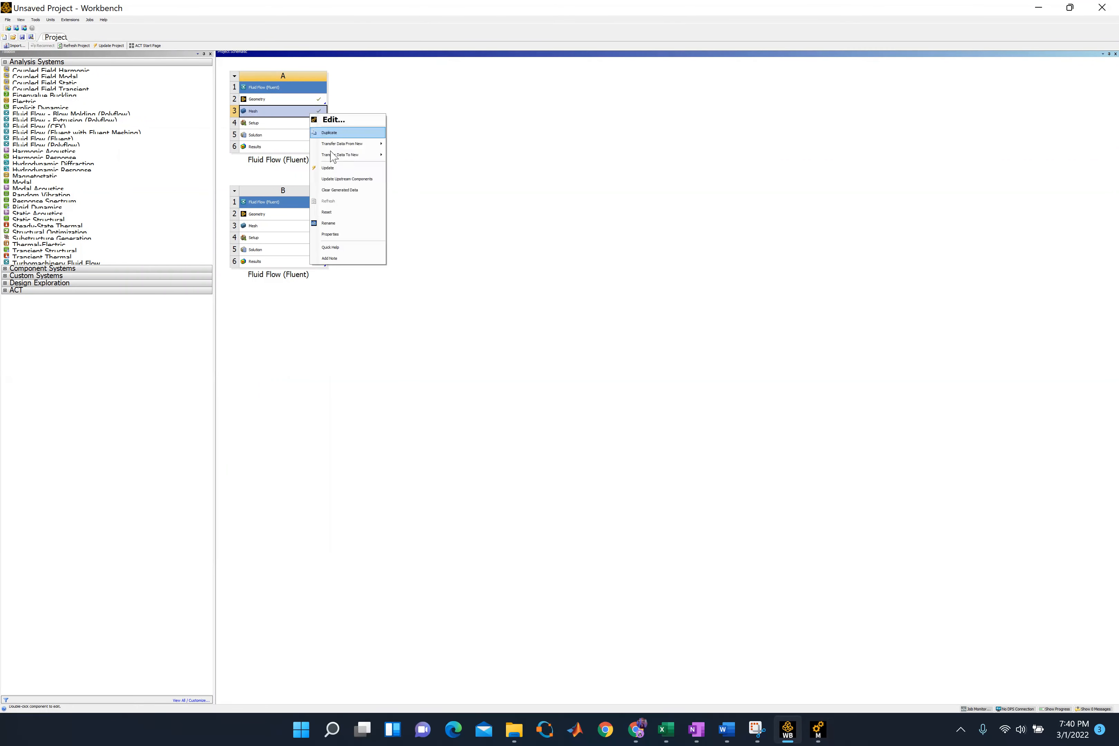
{"action": "left_click", "coordinate": [328, 167]}
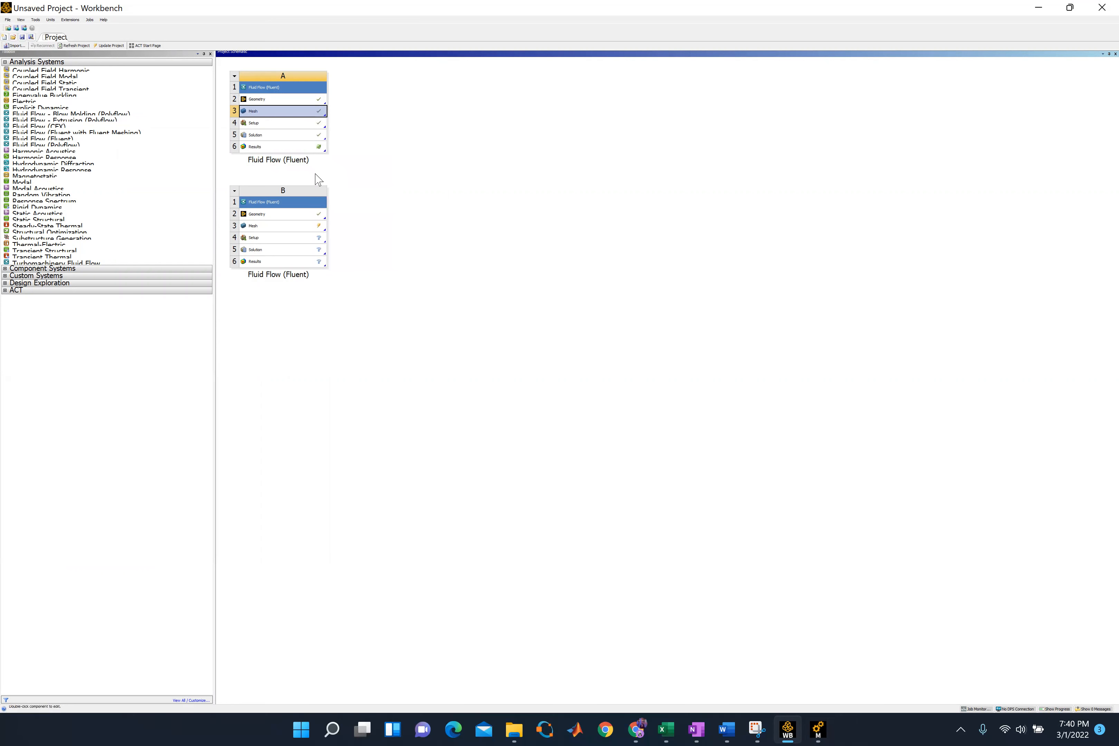
Open system A's Setup in Fluent with double precision and 4 solver processes, and dismiss the behavioral changes notice
{"action": "double_click", "coordinate": [298, 123]}
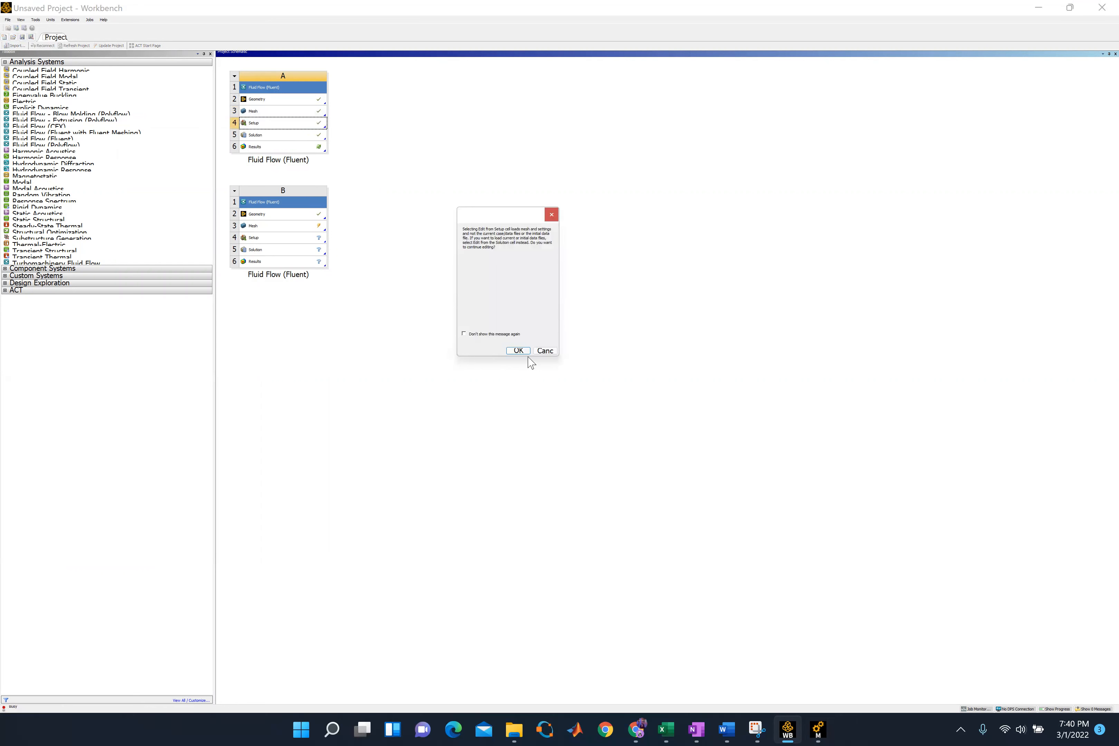
{"action": "left_click", "coordinate": [518, 351]}
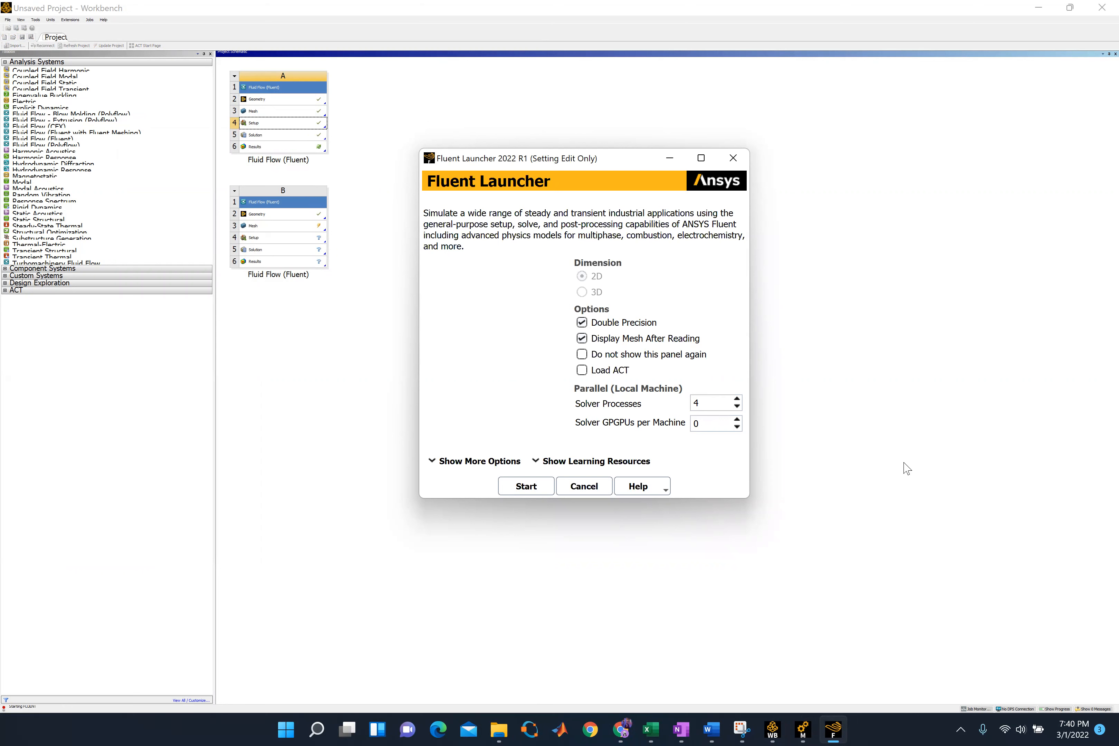
{"action": "left_click", "coordinate": [526, 487]}
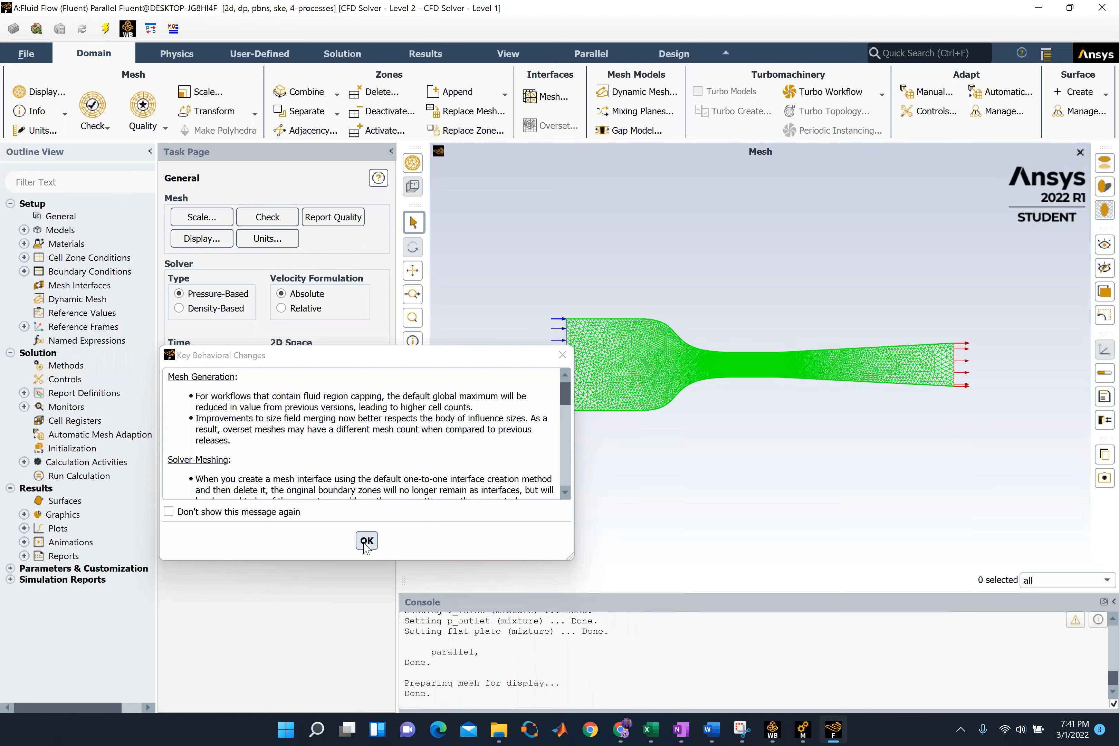
{"action": "left_click", "coordinate": [366, 541]}
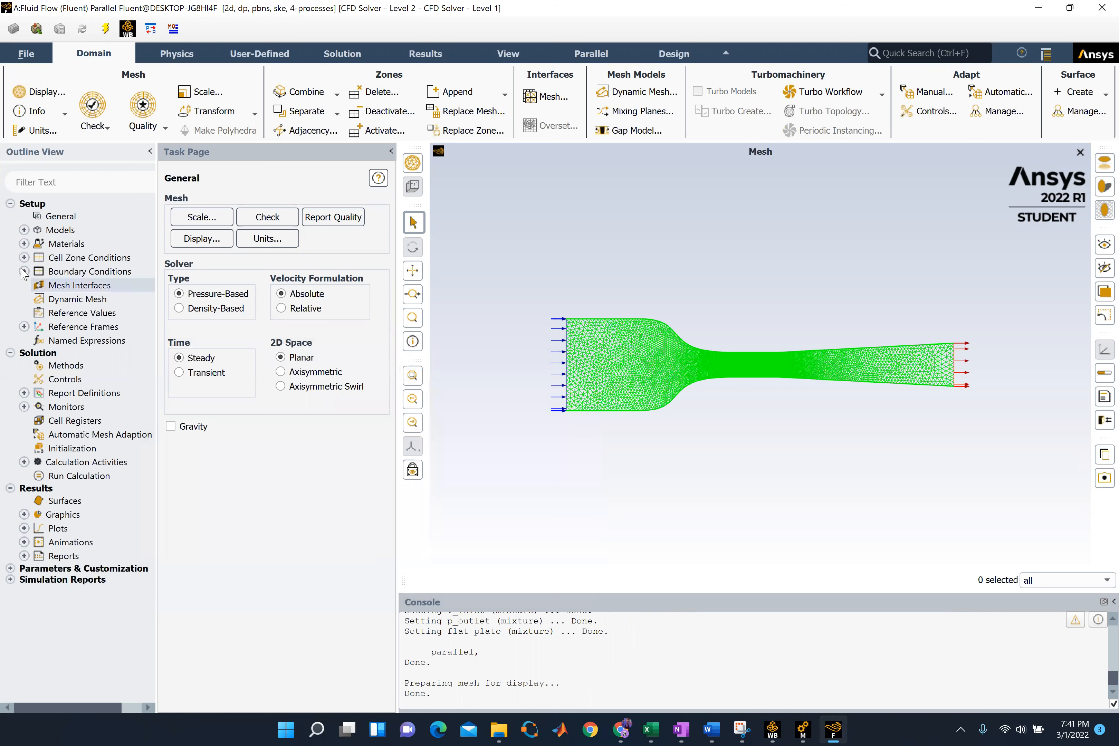
{"action": "scroll", "coordinate": [732, 386], "scroll_direction": "up", "scroll_amount": 1}
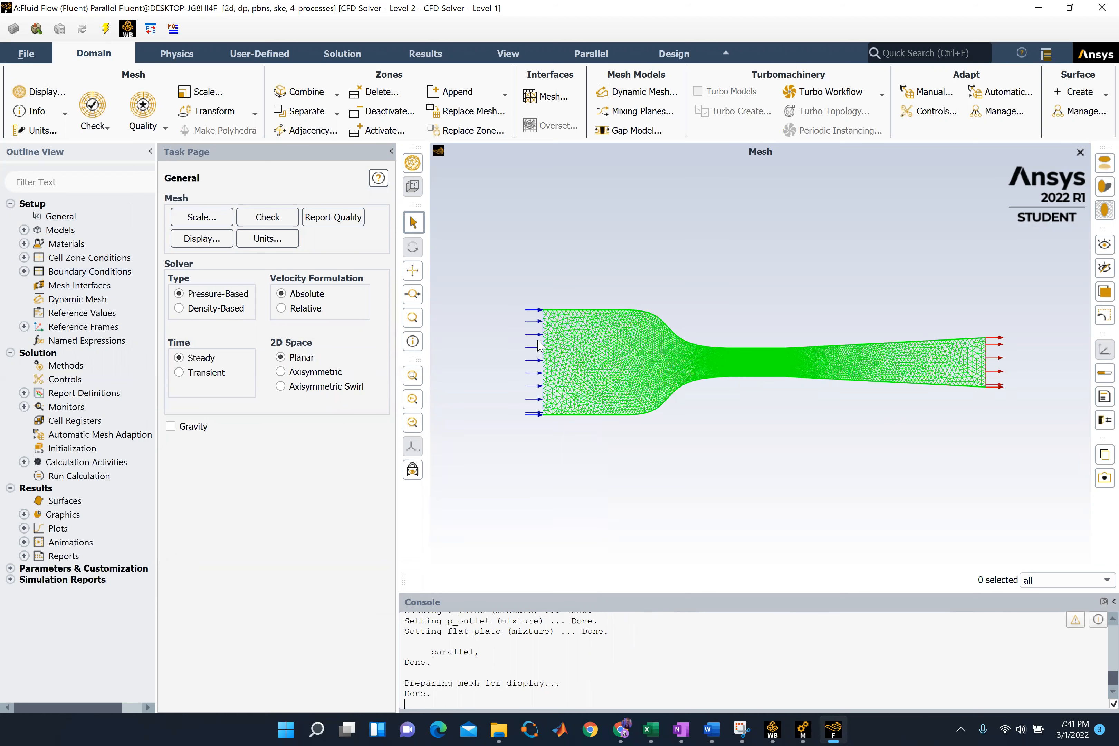
{"action": "scroll", "coordinate": [525, 273], "scroll_direction": "up", "scroll_amount": 1}
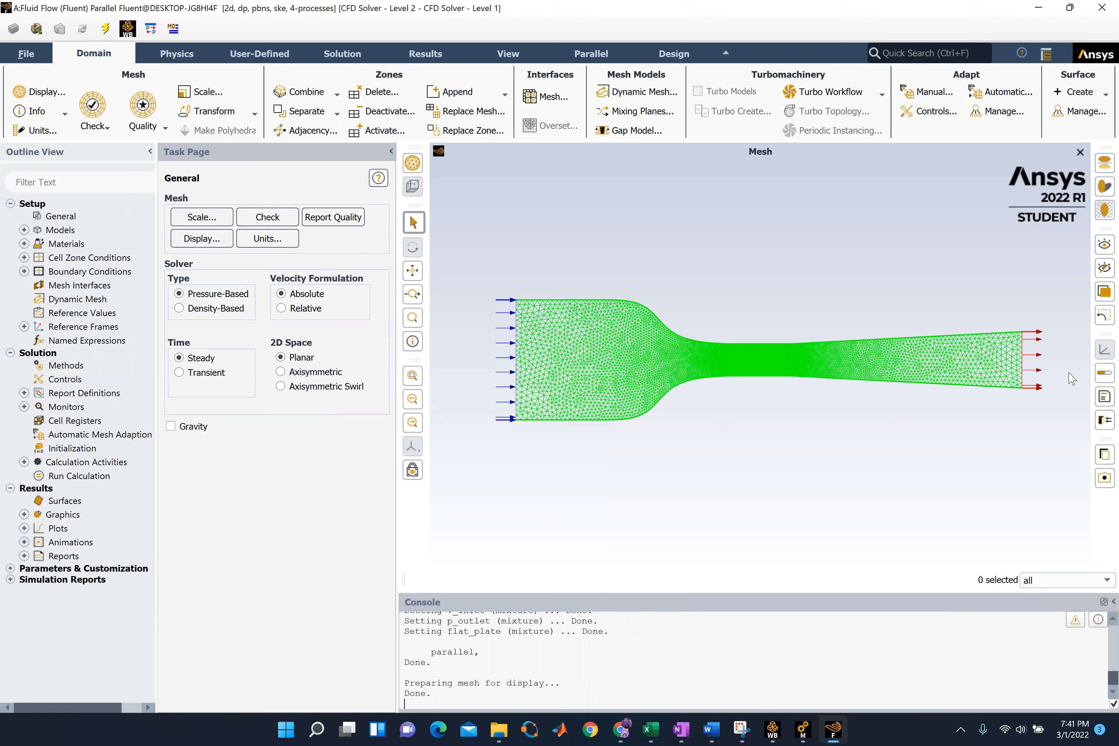
Review the physics models and fluid material, and accept the viscous model as standard k-epsilon with standard wall functions
{"action": "left_click", "coordinate": [23, 229]}
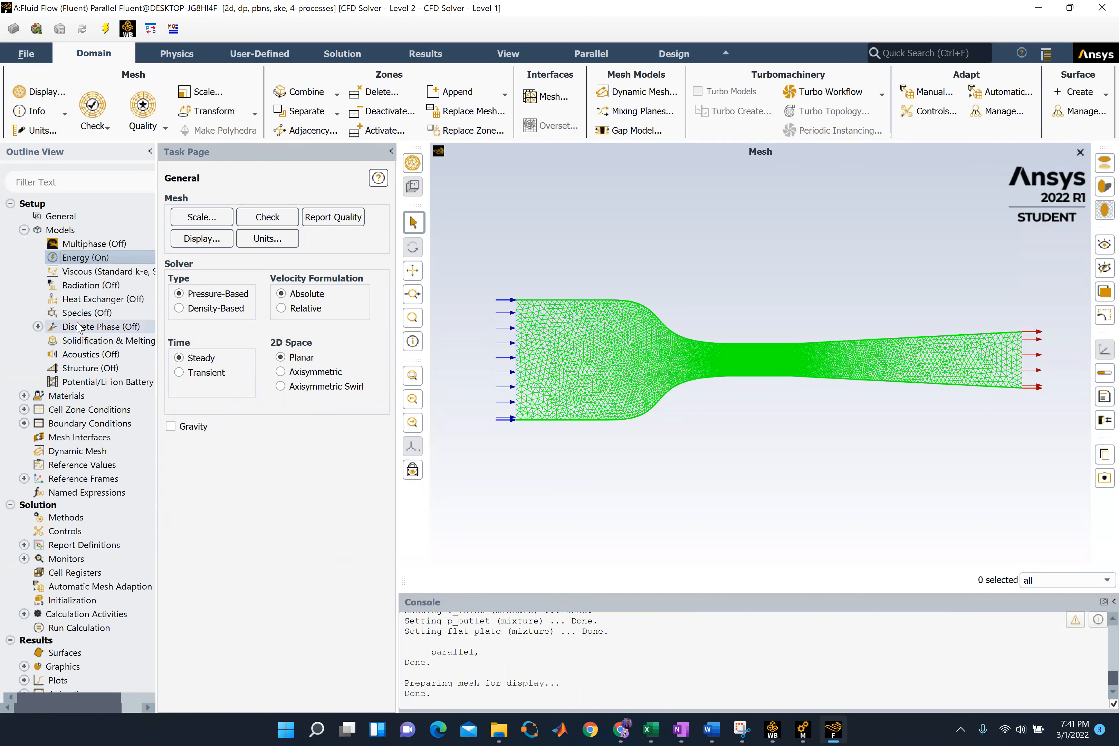
{"action": "left_click", "coordinate": [25, 395]}
{"action": "left_click", "coordinate": [38, 409]}
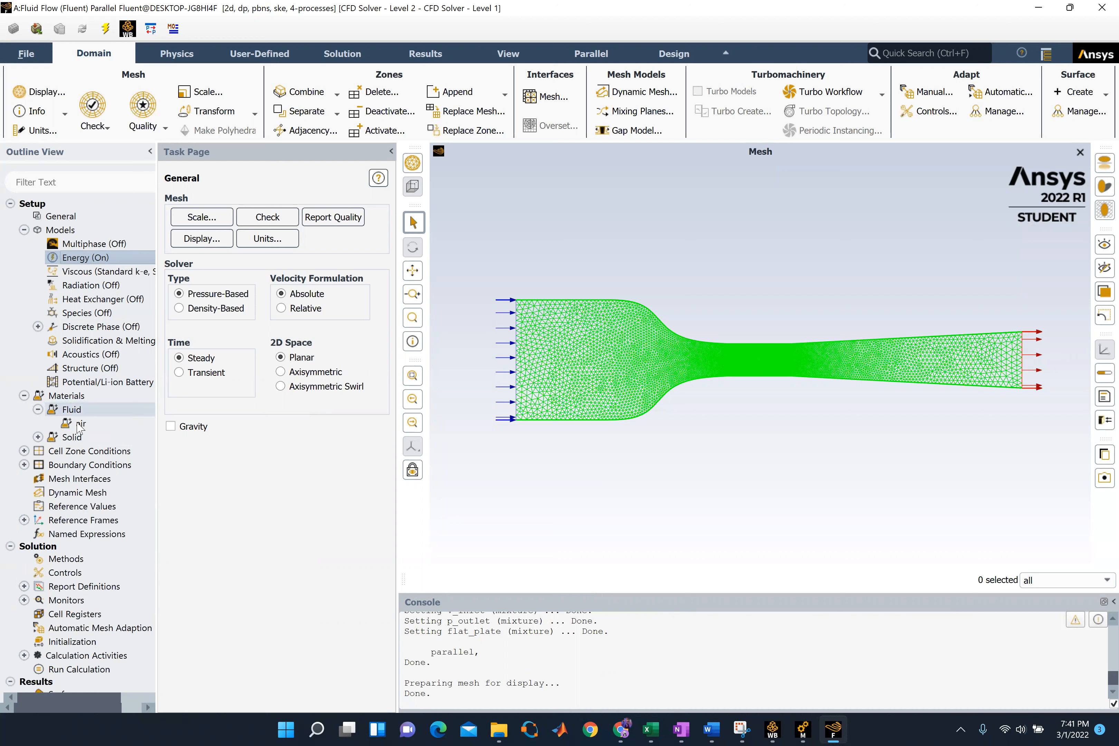
{"action": "left_click", "coordinate": [25, 395]}
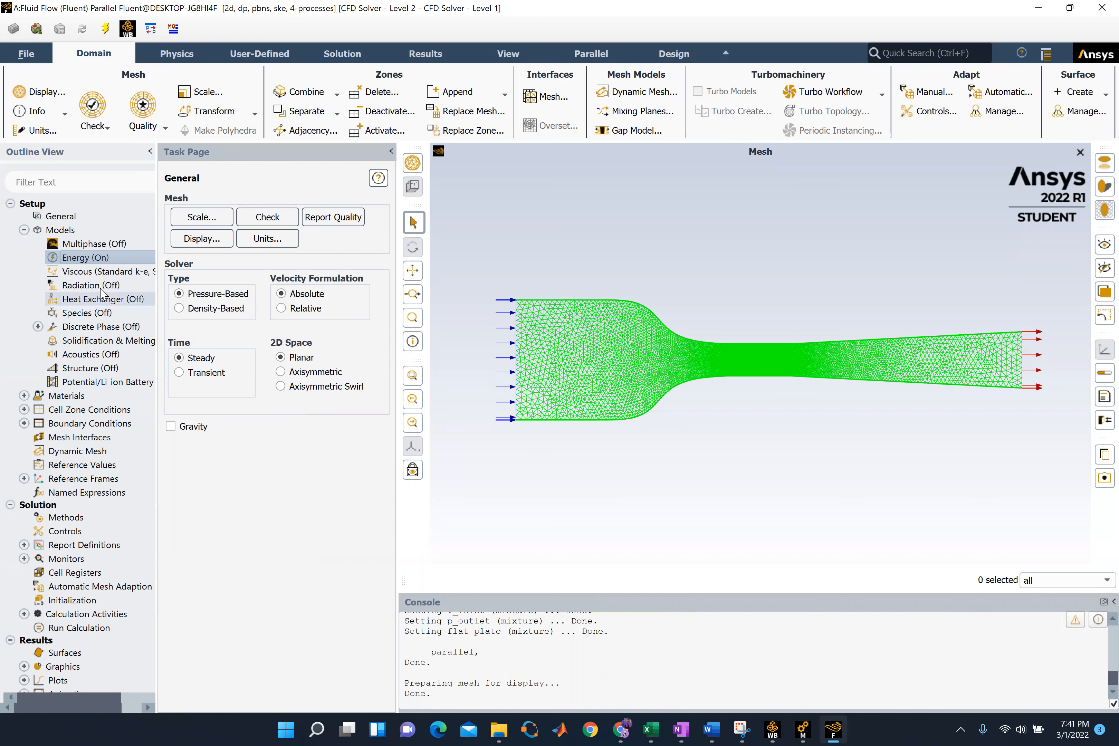
{"action": "left_click", "coordinate": [101, 273]}
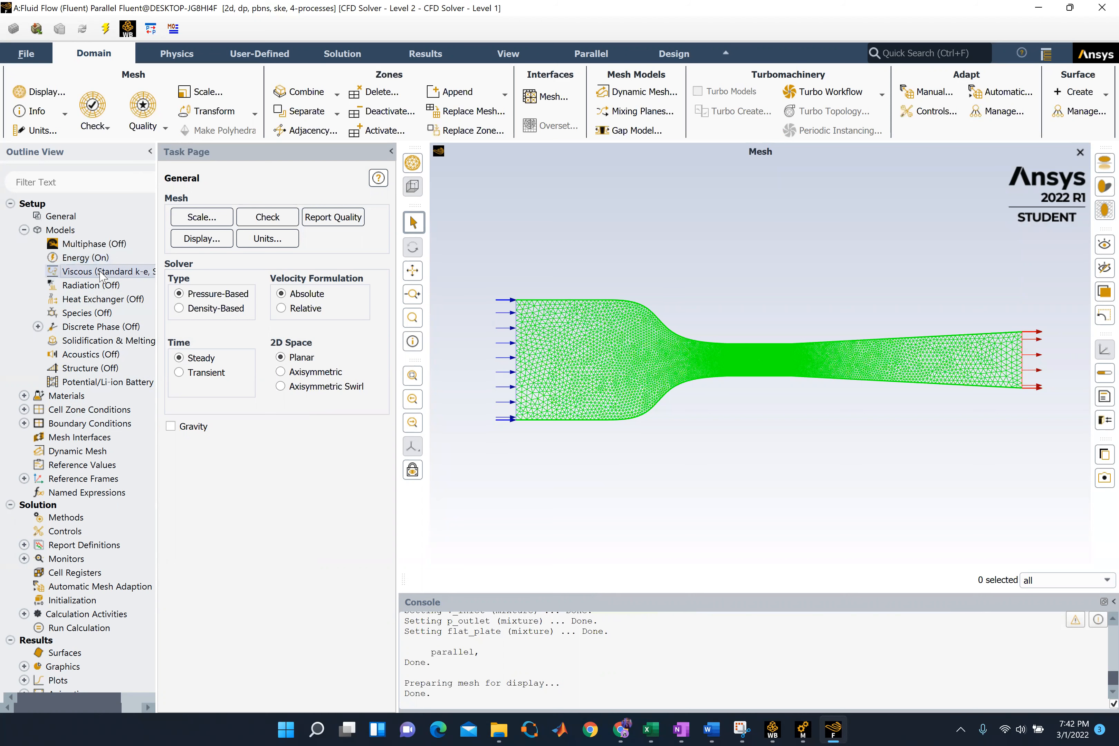
{"action": "double_click", "coordinate": [101, 272]}
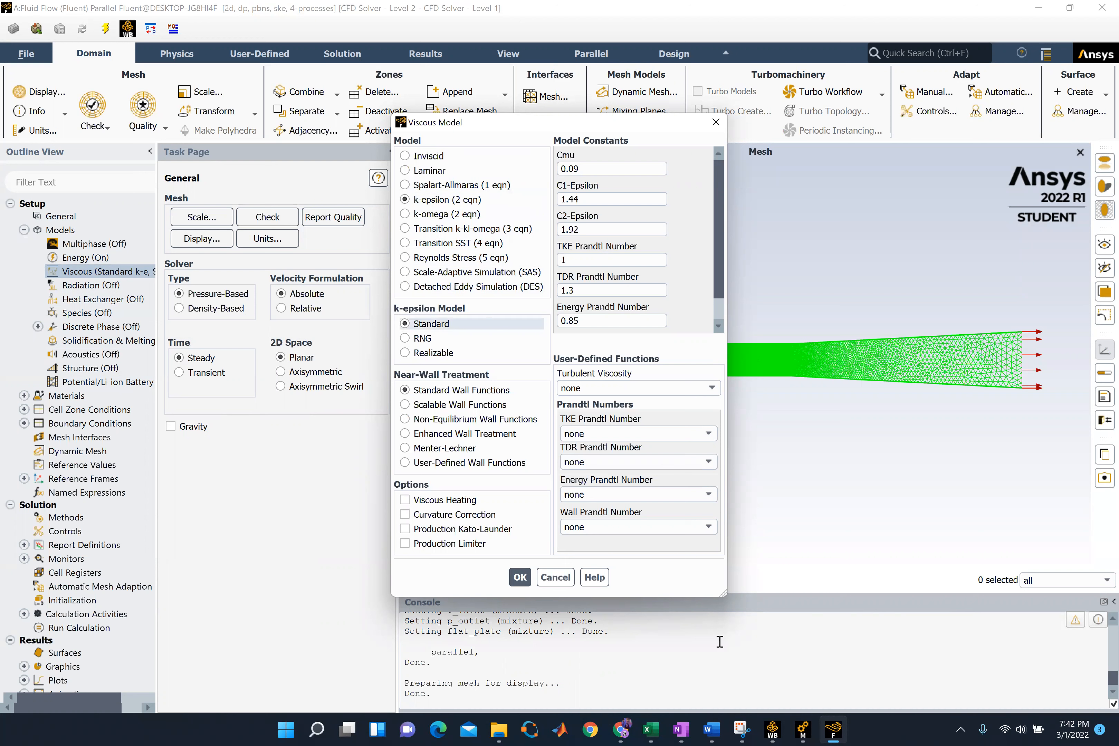
{"action": "left_click", "coordinate": [520, 577]}
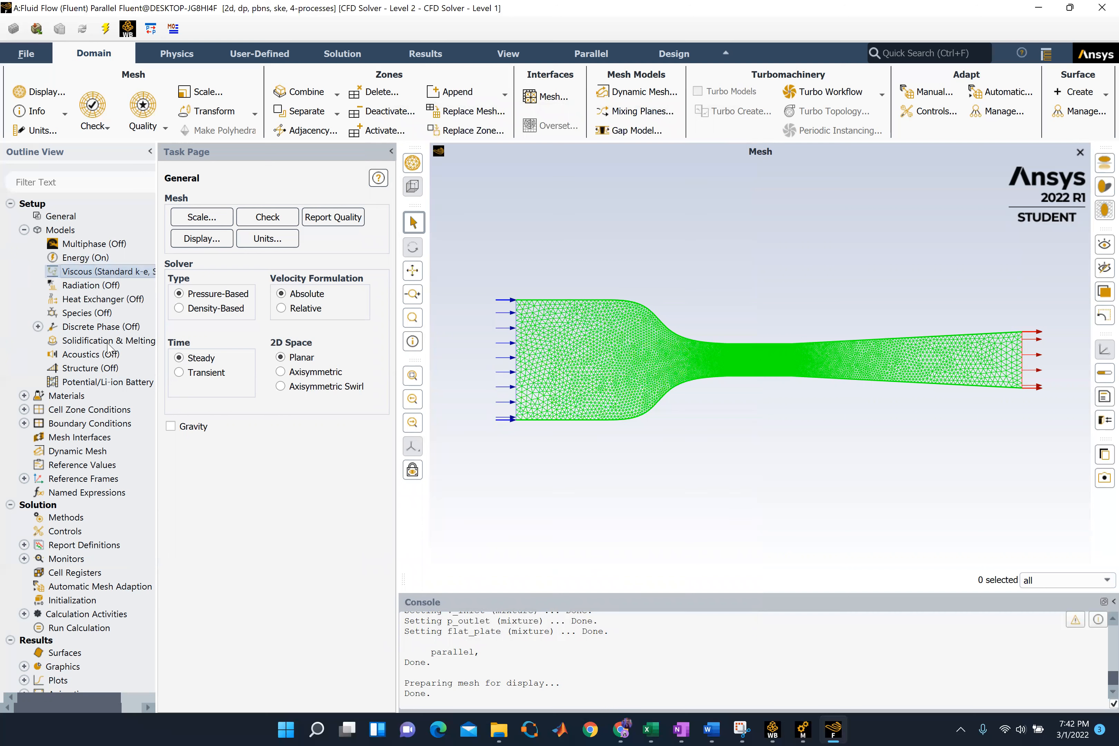
Check which fluid zone is listed under the cell zone conditions
{"action": "left_click", "coordinate": [23, 409]}
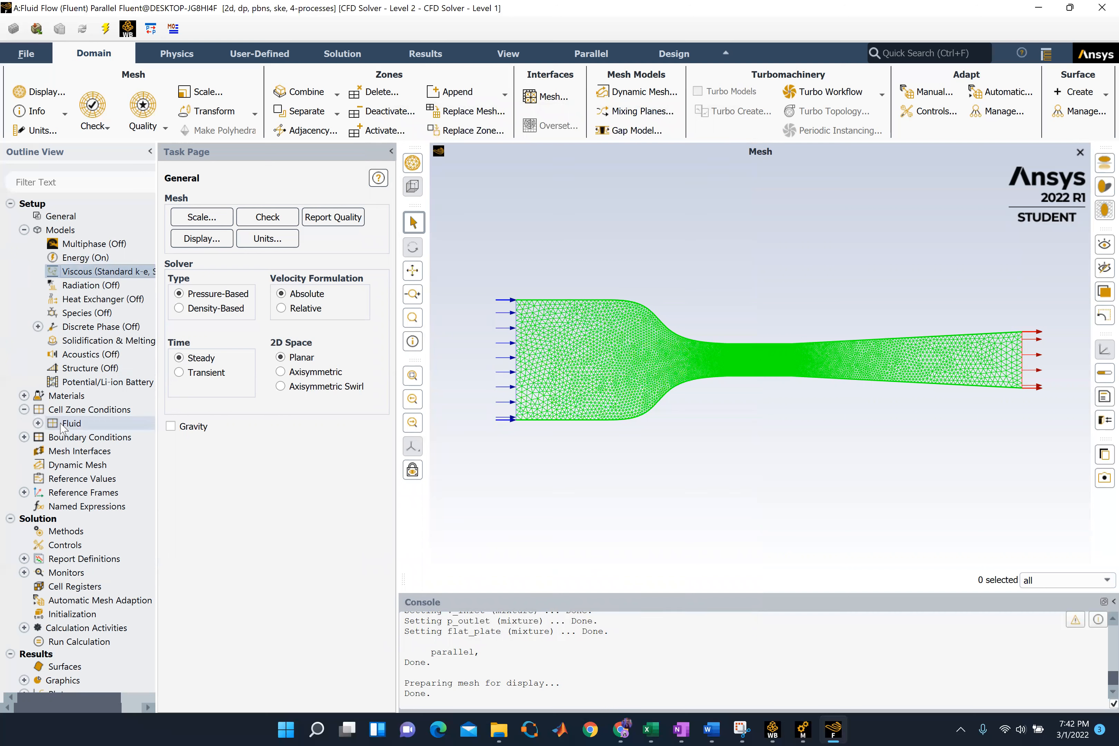
{"action": "left_click", "coordinate": [38, 423]}
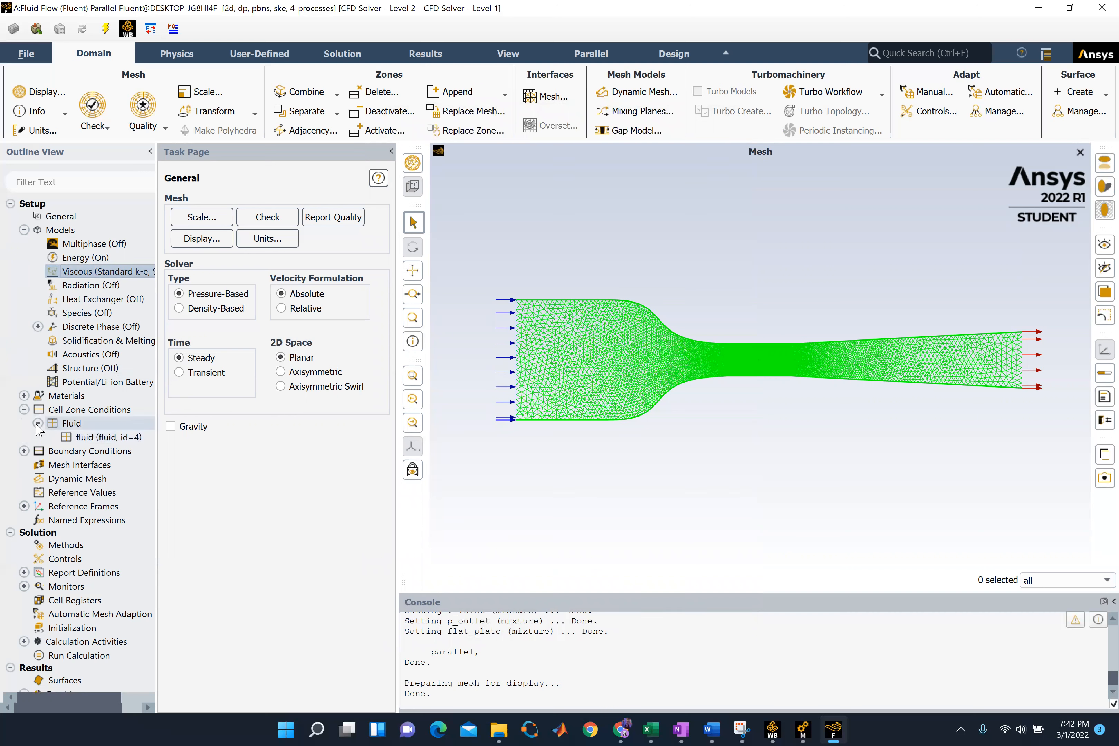
{"action": "left_click", "coordinate": [38, 424]}
{"action": "left_click", "coordinate": [38, 423]}
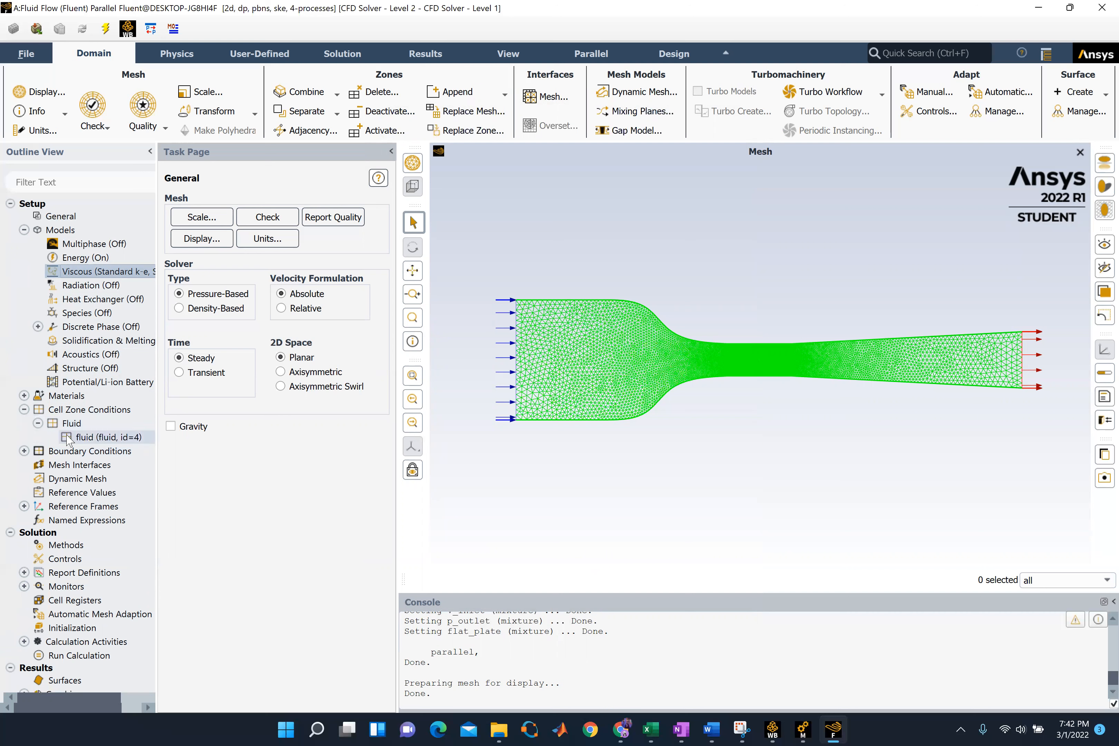
{"action": "left_click", "coordinate": [77, 436]}
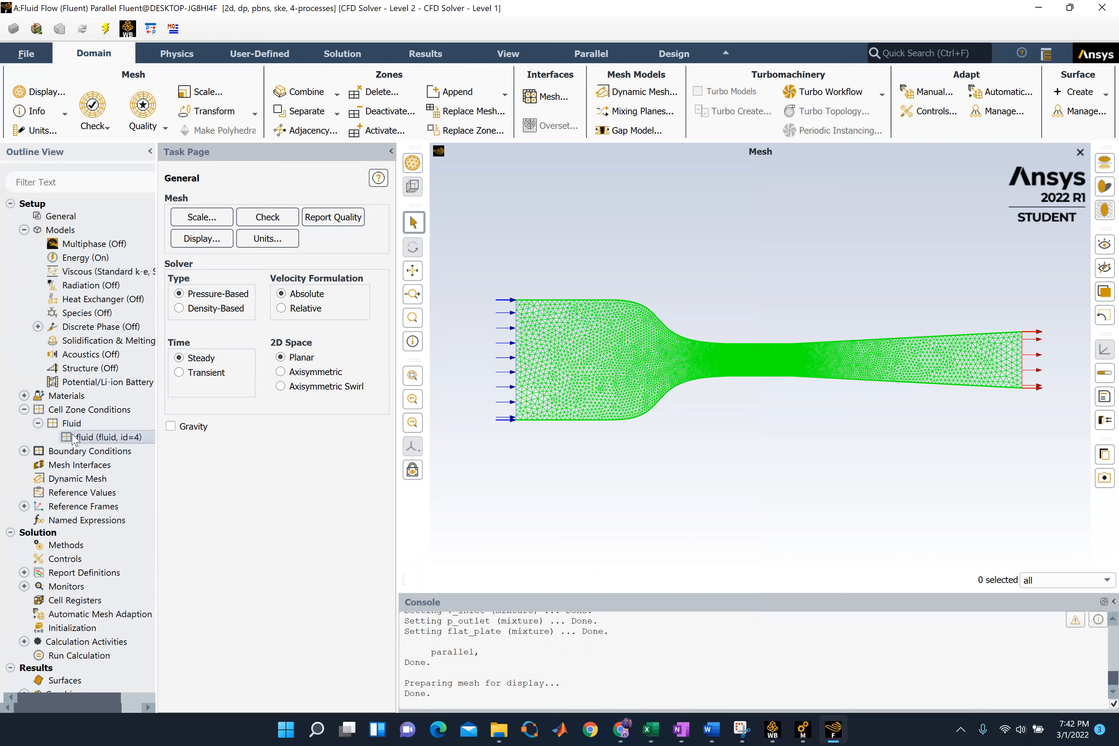
{"action": "left_click", "coordinate": [38, 423]}
Open the v_inlet boundary condition and apply a velocity magnitude of 3.17 m/s normal to the boundary
{"action": "left_click", "coordinate": [24, 437]}
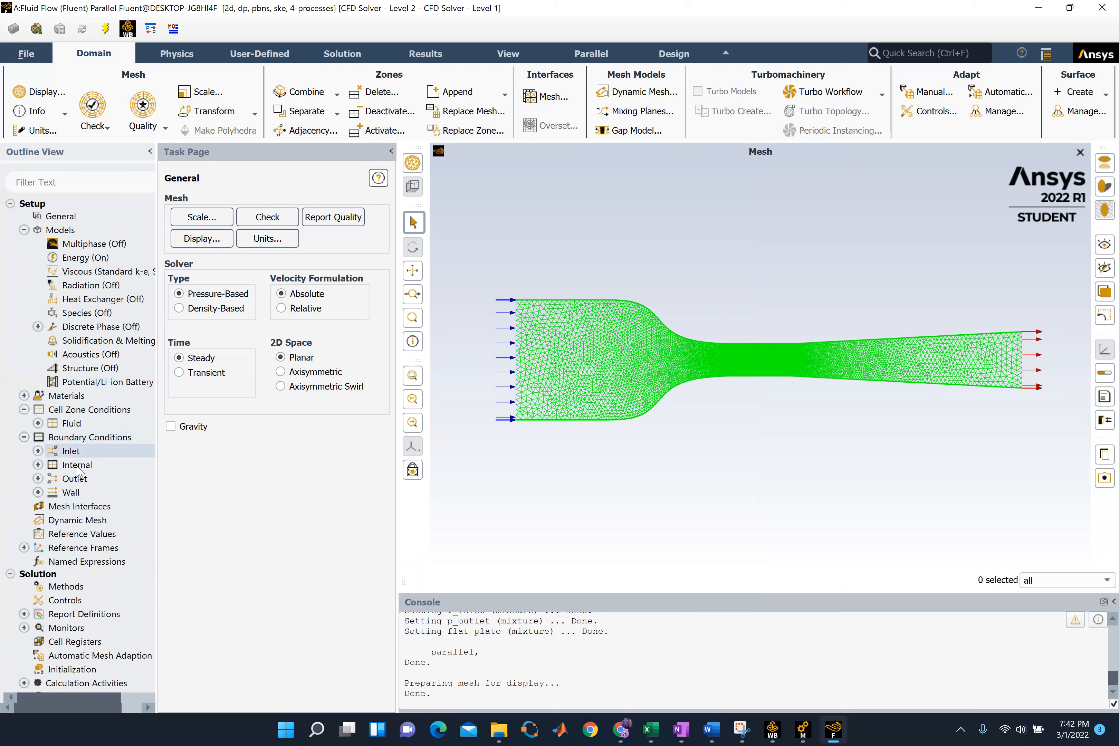
{"action": "left_click", "coordinate": [38, 451]}
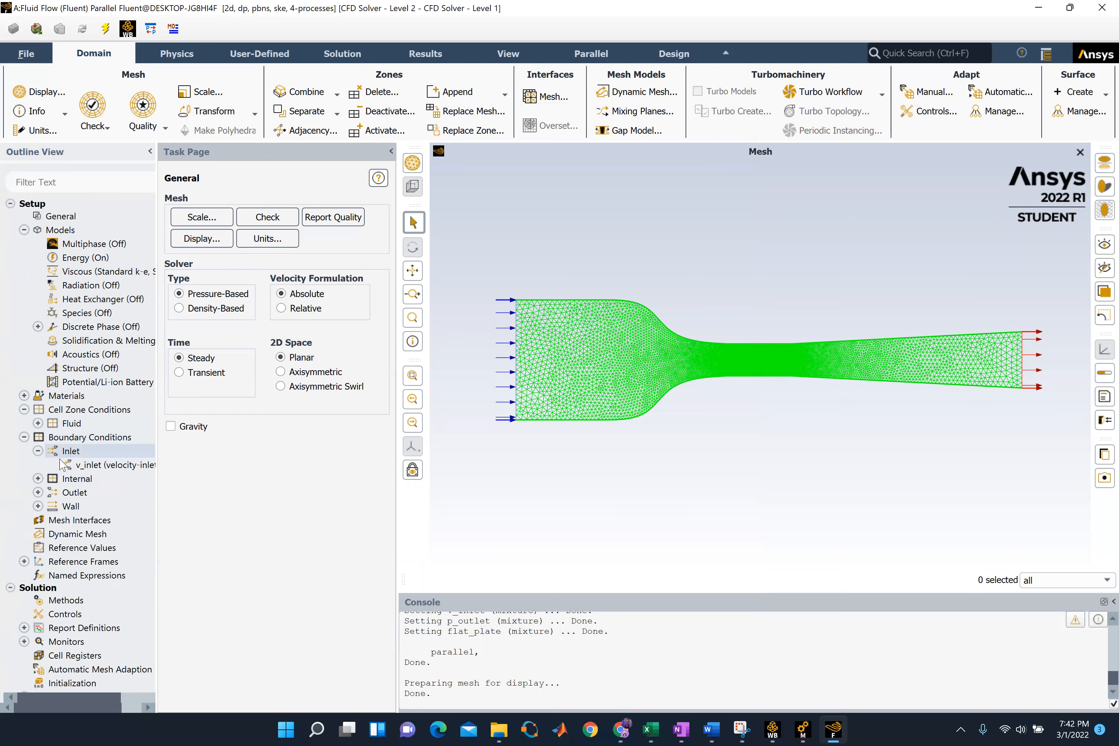
{"action": "double_click", "coordinate": [87, 464]}
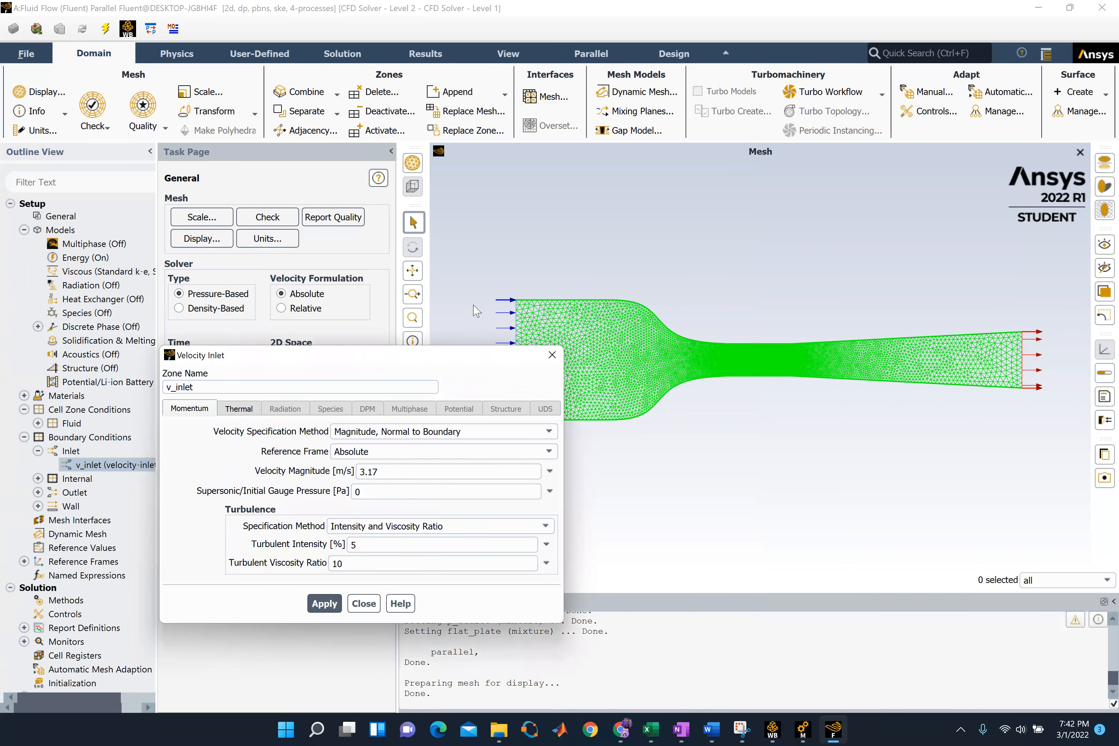
{"action": "double_click", "coordinate": [334, 373]}
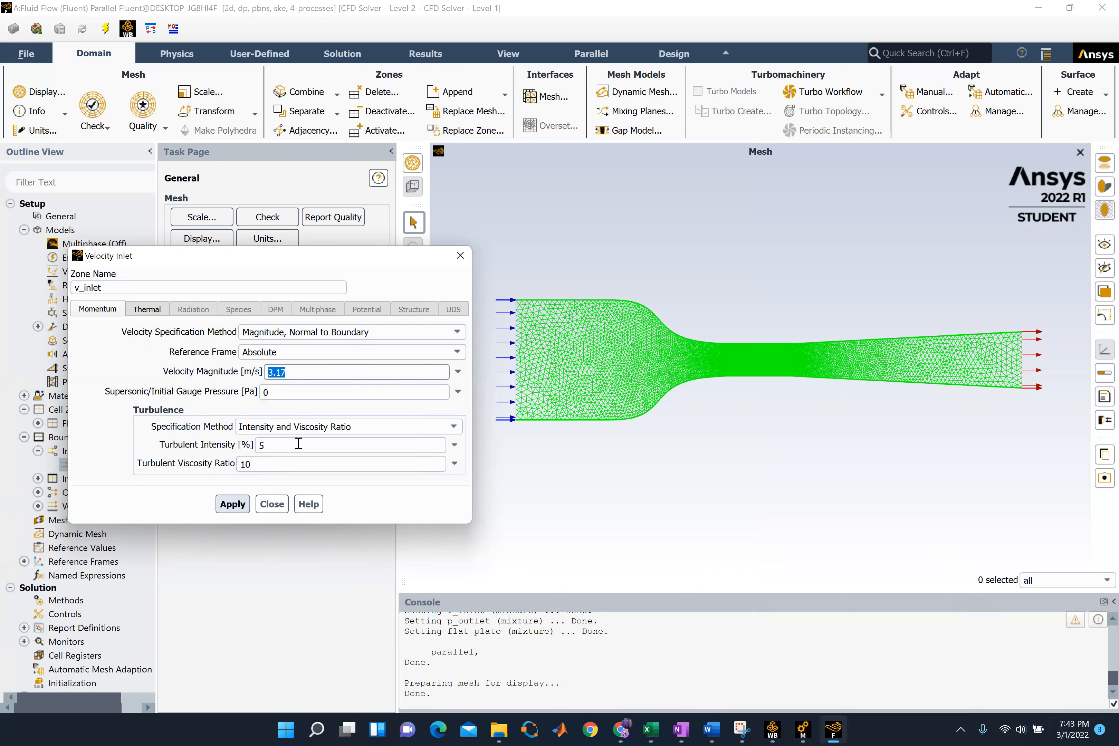
{"action": "left_click", "coordinate": [234, 504]}
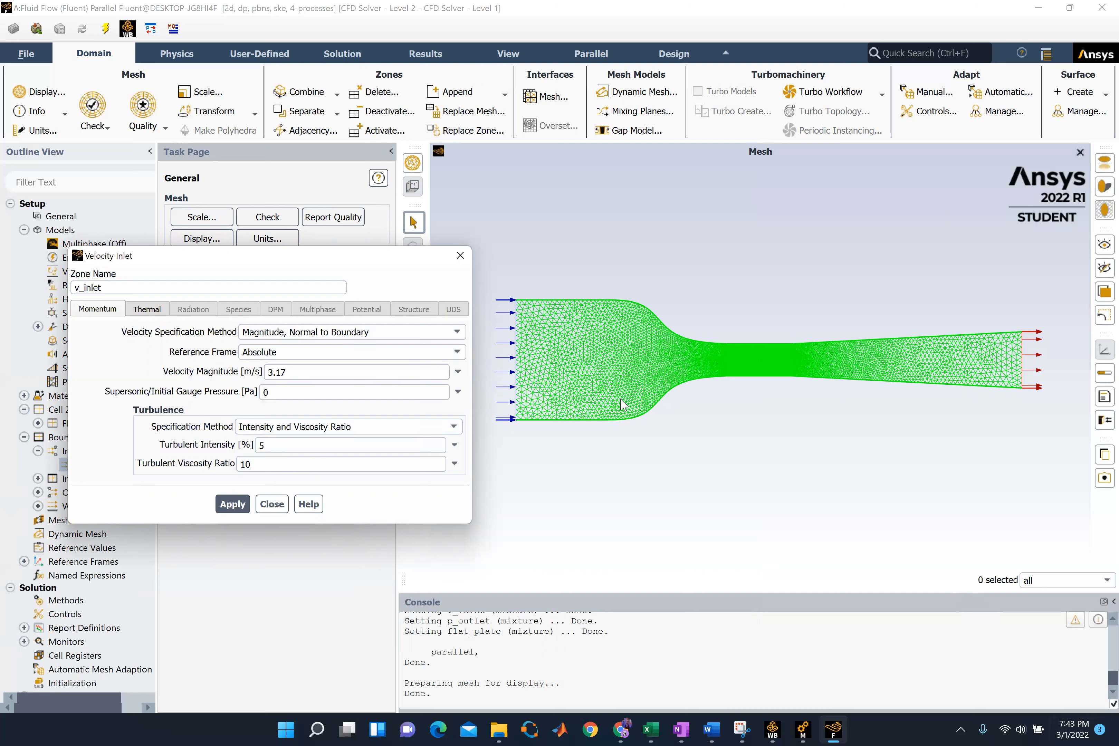
Close the velocity inlet settings and check the interior-fluid internal boundary without changing it
{"action": "left_click", "coordinate": [272, 504]}
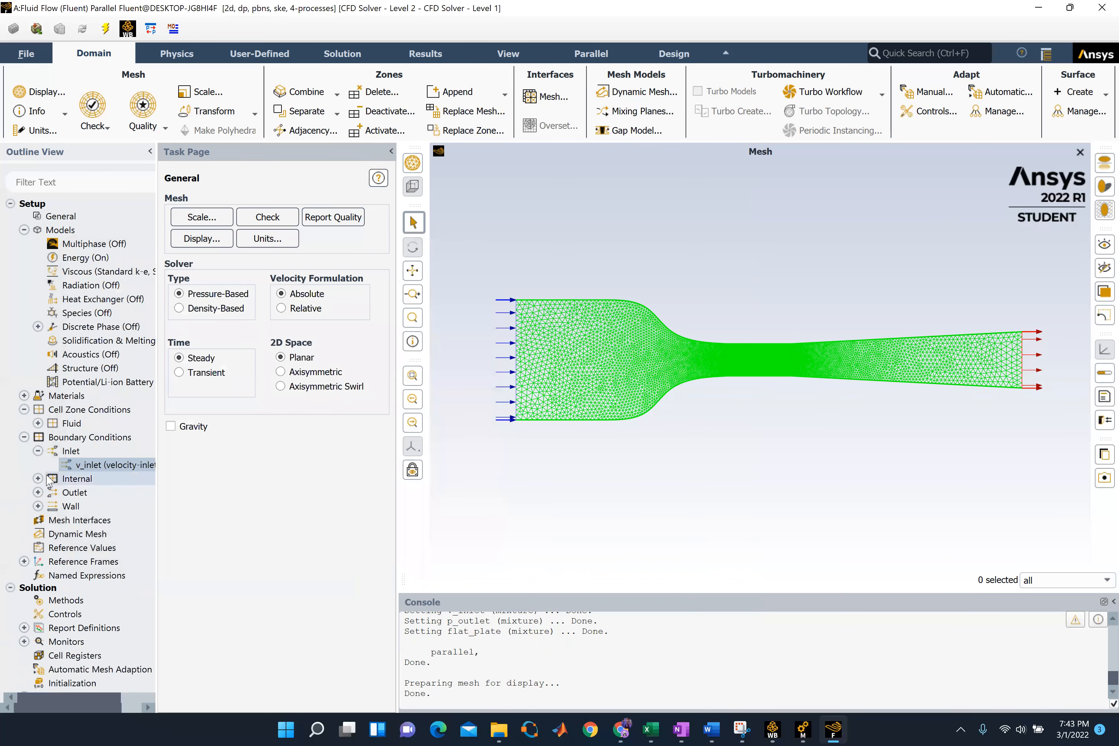
{"action": "left_click", "coordinate": [38, 479]}
{"action": "double_click", "coordinate": [96, 491]}
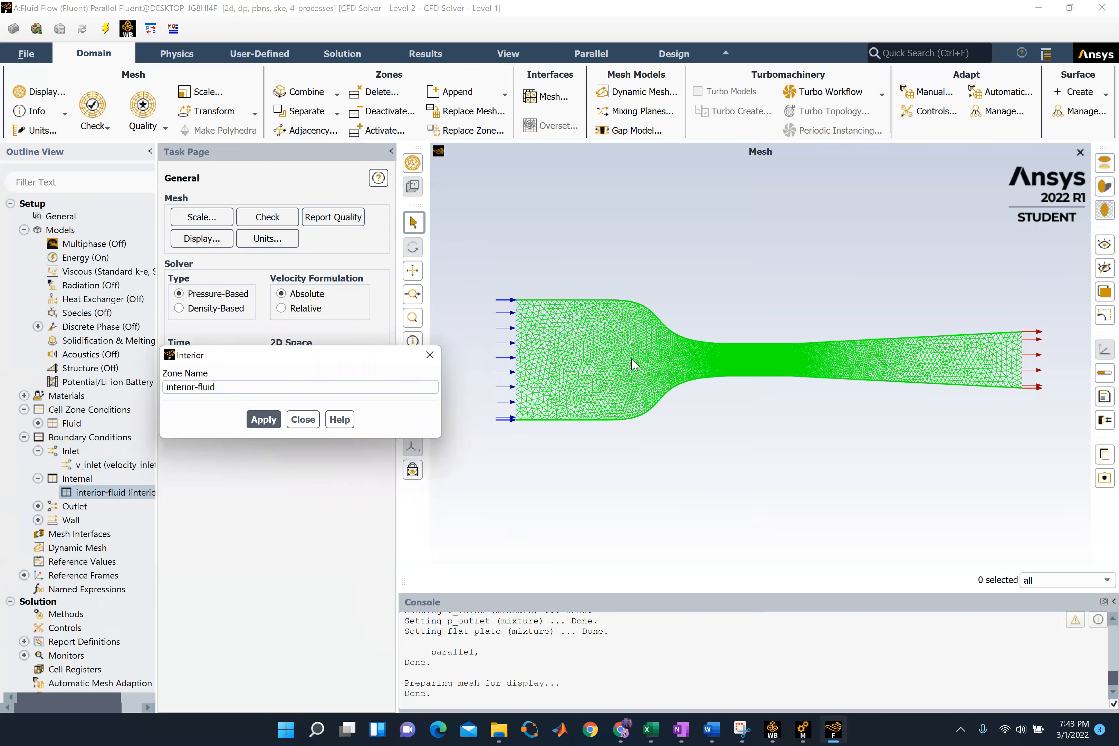
{"action": "left_click", "coordinate": [303, 419]}
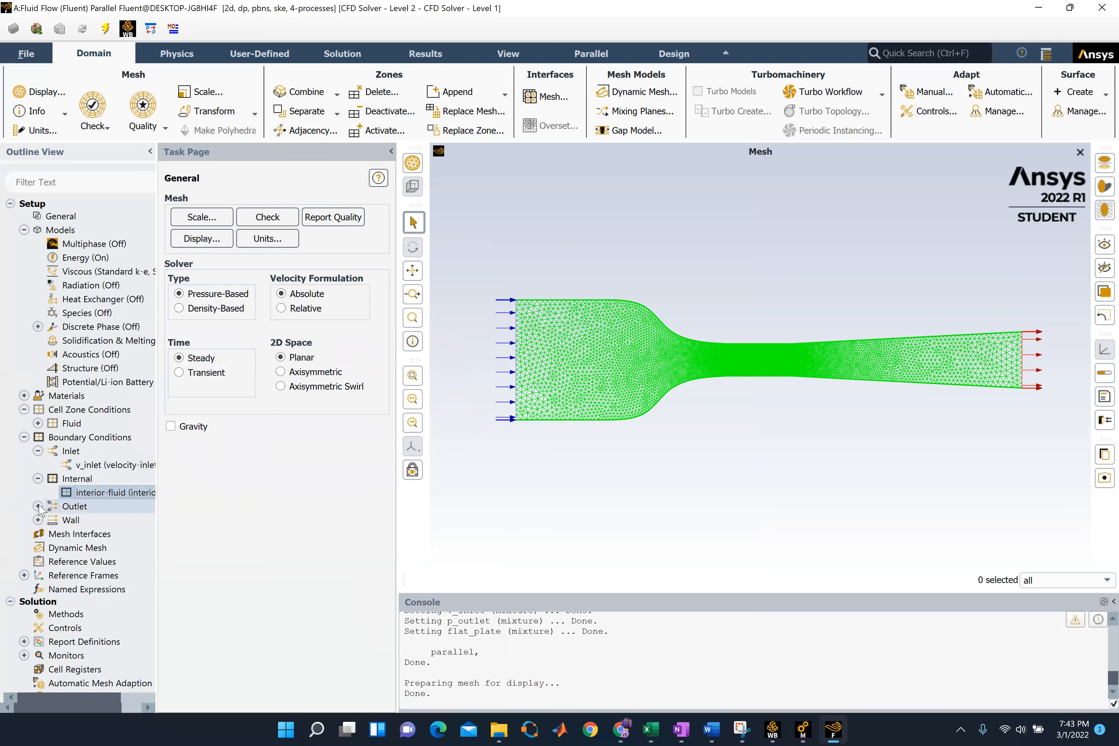
Open the p_outlet pressure outlet boundary and apply a gauge pressure of 0 Pa
{"action": "left_click", "coordinate": [37, 506]}
{"action": "double_click", "coordinate": [77, 520]}
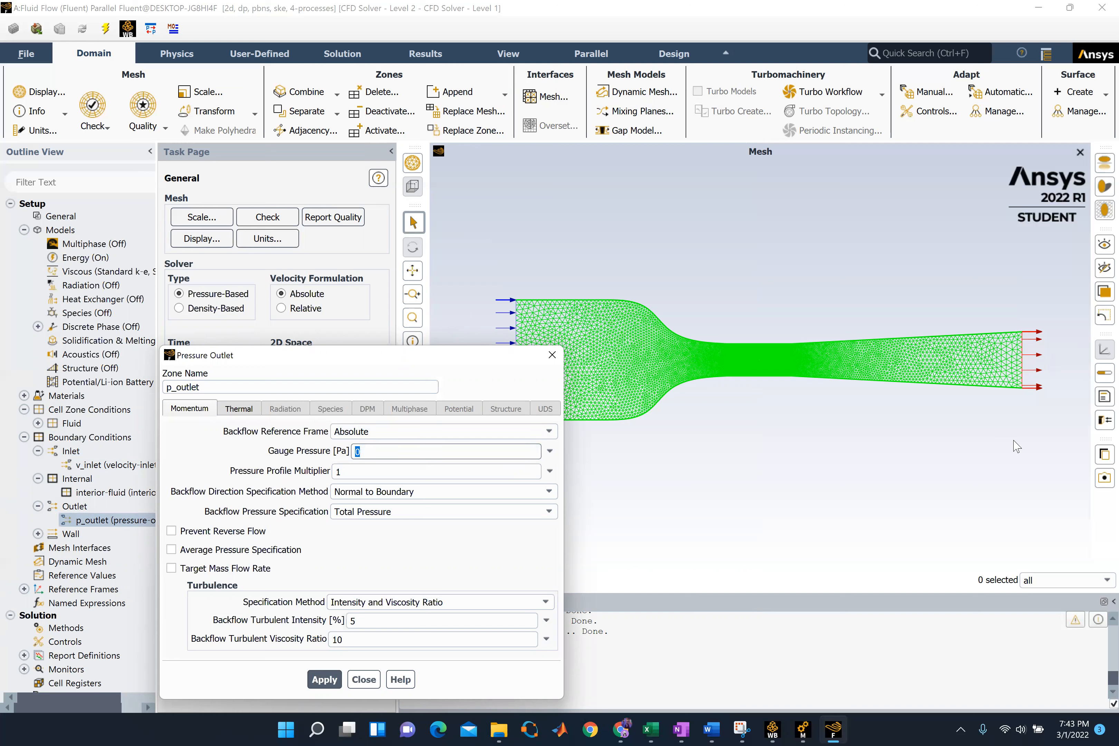
{"action": "left_click", "coordinate": [324, 679]}
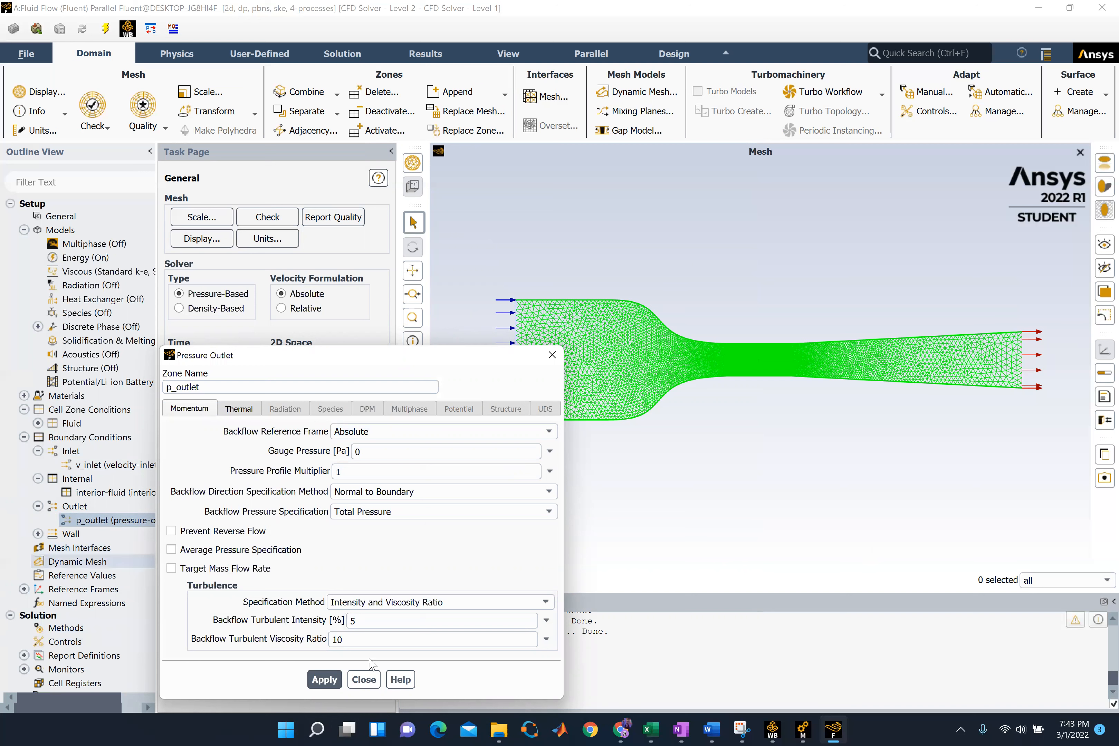
{"action": "left_click", "coordinate": [363, 680]}
Apply the flat_plate boundary as a stationary, no-slip wall with standard roughness
{"action": "left_click", "coordinate": [38, 534]}
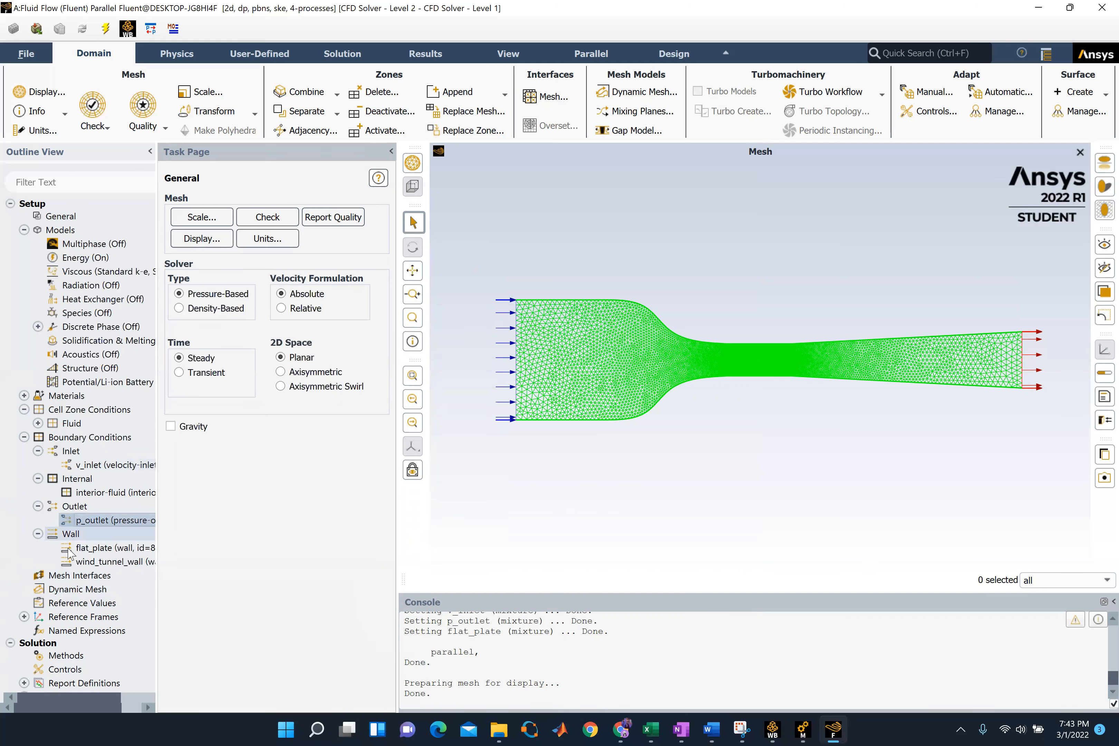
{"action": "left_click", "coordinate": [87, 553]}
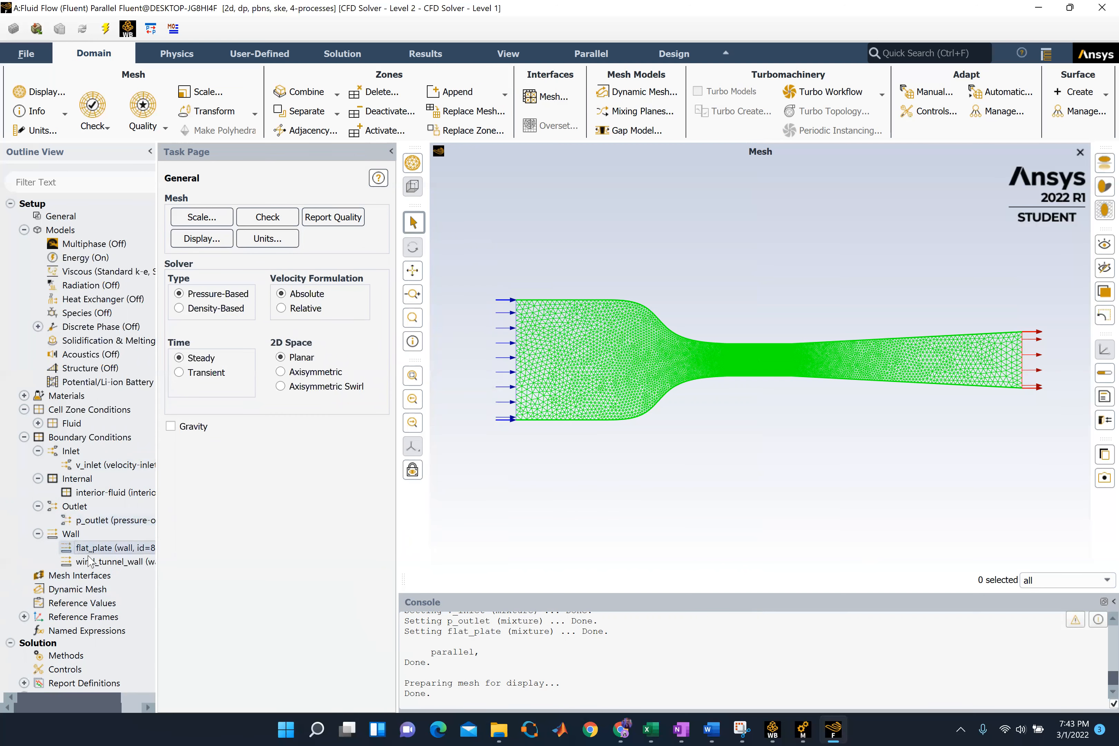
{"action": "left_click", "coordinate": [89, 560], "text": "ctrl"}
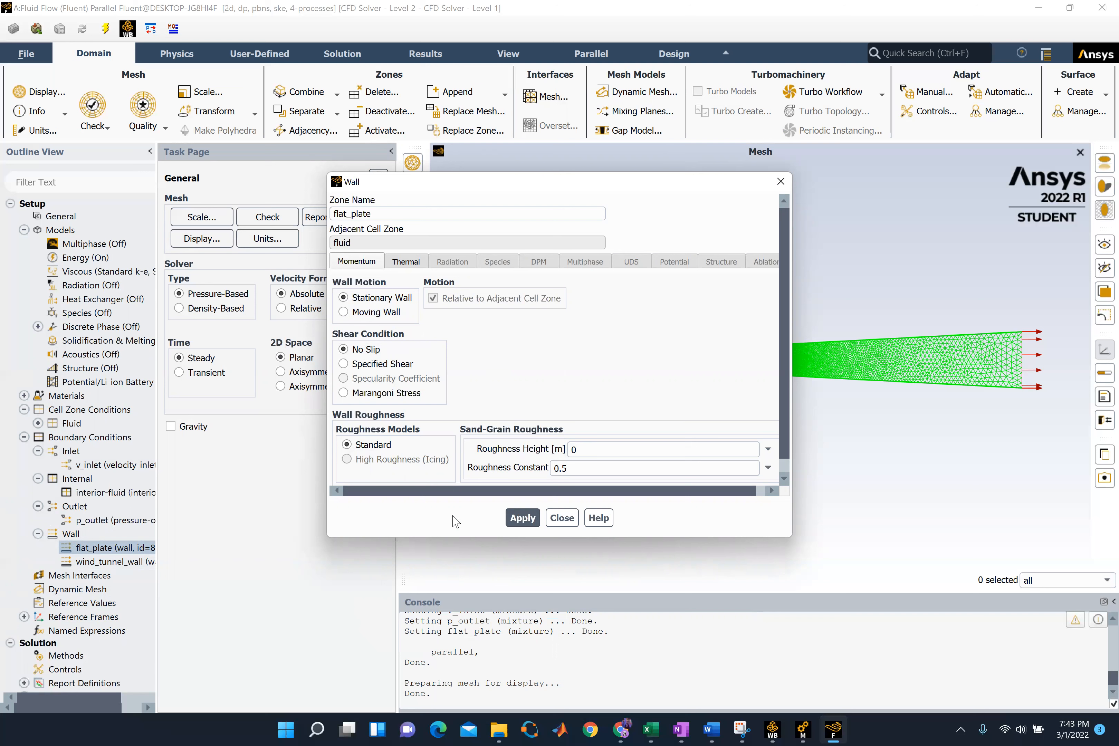
{"action": "left_click", "coordinate": [530, 520]}
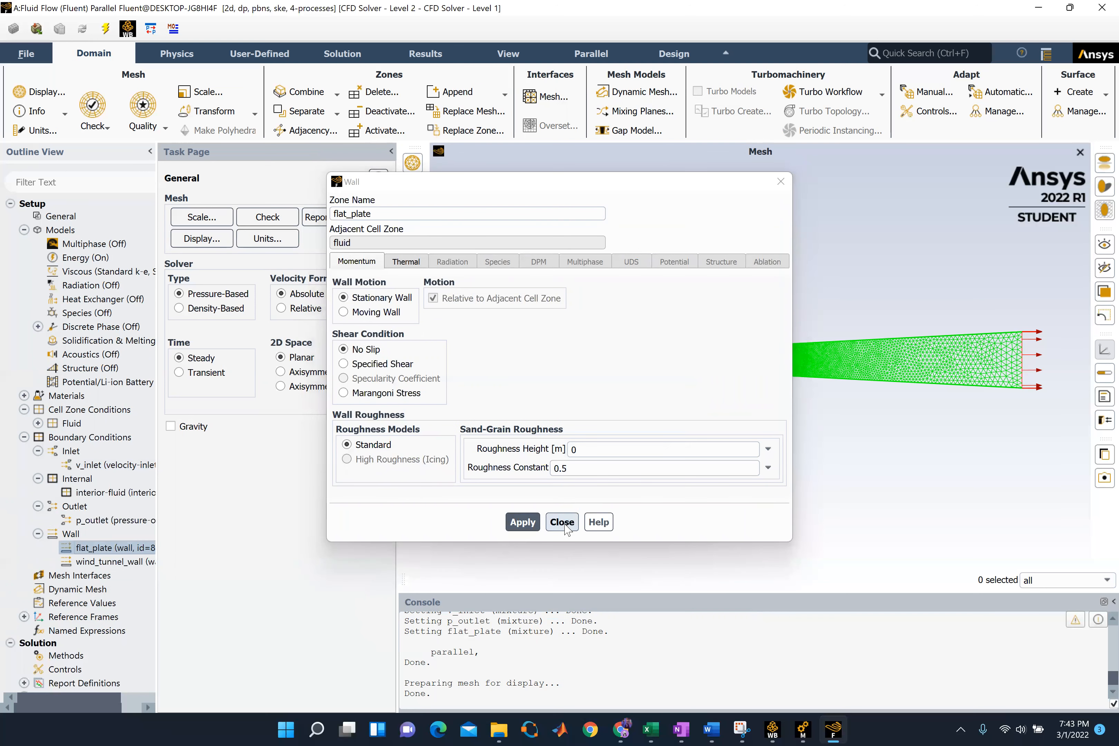
{"action": "left_click", "coordinate": [562, 522]}
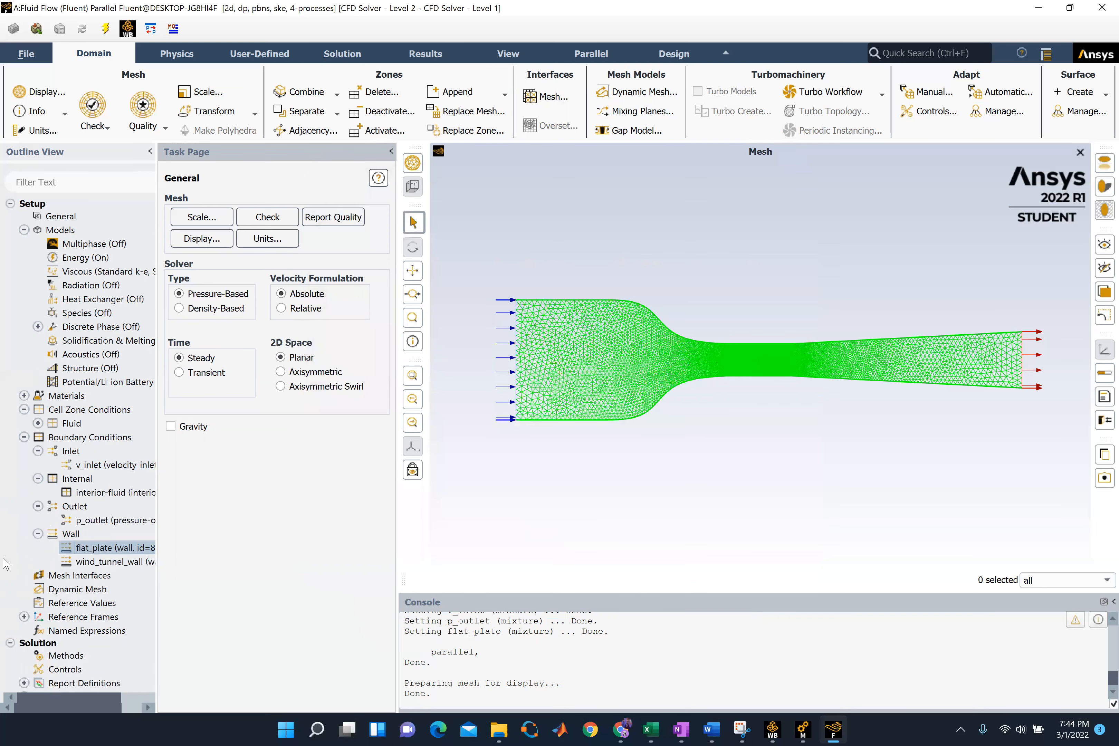
Delete the existing report definition report-def-0, including its use in all report files and plots
{"action": "scroll", "coordinate": [9, 565], "scroll_direction": "down", "scroll_amount": 2}
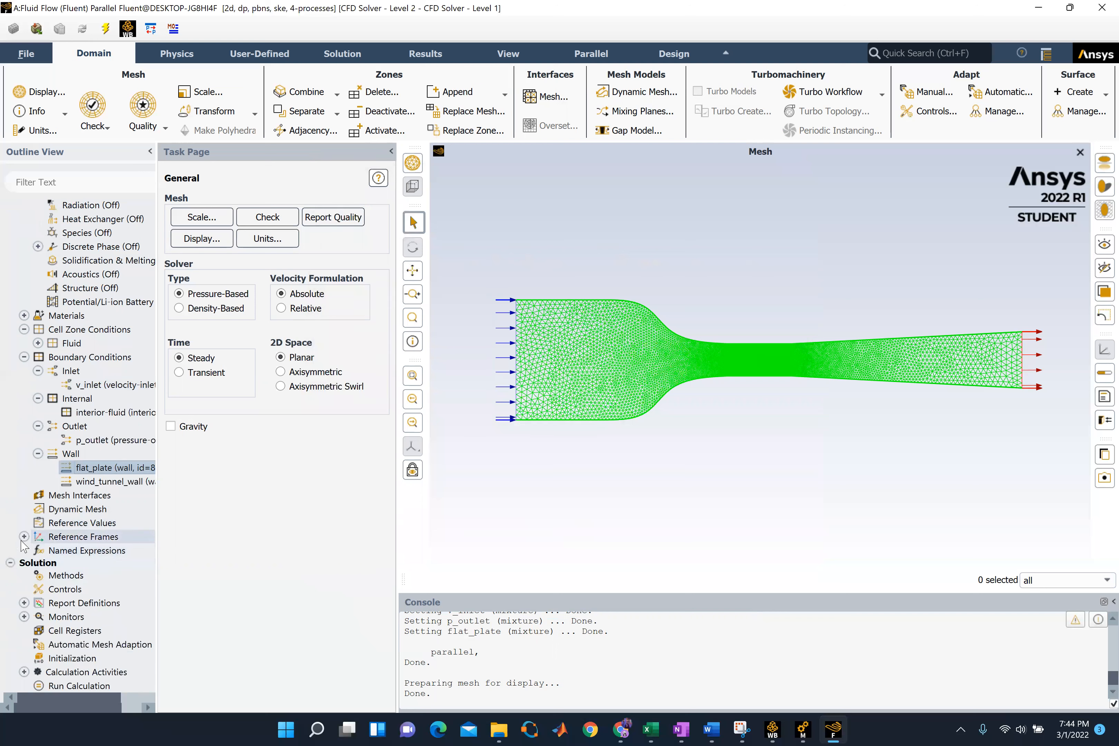
{"action": "scroll", "coordinate": [30, 550], "scroll_direction": "down", "scroll_amount": 2}
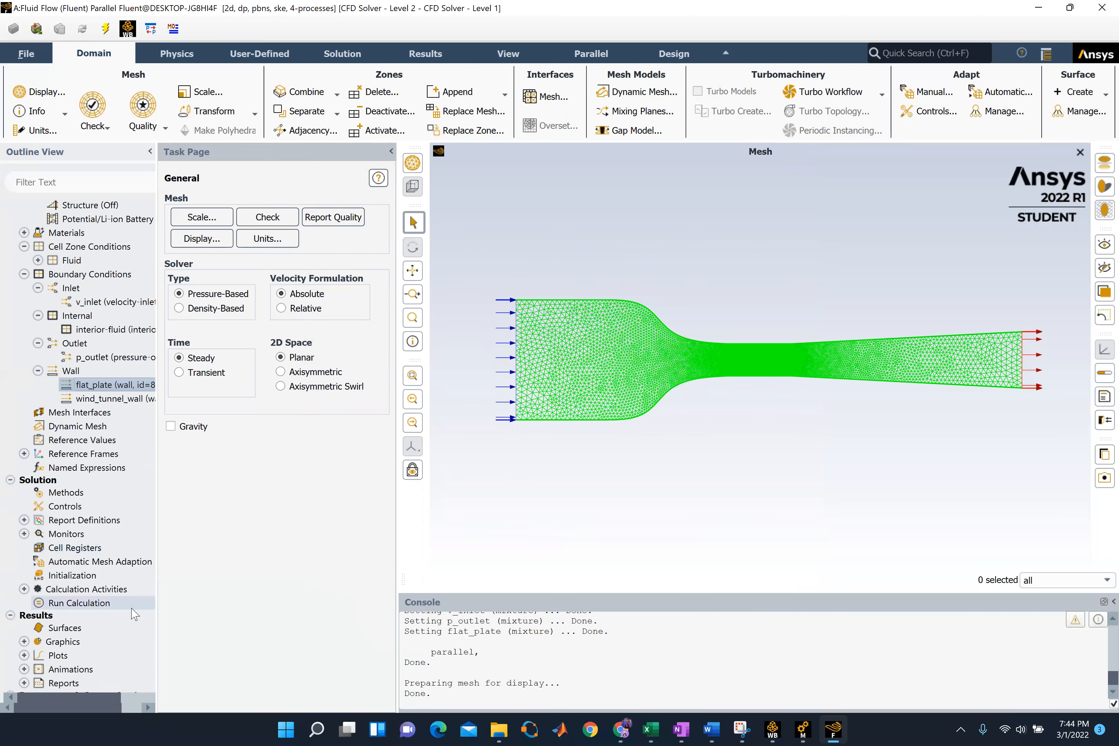
{"action": "left_click", "coordinate": [24, 519]}
{"action": "left_click", "coordinate": [97, 534]}
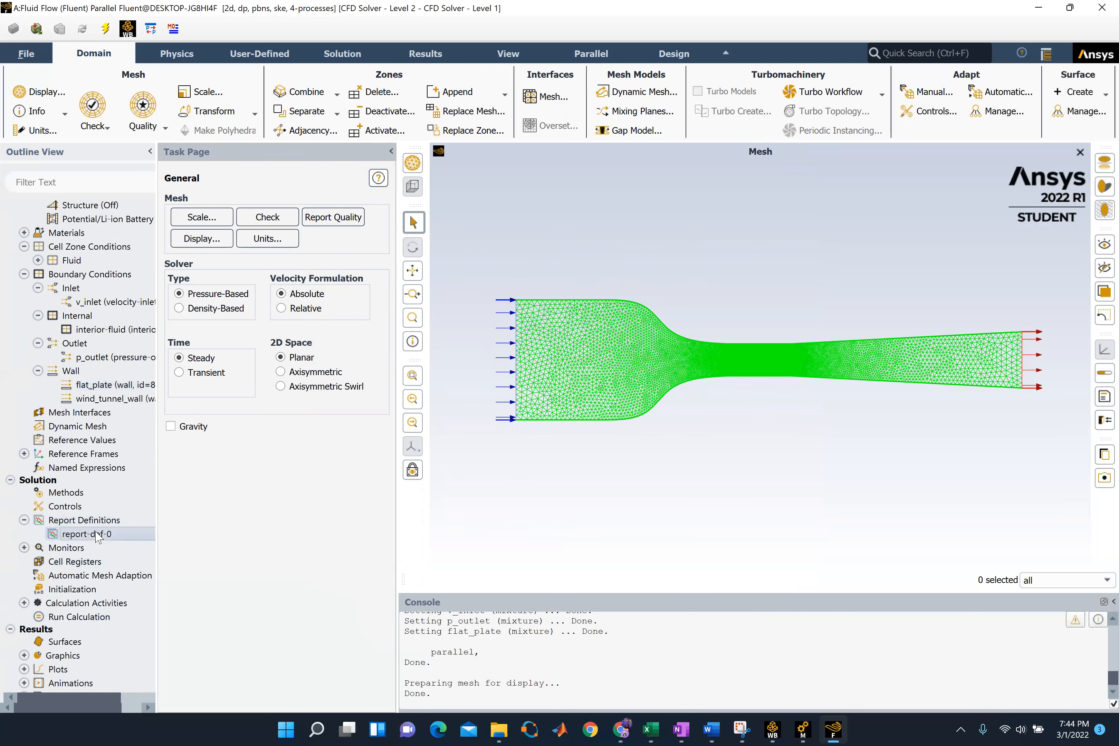
{"action": "right_click", "coordinate": [98, 535]}
{"action": "left_click", "coordinate": [118, 570]}
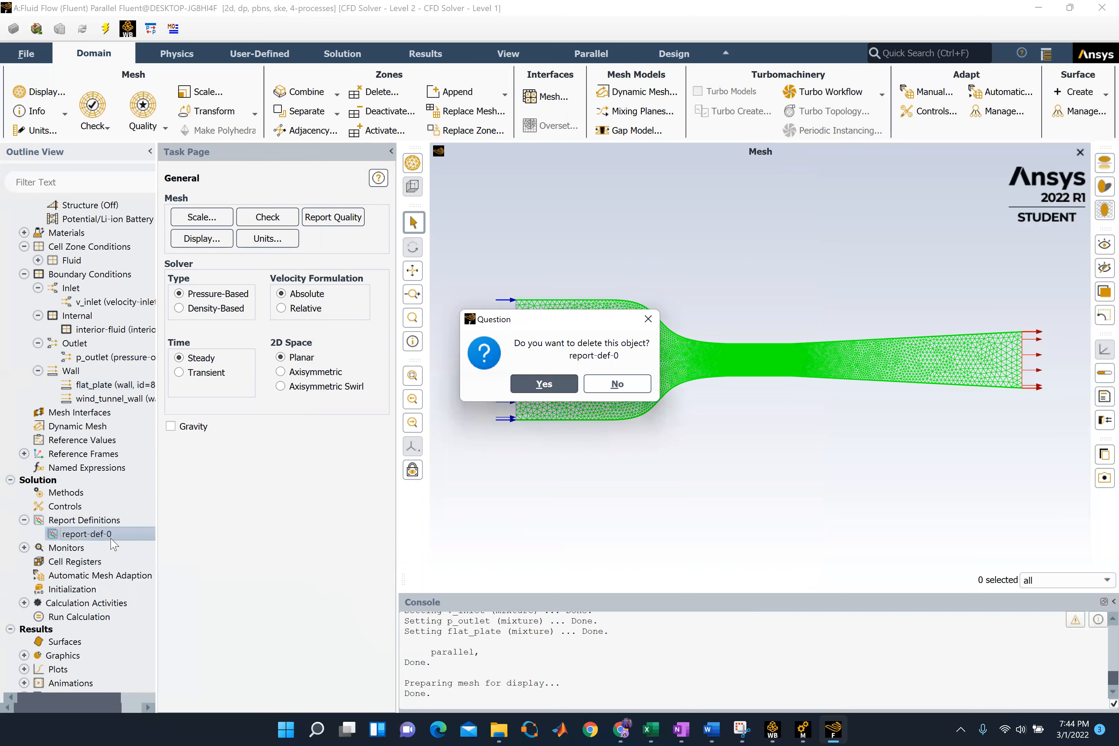
{"action": "left_click", "coordinate": [544, 384]}
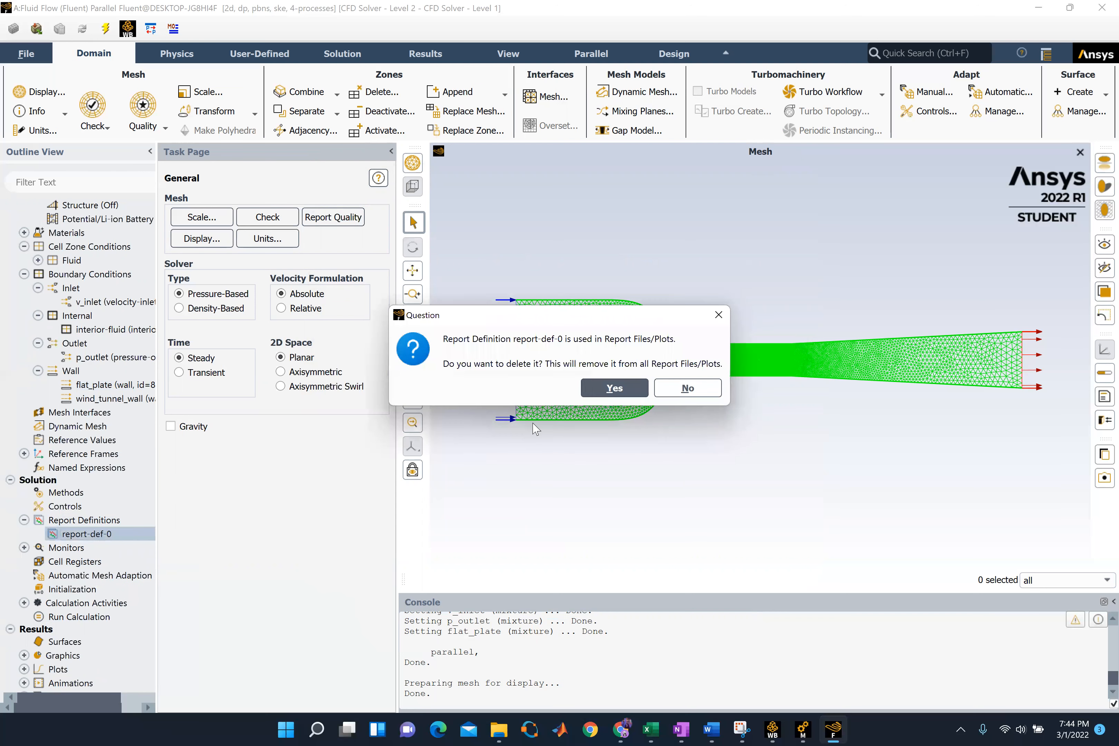
{"action": "left_click", "coordinate": [615, 388]}
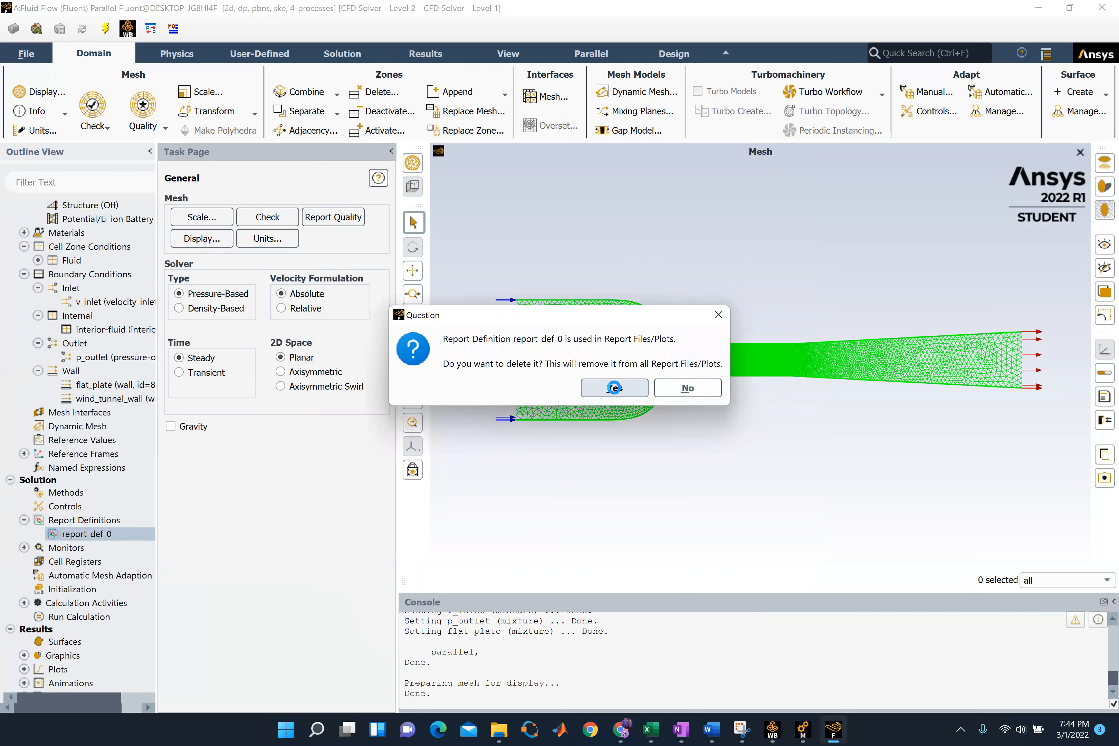
Start a new drag report definition named drag-report with Drag Force as its output type
{"action": "double_click", "coordinate": [102, 521]}
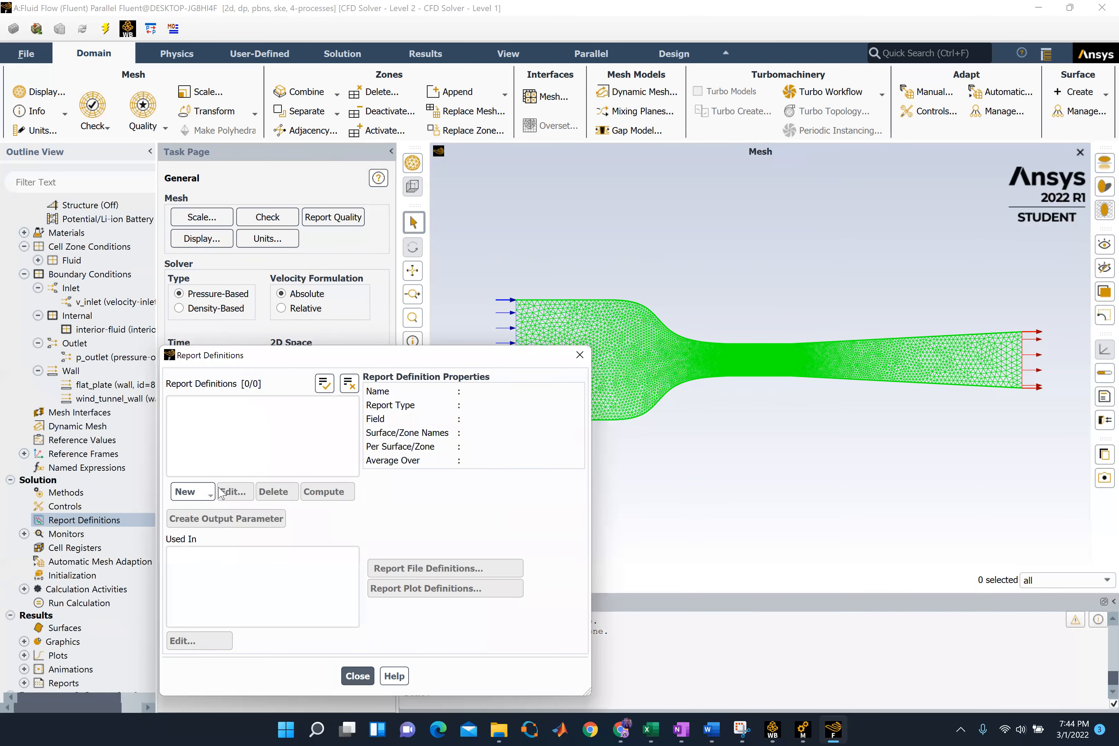
{"action": "left_click", "coordinate": [207, 492]}
{"action": "mouse_move", "coordinate": [227, 561]}
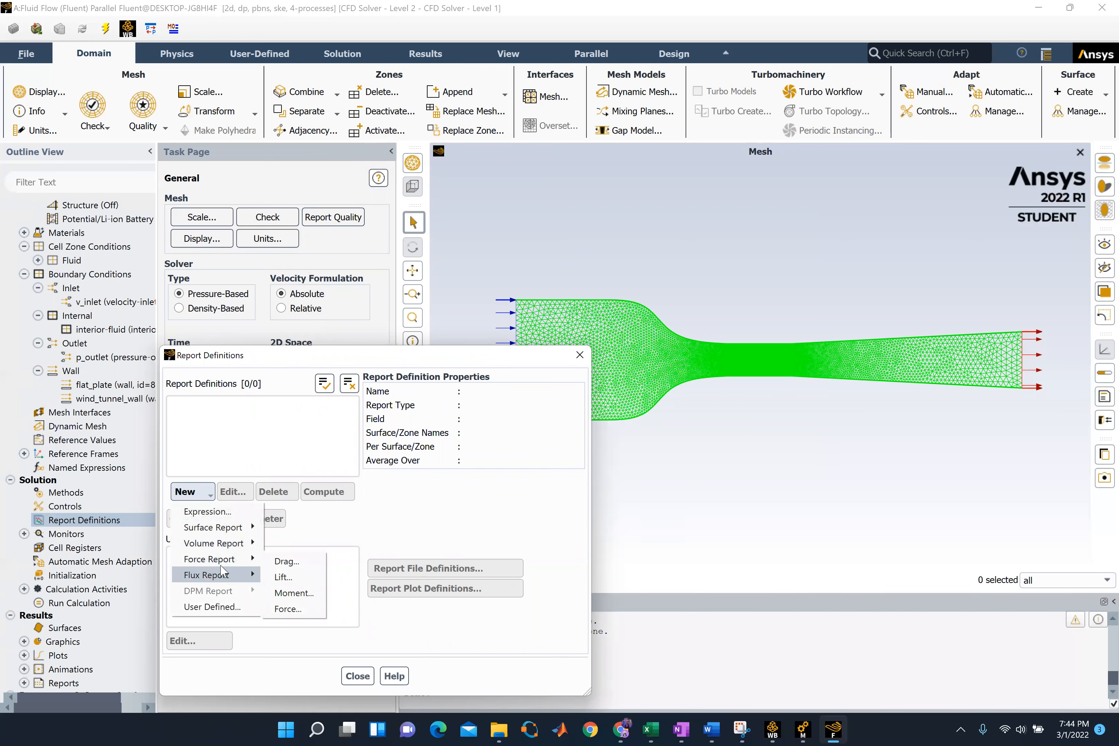
{"action": "left_click", "coordinate": [286, 561]}
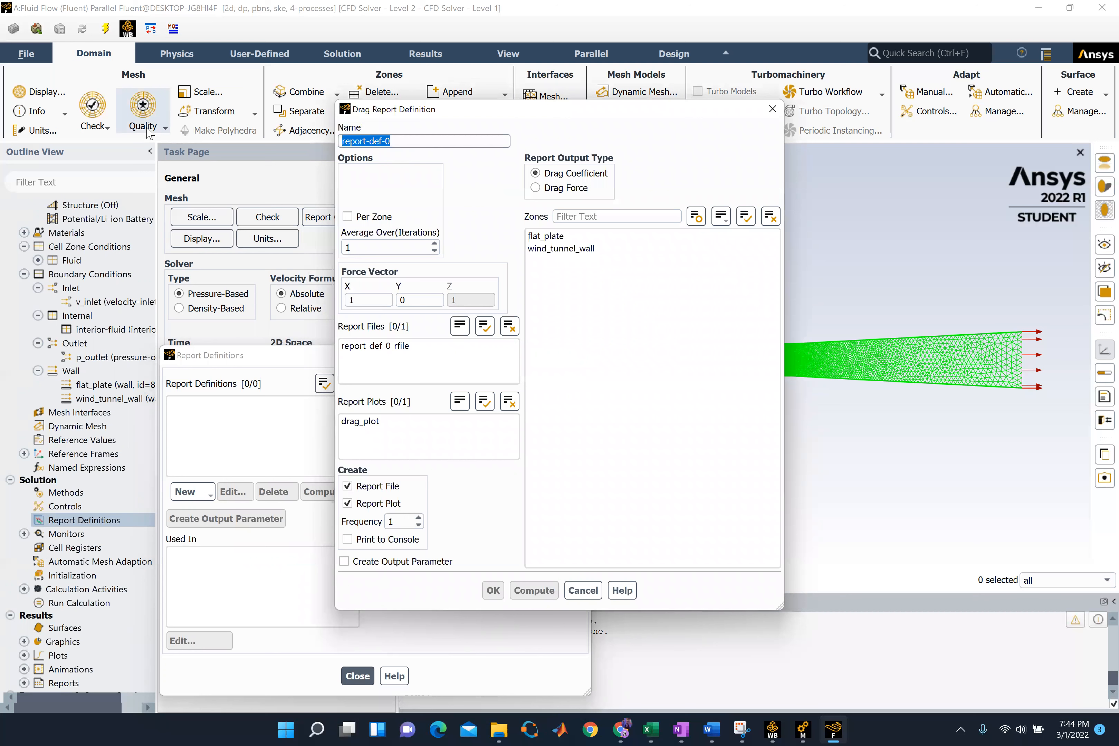
{"action": "type", "text": "drag-p"}
{"action": "left_click", "coordinate": [535, 188]}
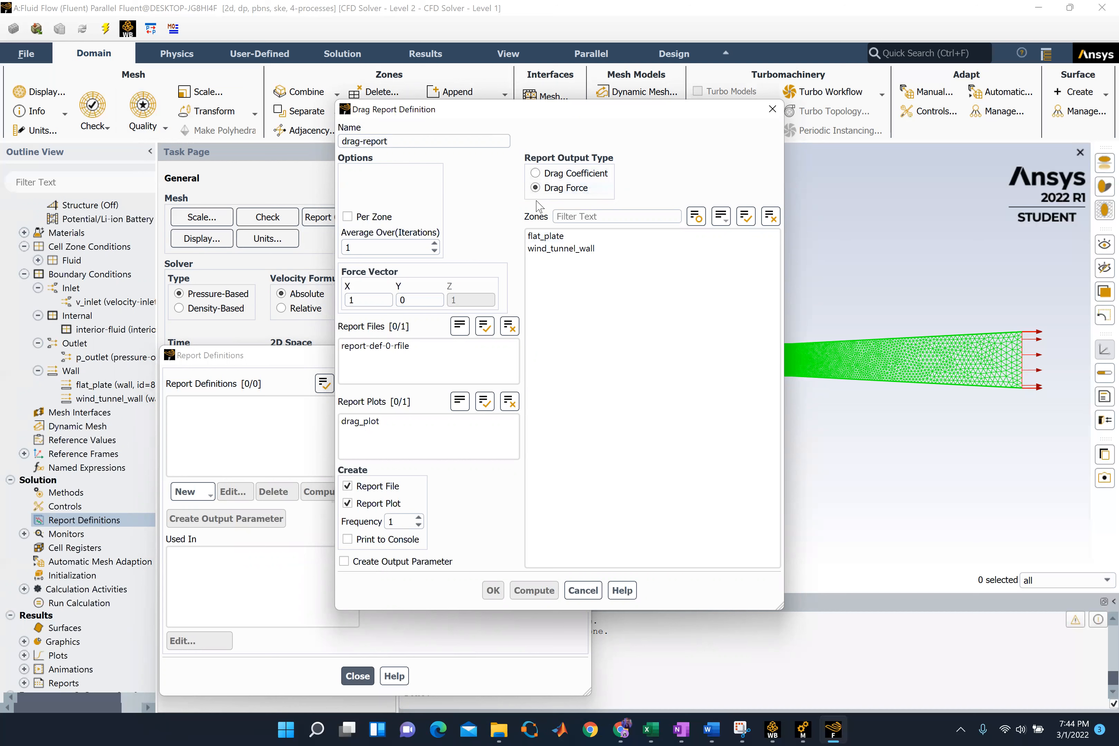
Assign the flat_plate zone and the drag_plot report plot to the drag report, and save the definition
{"action": "left_click", "coordinate": [570, 237]}
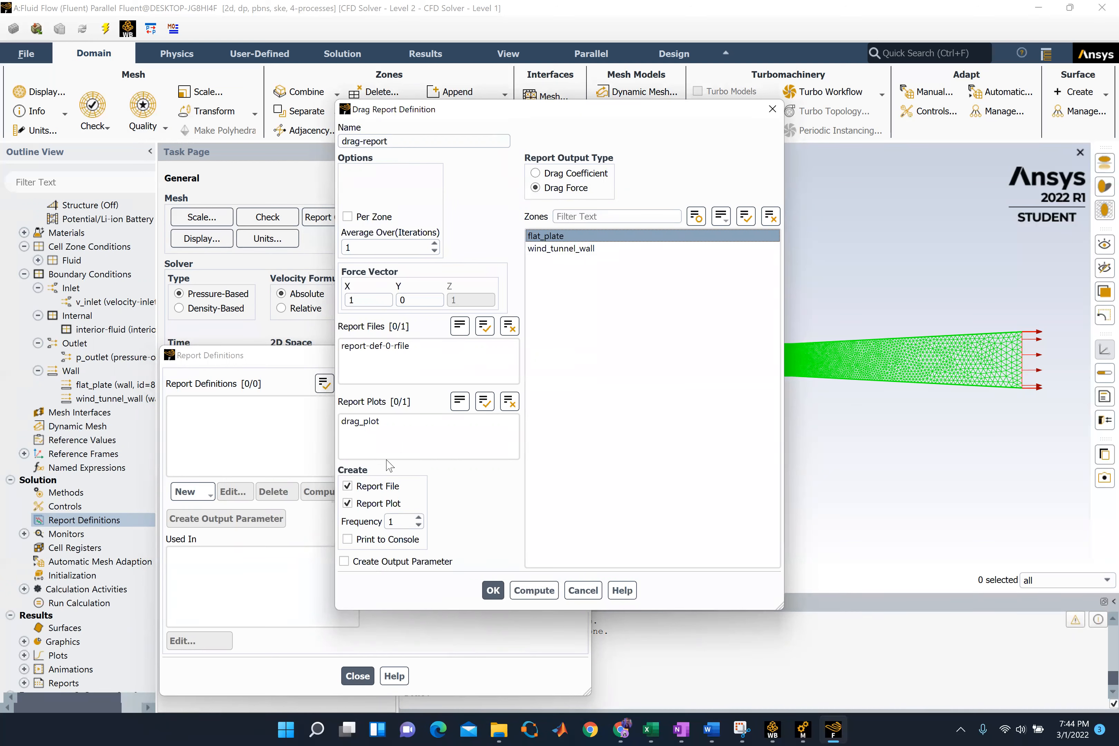
{"action": "left_click", "coordinate": [380, 424]}
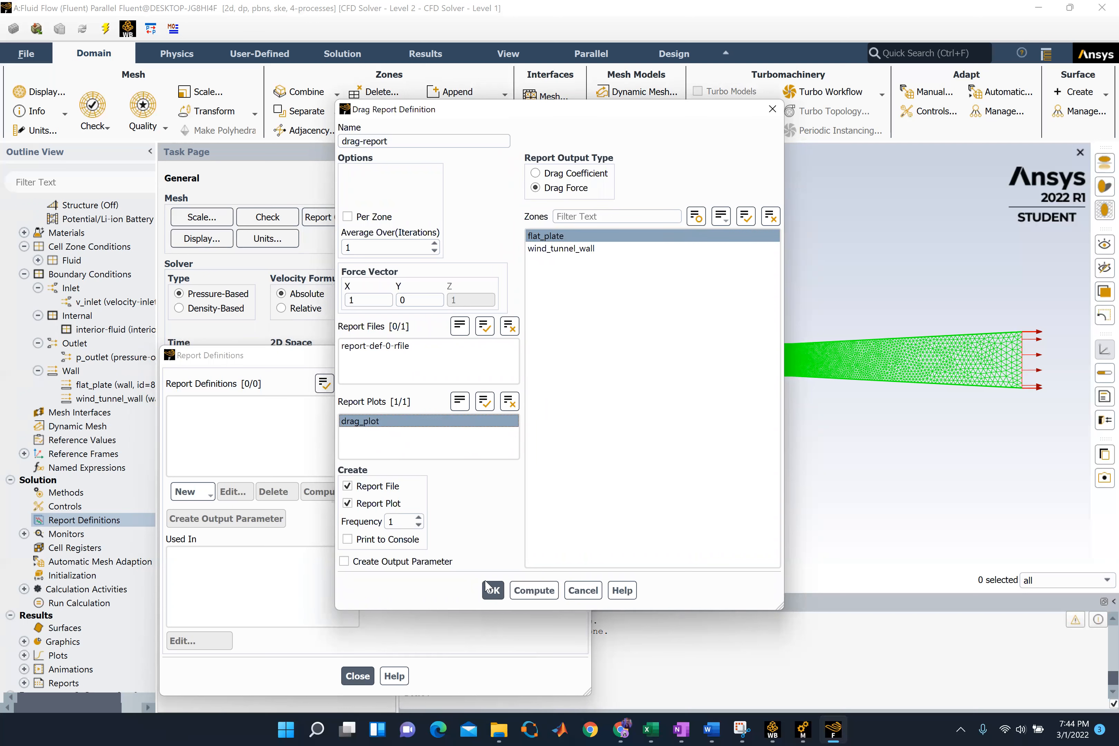
{"action": "left_click", "coordinate": [494, 596]}
{"action": "left_click", "coordinate": [493, 591]}
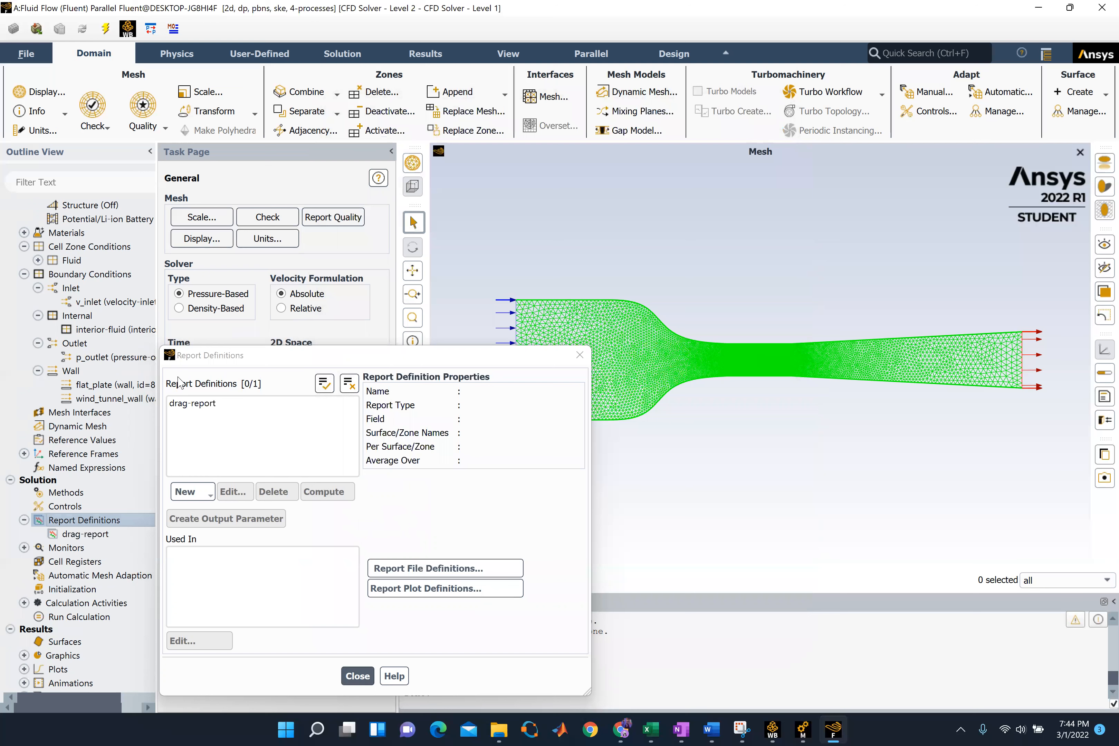
{"action": "left_click", "coordinate": [205, 404]}
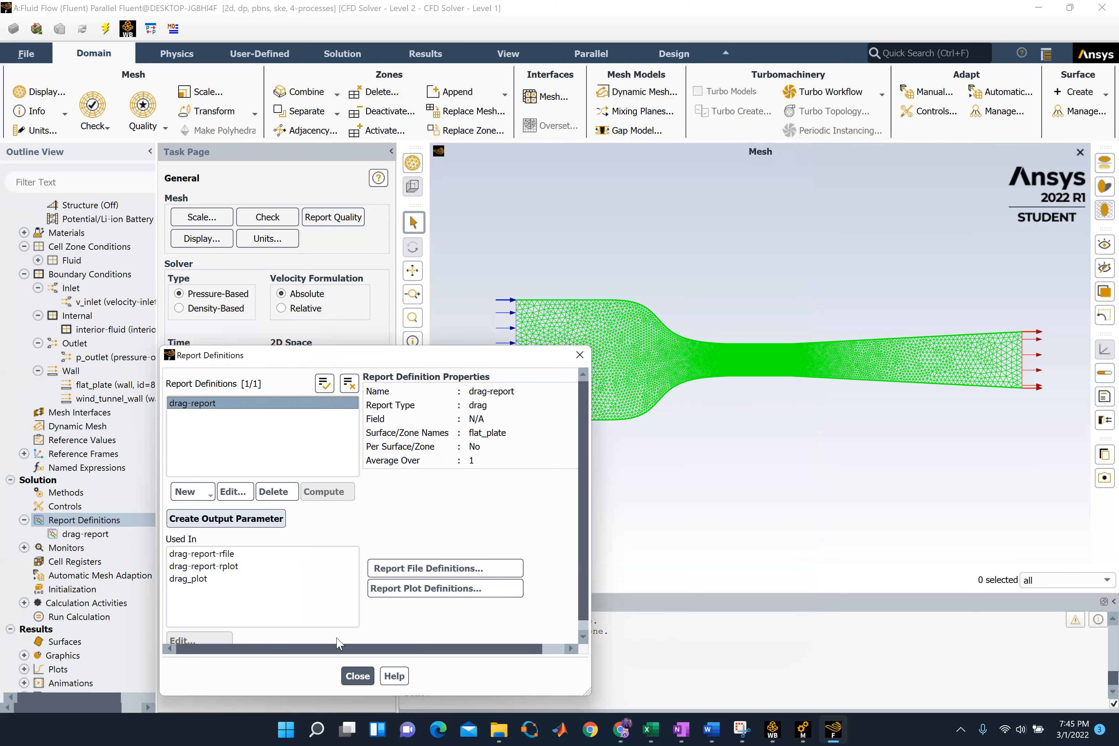
{"action": "left_click", "coordinate": [357, 675]}
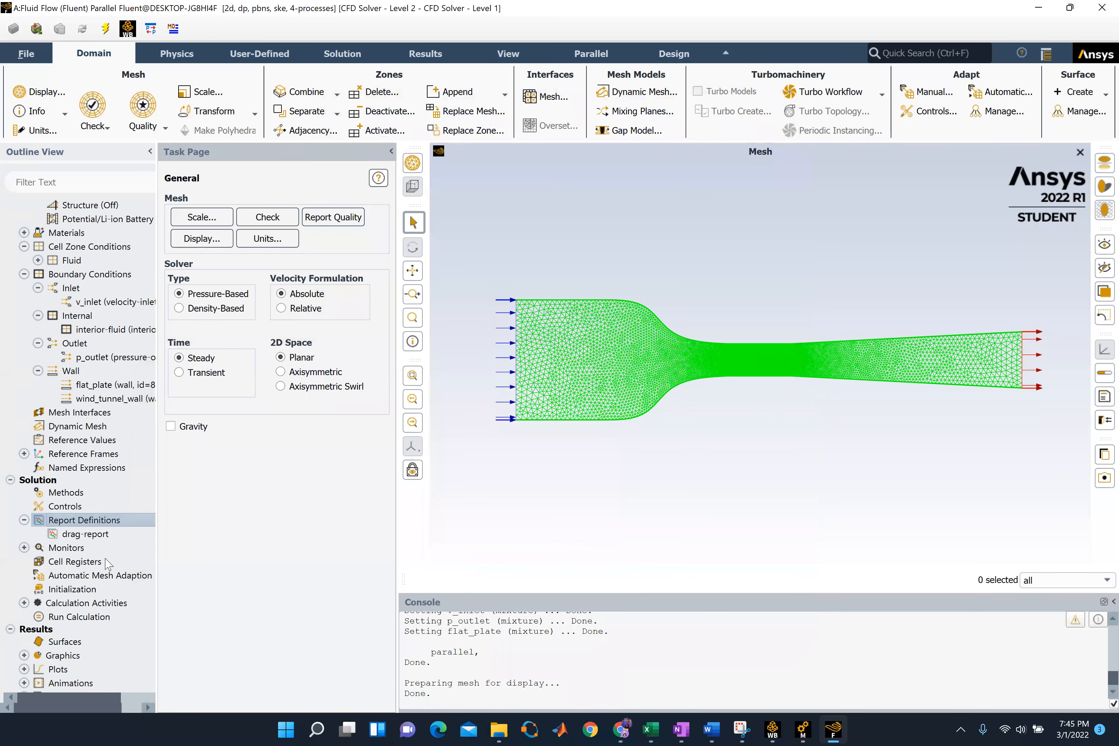
Look over the additional hybrid initialization settings and initialize the solution with Hybrid Initialization
{"action": "left_click", "coordinate": [73, 588]}
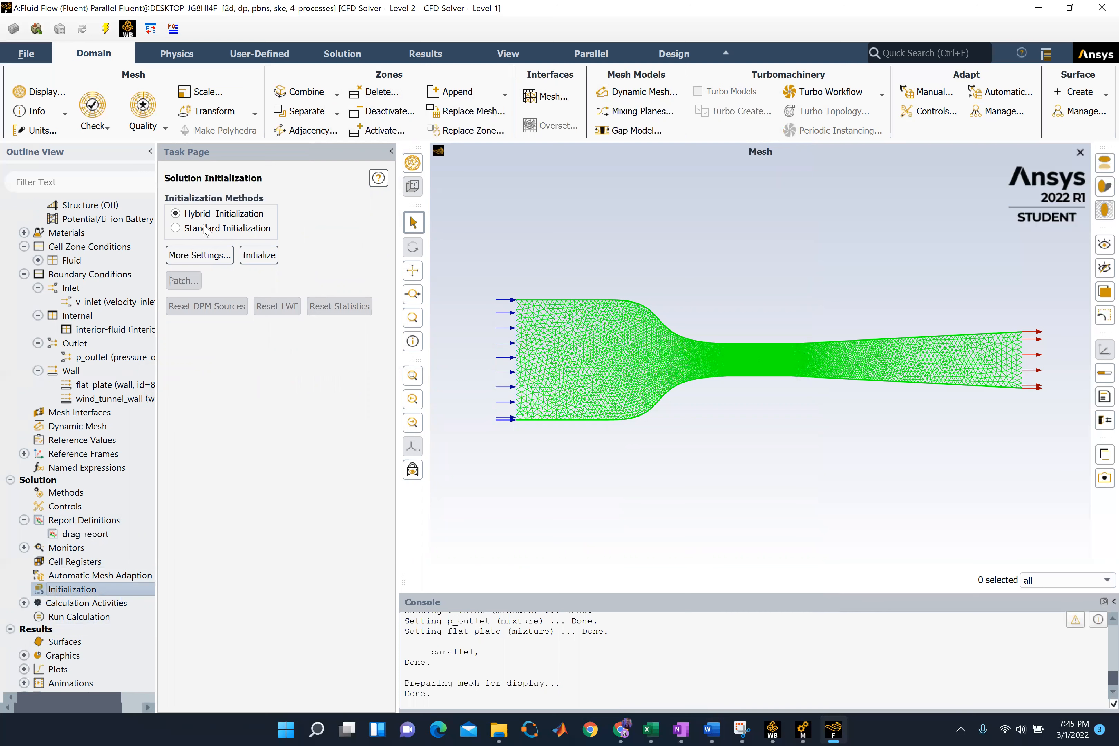
{"action": "left_click", "coordinate": [181, 256]}
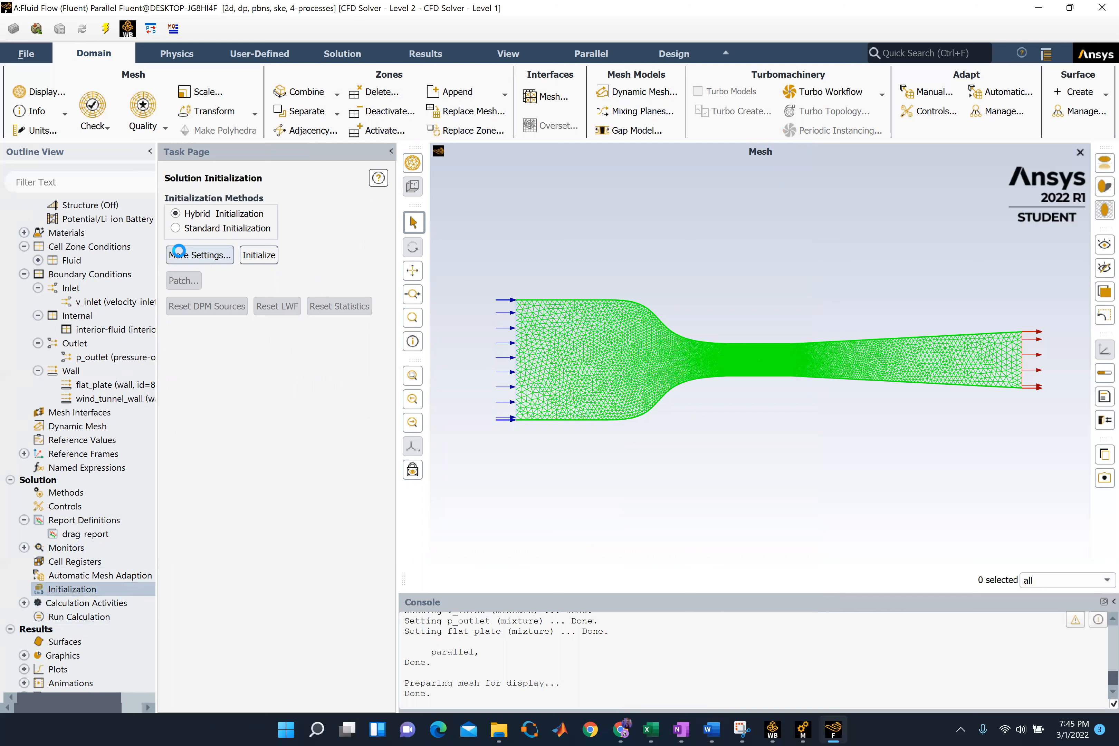
{"action": "left_click_drag", "start_coordinate": [255, 393], "coordinate": [227, 388]}
{"action": "left_click_drag", "start_coordinate": [320, 355], "coordinate": [333, 280]}
{"action": "left_click", "coordinate": [250, 536]}
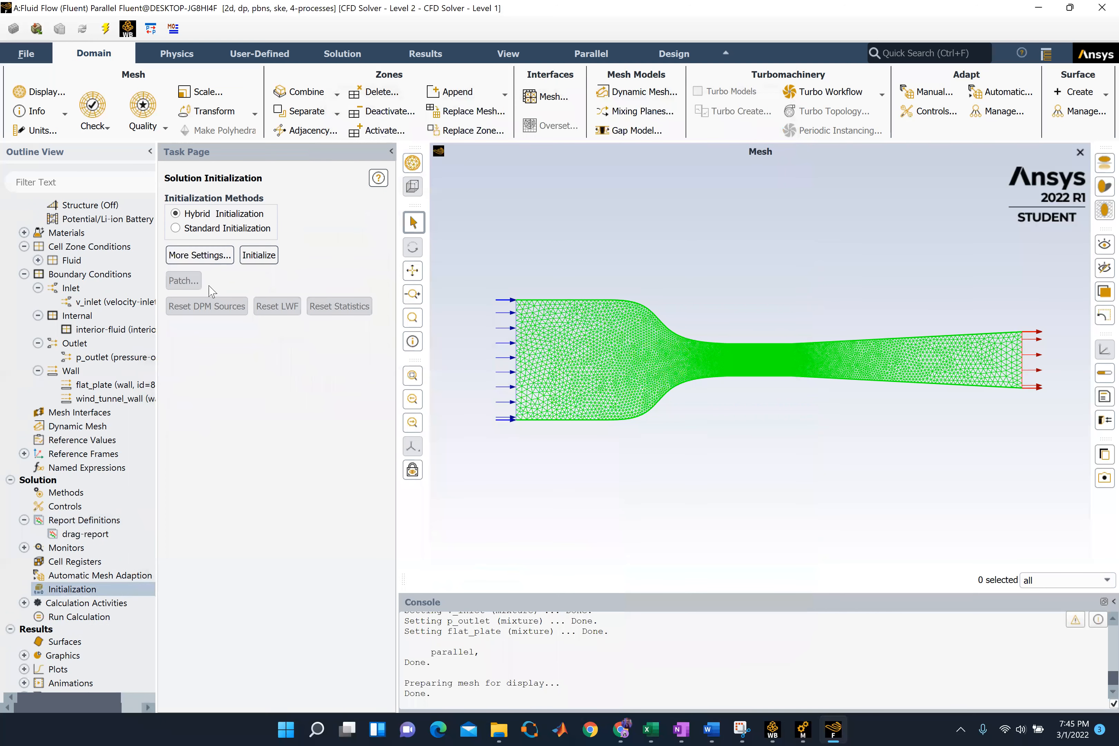
{"action": "left_click", "coordinate": [259, 255]}
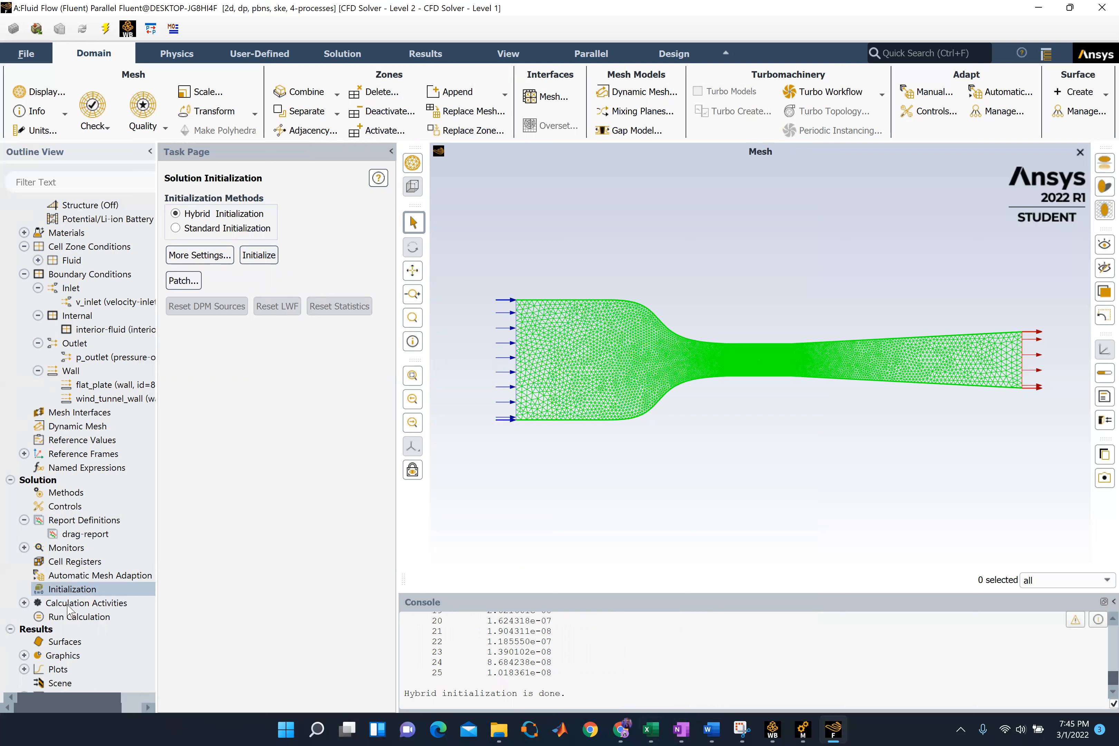
Run the calculation with 200 iterations
{"action": "left_click", "coordinate": [60, 620]}
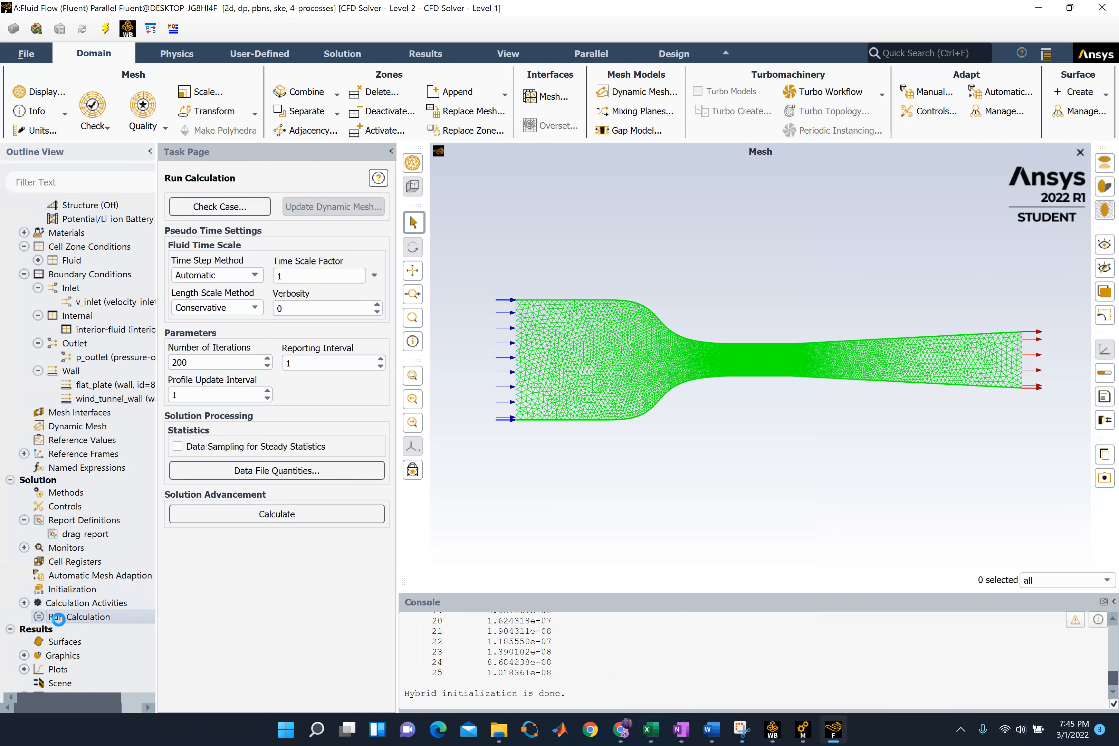
{"action": "double_click", "coordinate": [179, 362]}
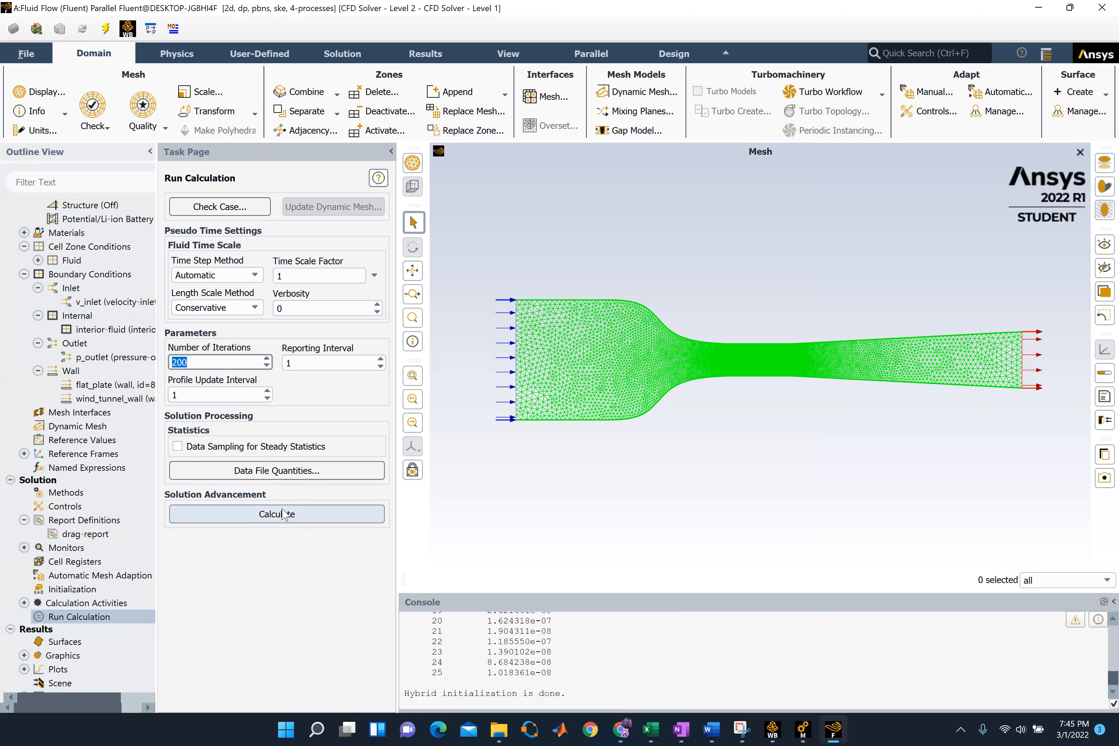
{"action": "left_click", "coordinate": [270, 512]}
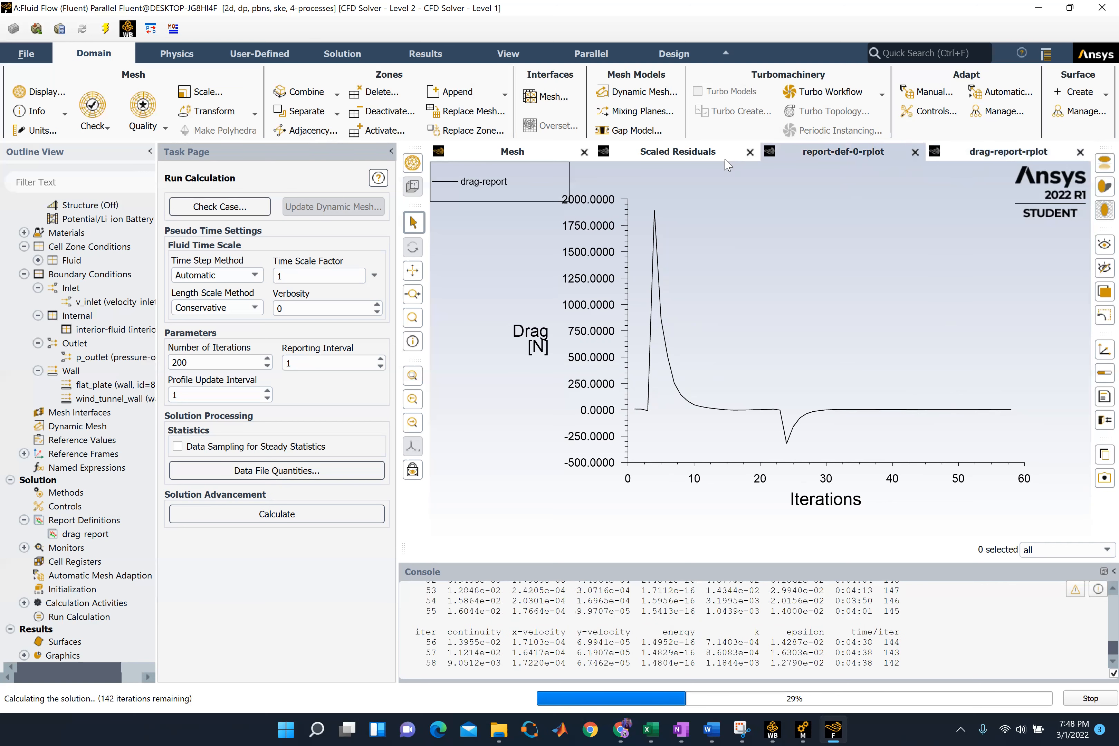
Monitor the scaled residuals and the drag-report plot for convergence while the solution is calculating
{"action": "left_click", "coordinate": [712, 159]}
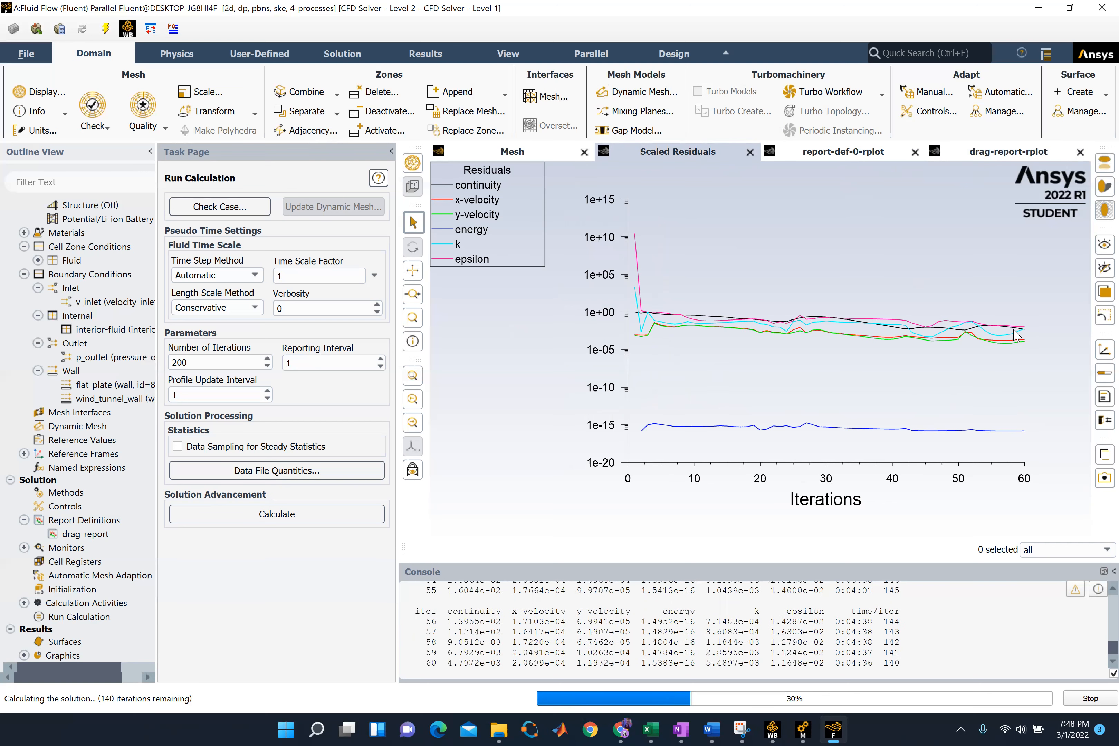
{"action": "left_click", "coordinate": [985, 157]}
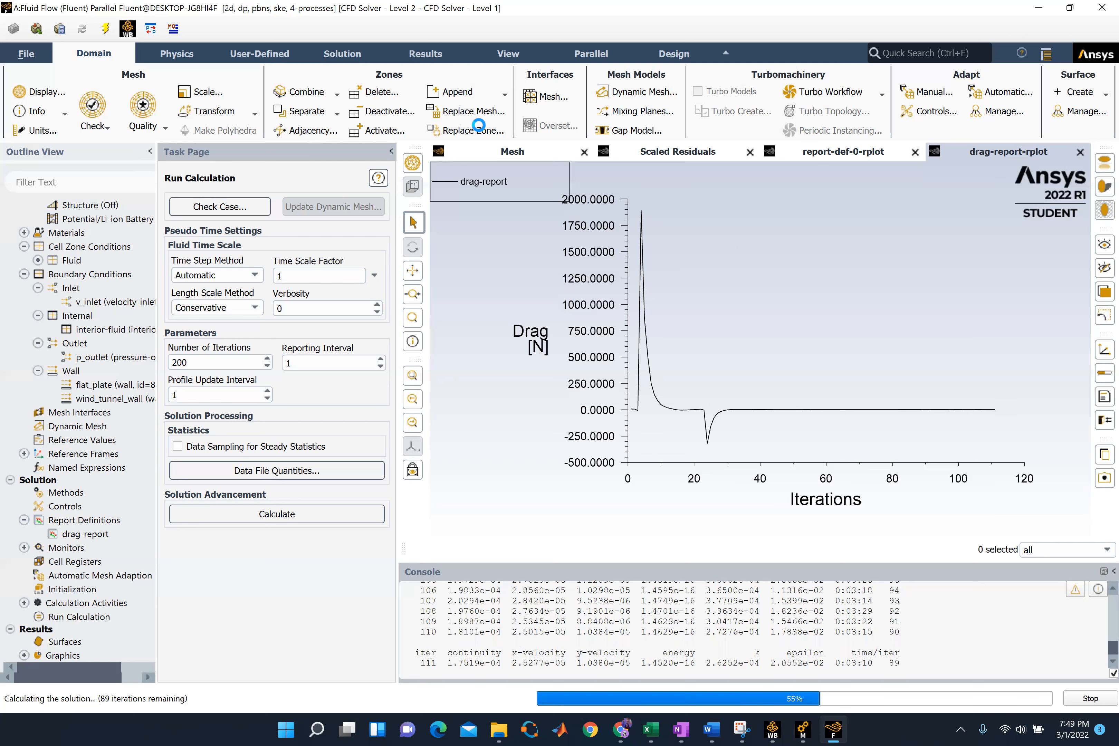
{"action": "left_click", "coordinate": [683, 155]}
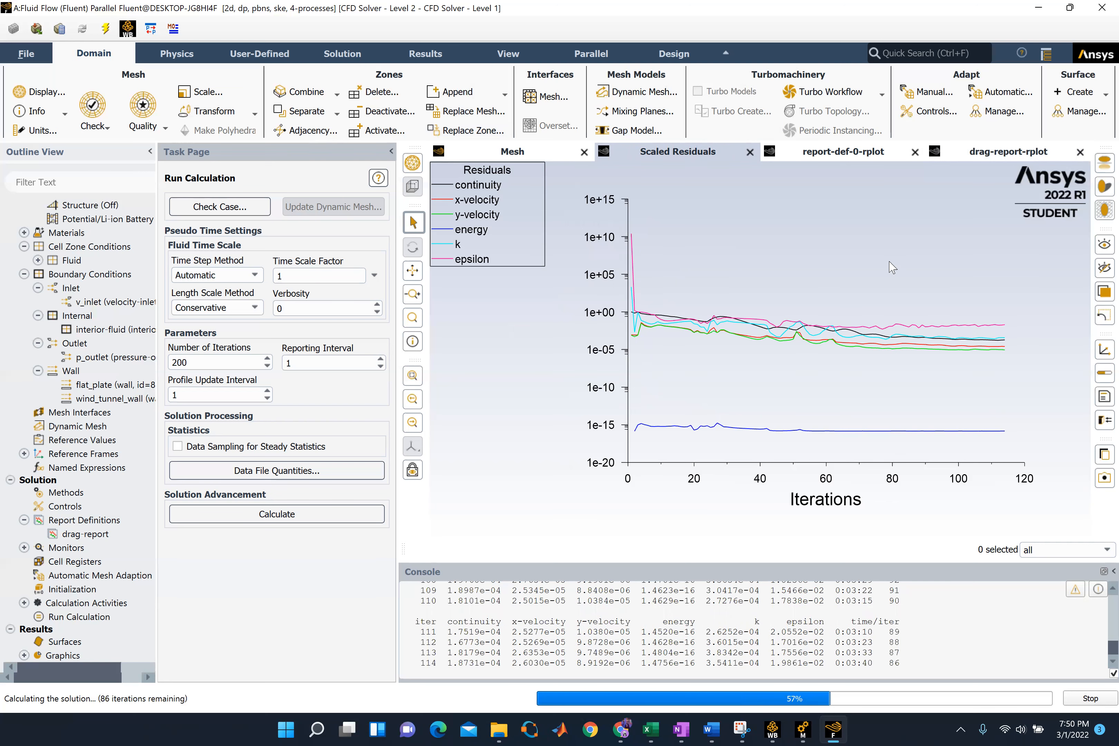
Check the report-def-0-rplot and drag-report-rplot drag plots as the calculation proceeds and once it has completed
{"action": "left_click", "coordinate": [858, 153]}
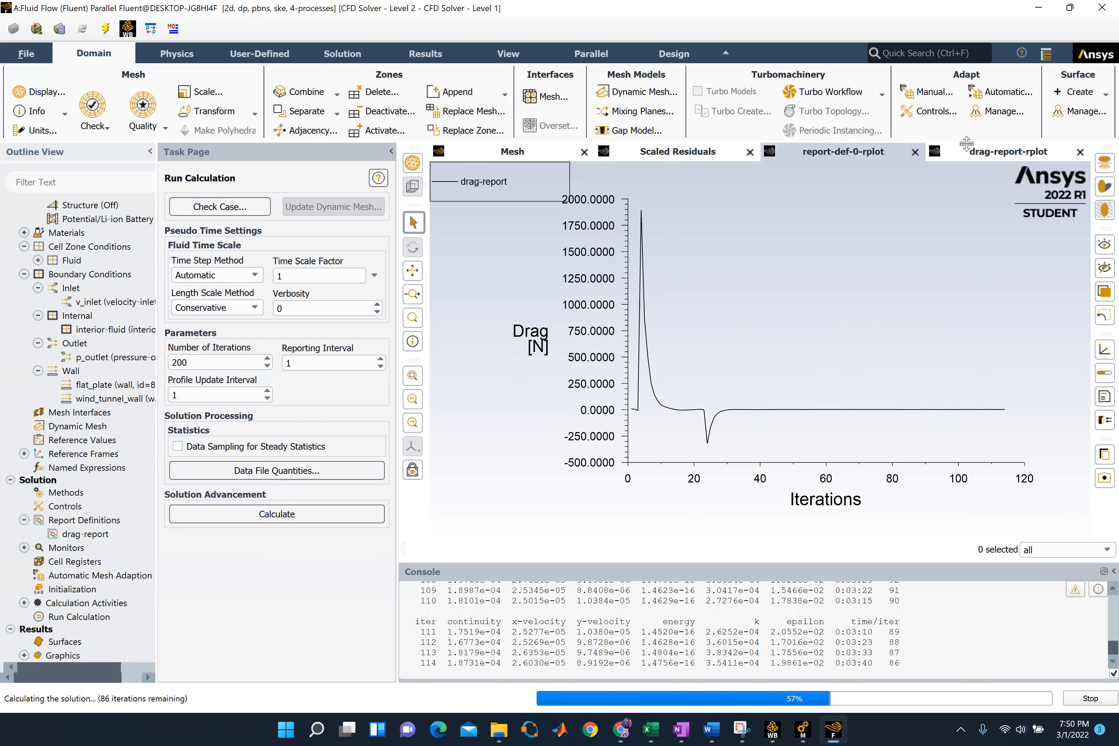
{"action": "left_click", "coordinate": [970, 156]}
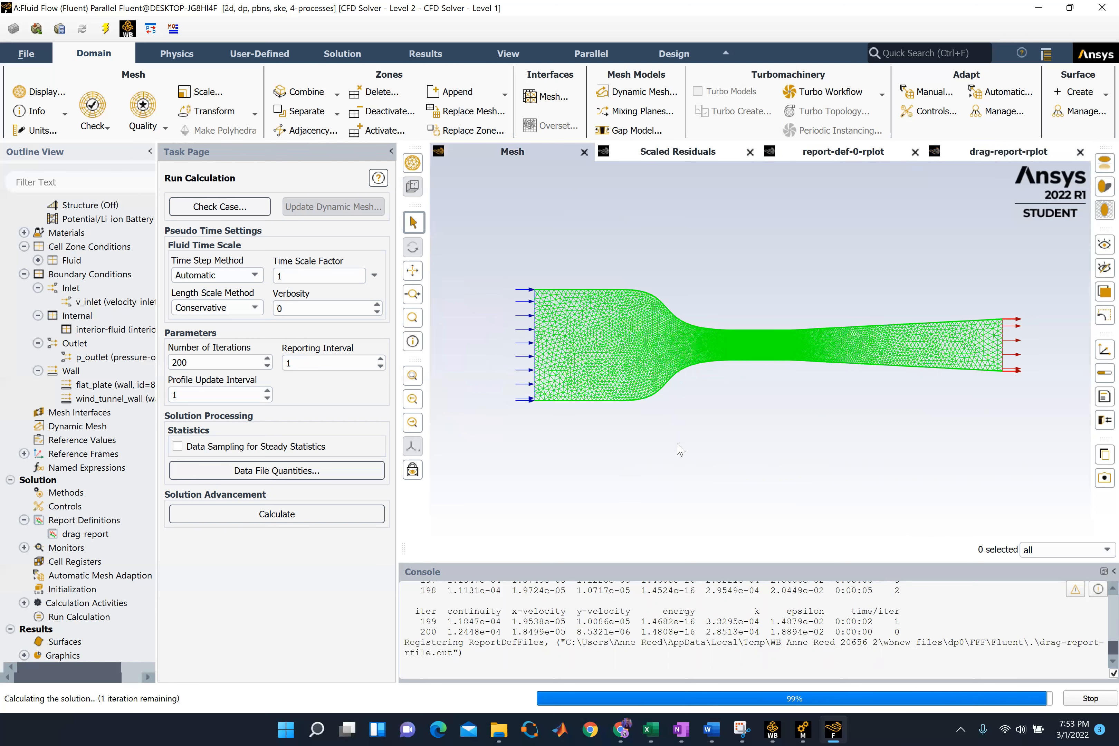
{"action": "left_click", "coordinate": [590, 384]}
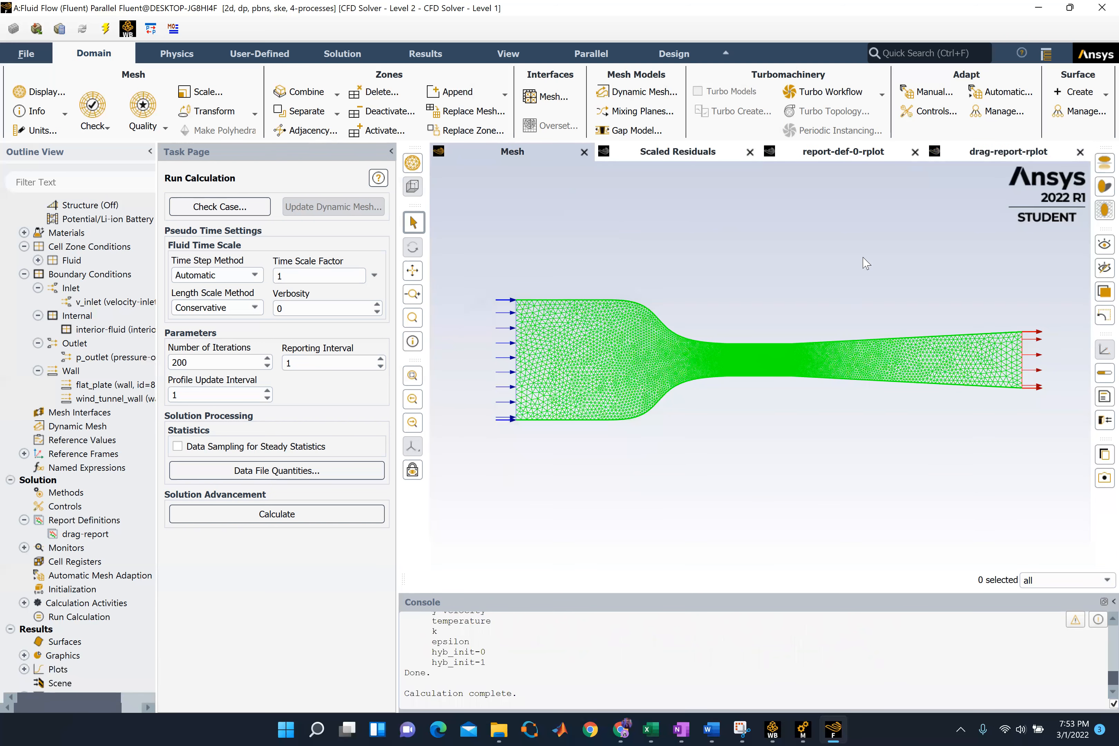
{"action": "left_click", "coordinate": [963, 152]}
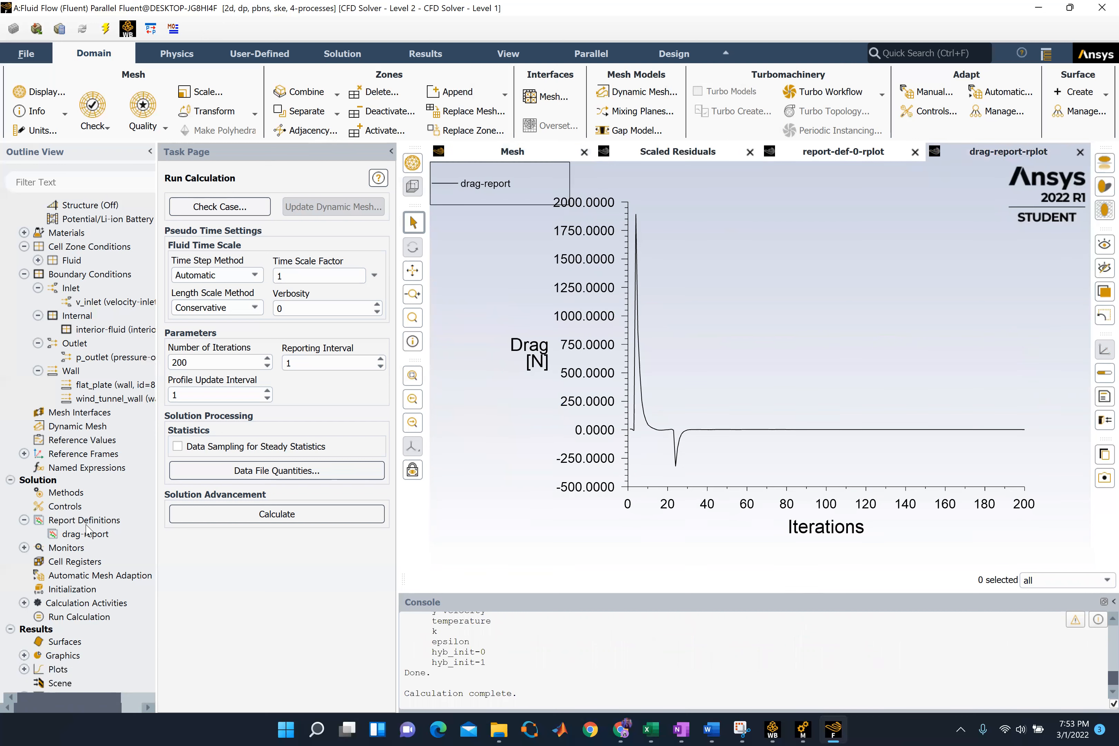
Print a force report for the flat_plate wall zone with the direction vector X 1, Y 0
{"action": "scroll", "coordinate": [53, 519], "scroll_direction": "down", "scroll_amount": 1}
{"action": "scroll", "coordinate": [53, 521], "scroll_direction": "down", "scroll_amount": 1}
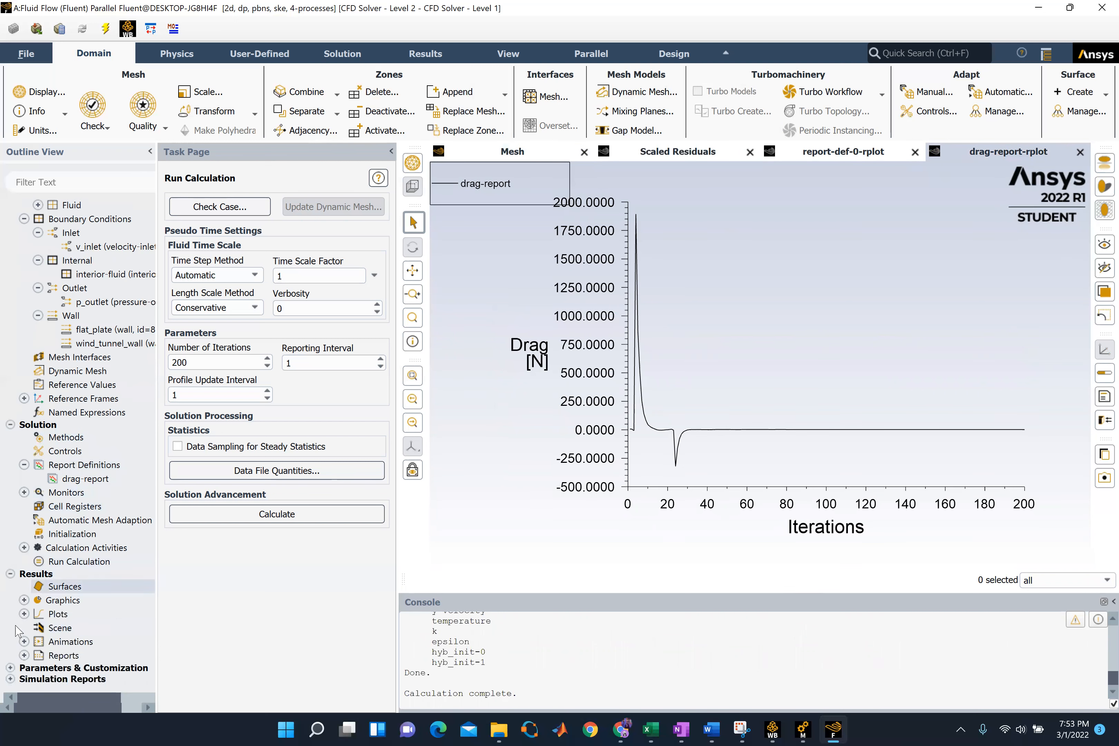
{"action": "left_click", "coordinate": [24, 656]}
{"action": "scroll", "coordinate": [64, 627], "scroll_direction": "down", "scroll_amount": 2}
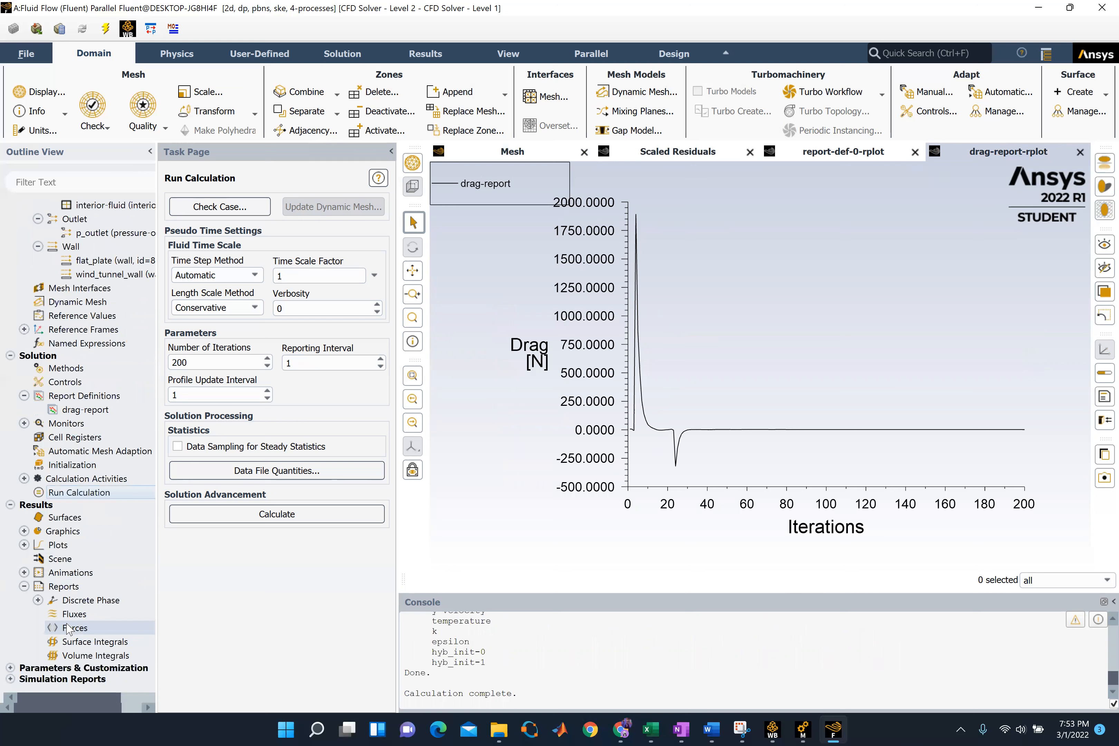
{"action": "left_click", "coordinate": [64, 631]}
{"action": "double_click", "coordinate": [64, 629]}
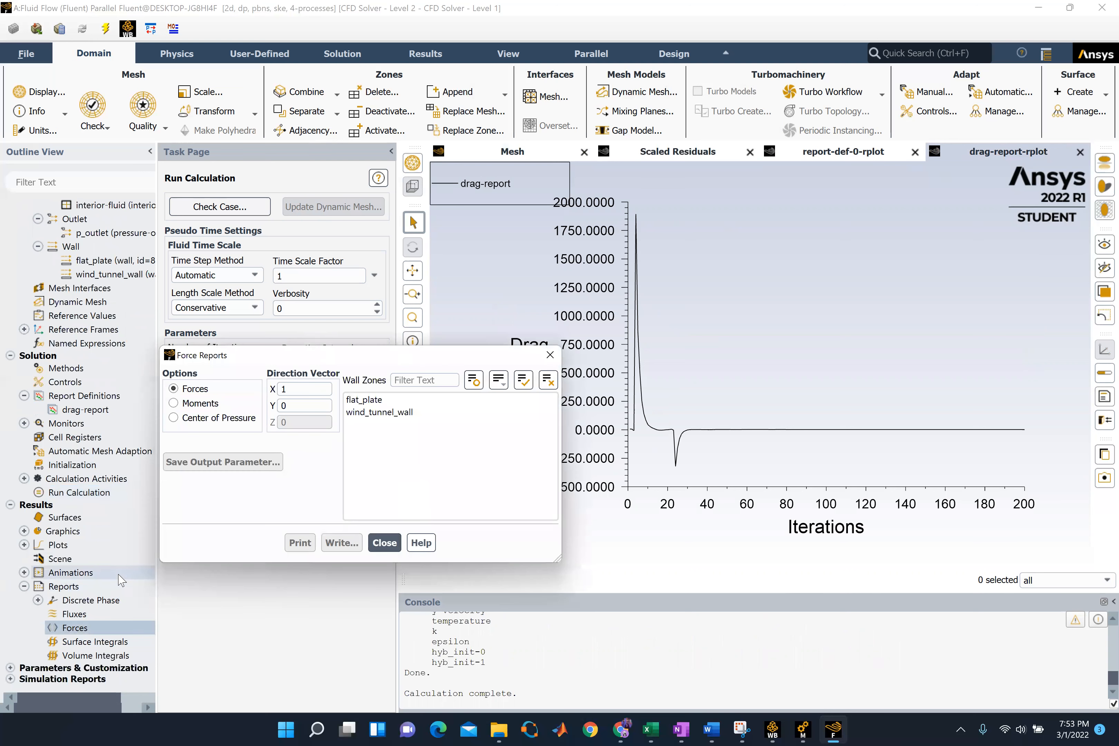
{"action": "left_click", "coordinate": [371, 400]}
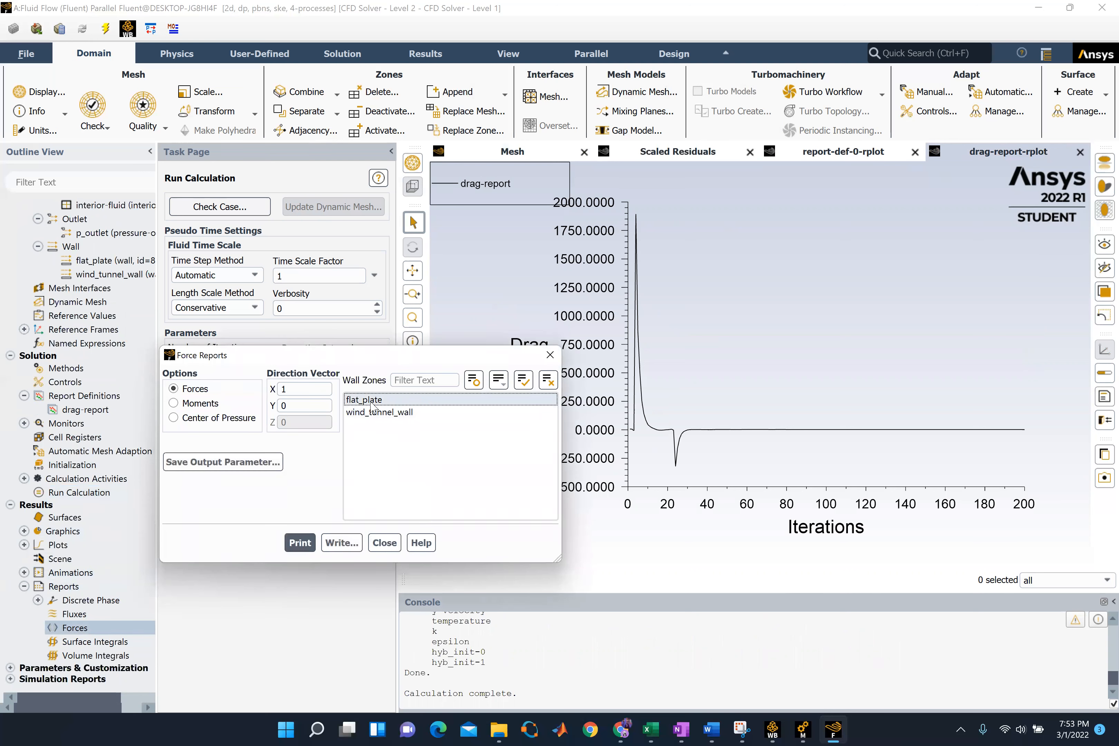
{"action": "left_click", "coordinate": [303, 547]}
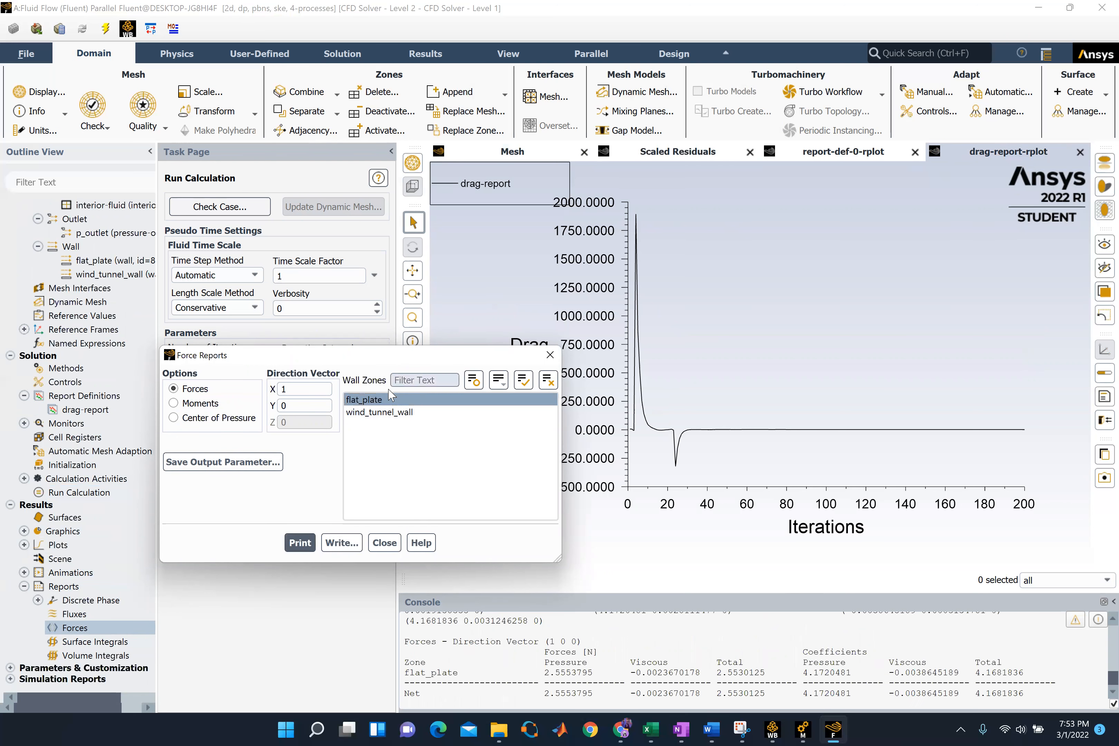
Examine the pressure, viscous and total forces on flat_plate in the printed report, and close the force report settings
{"action": "left_click_drag", "start_coordinate": [391, 355], "coordinate": [291, 212]}
{"action": "scroll", "coordinate": [577, 634], "scroll_direction": "down", "scroll_amount": 1}
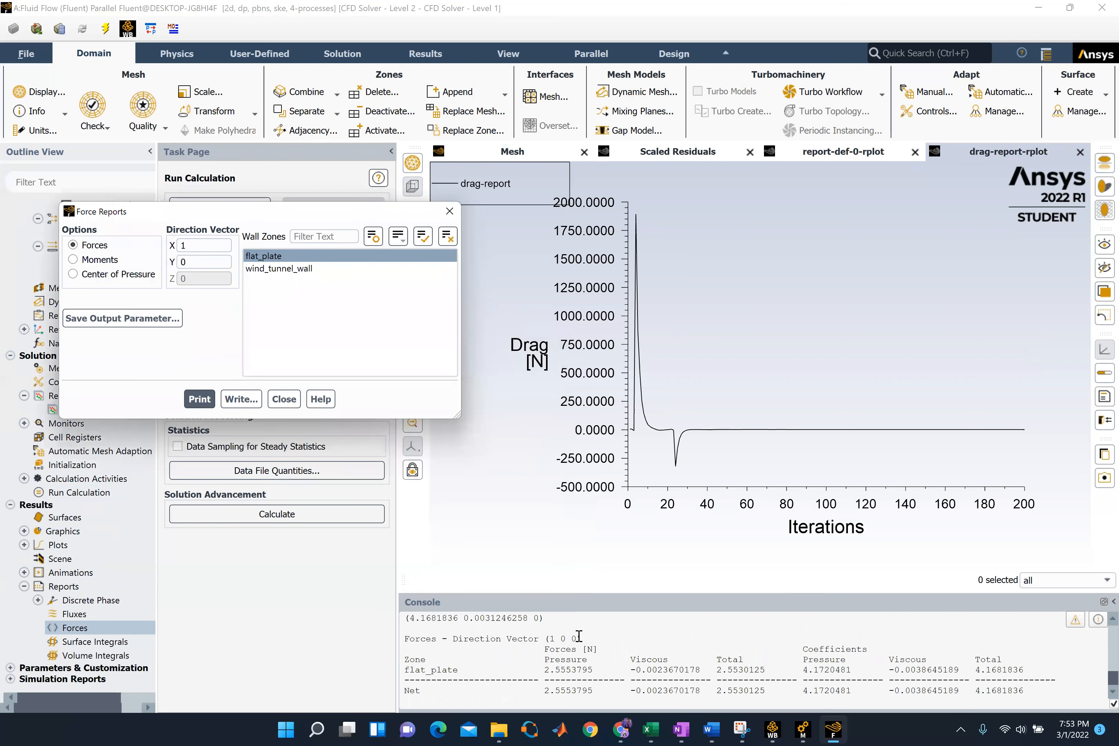
{"action": "left_click_drag", "start_coordinate": [405, 638], "coordinate": [1034, 692]}
{"action": "left_click", "coordinate": [999, 674]}
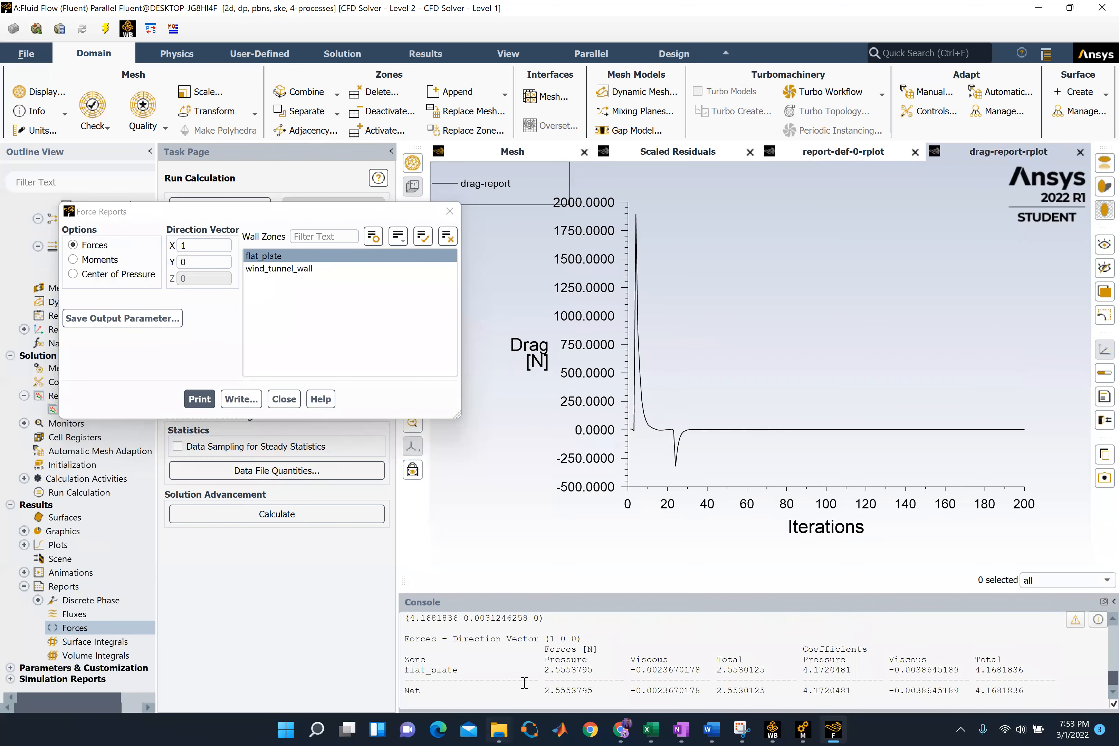
{"action": "left_click_drag", "start_coordinate": [543, 658], "coordinate": [591, 669]}
{"action": "left_click_drag", "start_coordinate": [542, 670], "coordinate": [605, 666]}
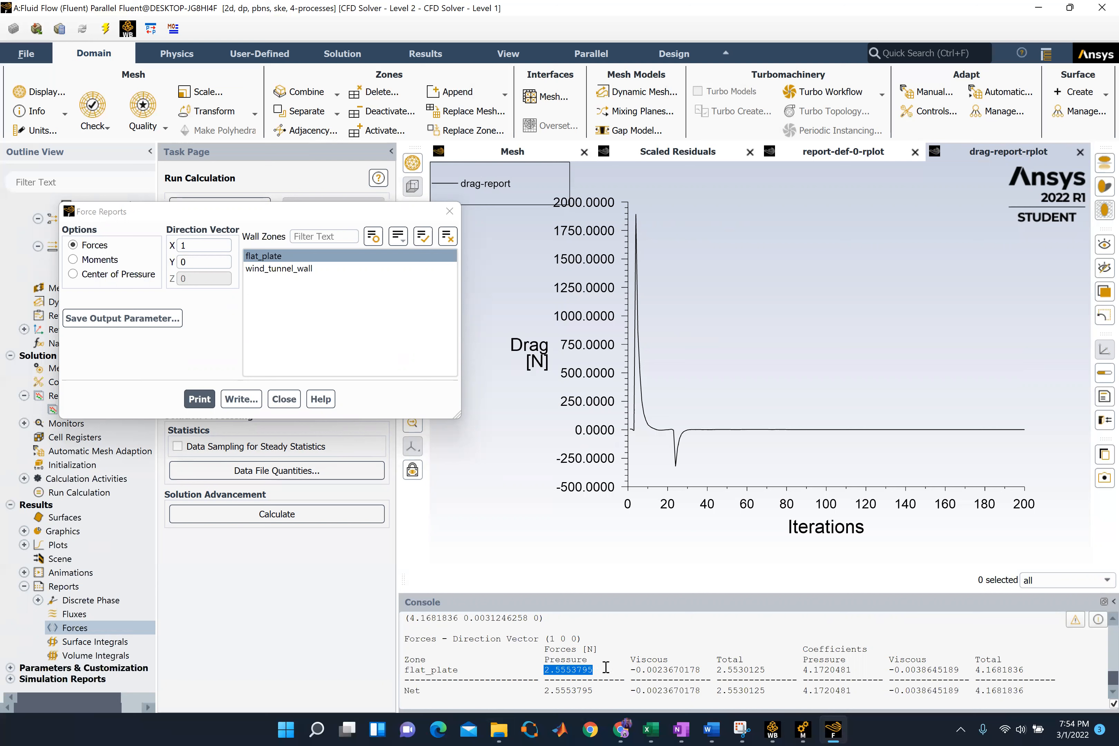
{"action": "left_click", "coordinate": [625, 659]}
{"action": "double_click", "coordinate": [653, 666]}
{"action": "left_click_drag", "start_coordinate": [653, 666], "coordinate": [628, 667]}
{"action": "left_click", "coordinate": [657, 667]}
{"action": "left_click_drag", "start_coordinate": [715, 669], "coordinate": [766, 669]}
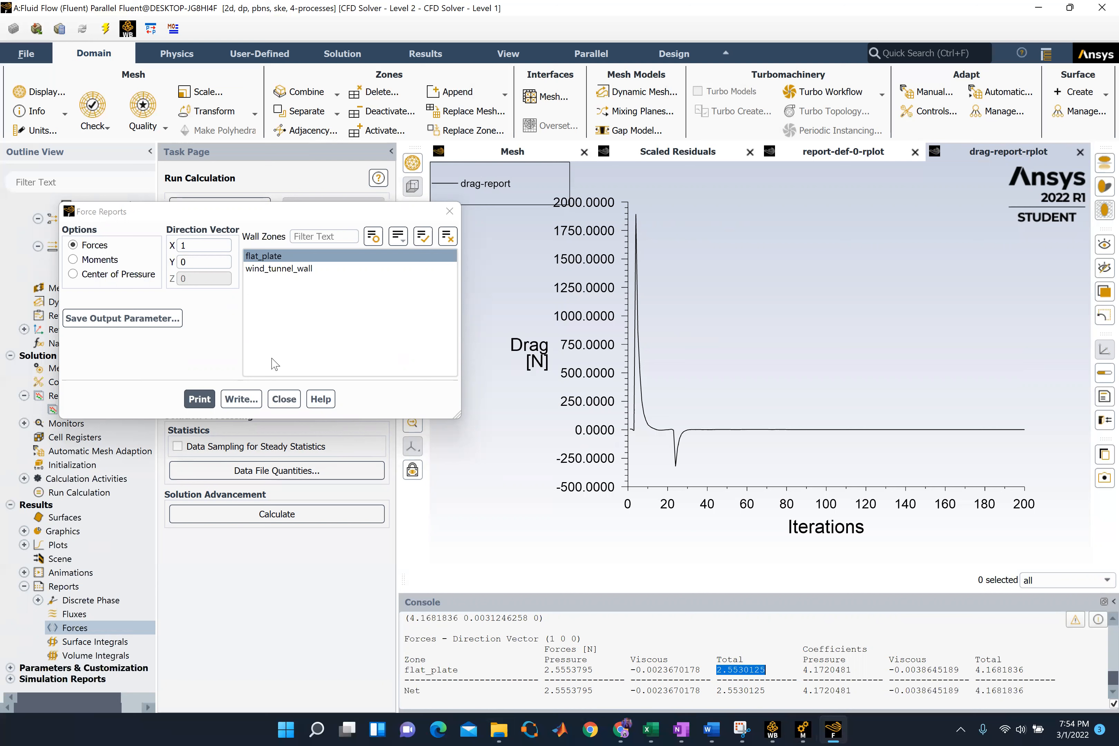
{"action": "left_click", "coordinate": [295, 399]}
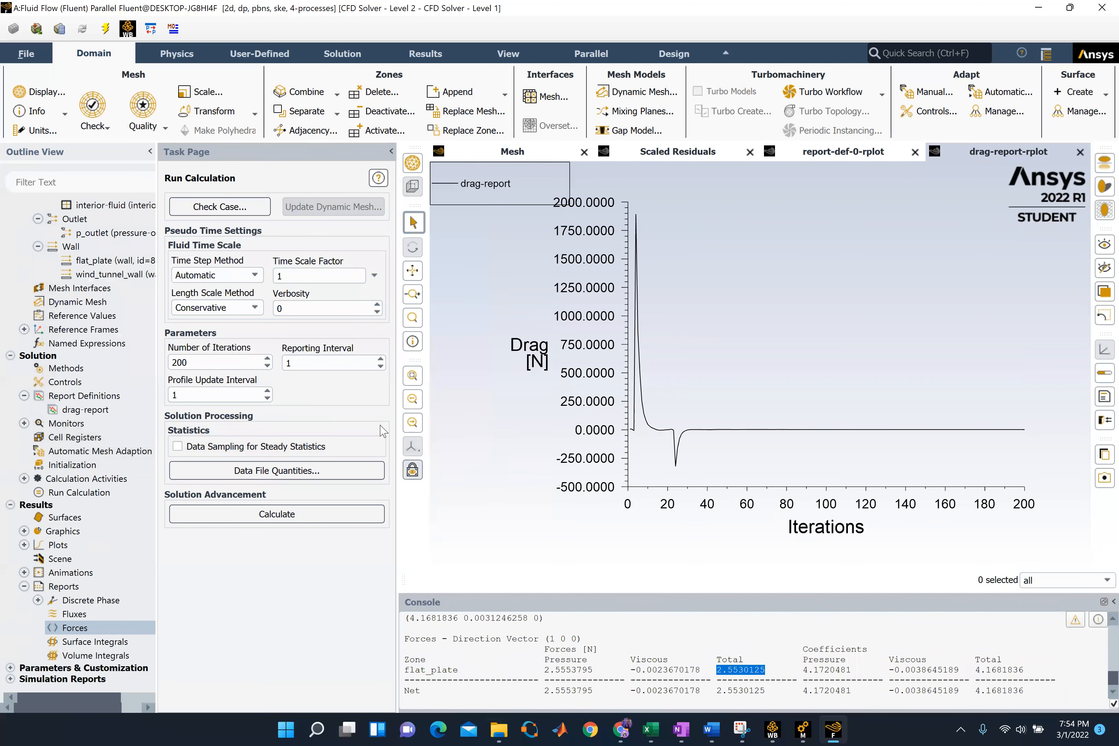
Compare the force coefficients with the pressure force on flat_plate in the printed report
{"action": "left_click", "coordinate": [492, 663]}
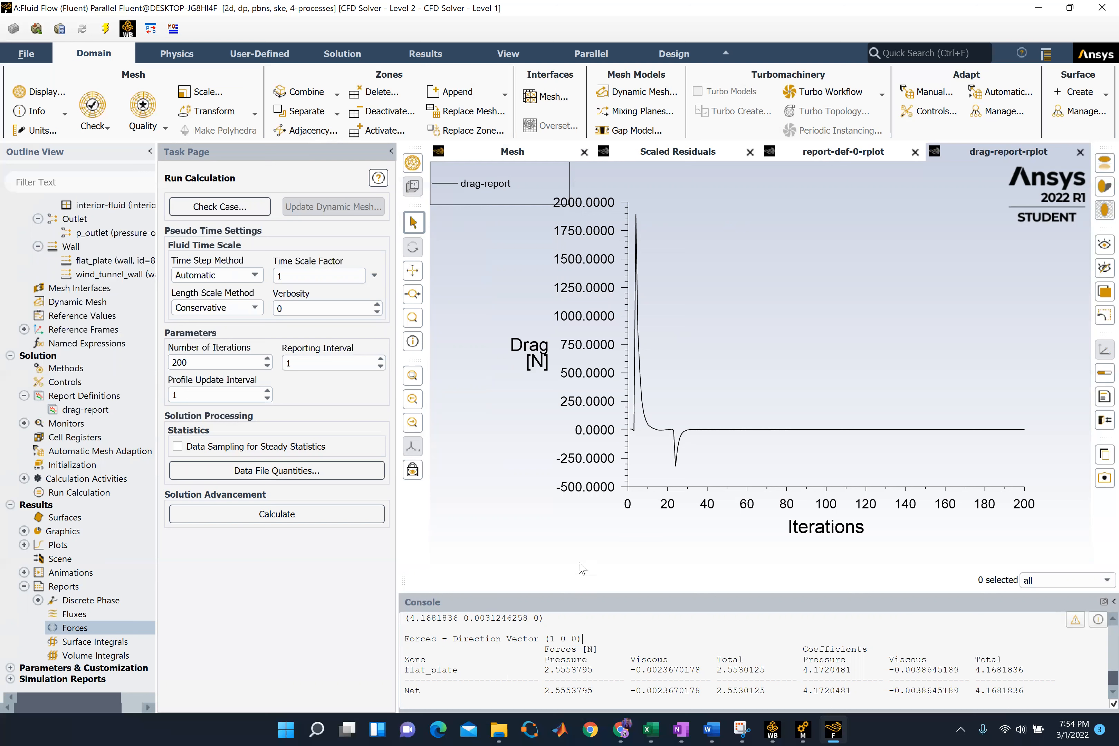
{"action": "mouse_move", "coordinate": [802, 649]}
{"action": "left_mouse_down"}
{"action": "mouse_move", "coordinate": [838, 670]}
{"action": "mouse_move", "coordinate": [814, 663]}
{"action": "left_mouse_up"}
{"action": "left_click", "coordinate": [814, 663]}
{"action": "double_click", "coordinate": [554, 669]}
{"action": "left_click", "coordinate": [545, 690]}
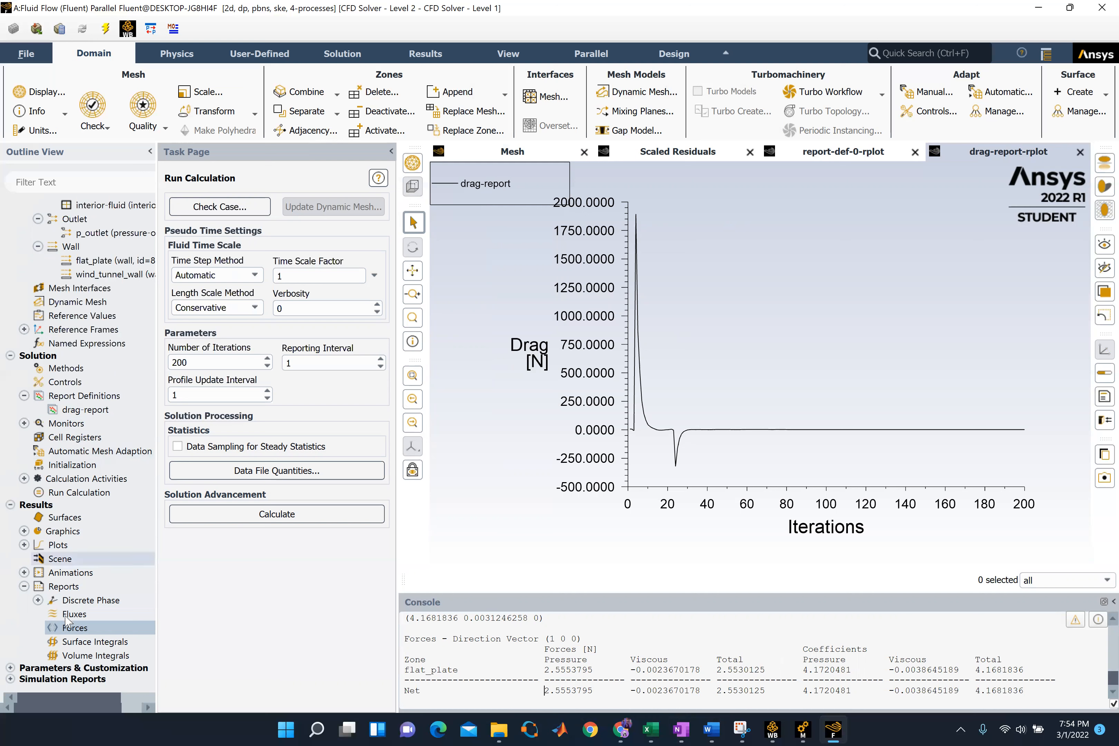
Display the saved velocity contour as filled velocity magnitude on the interior-fluid surface
{"action": "left_click", "coordinate": [25, 531]}
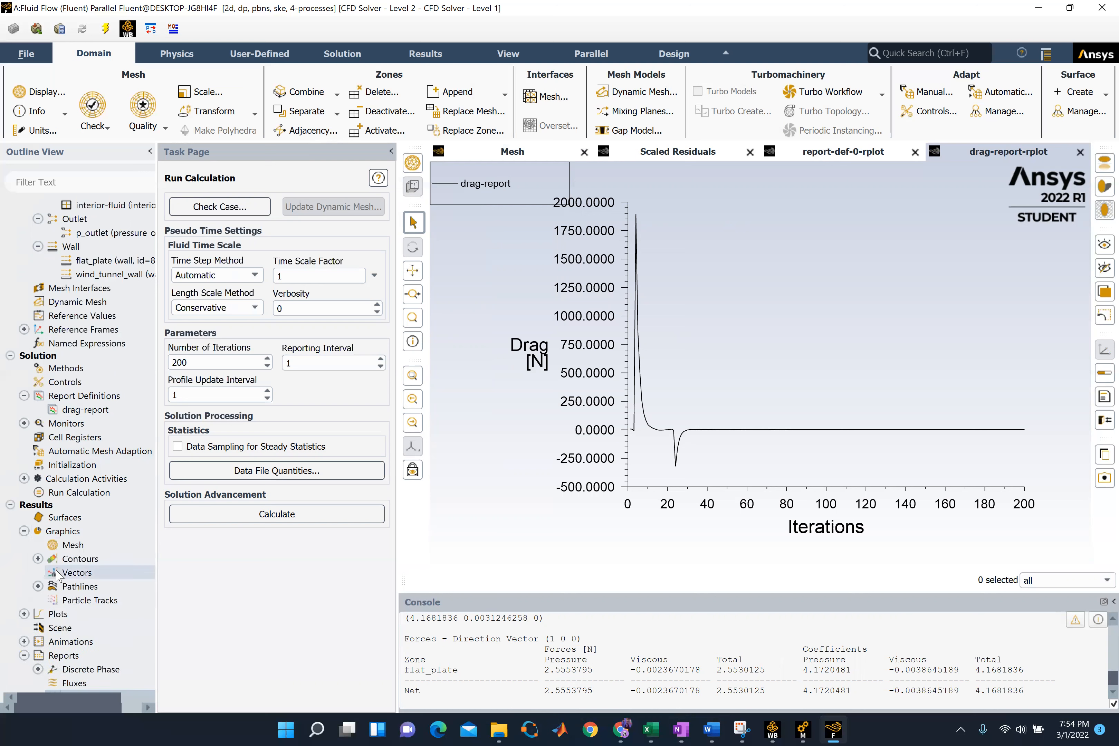
{"action": "left_click", "coordinate": [38, 558]}
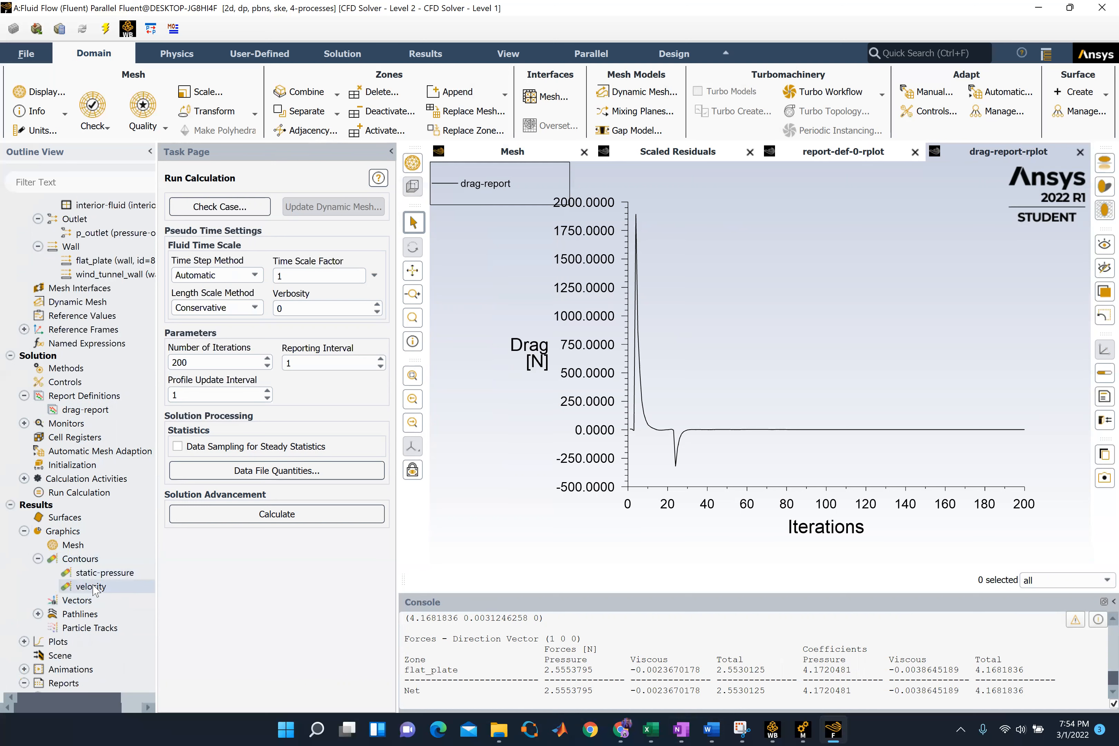
{"action": "double_click", "coordinate": [91, 587]}
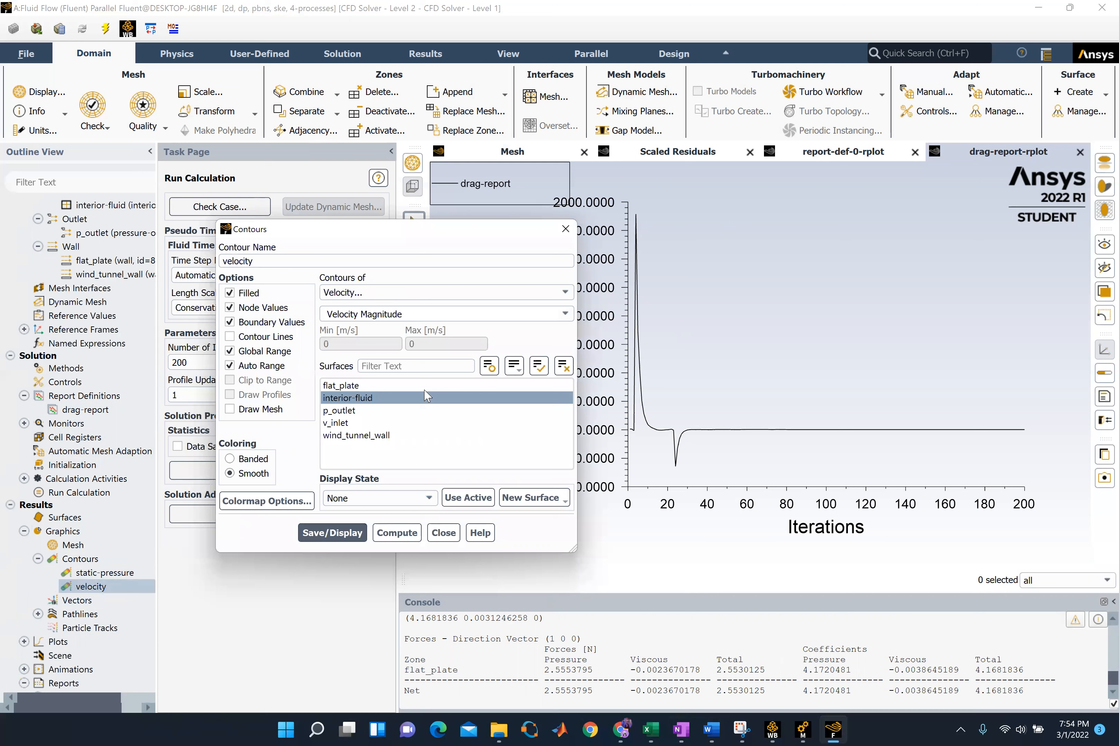
{"action": "left_click", "coordinate": [426, 397]}
{"action": "left_click", "coordinate": [440, 294]}
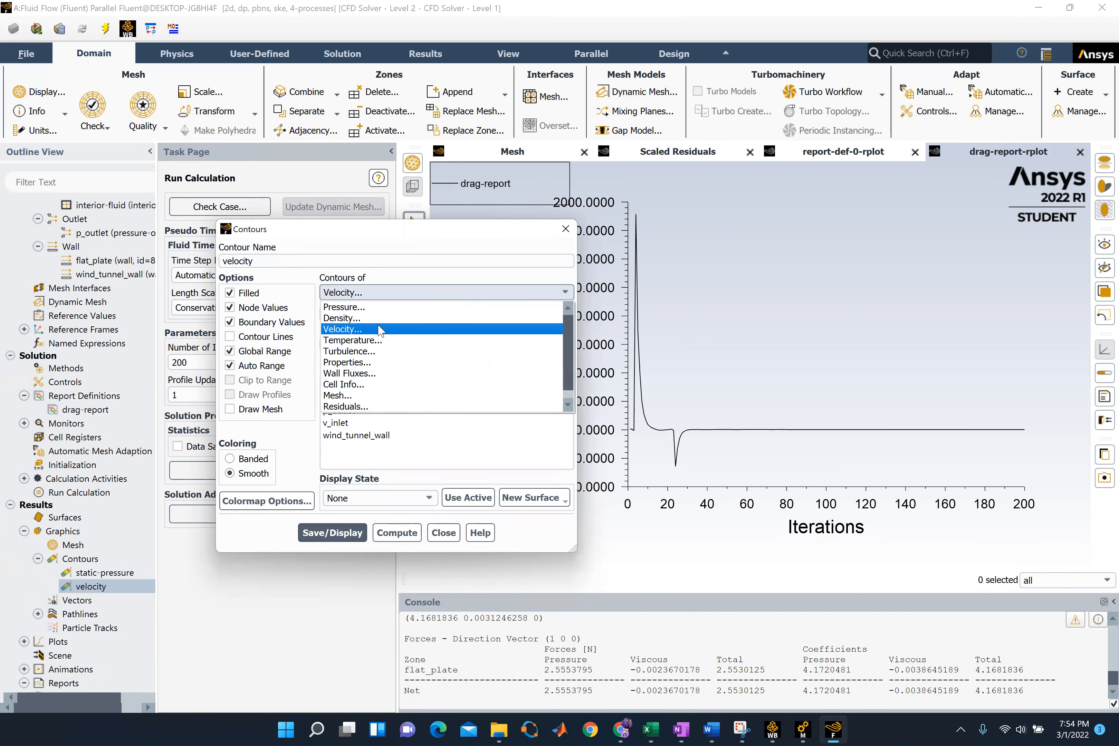
{"action": "left_click", "coordinate": [367, 330]}
{"action": "left_click", "coordinate": [347, 397]}
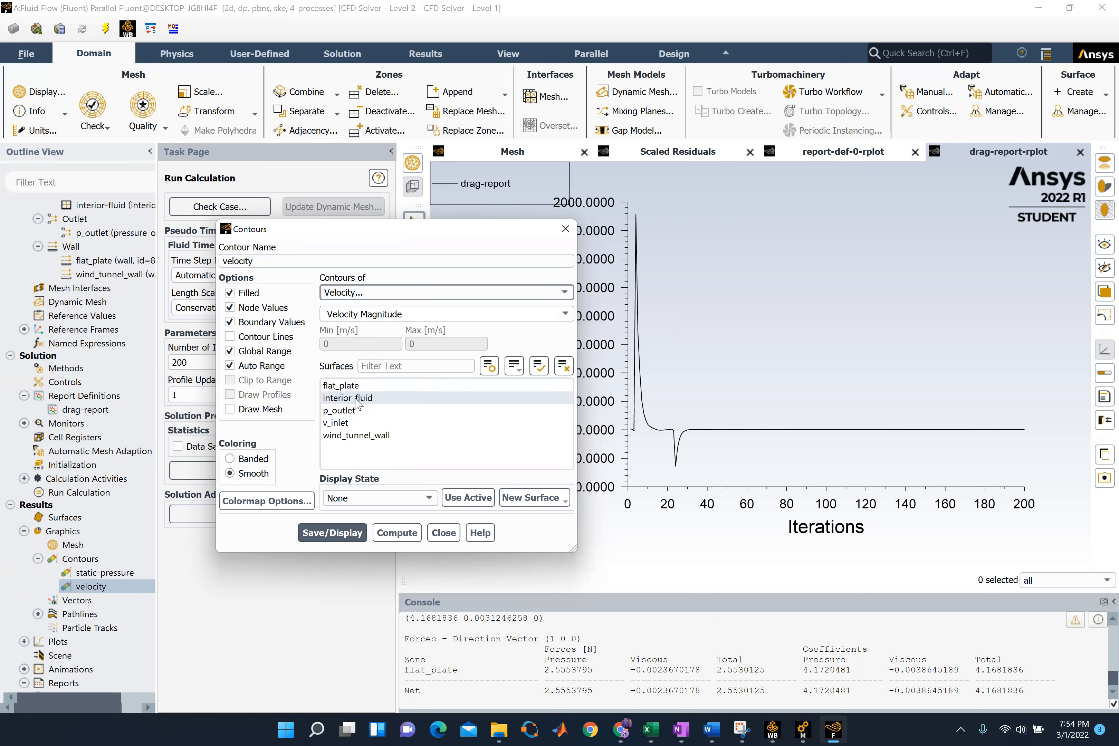
{"action": "left_click", "coordinate": [377, 398]}
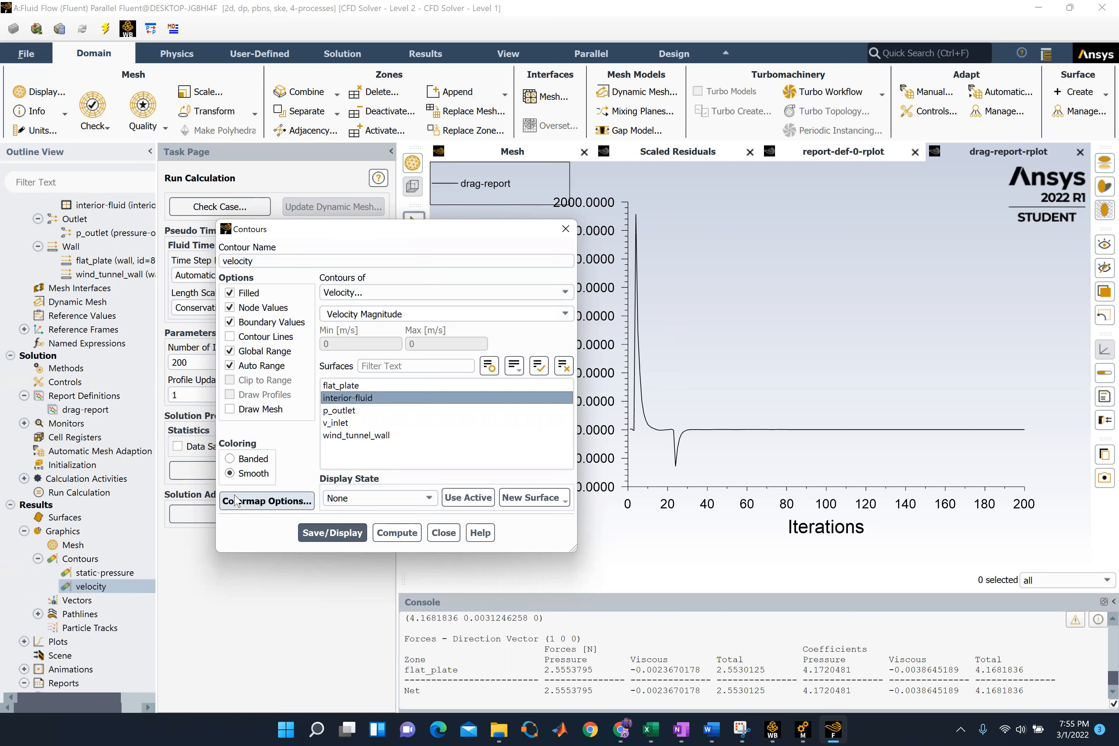
{"action": "left_click", "coordinate": [332, 533]}
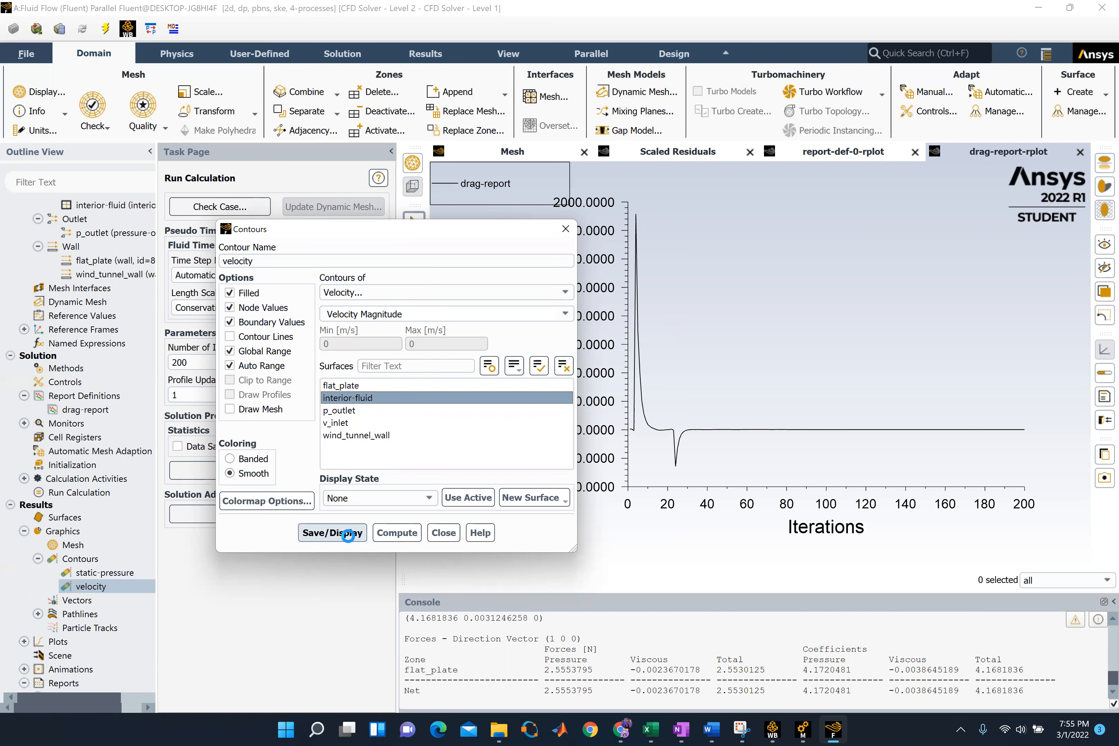
{"action": "left_click_drag", "start_coordinate": [471, 231], "coordinate": [250, 171]}
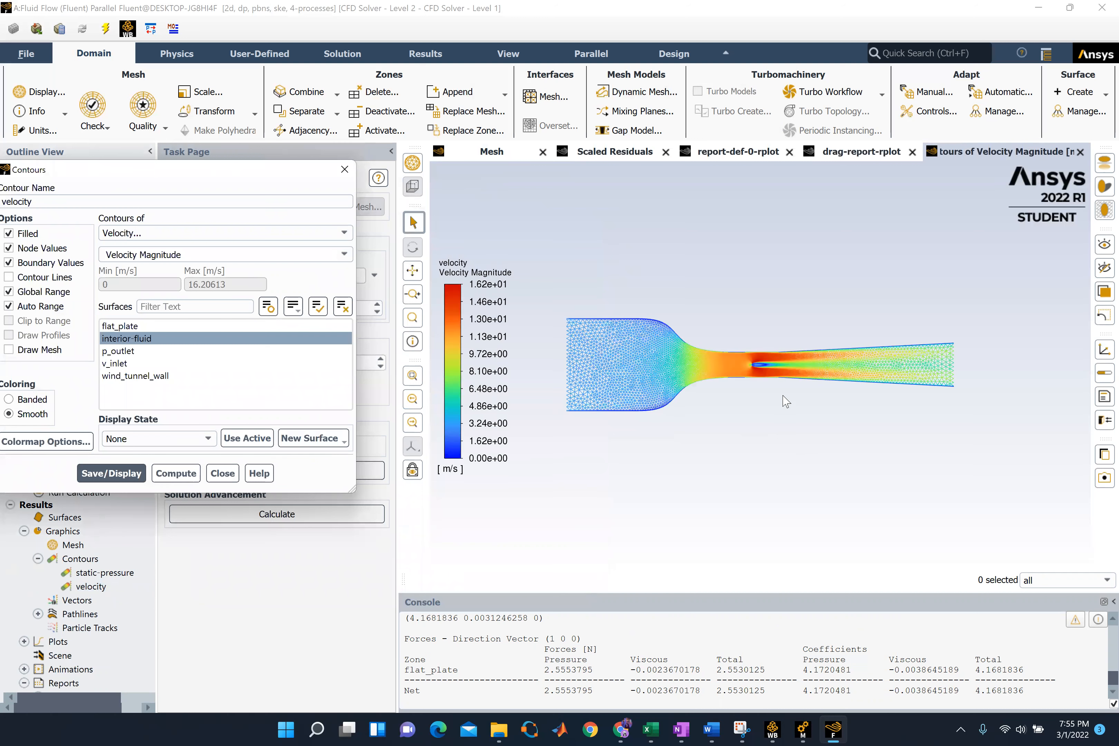
Inspect the velocity magnitude contours around the flat plate and in its wake up close
{"action": "scroll", "coordinate": [751, 371], "scroll_direction": "up", "scroll_amount": 1}
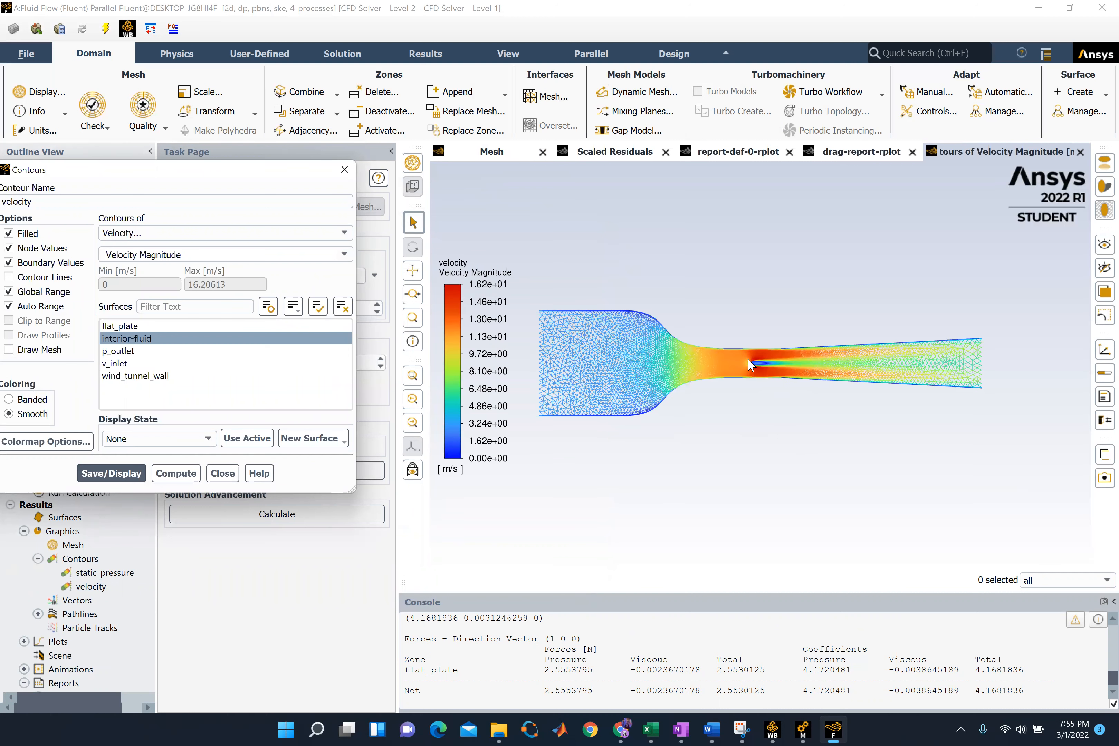
{"action": "scroll", "coordinate": [749, 360], "scroll_direction": "up", "scroll_amount": 3}
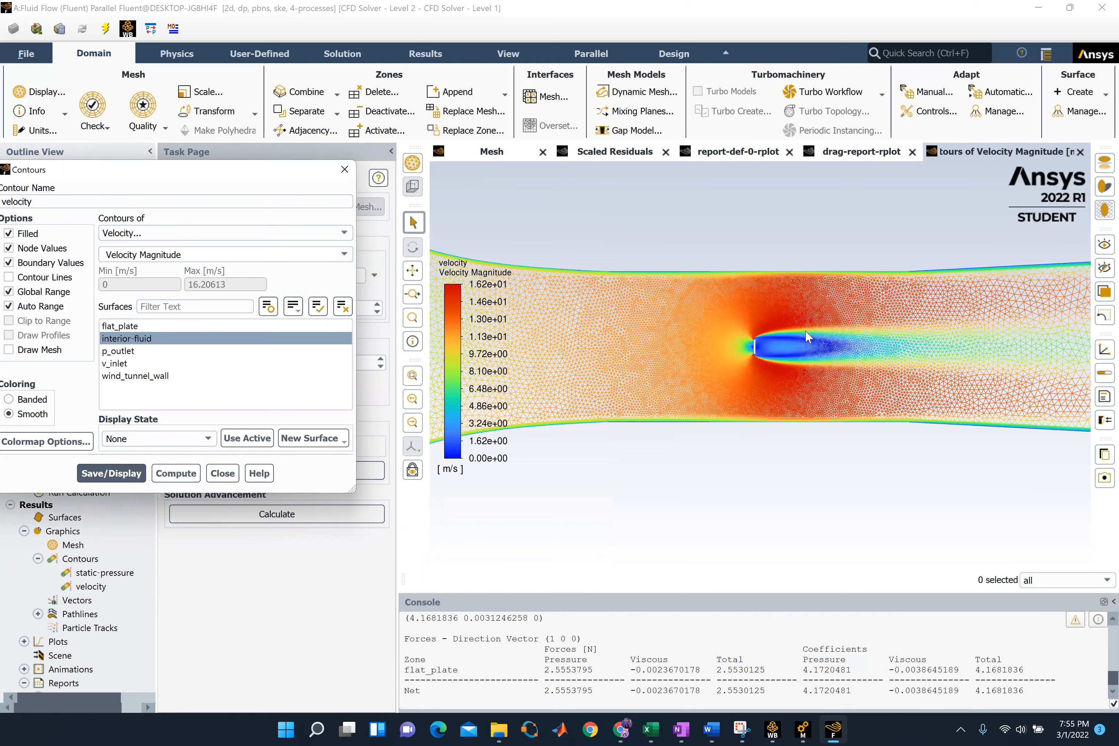
{"action": "scroll", "coordinate": [805, 331], "scroll_direction": "up", "scroll_amount": 2}
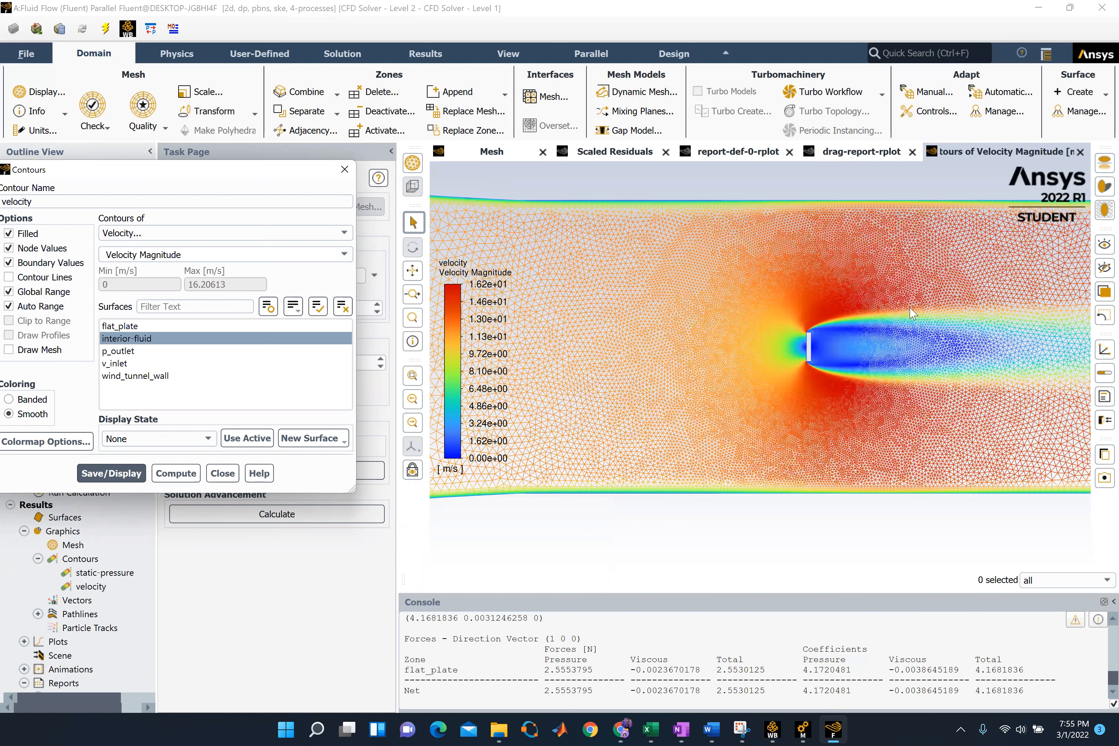
{"action": "scroll", "coordinate": [878, 450], "scroll_direction": "up", "scroll_amount": 3}
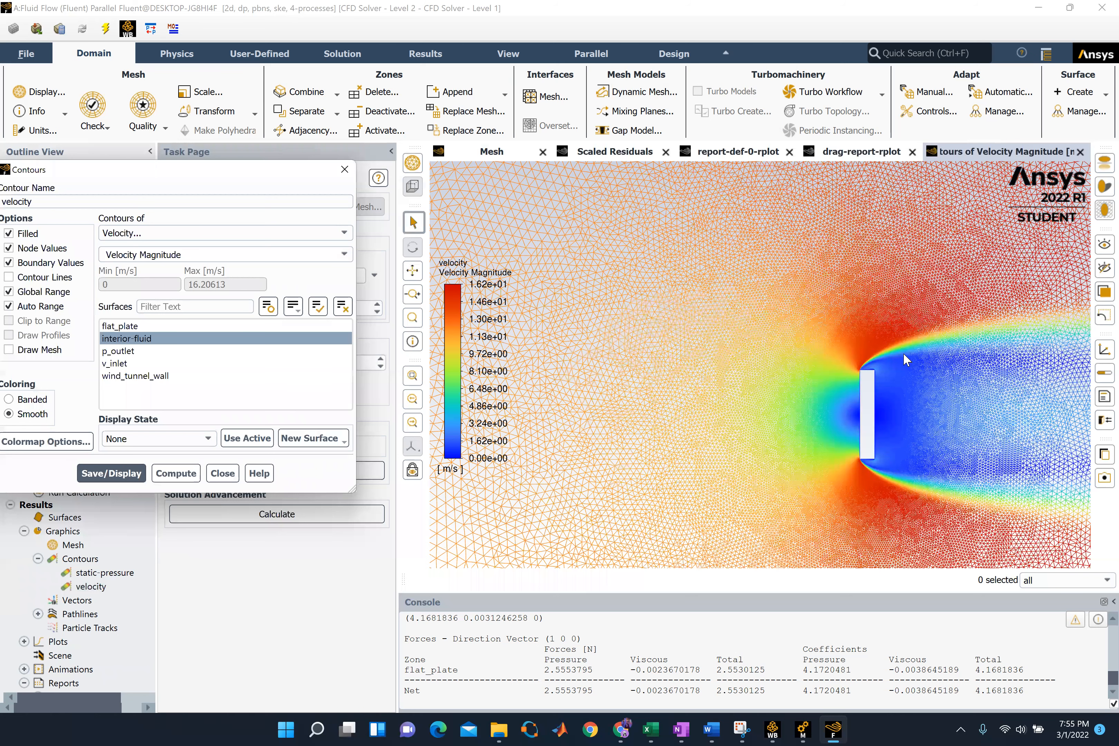
{"action": "scroll", "coordinate": [903, 353], "scroll_direction": "down", "scroll_amount": 2}
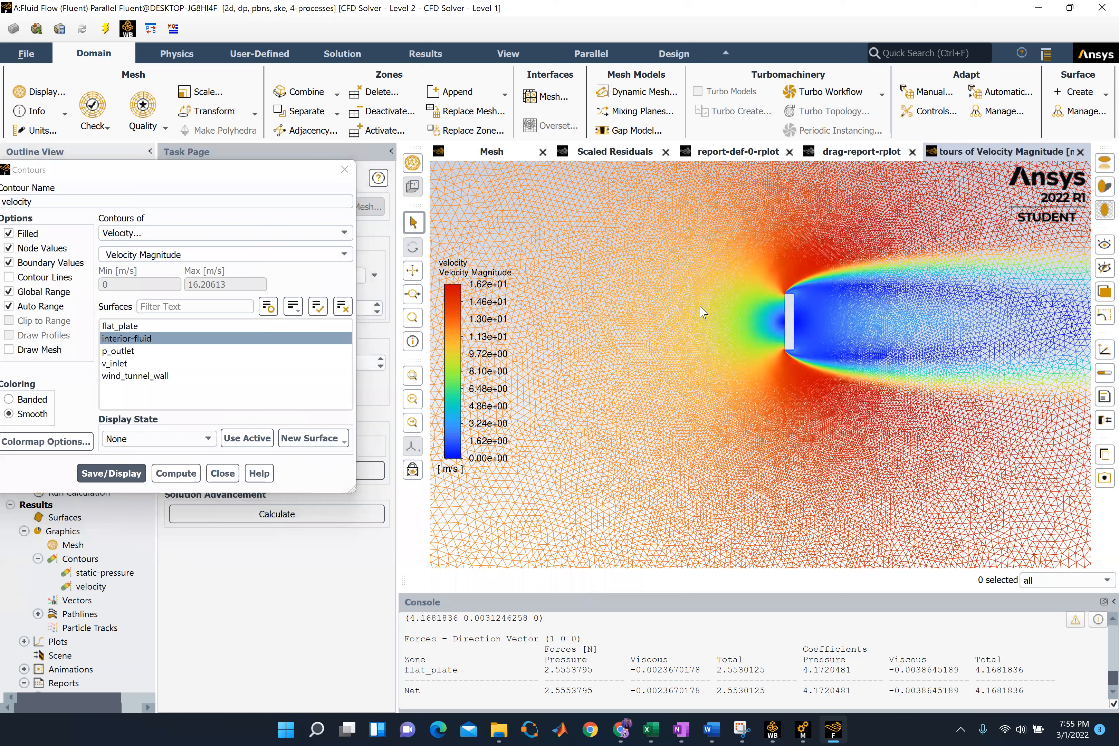
{"action": "scroll", "coordinate": [659, 421], "scroll_direction": "down", "scroll_amount": 3}
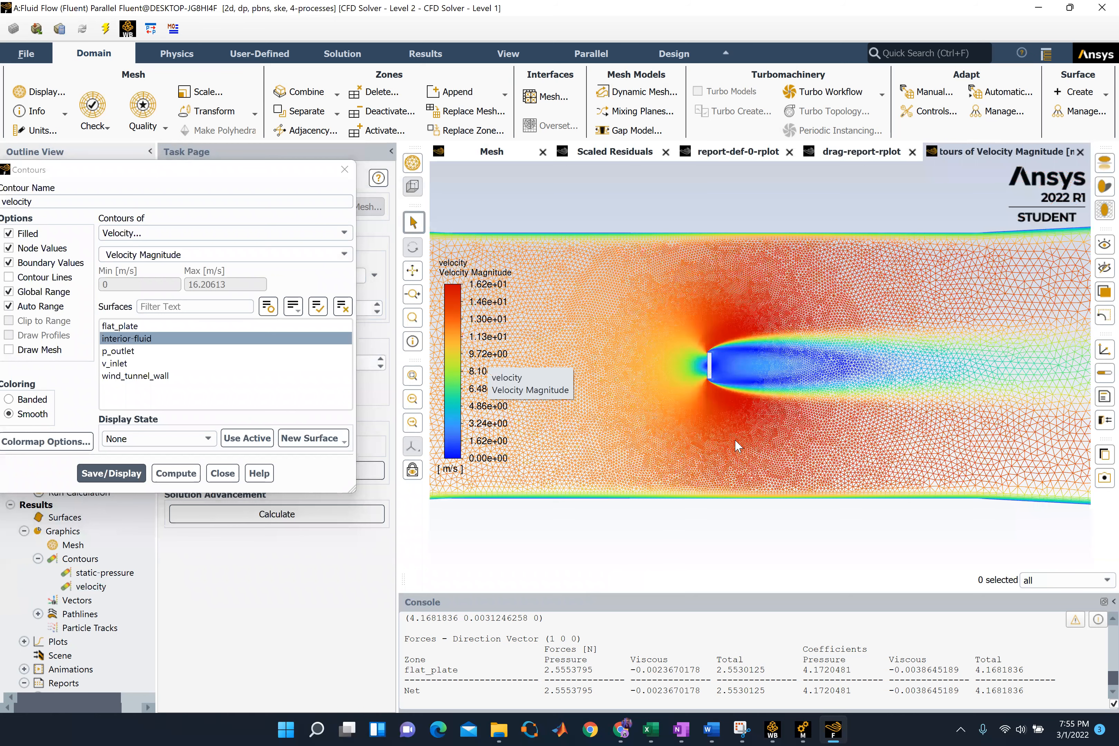
Inspect the static-pressure contours on interior-fluid around the edge of the flat plate
{"action": "scroll", "coordinate": [745, 453], "scroll_direction": "up", "scroll_amount": 1}
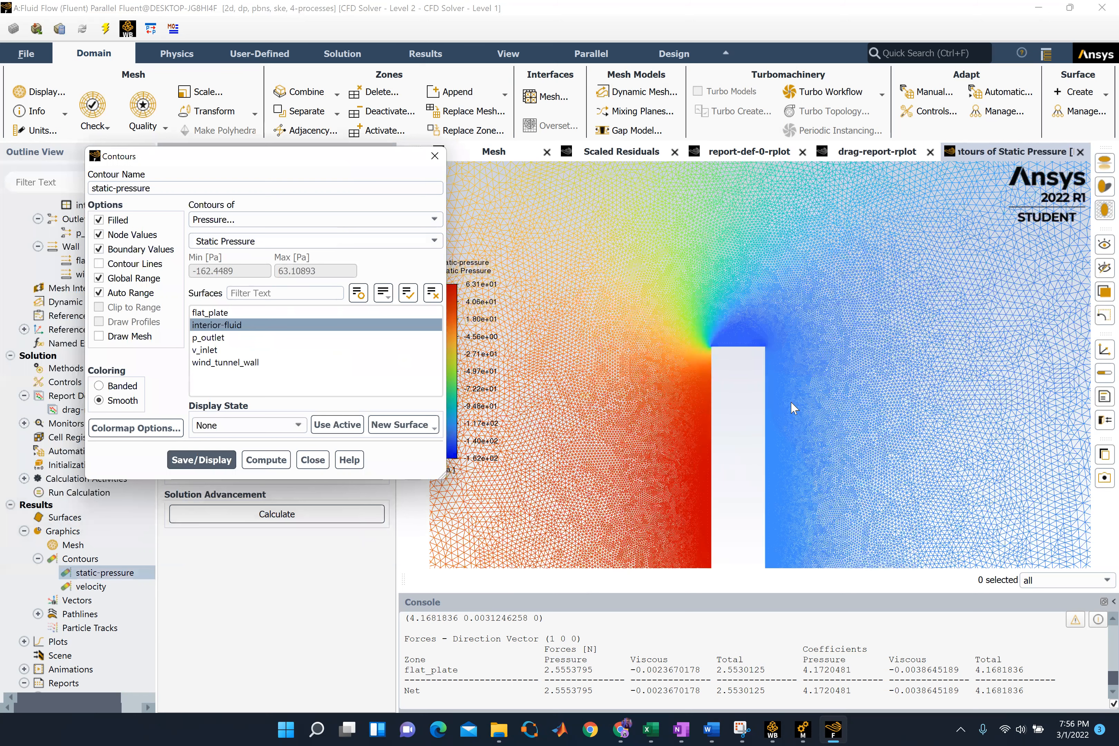
{"action": "middle_click_drag", "start_coordinate": [791, 417], "coordinate": [757, 391]}
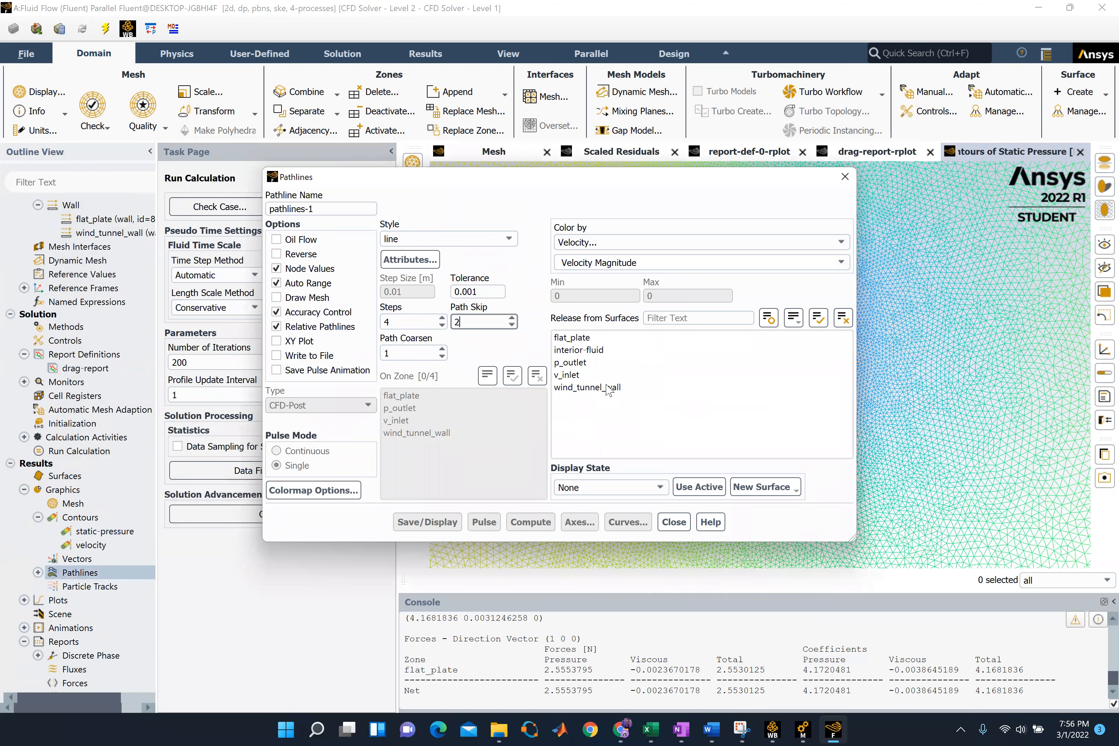
Compute the velocity magnitude range and display pathlines-1 released from the interior-fluid surface, coloured by velocity magnitude
{"action": "left_click", "coordinate": [592, 339]}
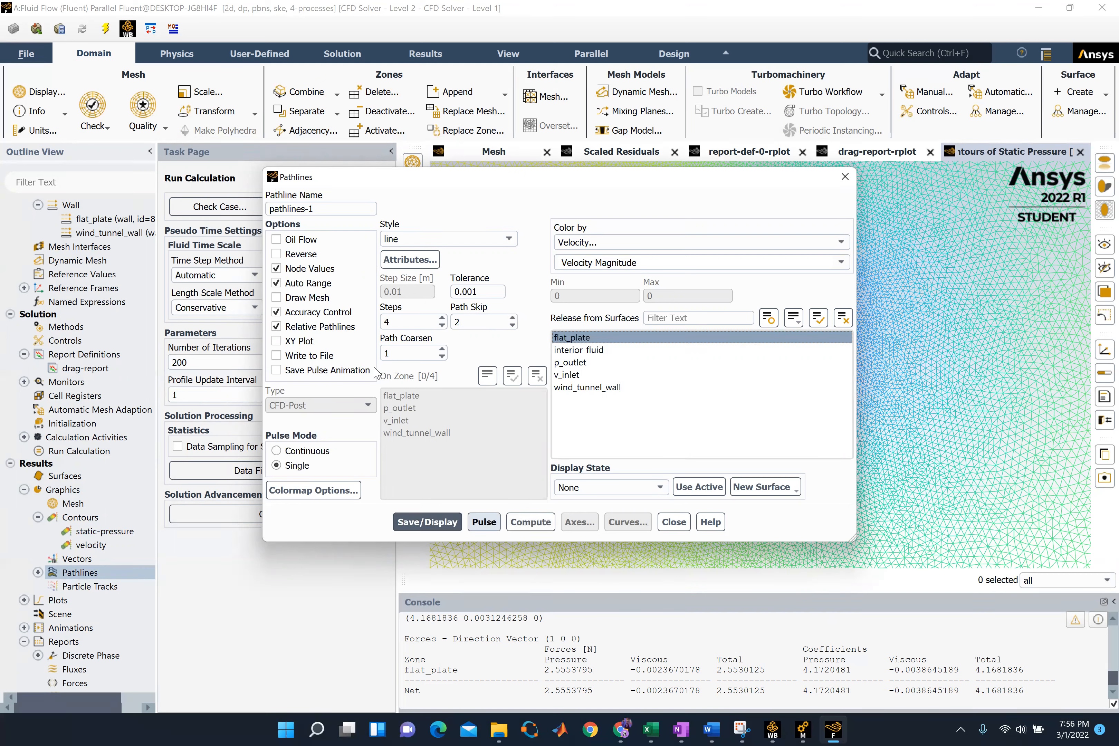
{"action": "left_click", "coordinate": [516, 521]}
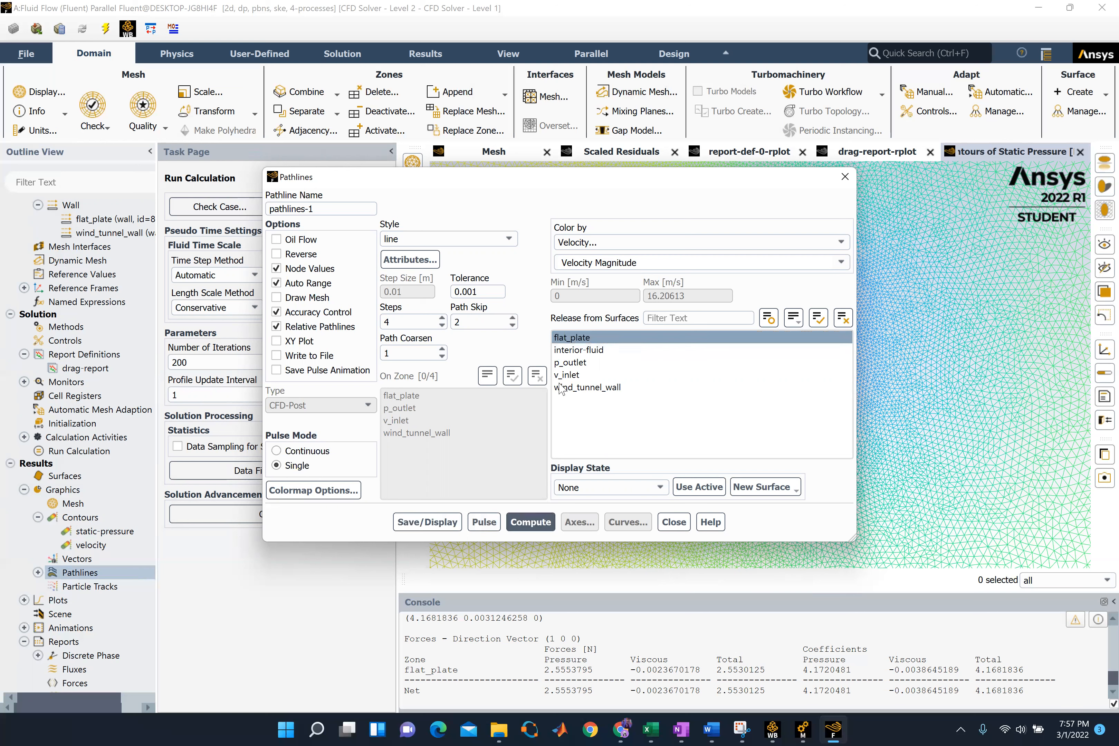
{"action": "left_click", "coordinate": [578, 350]}
{"action": "left_click", "coordinate": [530, 522]}
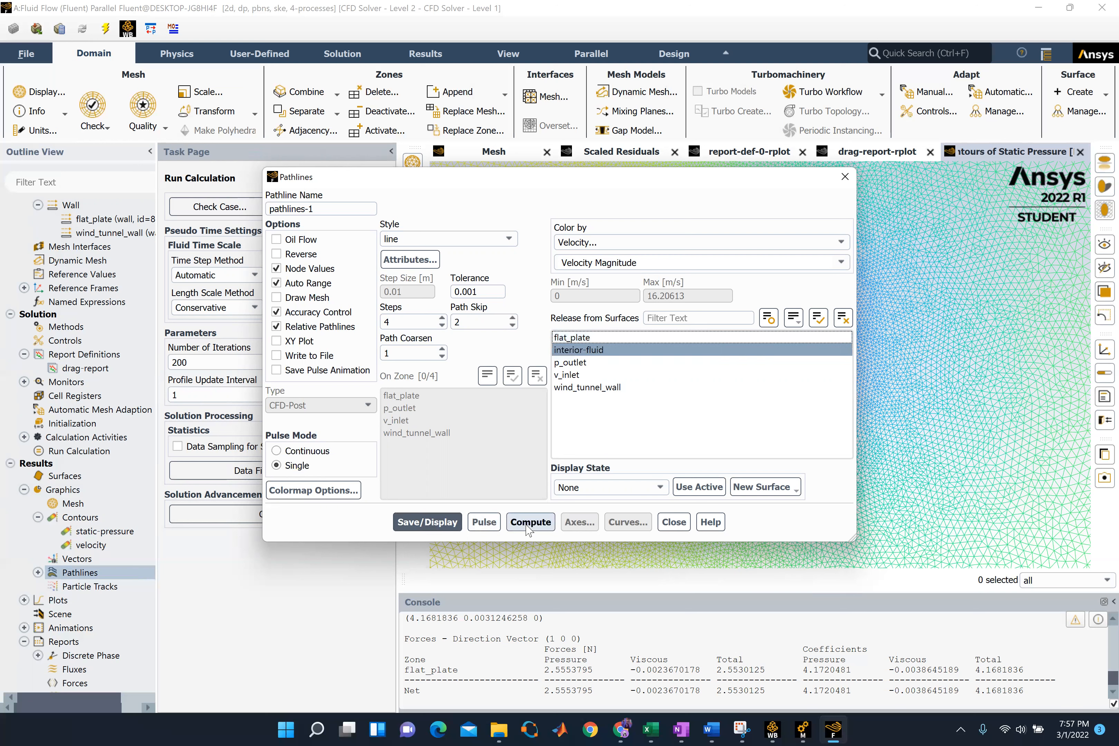
{"action": "left_click", "coordinate": [431, 525]}
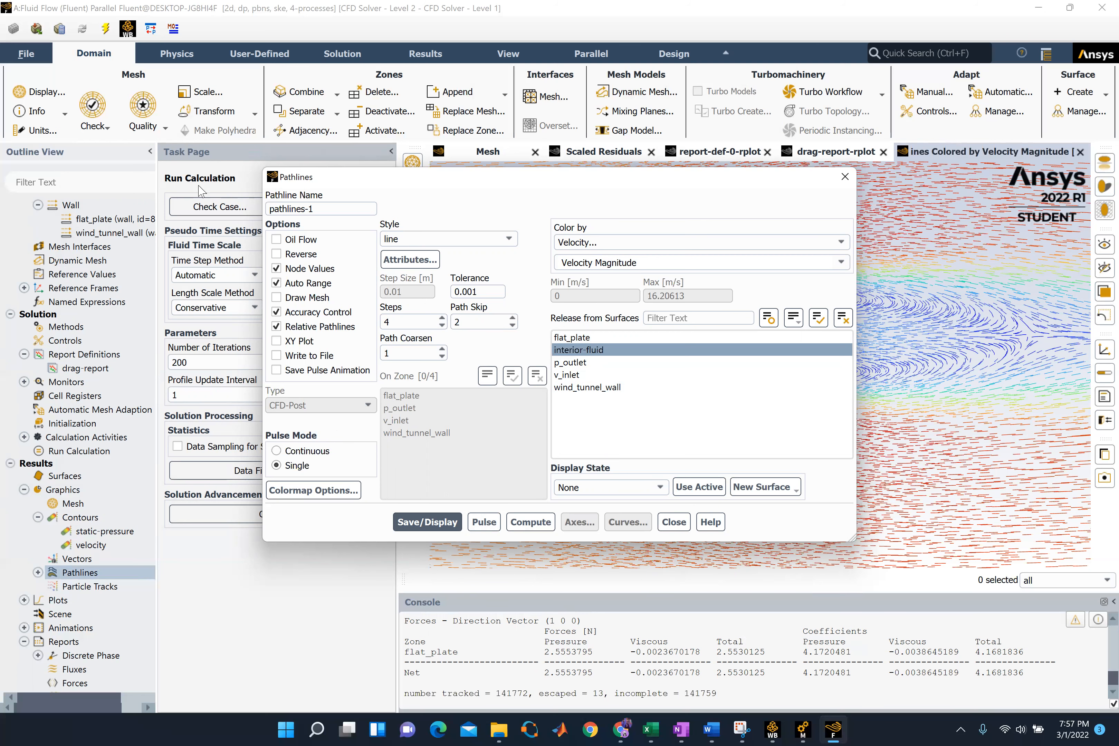
{"action": "left_click_drag", "start_coordinate": [307, 183], "coordinate": [126, 127]}
{"action": "left_click", "coordinate": [251, 470]}
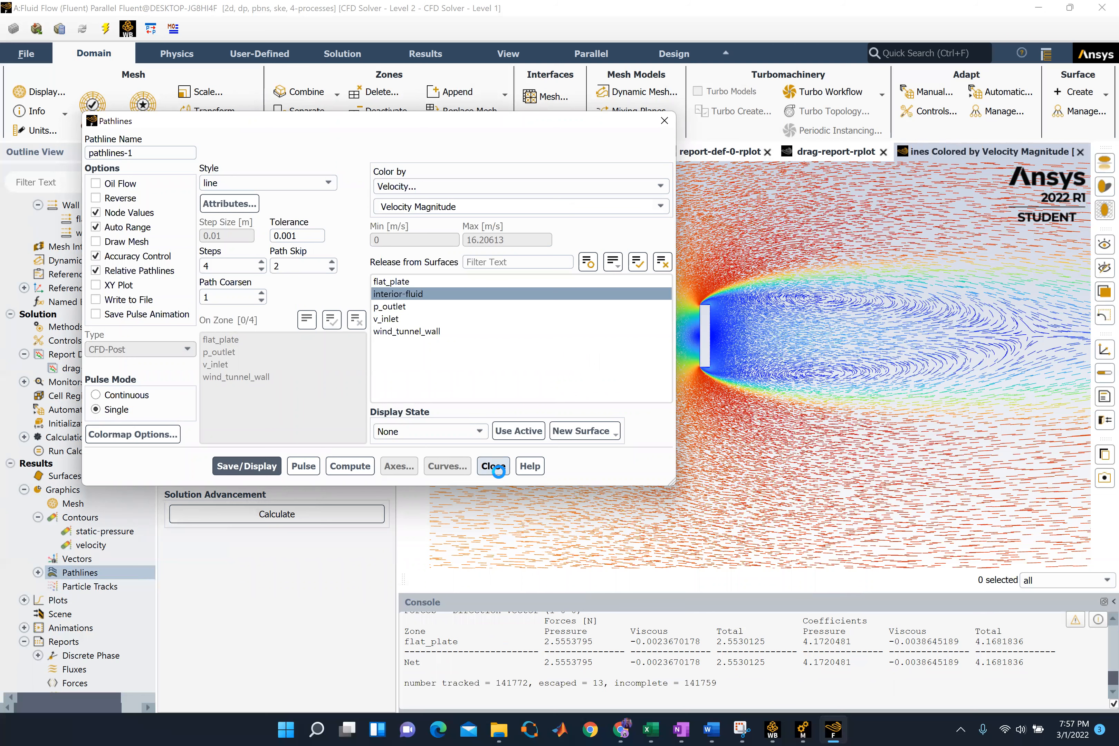
{"action": "left_click", "coordinate": [494, 466]}
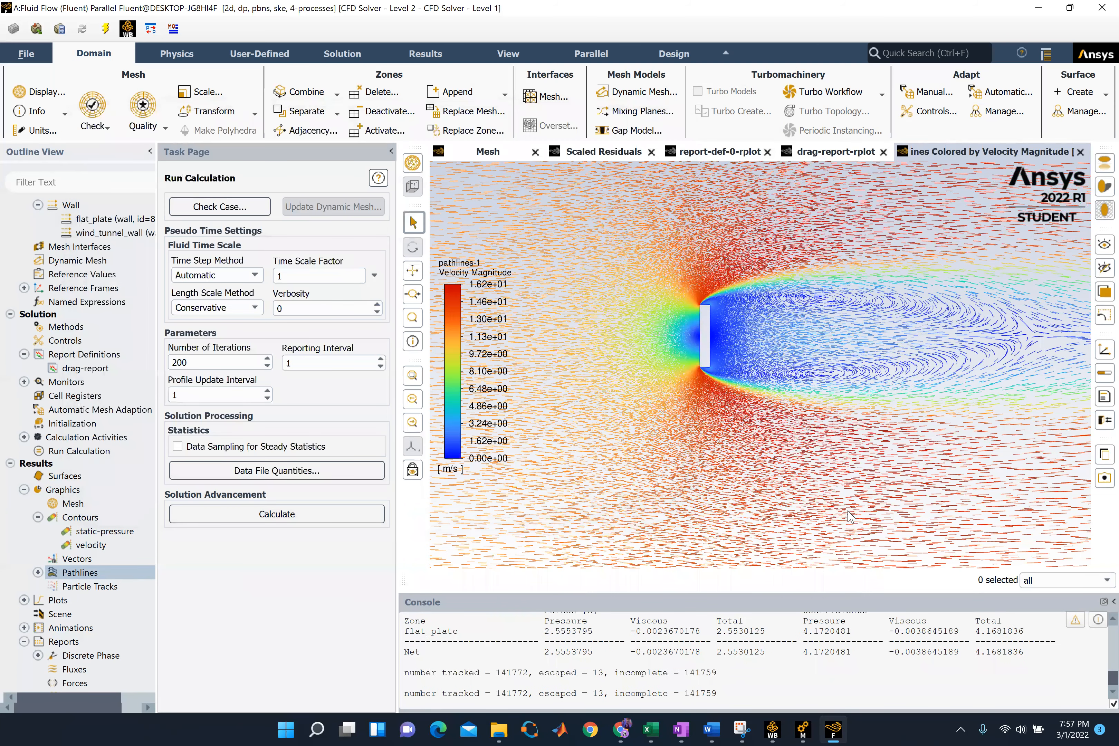
Inspect the velocity-coloured pathlines around the flat plate and the recirculating wake behind it
{"action": "scroll", "coordinate": [850, 525], "scroll_direction": "down", "scroll_amount": 3}
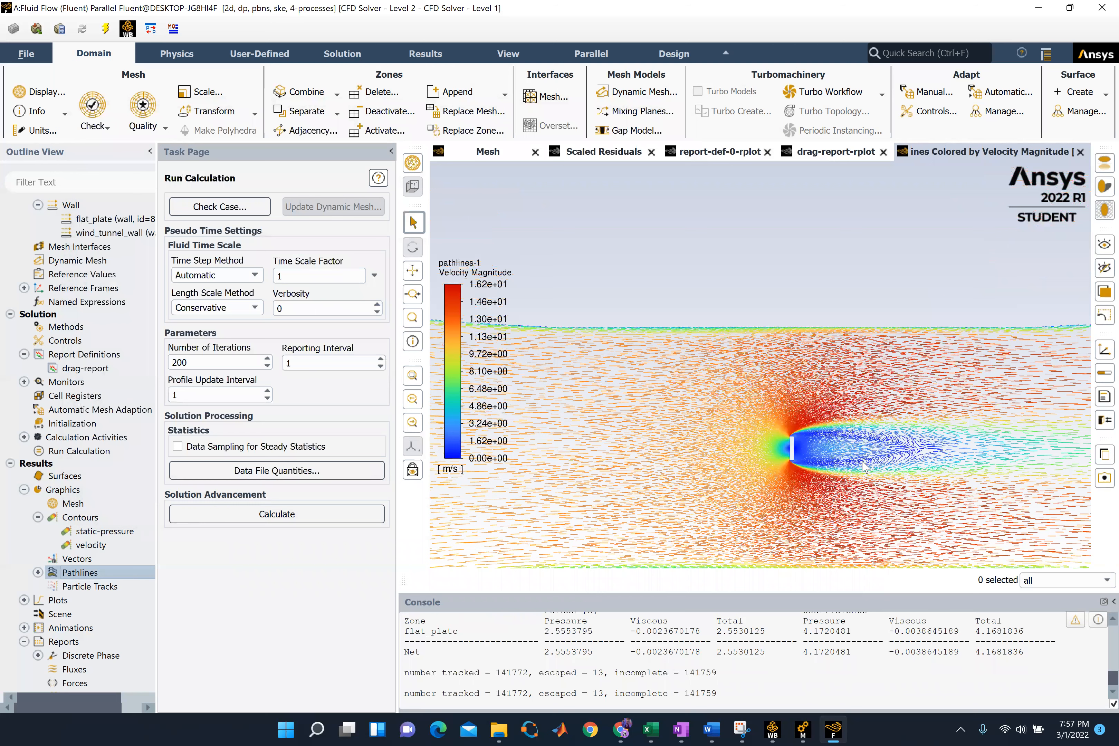
{"action": "scroll", "coordinate": [862, 466], "scroll_direction": "up", "scroll_amount": 3}
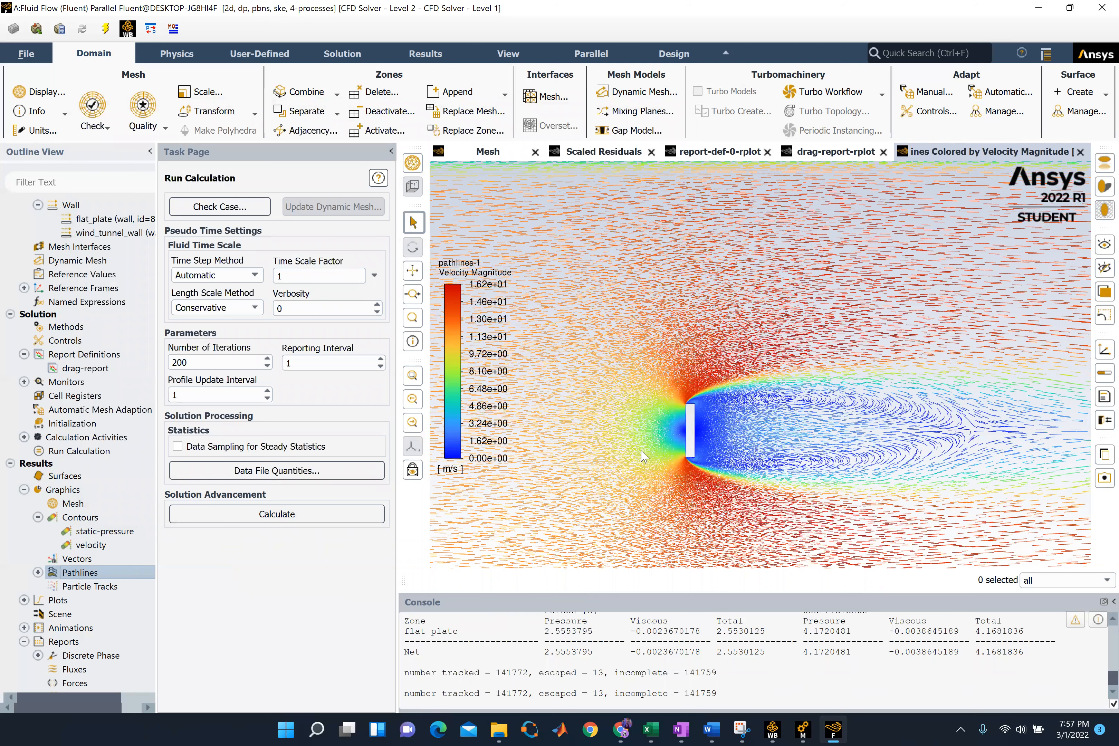
{"action": "scroll", "coordinate": [693, 486], "scroll_direction": "up", "scroll_amount": 3}
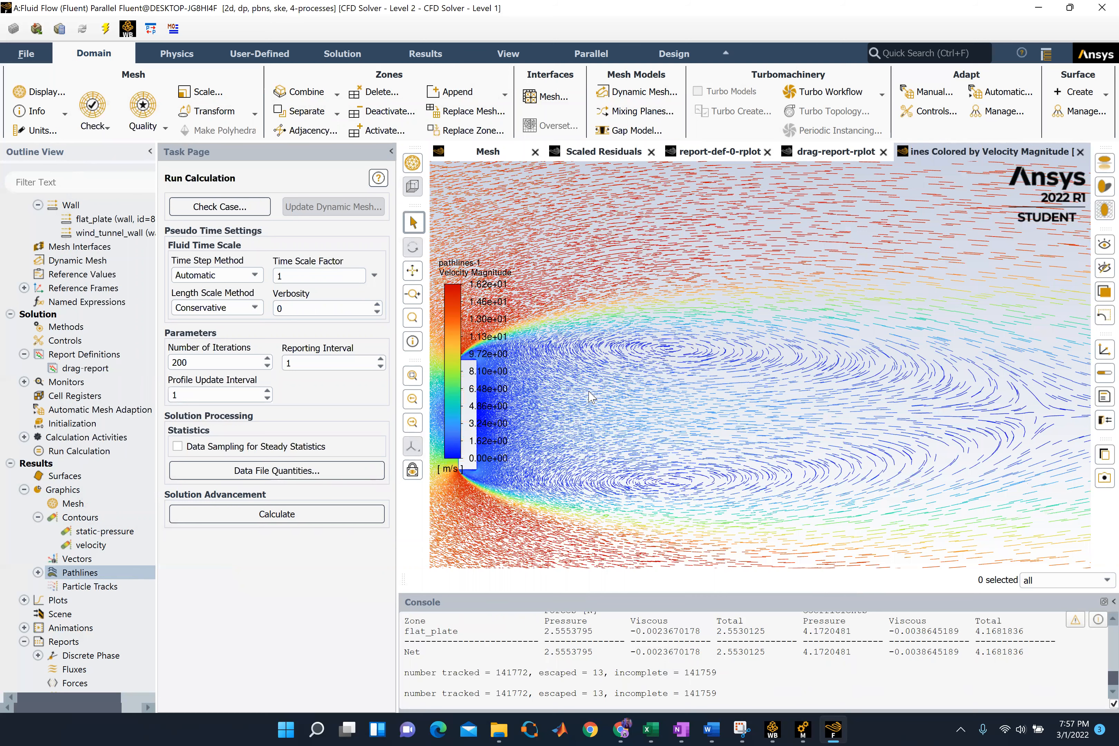
{"action": "scroll", "coordinate": [600, 397], "scroll_direction": "down", "scroll_amount": 3}
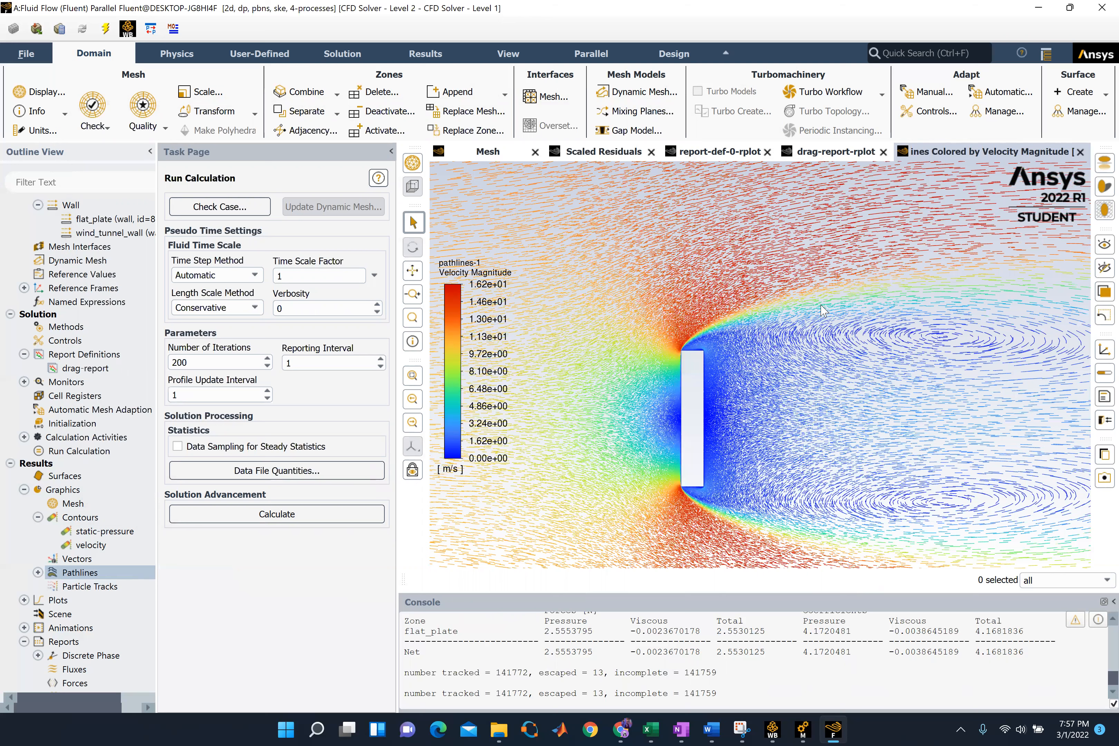
{"action": "scroll", "coordinate": [837, 366], "scroll_direction": "up", "scroll_amount": 5}
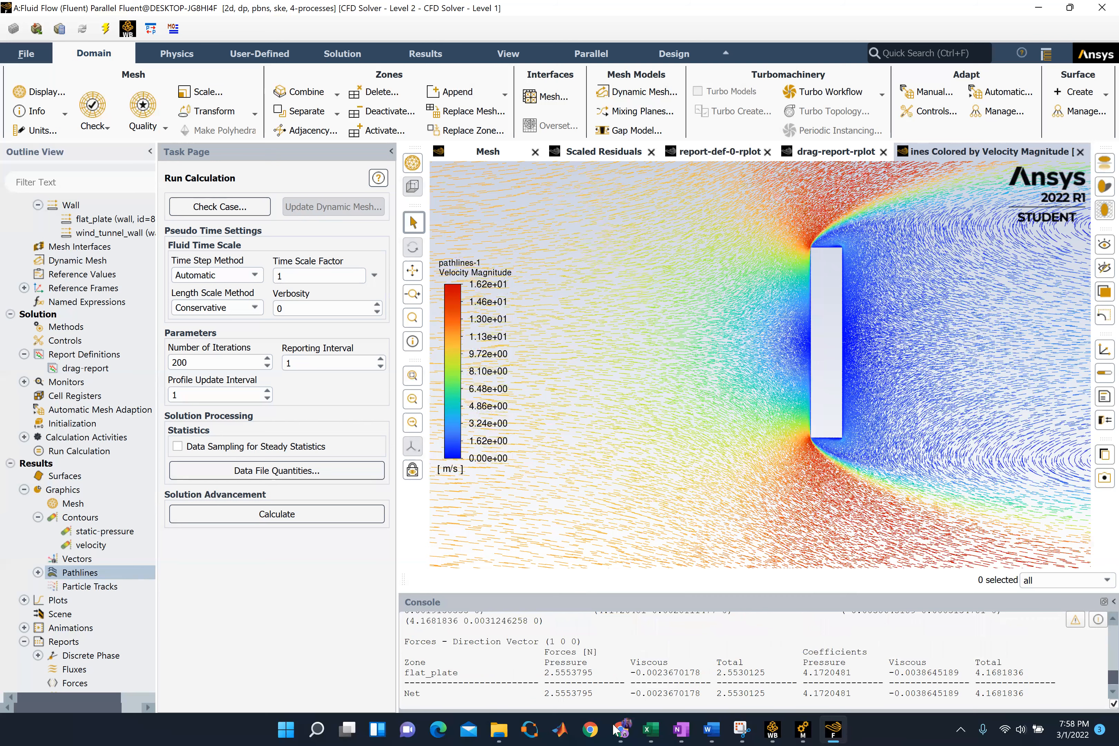
{"action": "key", "text": "super"}
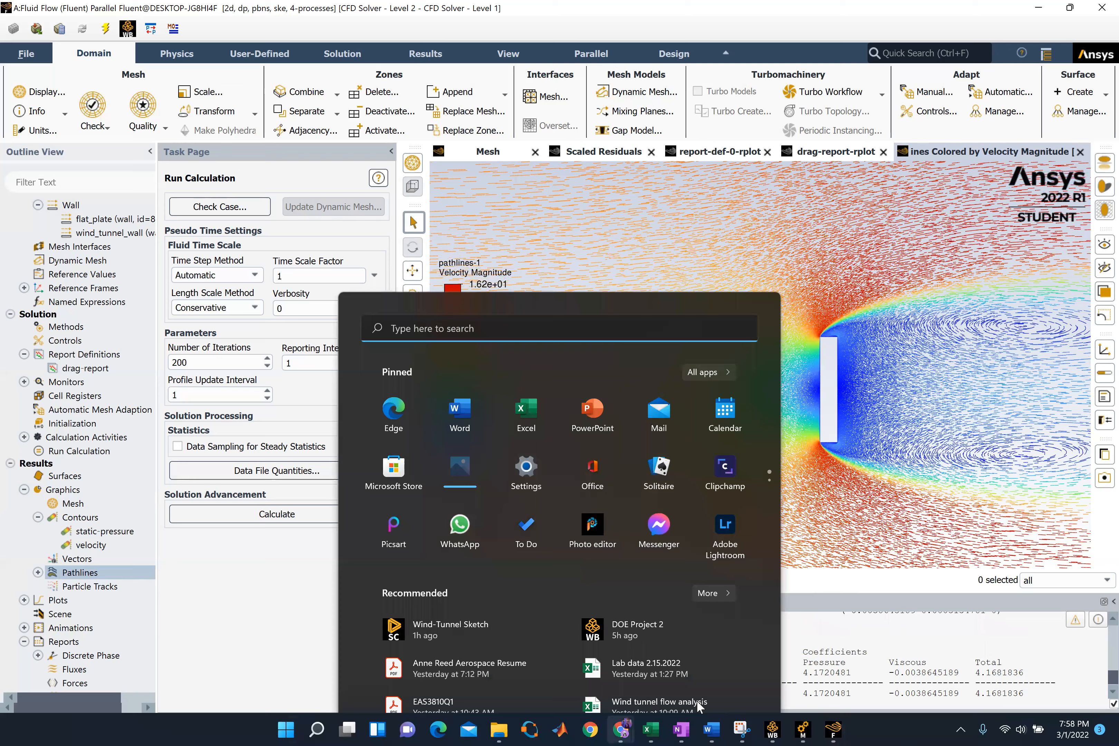